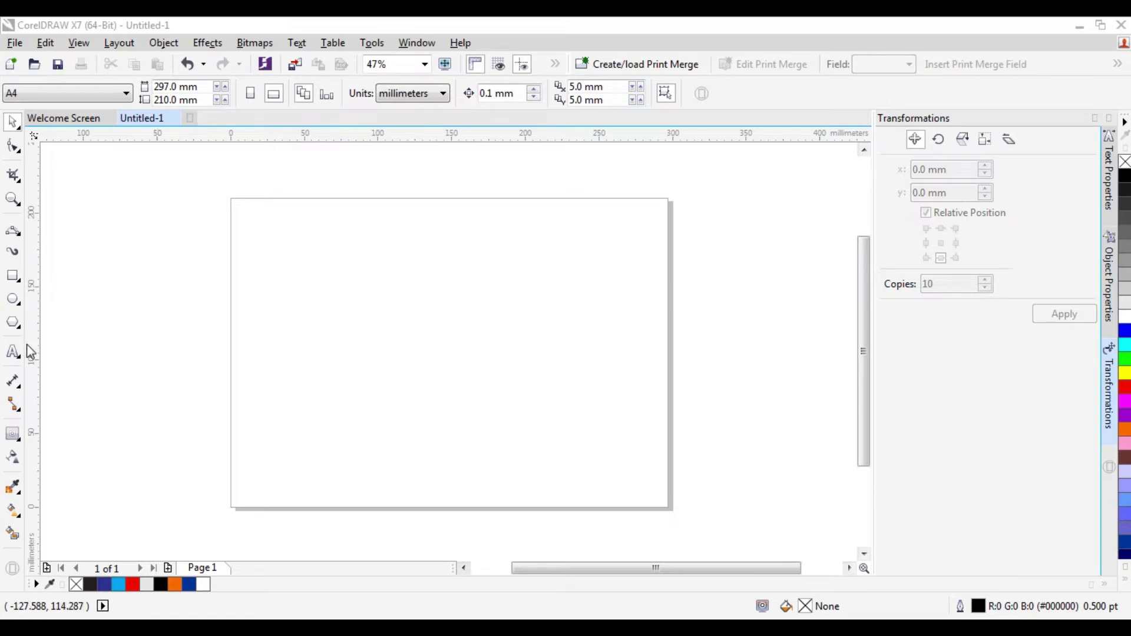
Step: Add the artistic text "Saya Juara" on the upper-left half of the page
{"action": "left_click", "coordinate": [13, 354]}
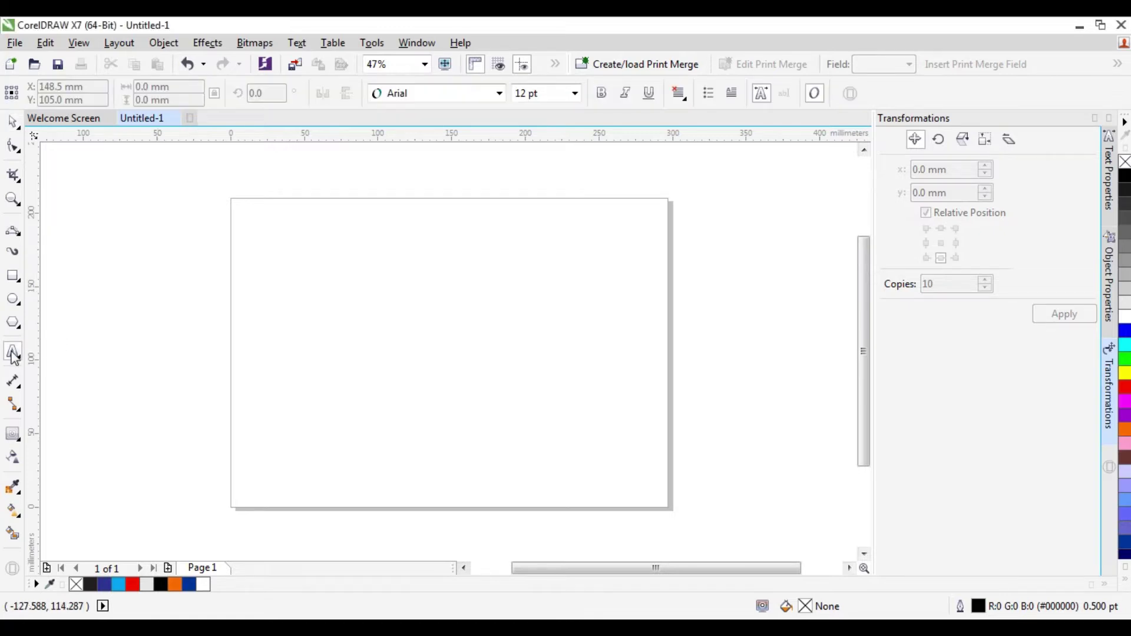
{"action": "left_click", "coordinate": [336, 322]}
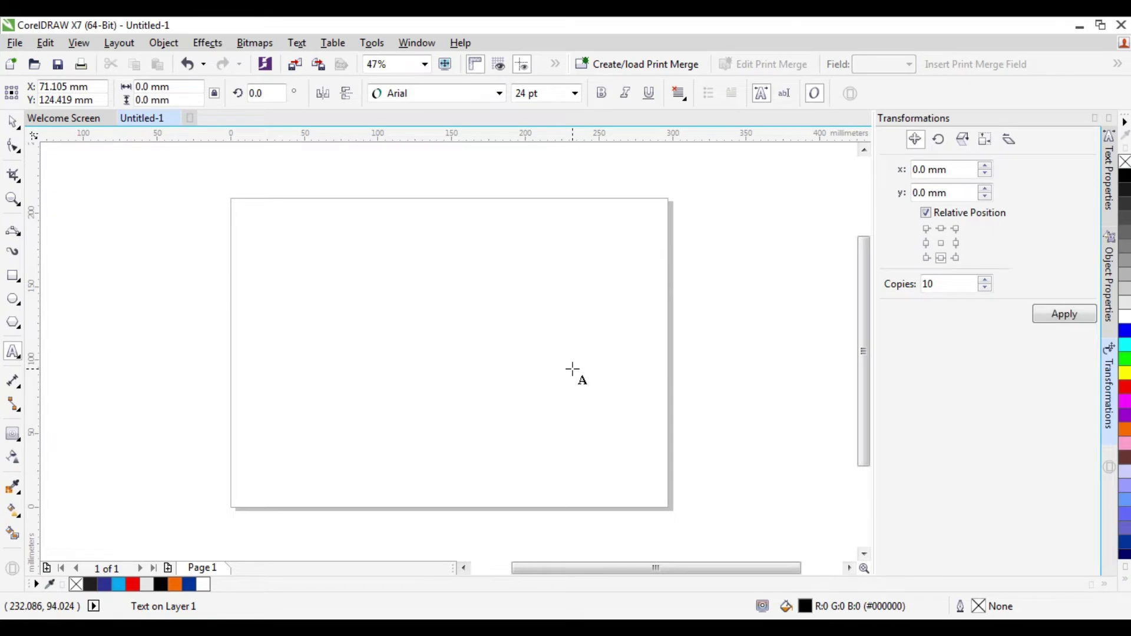
{"action": "type", "text": "Saya B"}
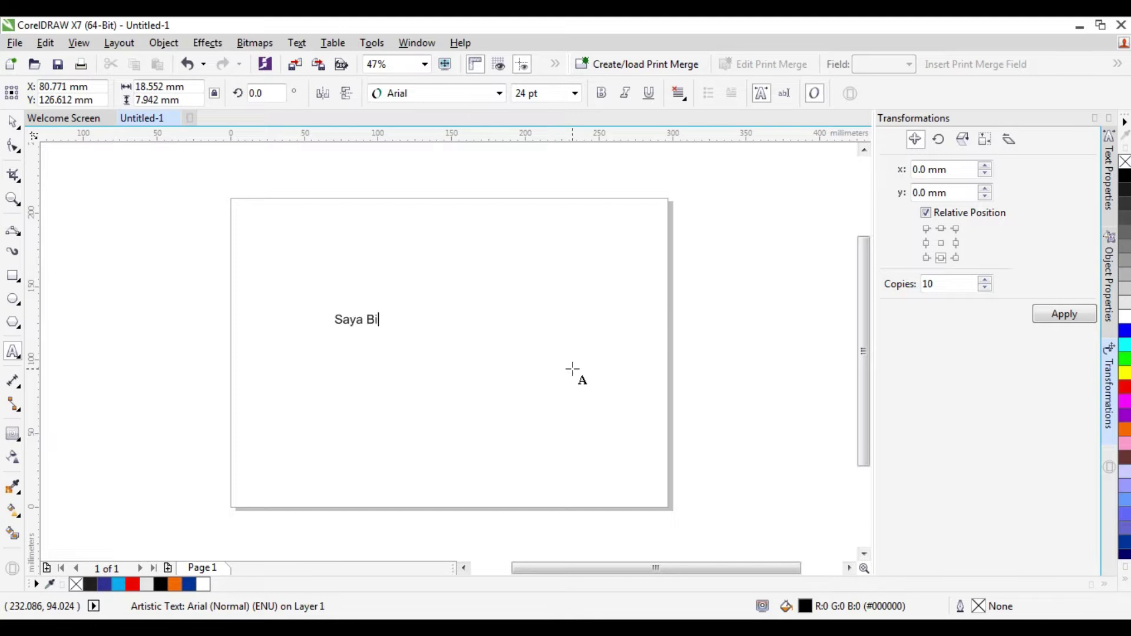
{"action": "key", "text": "BackSpace"}
{"action": "type", "text": "Juara"}
{"action": "left_click", "coordinate": [13, 122]}
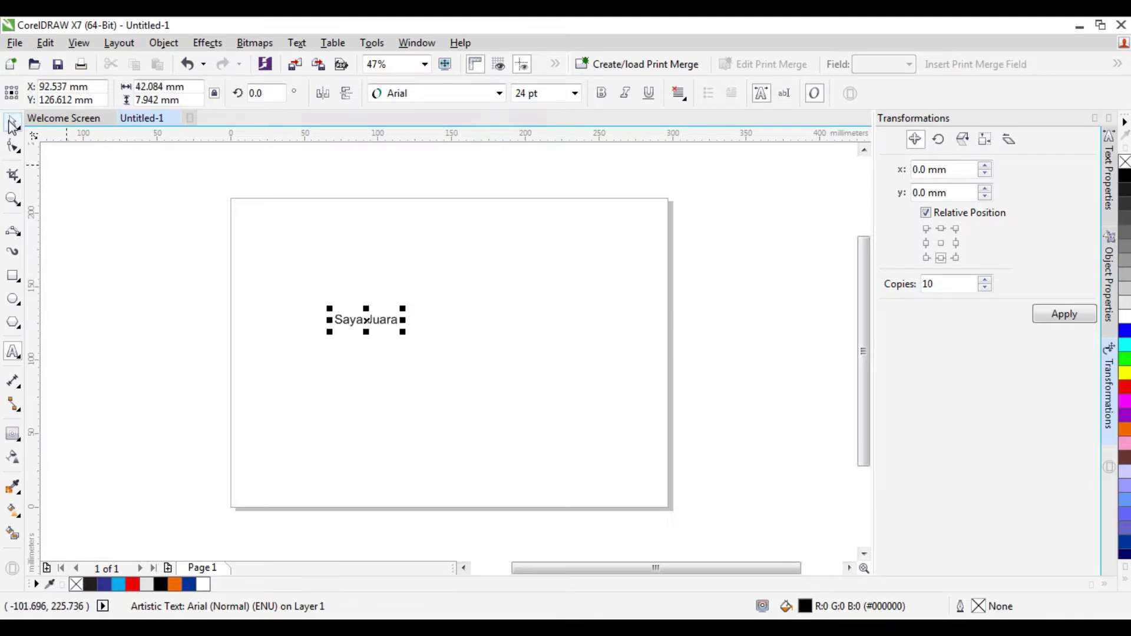
Step: Enlarge the "Saya Juara" text to about 210 mm wide and move it near the middle of the page
{"action": "left_click_drag", "start_coordinate": [401, 334], "coordinate": [434, 348]}
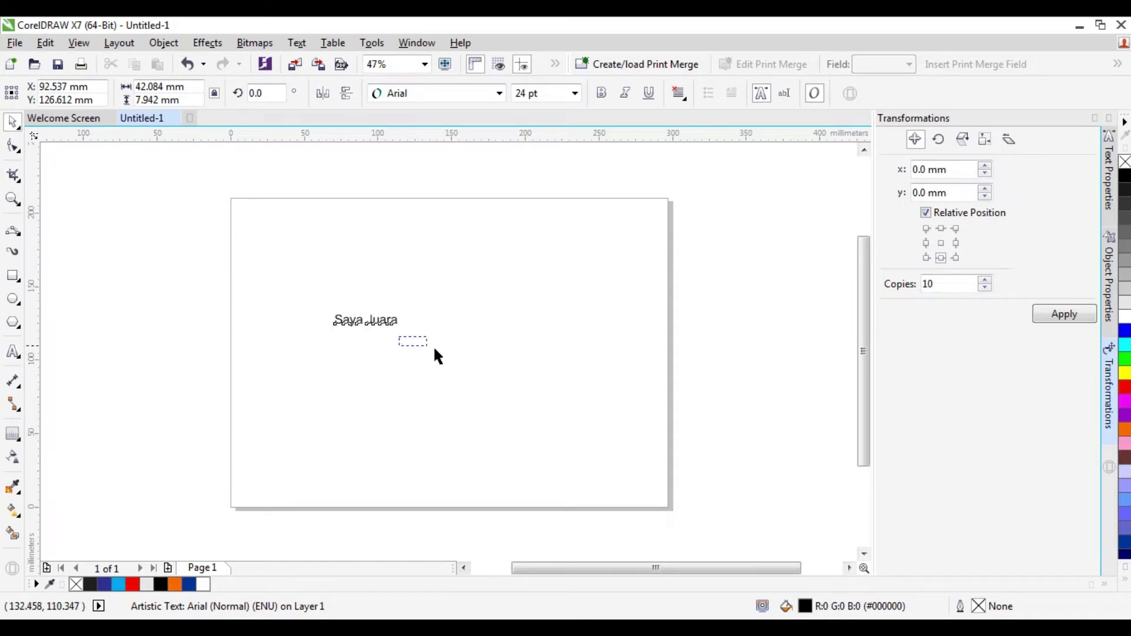
{"action": "left_click", "coordinate": [404, 331]}
{"action": "left_click", "coordinate": [403, 329]}
{"action": "left_click", "coordinate": [397, 325]}
{"action": "left_click", "coordinate": [358, 322]}
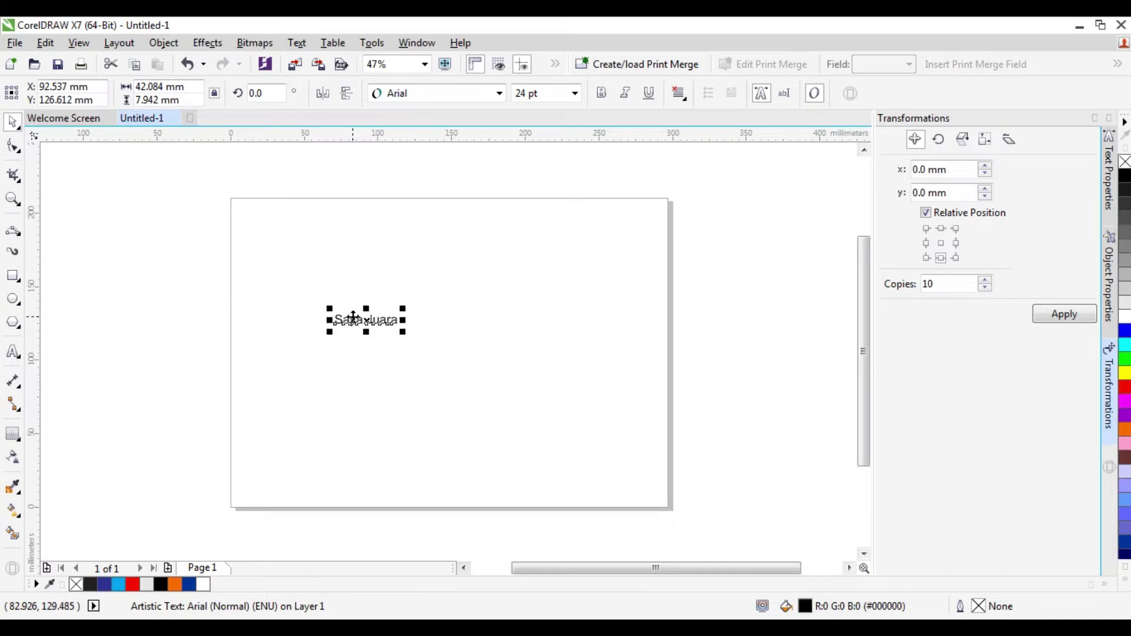
{"action": "left_click_drag", "start_coordinate": [406, 332], "coordinate": [650, 380]}
{"action": "left_click_drag", "start_coordinate": [572, 346], "coordinate": [530, 331]}
Step: Set the text's font to Tahu! and enlarge it to about 228 mm wide
{"action": "left_click", "coordinate": [498, 93]}
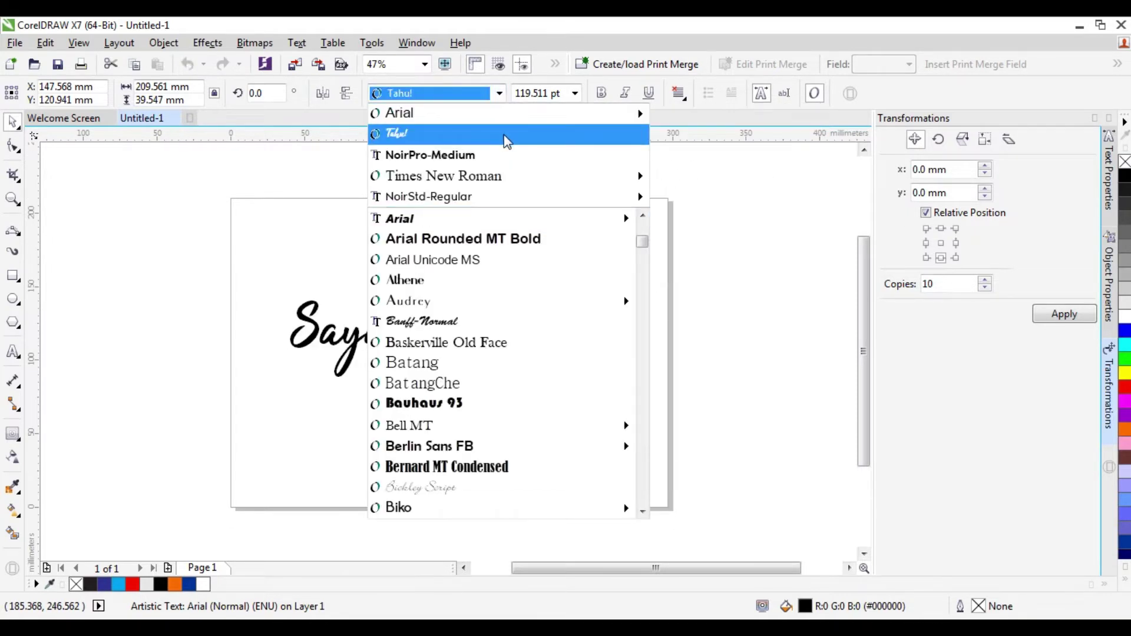
{"action": "left_click", "coordinate": [507, 134]}
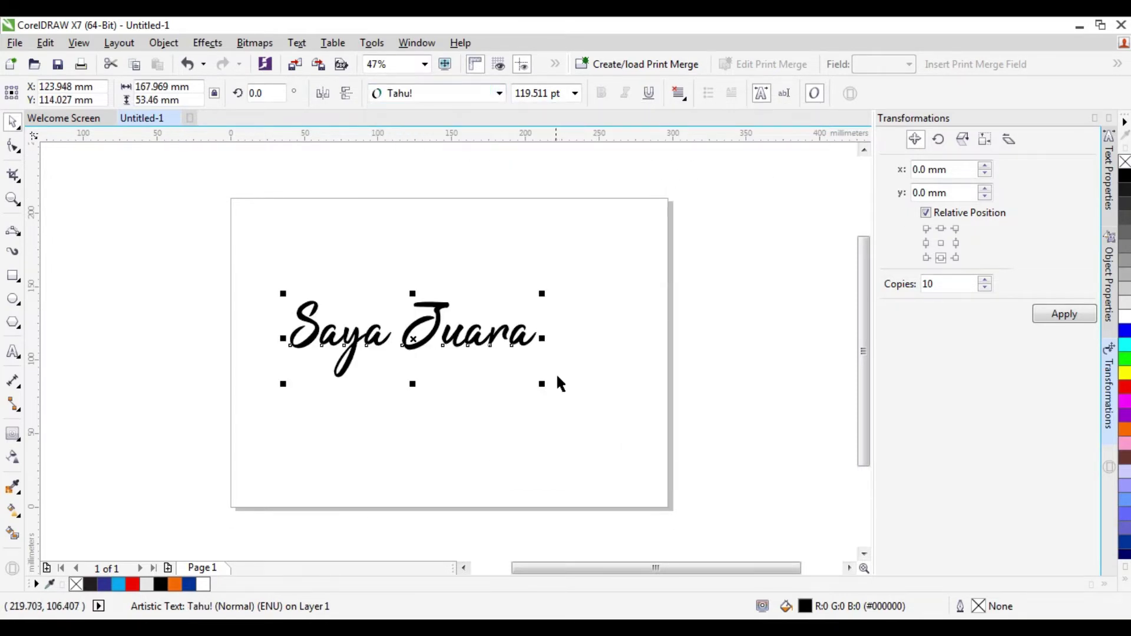
{"action": "left_click_drag", "start_coordinate": [541, 384], "coordinate": [631, 420]}
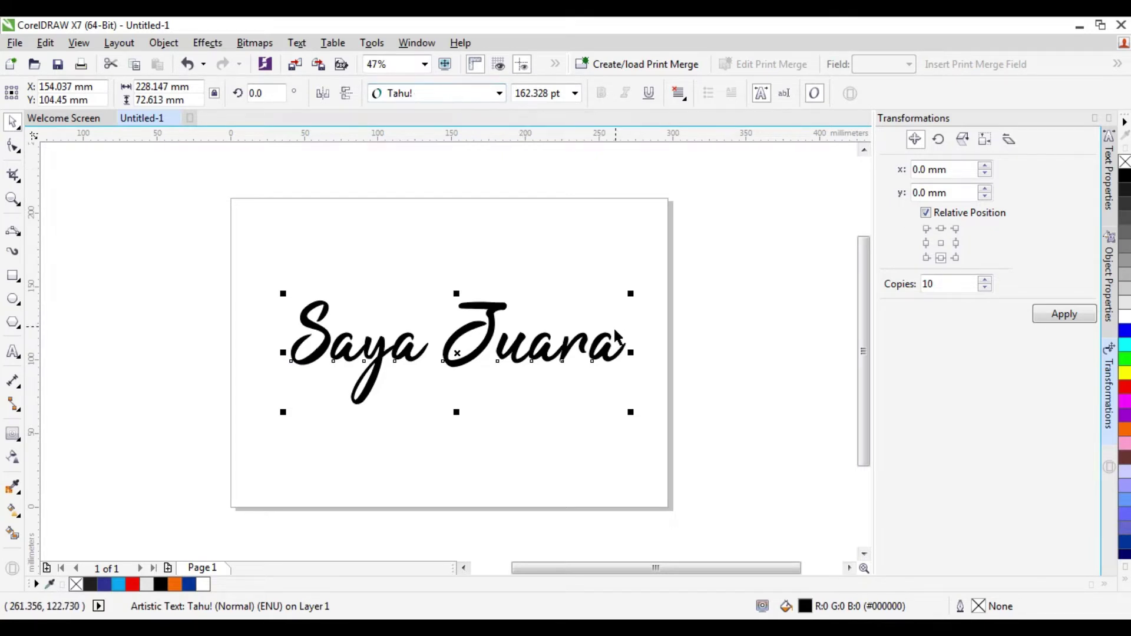
Step: Try converting the lettering to curves and moving it upward, and undo both changes
{"action": "right_click", "coordinate": [613, 351]}
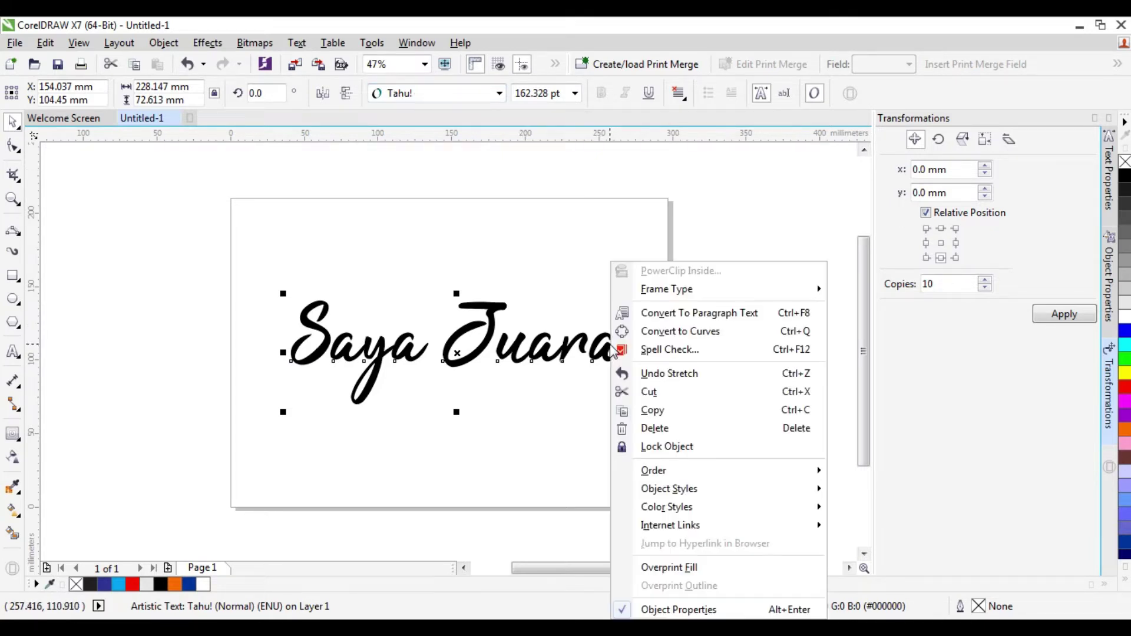
{"action": "left_click", "coordinate": [657, 331]}
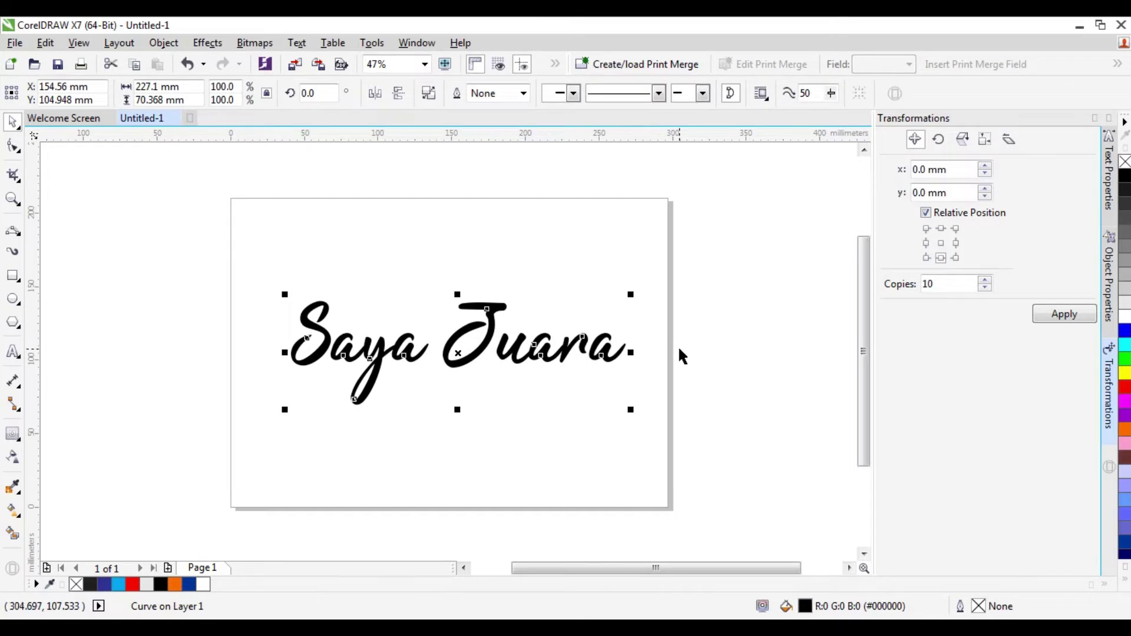
{"action": "left_click", "coordinate": [678, 346]}
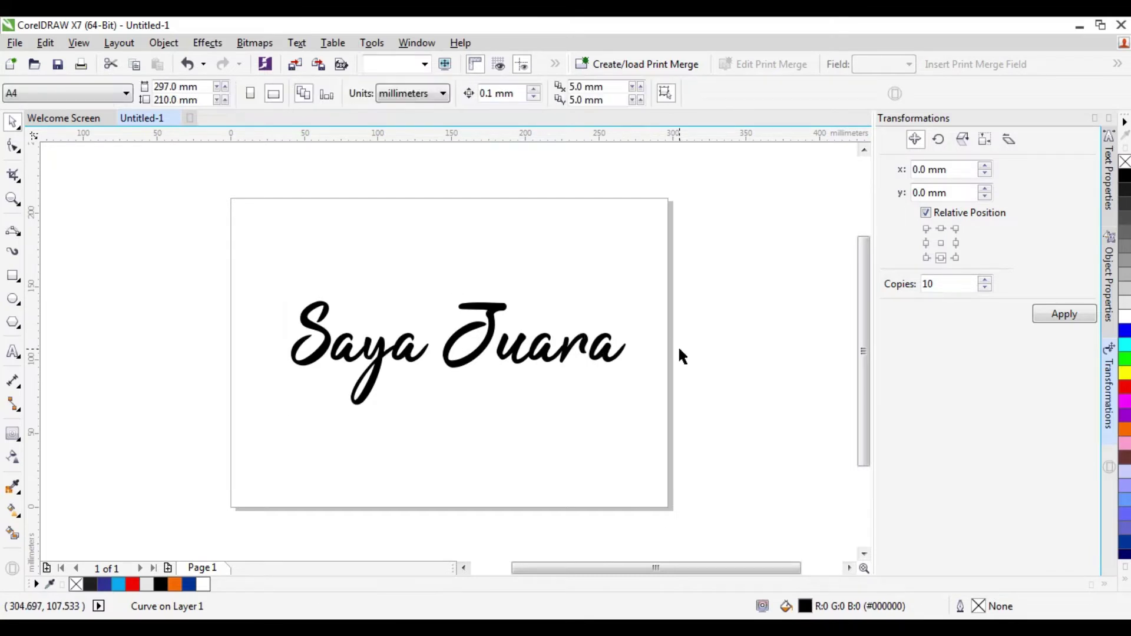
{"action": "left_click", "coordinate": [608, 359]}
{"action": "left_click_drag", "start_coordinate": [608, 359], "coordinate": [611, 328]}
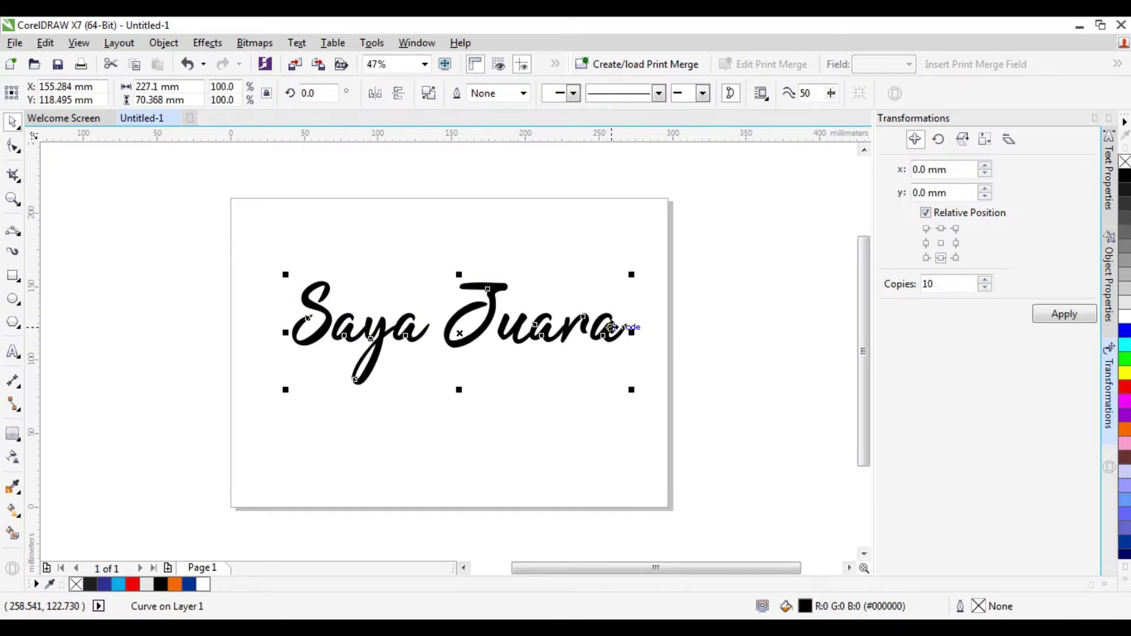
{"action": "key", "text": "ctrl+z"}
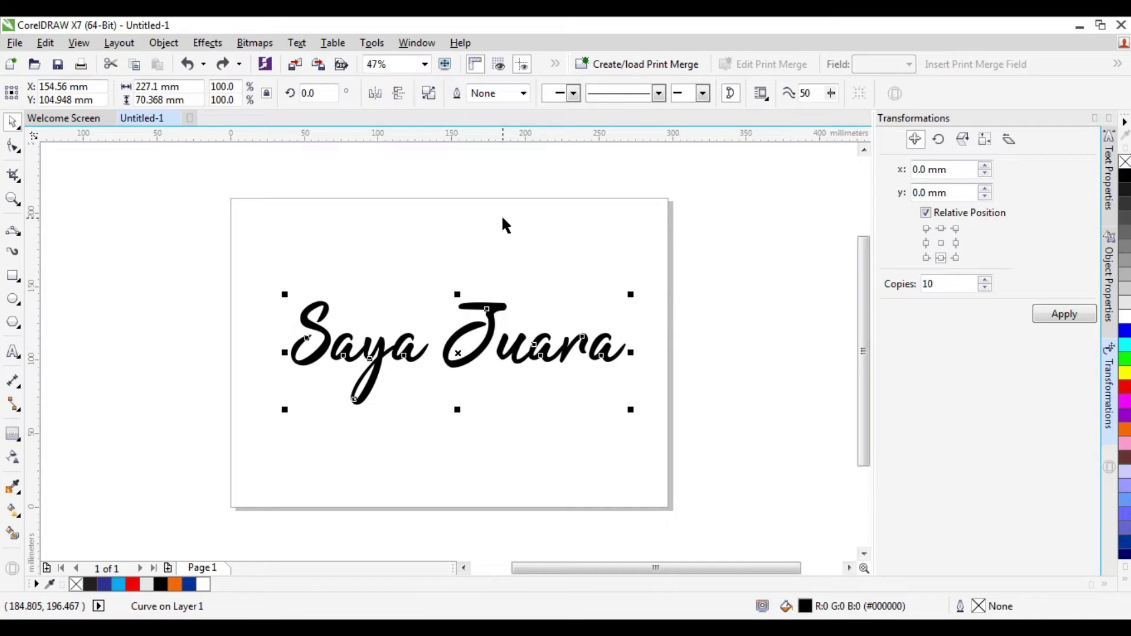
{"action": "key", "text": "ctrl+z"}
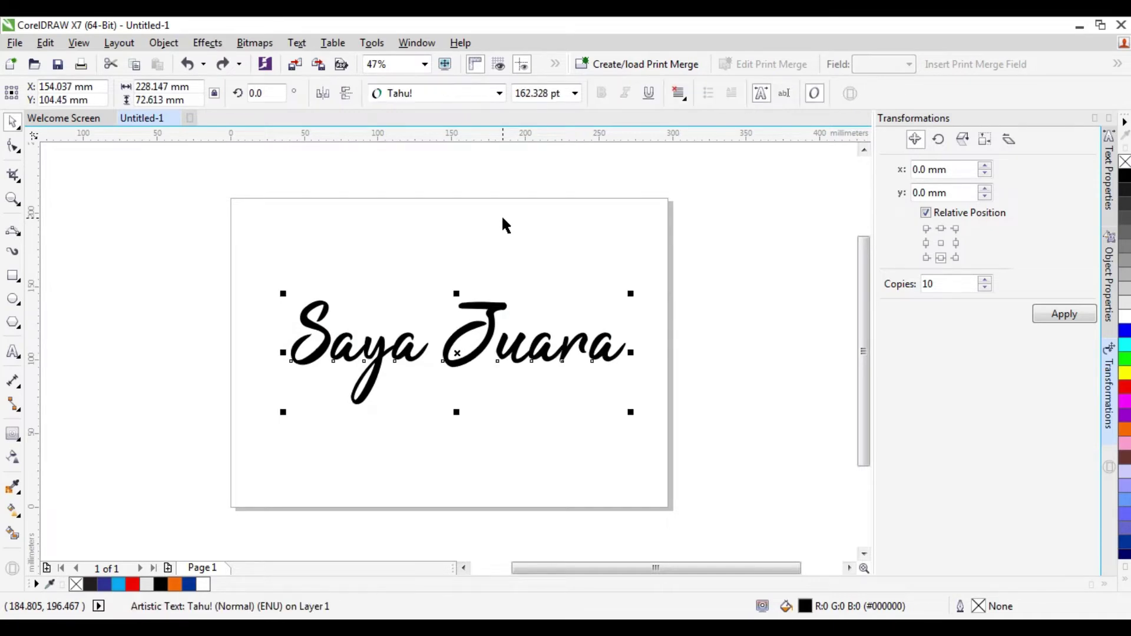
Step: Preview other fonts on the "Saya Juara" text and keep Tahu!
{"action": "left_click", "coordinate": [481, 95]}
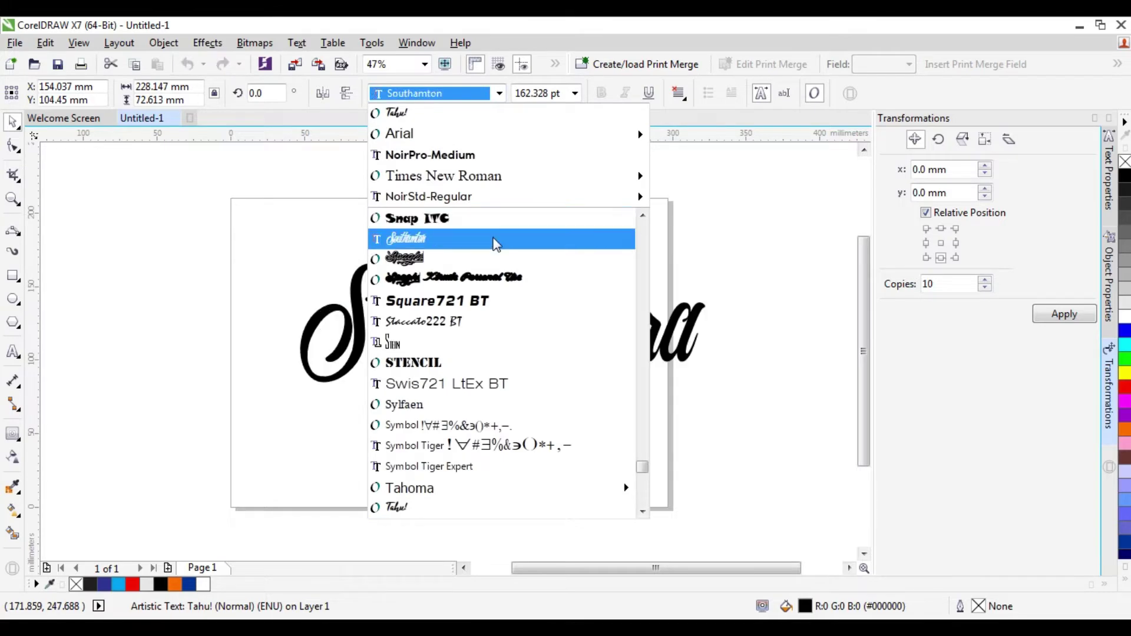
{"action": "mouse_move", "coordinate": [493, 148]}
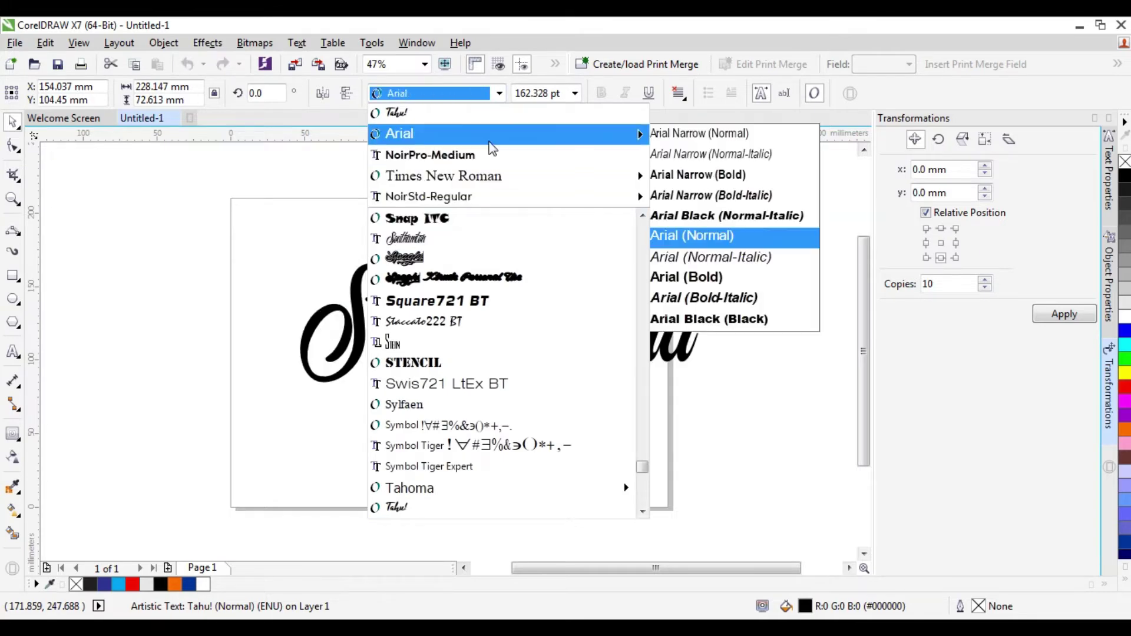
{"action": "left_click", "coordinate": [487, 112]}
Step: Convert the "Saya Juara" text to curves
{"action": "right_click", "coordinate": [585, 344]}
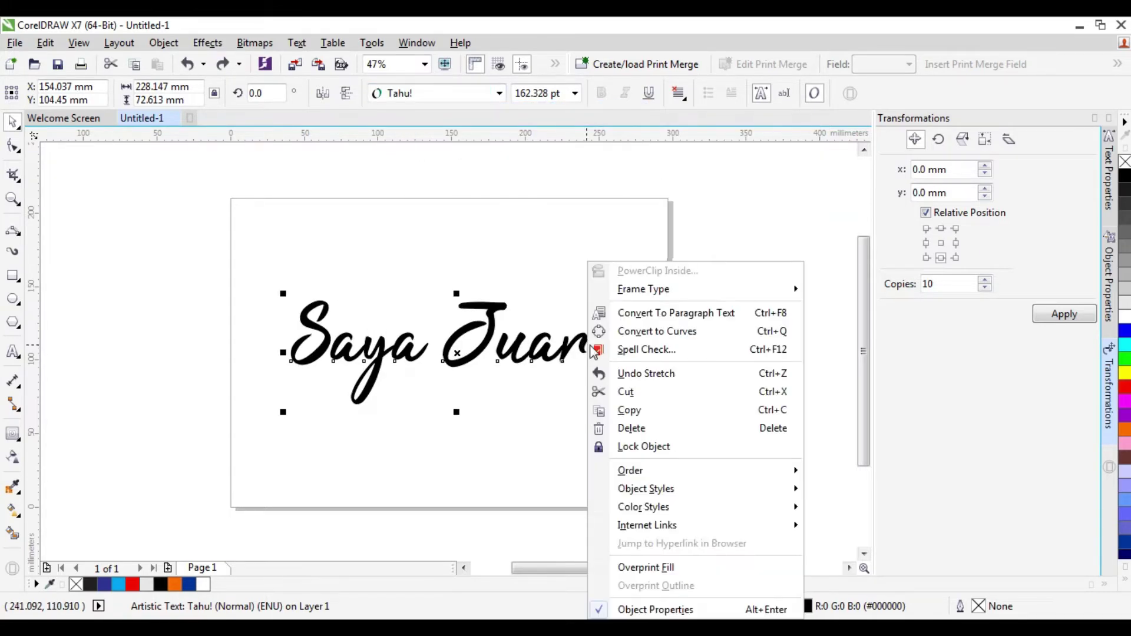
{"action": "left_click", "coordinate": [655, 330]}
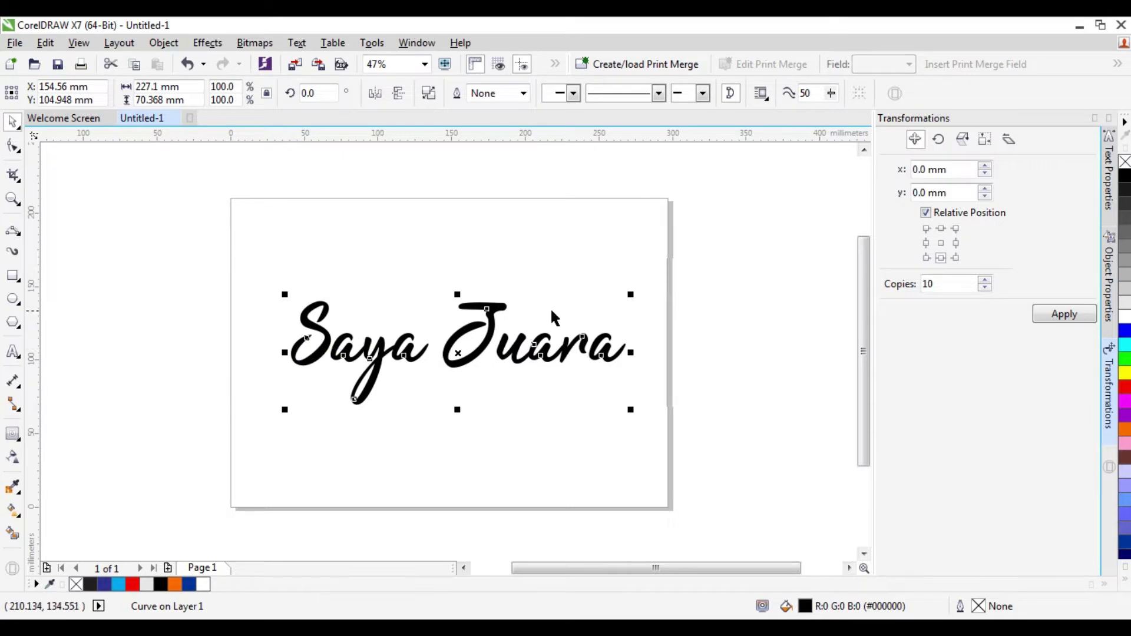
Step: Try breaking the lettering's curve apart, and undo it
{"action": "right_click", "coordinate": [488, 328]}
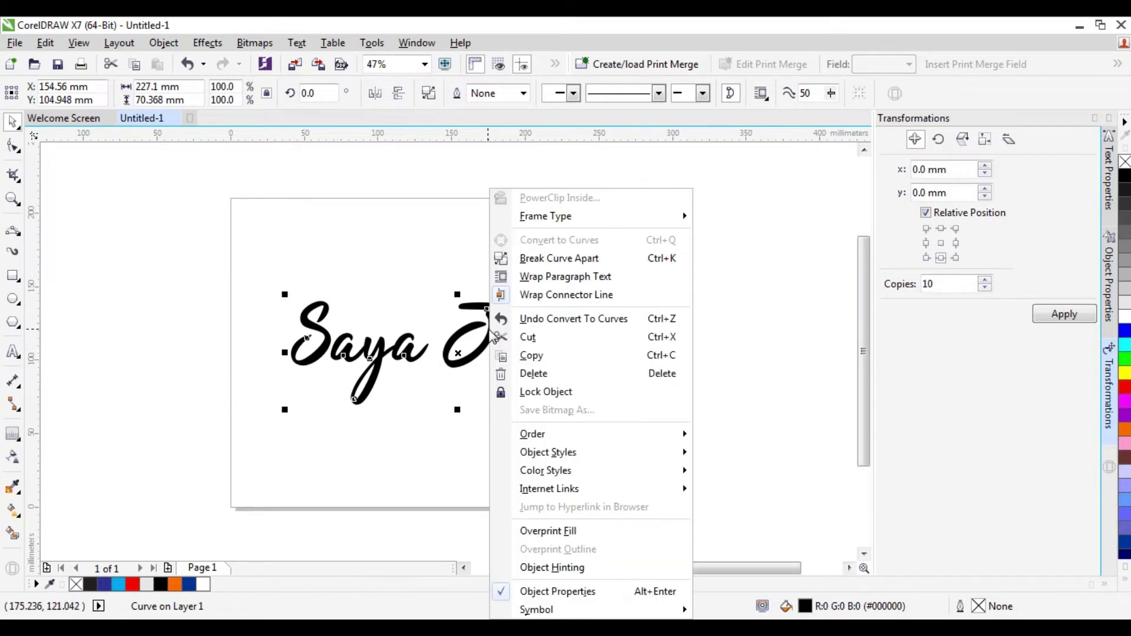
{"action": "left_click", "coordinate": [543, 268]}
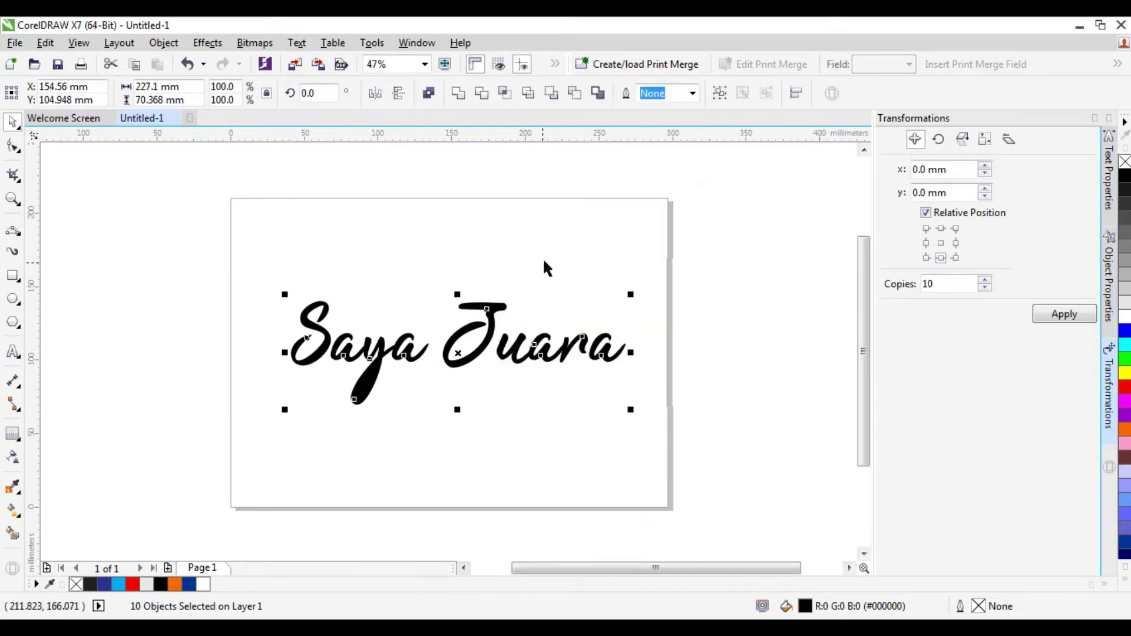
{"action": "left_click", "coordinate": [588, 288]}
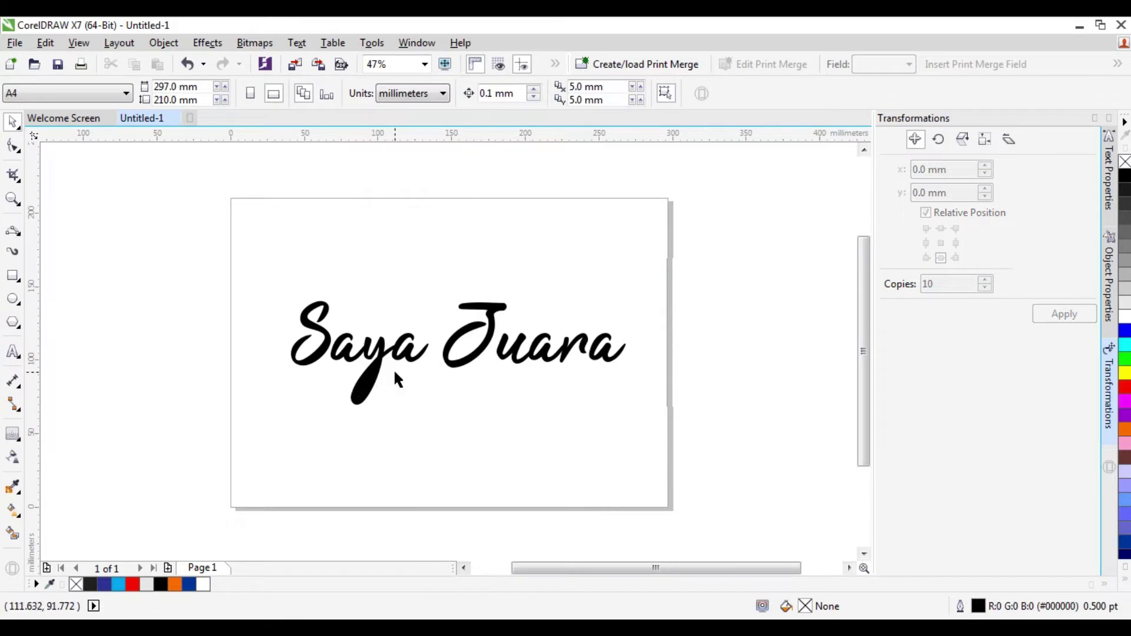
{"action": "key", "text": "ctrl+z"}
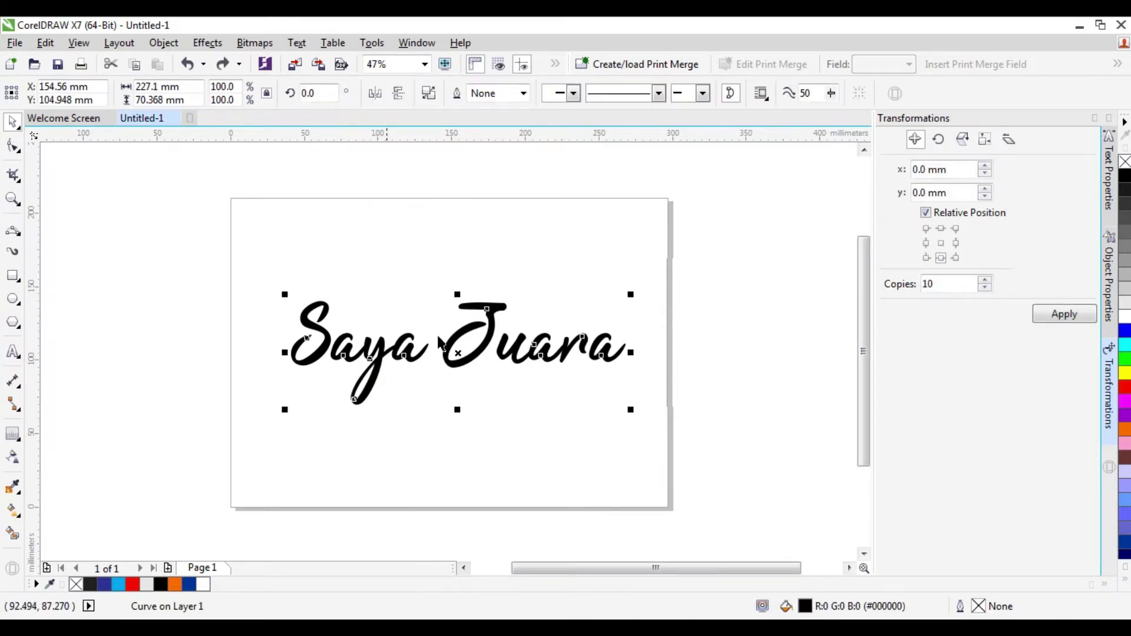
Step: Break the "Saya Juara" curve apart into separate shapes and deselect them
{"action": "right_click", "coordinate": [374, 374]}
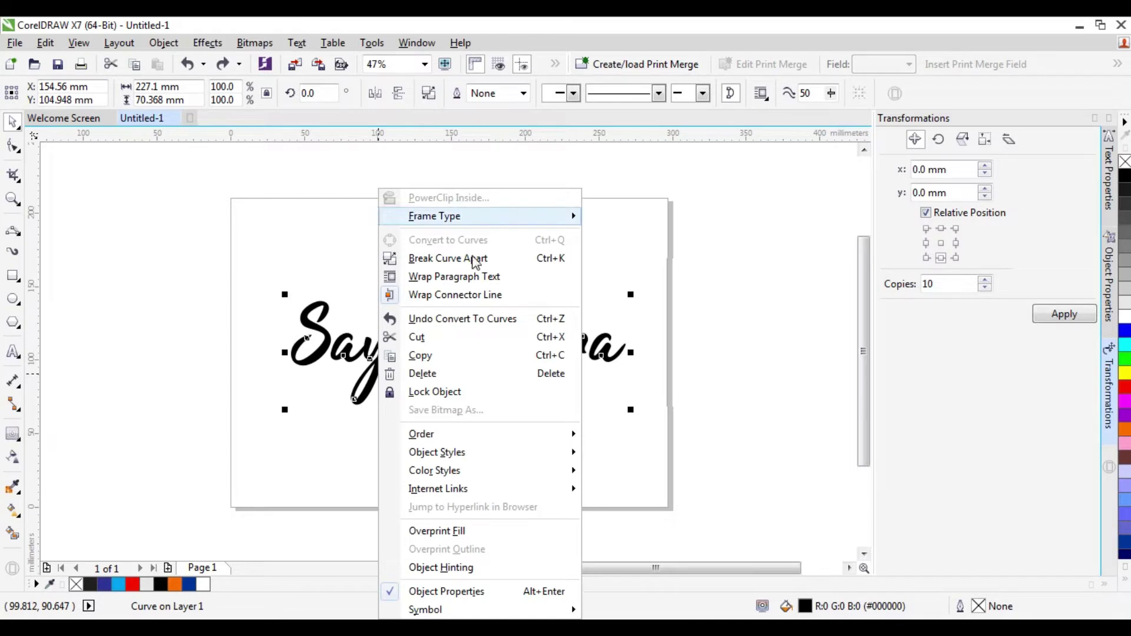
{"action": "left_click", "coordinate": [424, 258]}
{"action": "left_click", "coordinate": [474, 440]}
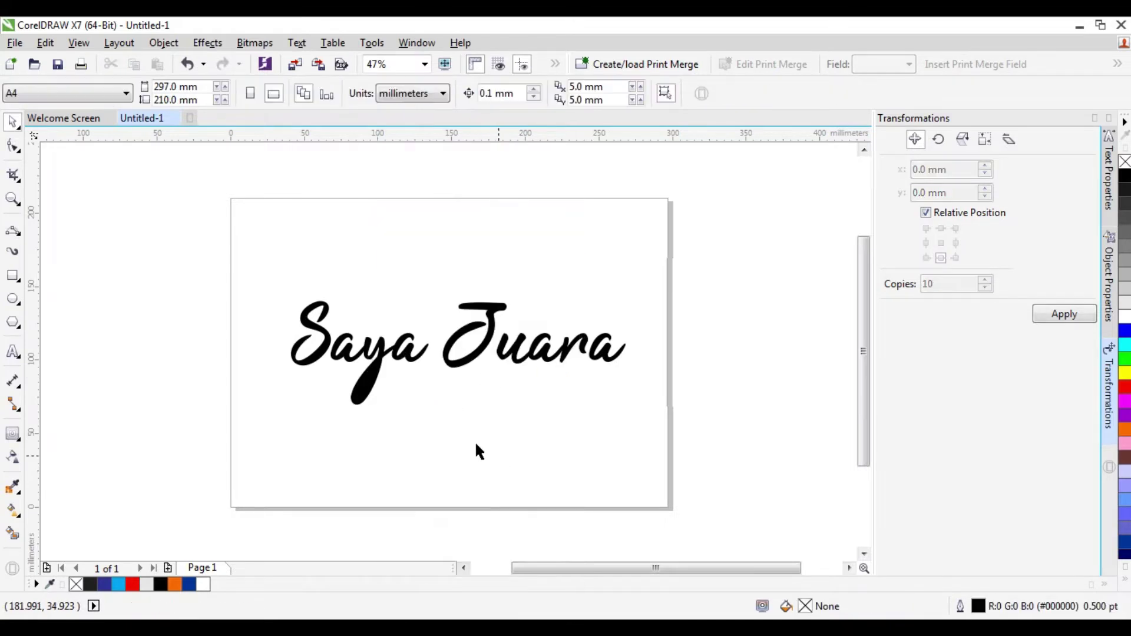
Step: Try moving the outer shape of the letter y aside, and undo the move
{"action": "left_click", "coordinate": [365, 396]}
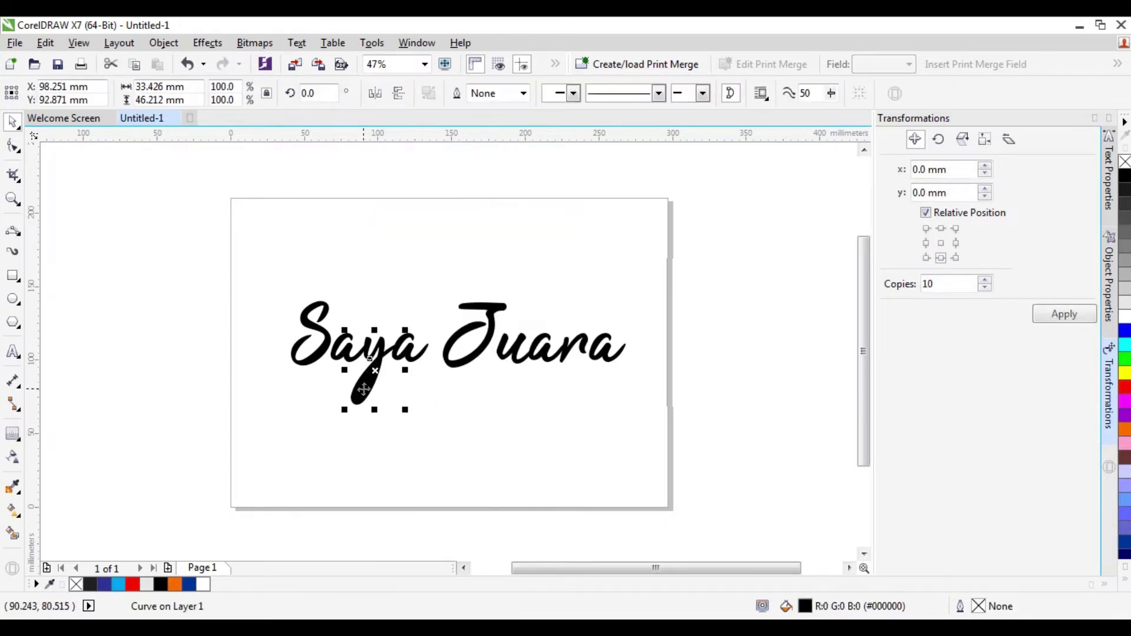
{"action": "left_click", "coordinate": [12, 200]}
{"action": "left_click_drag", "start_coordinate": [321, 355], "coordinate": [424, 429]}
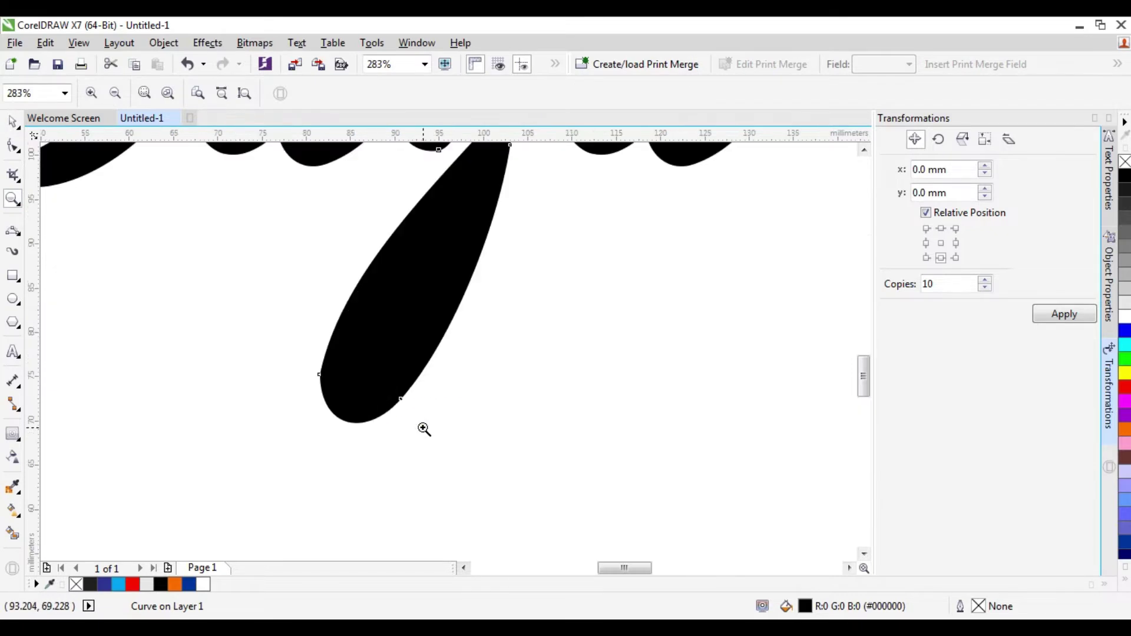
{"action": "left_click", "coordinate": [11, 121]}
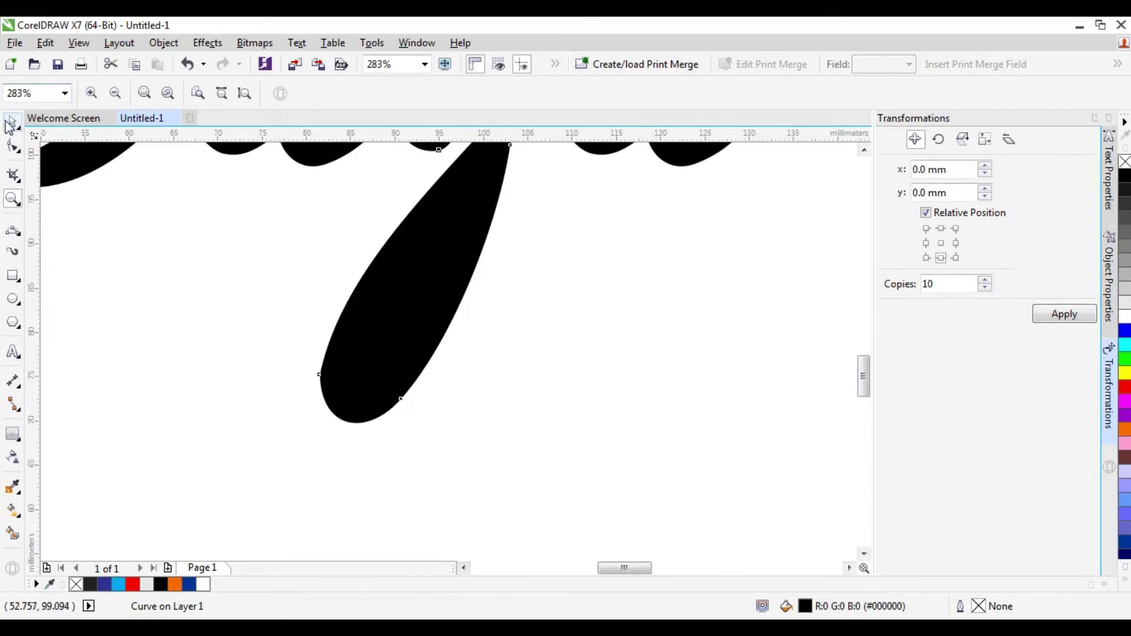
{"action": "left_click", "coordinate": [262, 288]}
{"action": "left_click", "coordinate": [428, 264]}
{"action": "left_click_drag", "start_coordinate": [428, 264], "coordinate": [573, 328]}
{"action": "key", "text": "ctrl+z"}
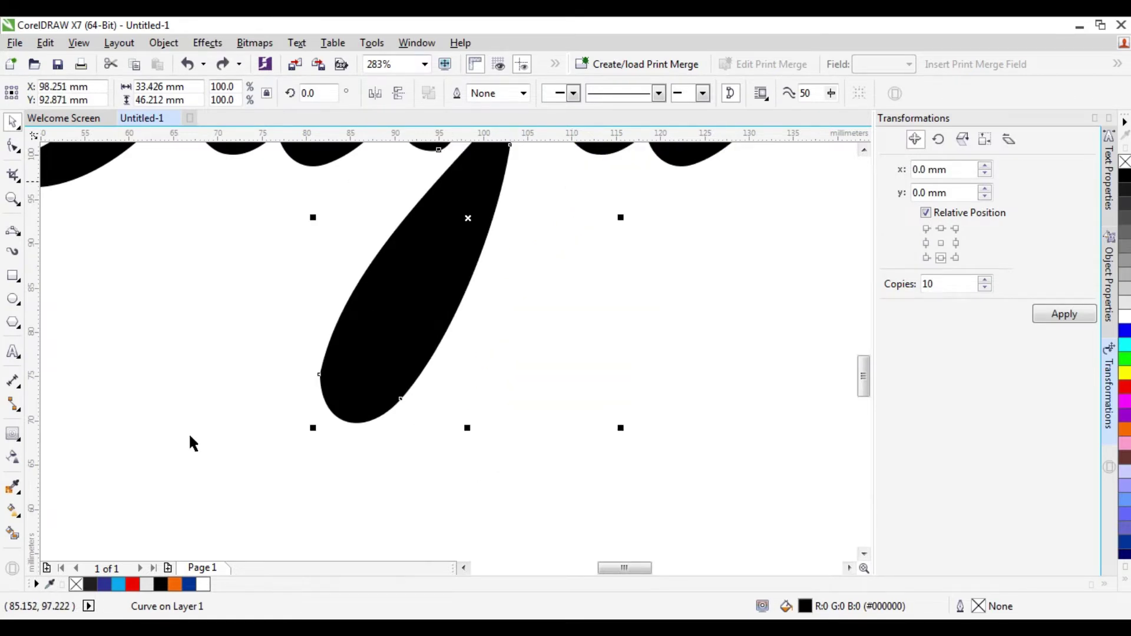
Step: Fill the hidden inner shape of the y's tail with cyan (#00FFFF) and bring it to the front of the page
{"action": "left_click_drag", "start_coordinate": [213, 497], "coordinate": [576, 163]}
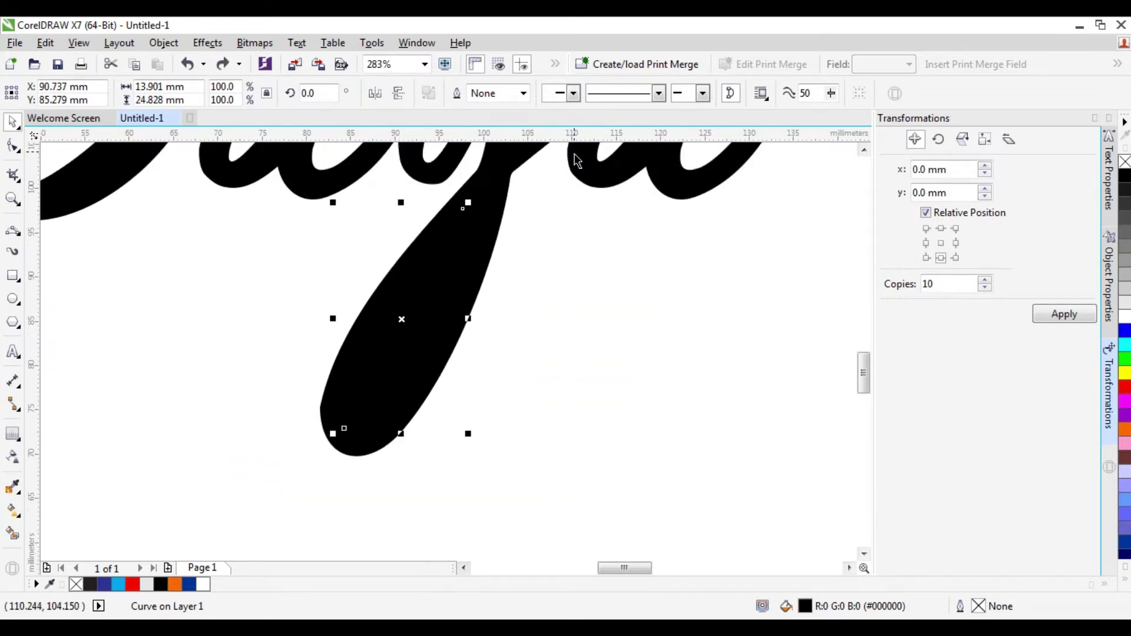
{"action": "left_click", "coordinate": [1125, 346]}
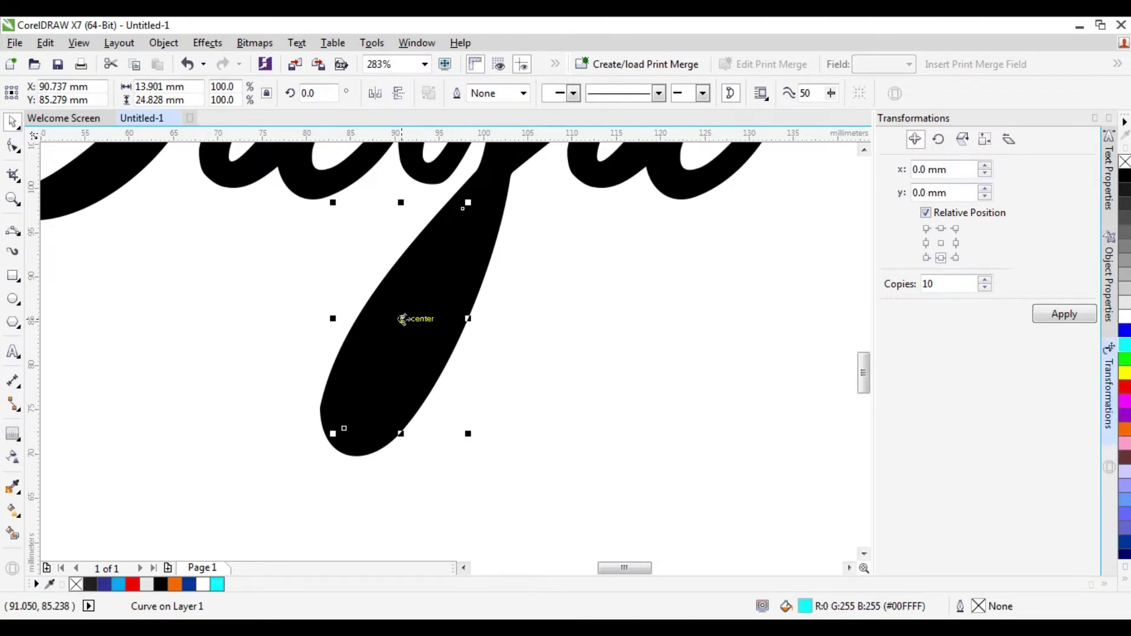
{"action": "right_click", "coordinate": [403, 318]}
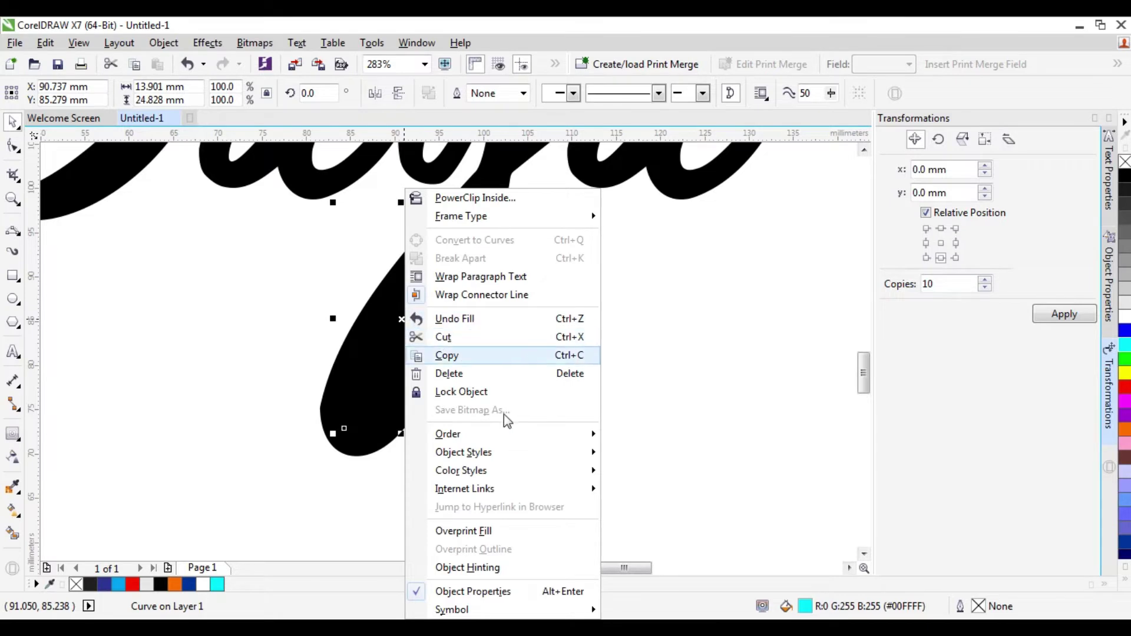
{"action": "mouse_move", "coordinate": [583, 434]}
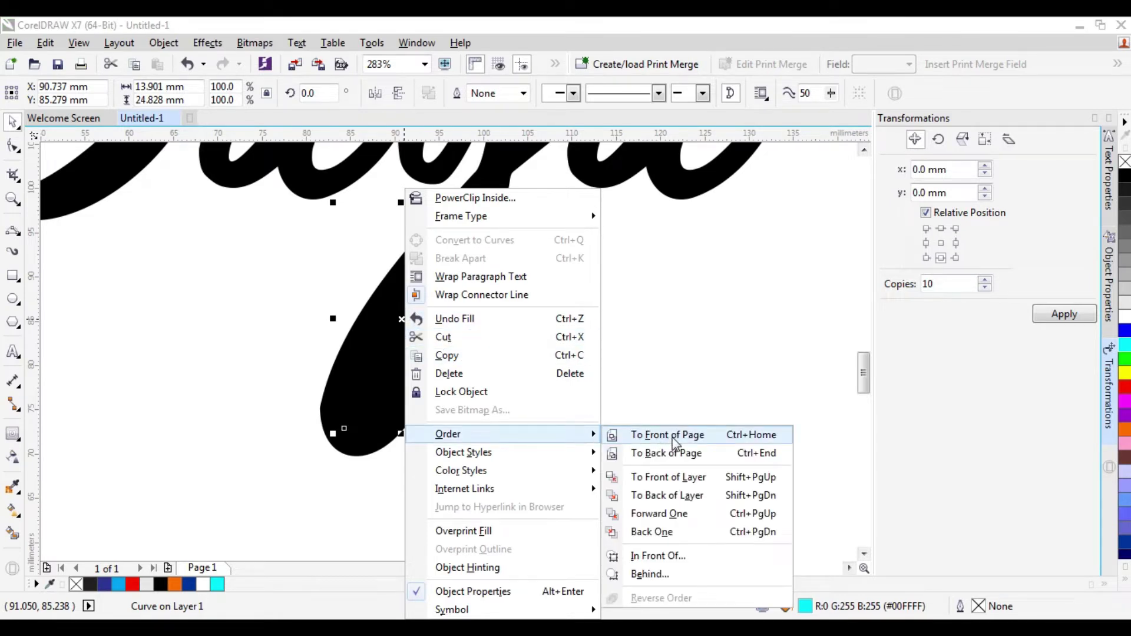
{"action": "left_click", "coordinate": [673, 441]}
{"action": "left_click", "coordinate": [568, 344]}
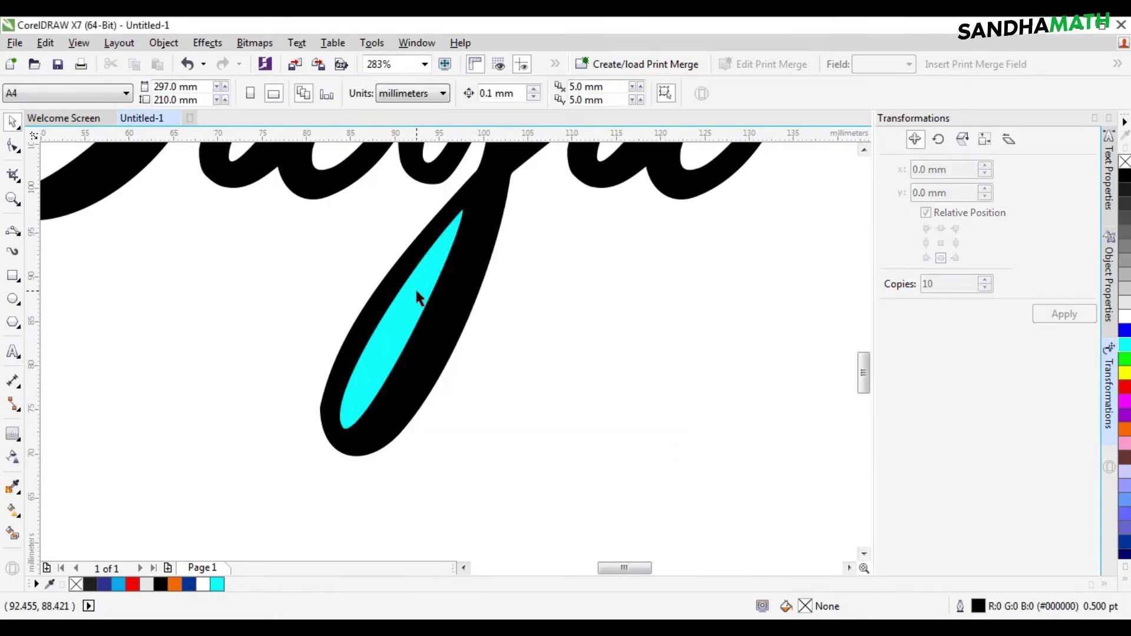
{"action": "left_click", "coordinate": [417, 292]}
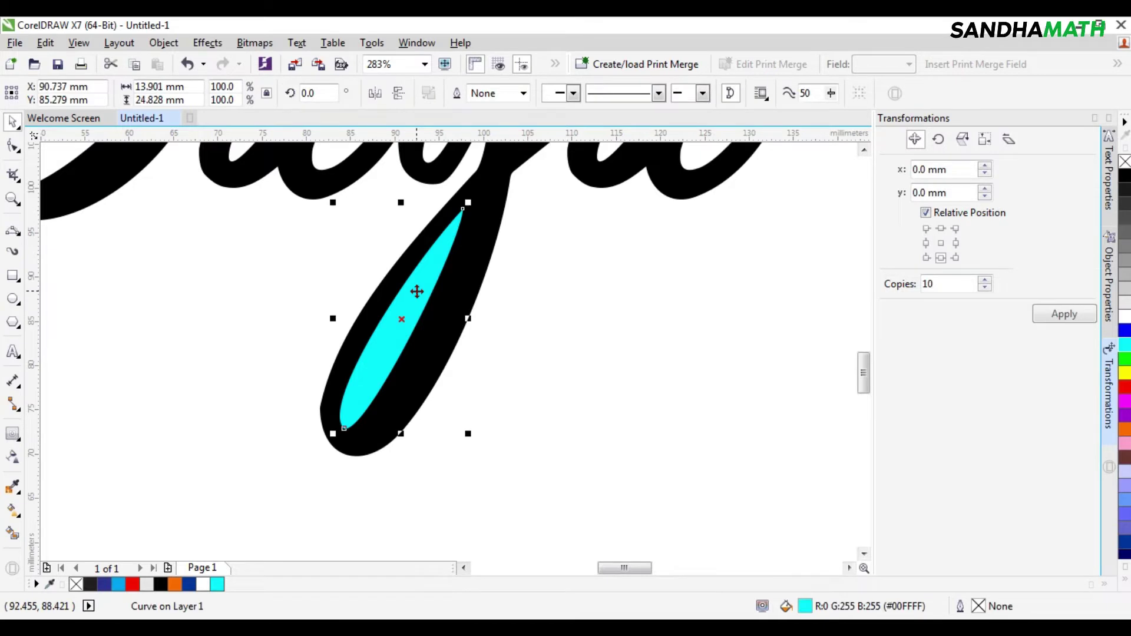
Step: Try Front Minus Back and Back Minus Front on the cyan shape and the last a of "Saya", undoing each
{"action": "left_click", "coordinate": [424, 64]}
{"action": "left_click", "coordinate": [421, 80]}
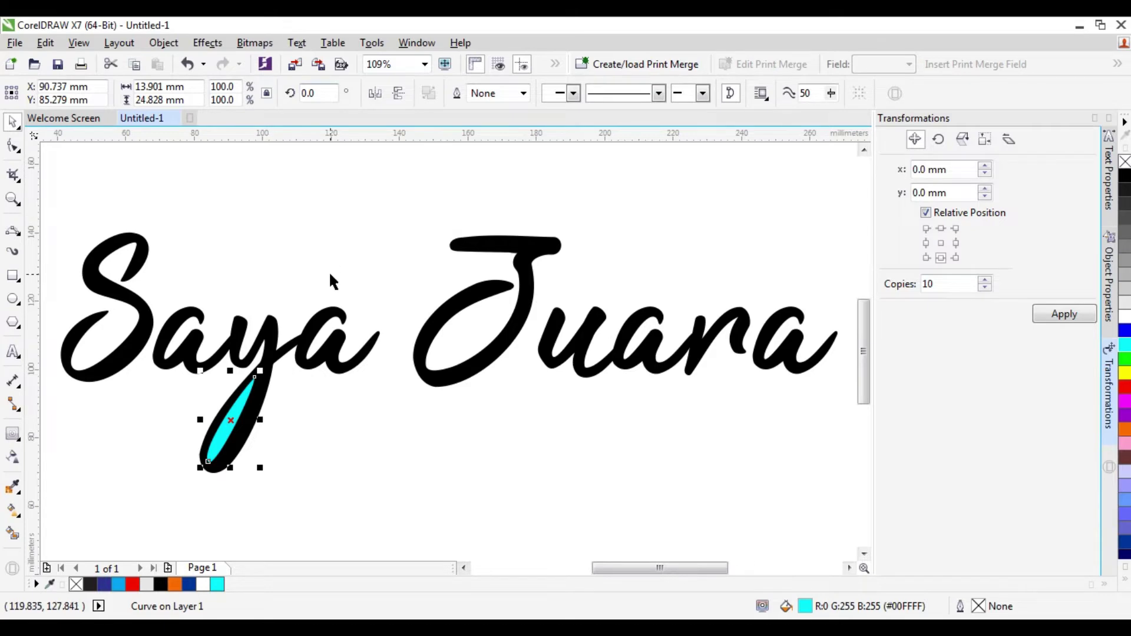
{"action": "left_click", "coordinate": [320, 321], "text": "shift"}
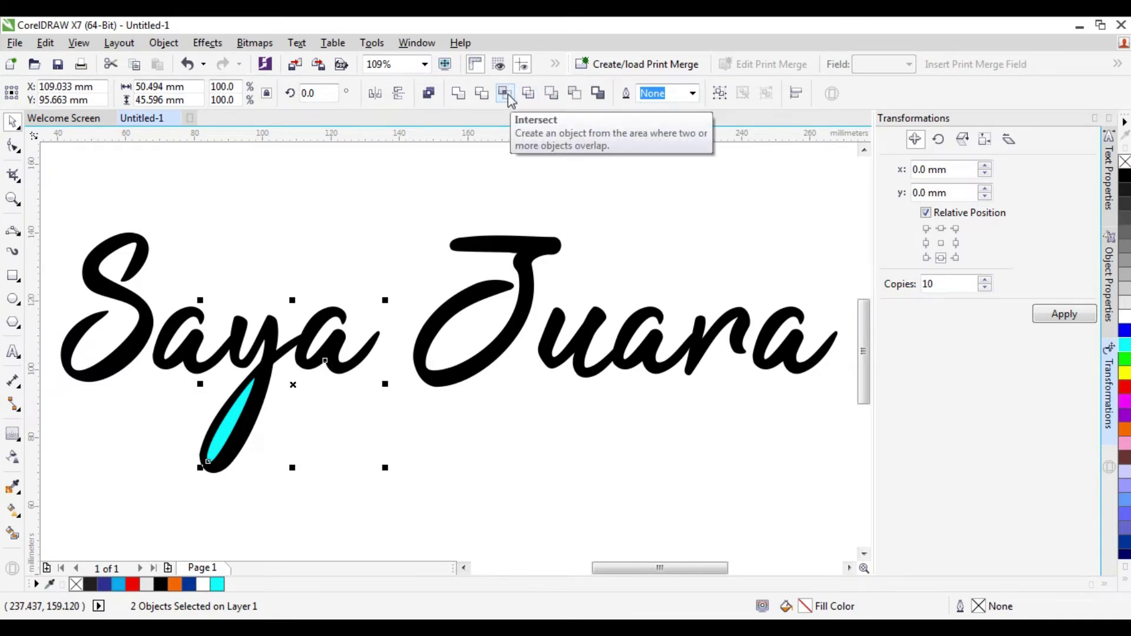
{"action": "left_click", "coordinate": [554, 95]}
{"action": "key", "text": "ctrl+z"}
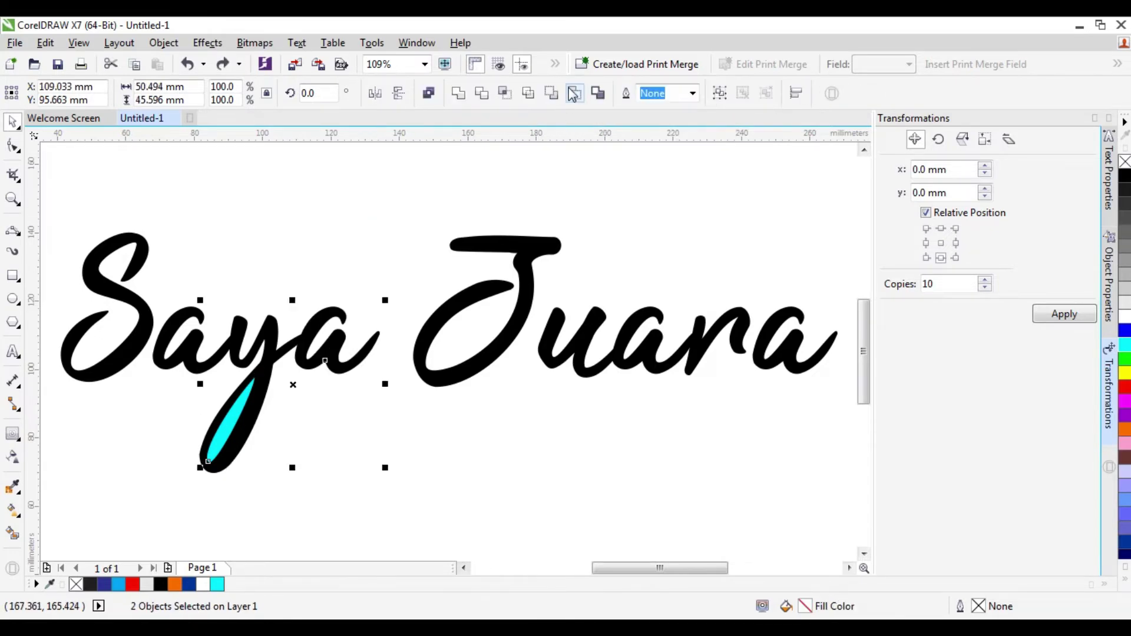
{"action": "left_click", "coordinate": [574, 94]}
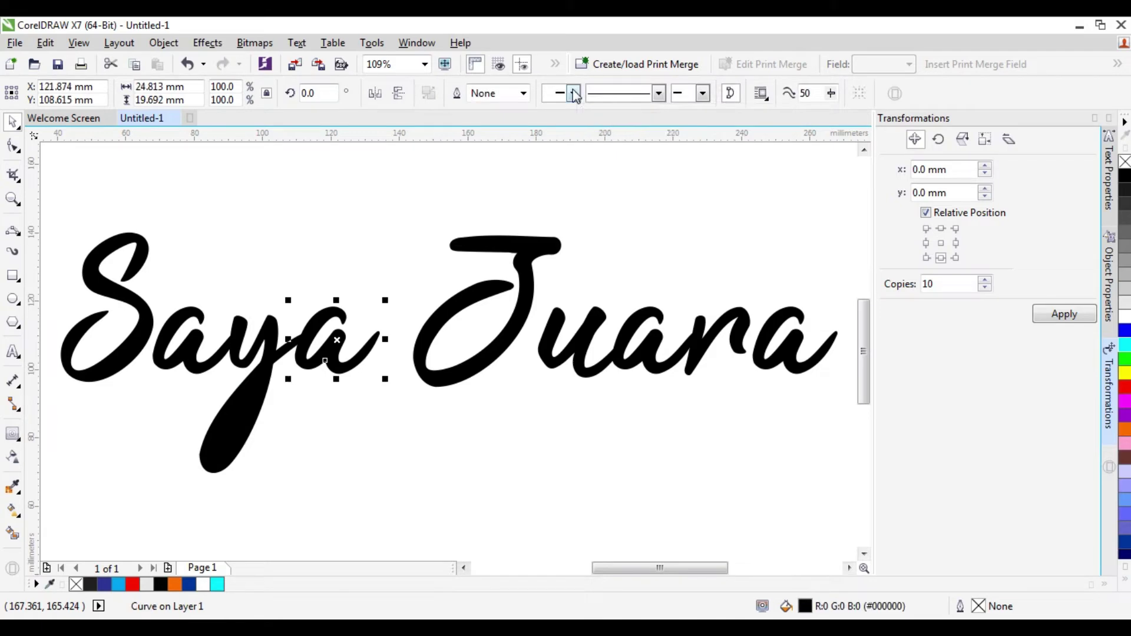
{"action": "left_click", "coordinate": [265, 391]}
{"action": "key", "text": "ctrl+z"}
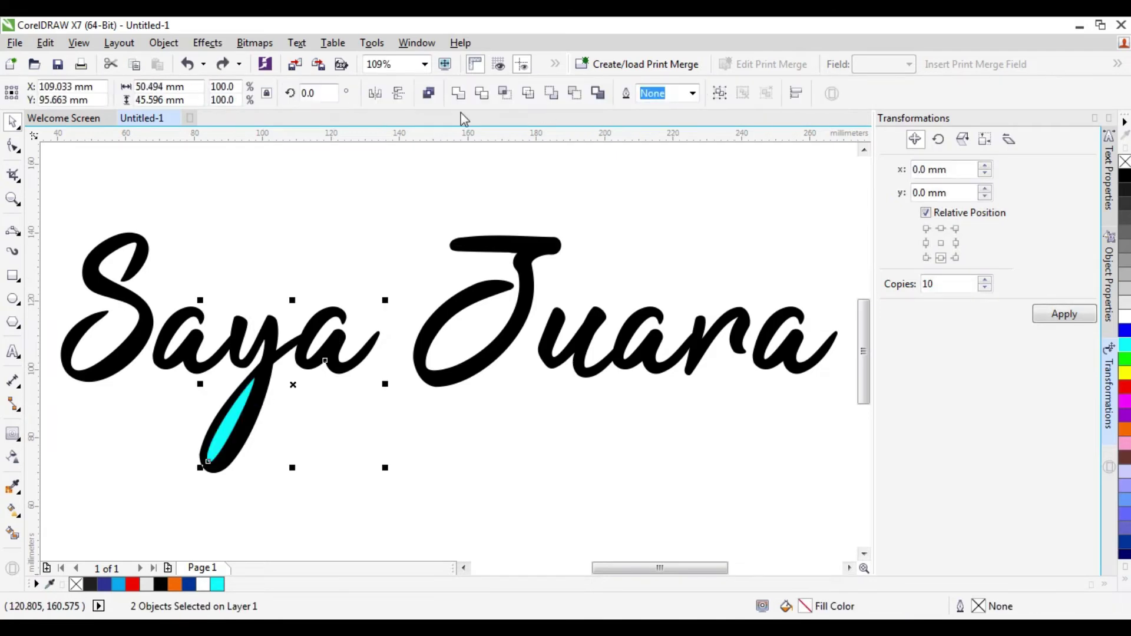
Step: Try Combine and Trim on the cyan shape and the last a of "Saya", and undo a test move of the cyan shape
{"action": "left_click", "coordinate": [429, 93]}
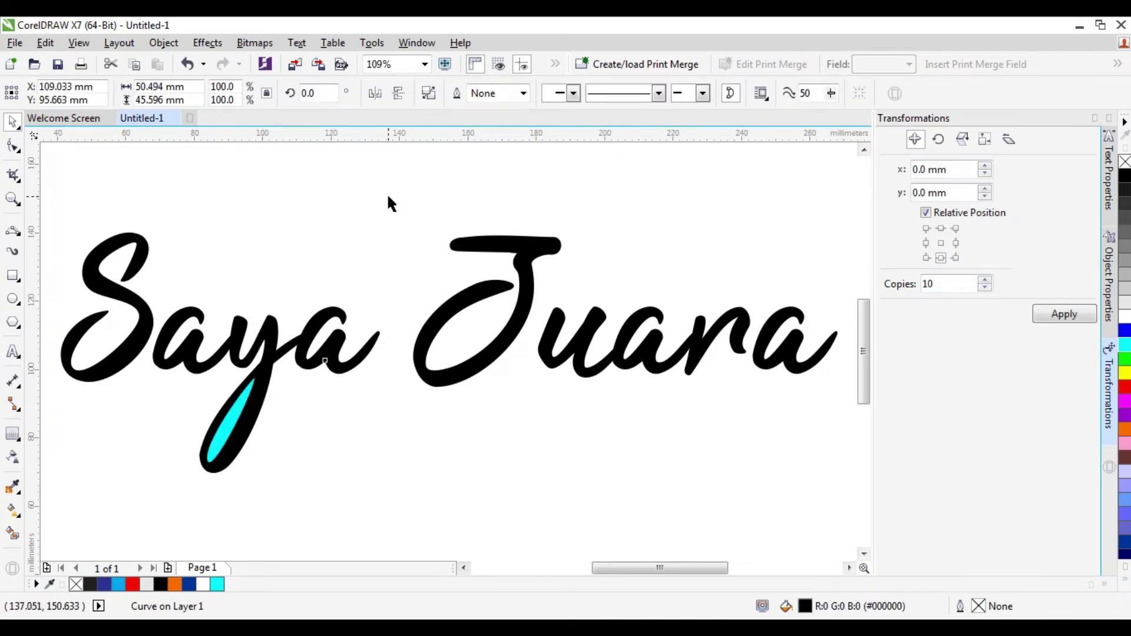
{"action": "key", "text": "ctrl+z"}
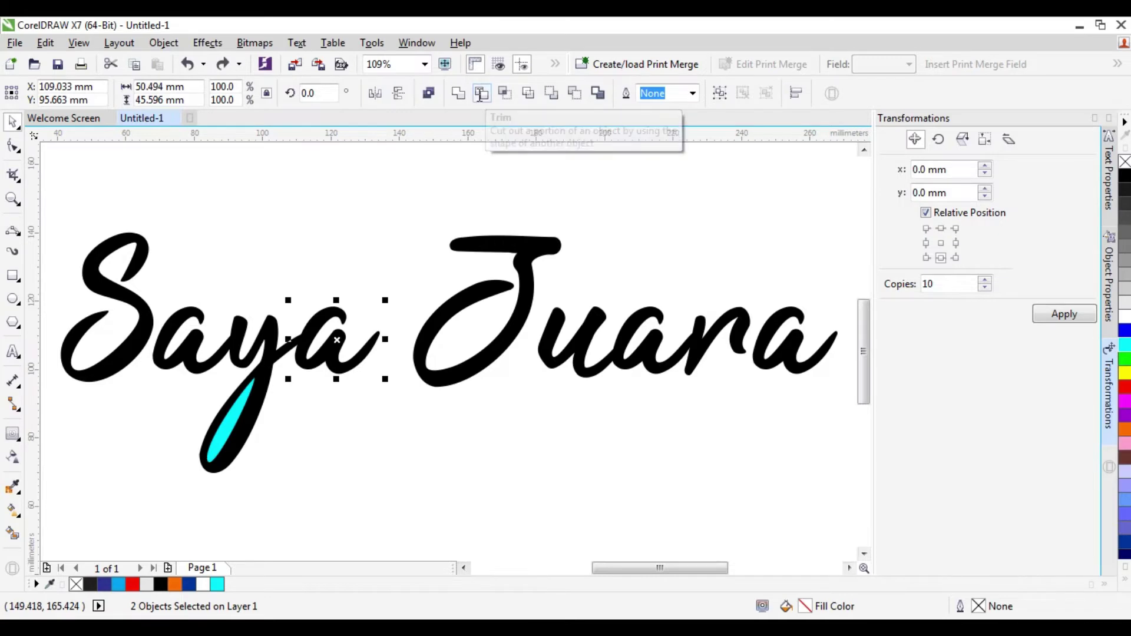
{"action": "left_click", "coordinate": [482, 93]}
{"action": "left_click", "coordinate": [327, 227]}
{"action": "left_click", "coordinate": [239, 414]}
{"action": "left_click_drag", "start_coordinate": [239, 415], "coordinate": [322, 420]}
{"action": "key", "text": "ctrl+z"}
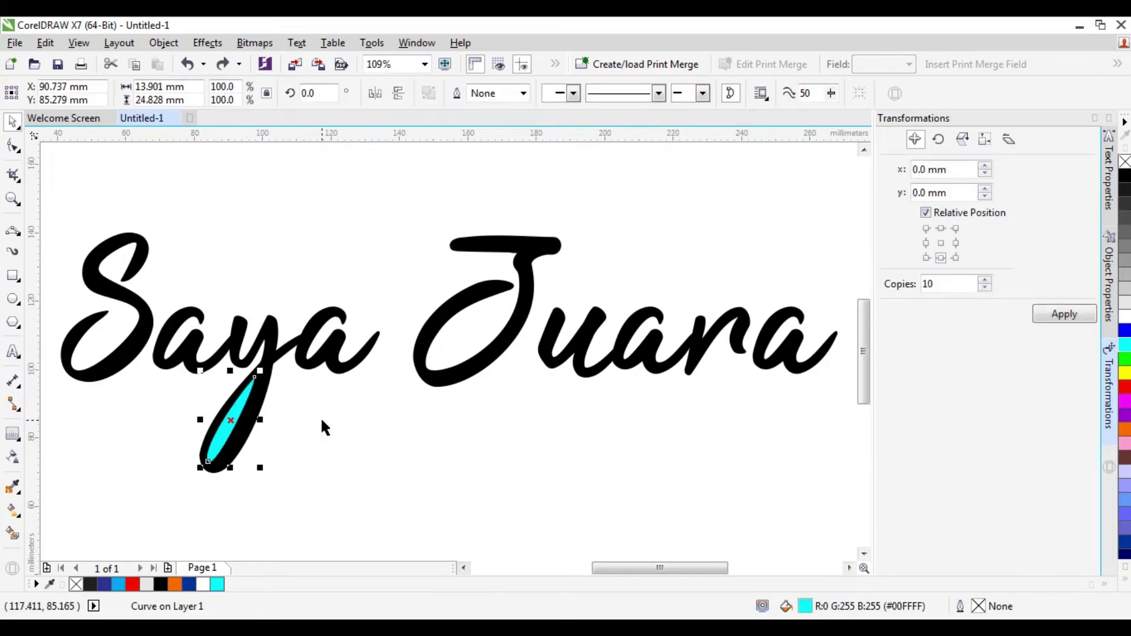
Step: Cut the cyan shape out of the letter y with Simplify and delete the leftover cyan piece
{"action": "left_click", "coordinate": [271, 317], "text": "shift"}
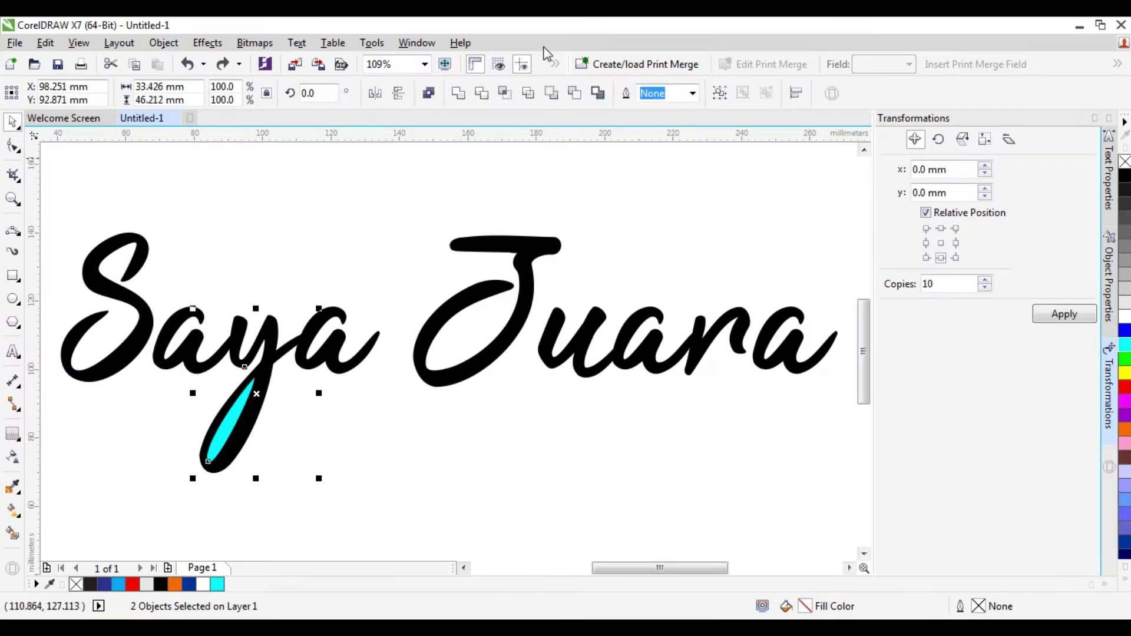
{"action": "left_click", "coordinate": [522, 97]}
{"action": "left_click", "coordinate": [250, 438]}
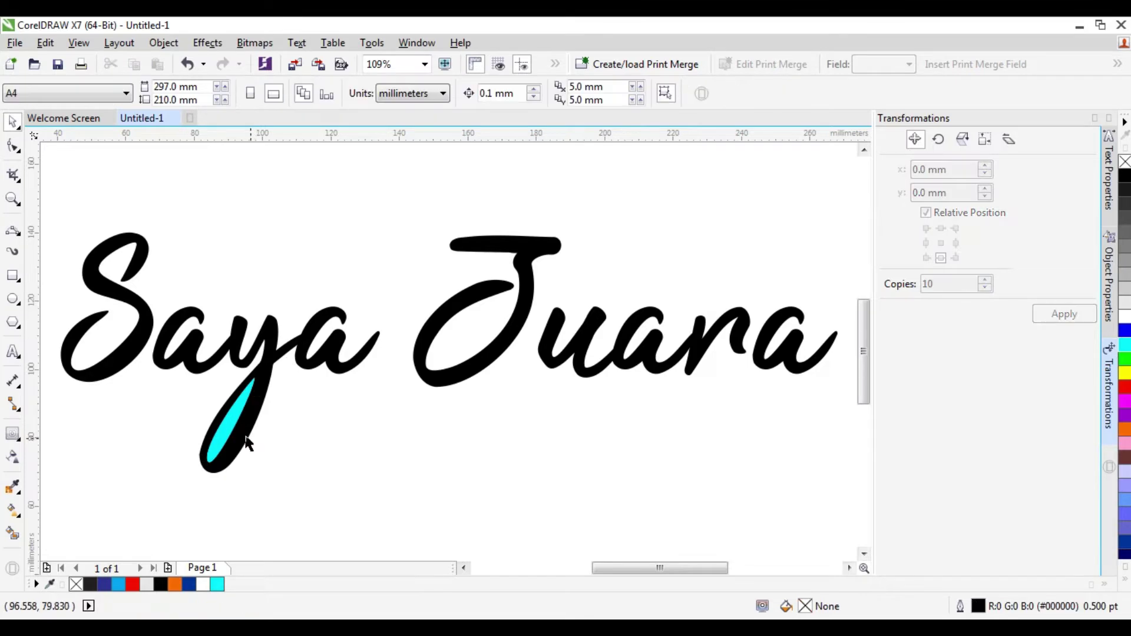
{"action": "left_click", "coordinate": [238, 433]}
{"action": "left_click_drag", "start_coordinate": [252, 419], "coordinate": [351, 439]}
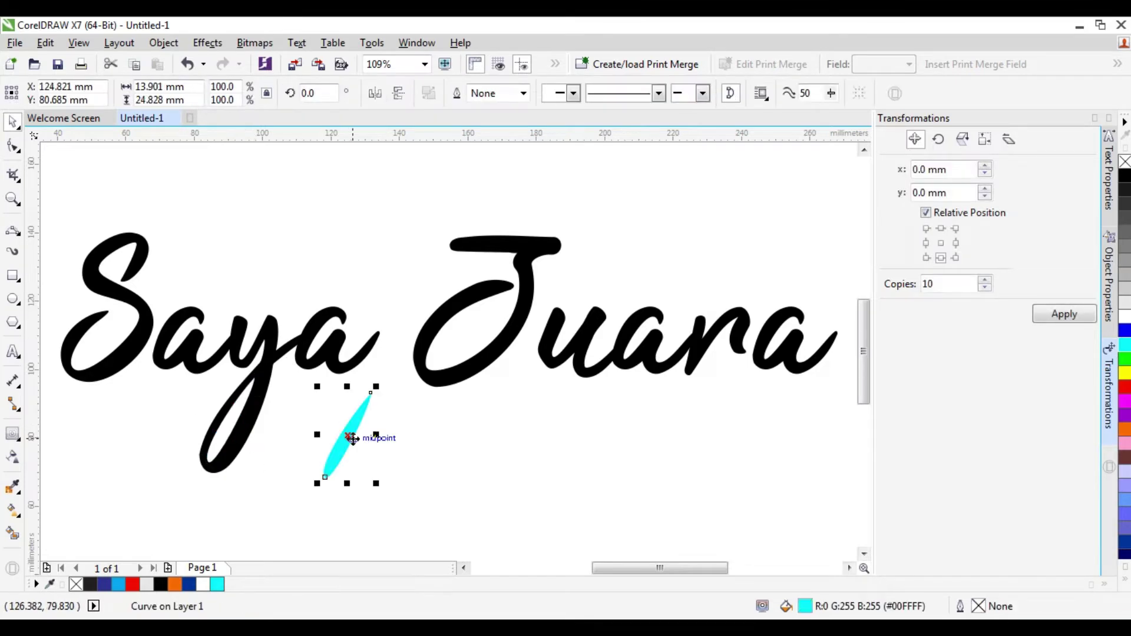
{"action": "key", "text": "Delete"}
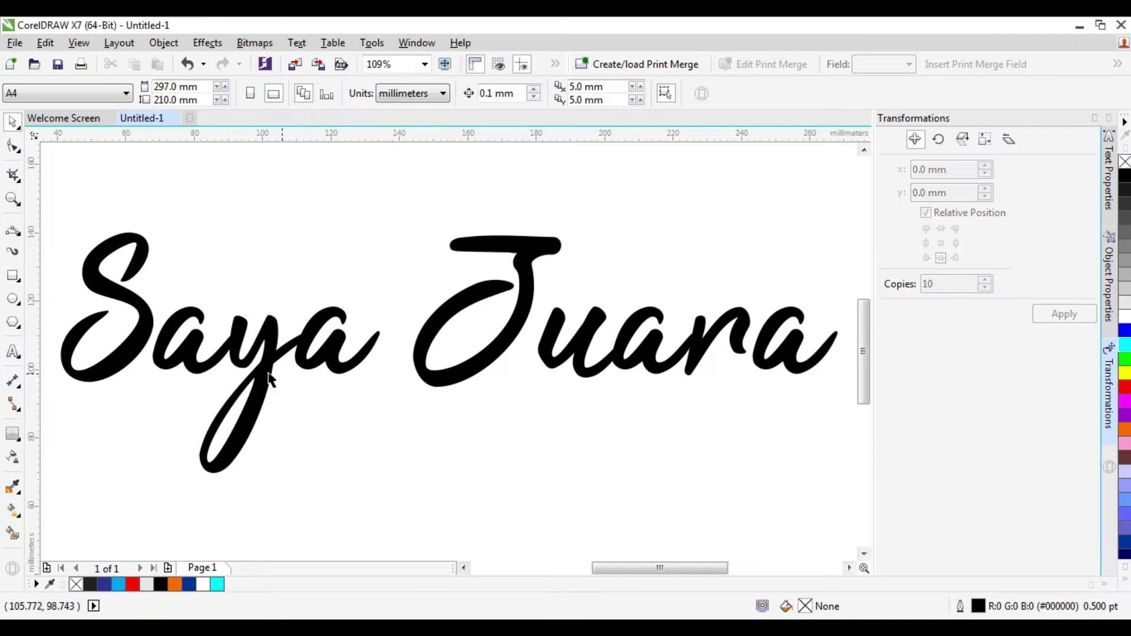
{"action": "left_click", "coordinate": [259, 408]}
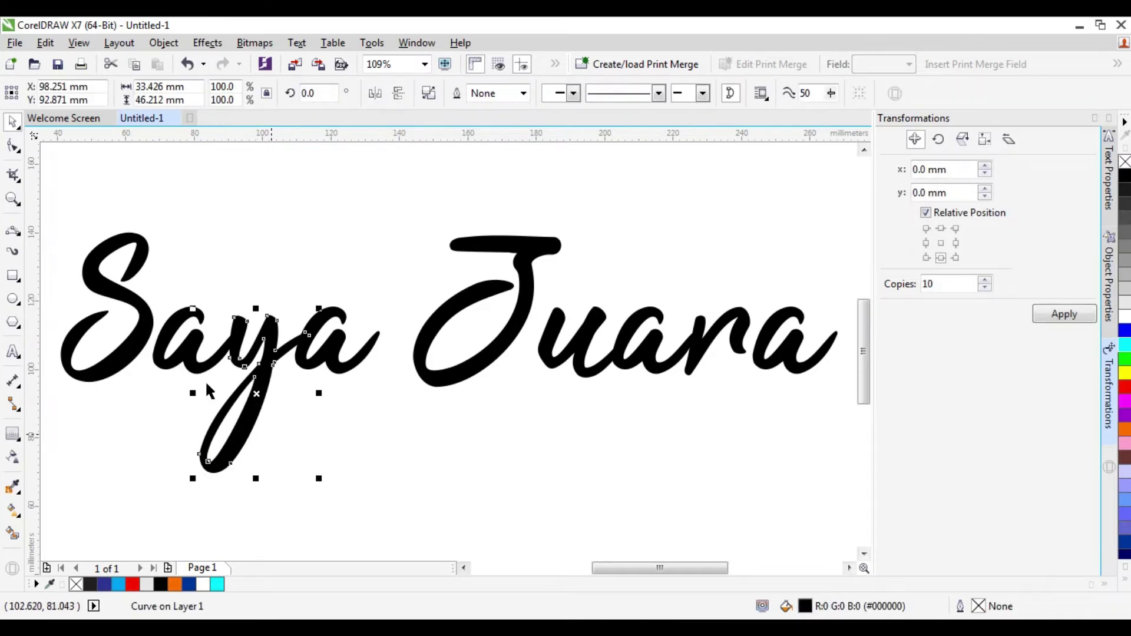
{"action": "left_click", "coordinate": [383, 394]}
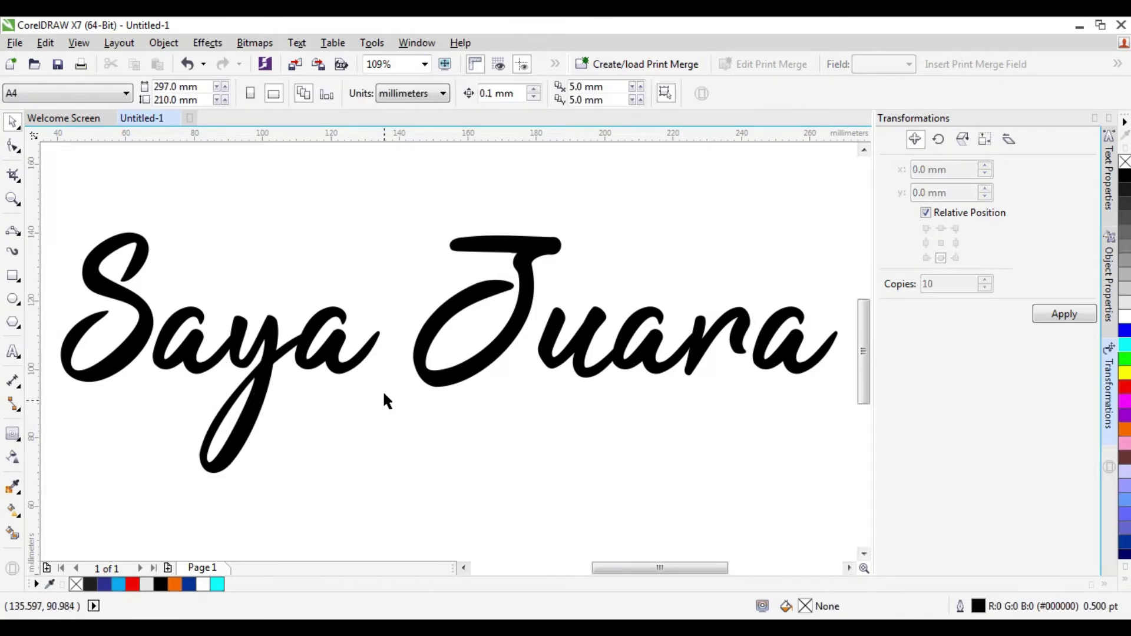
Step: Move the letters of "Juara" beneath "Saya" and scale them proportionally to about 145 × 52 mm
{"action": "left_click_drag", "start_coordinate": [372, 182], "coordinate": [820, 439]}
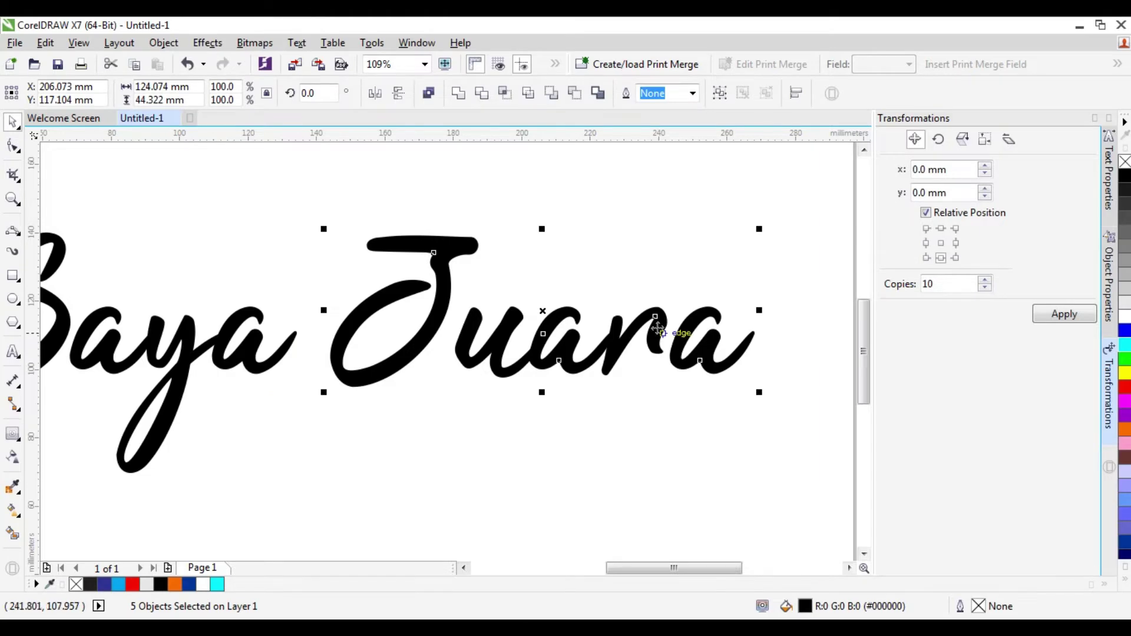
{"action": "left_click_drag", "start_coordinate": [658, 327], "coordinate": [201, 437]}
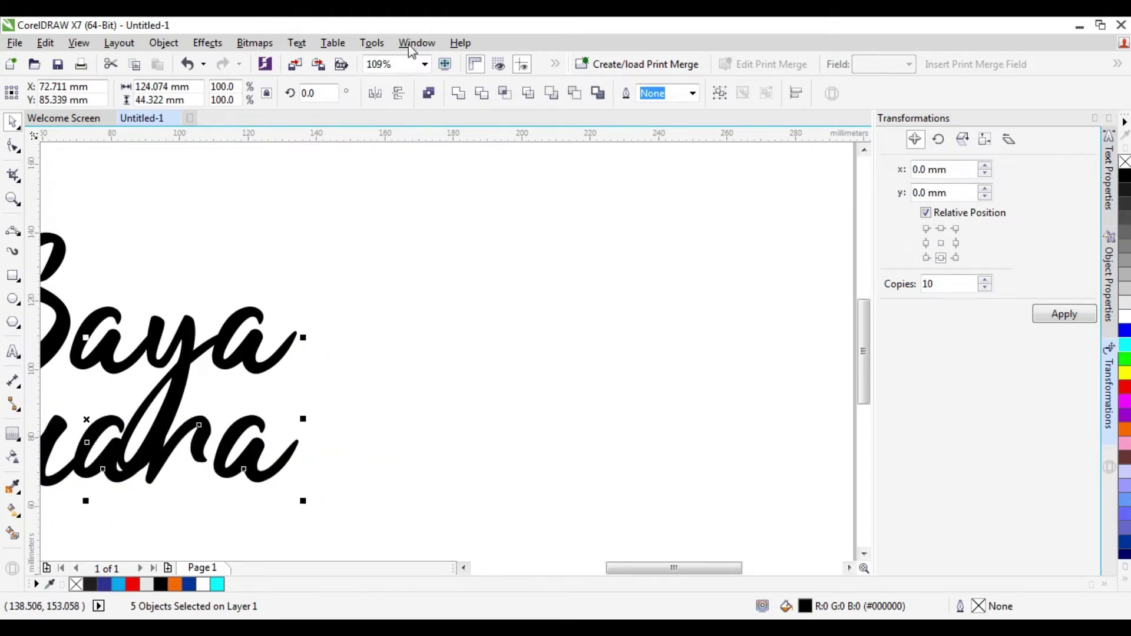
{"action": "left_click", "coordinate": [424, 63]}
{"action": "left_click", "coordinate": [386, 93]}
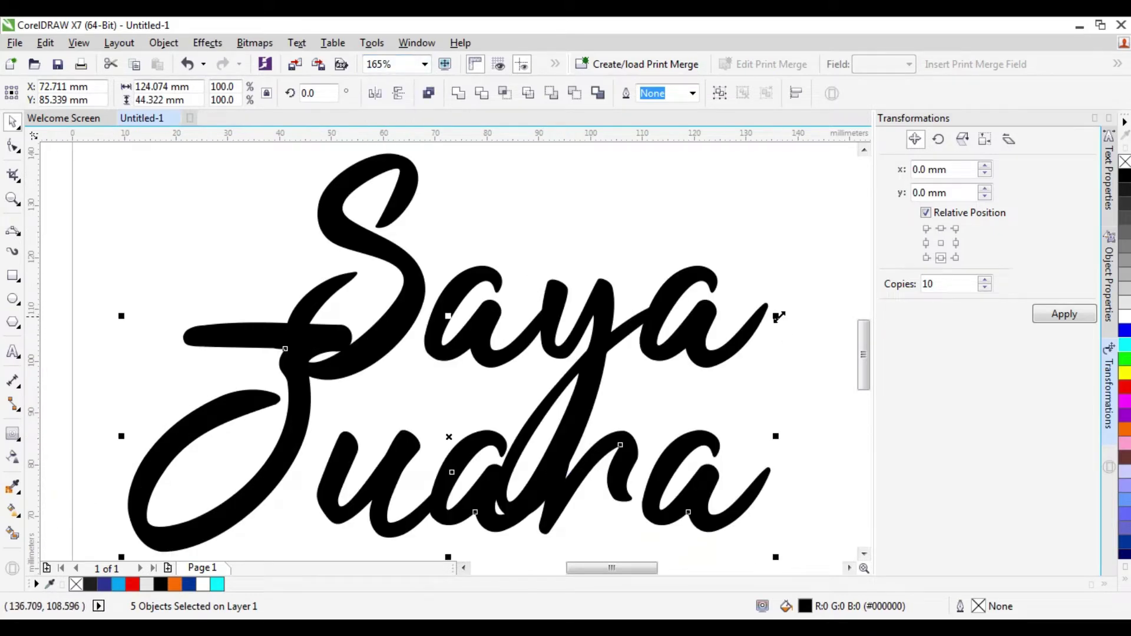
{"action": "left_click_drag", "start_coordinate": [776, 318], "coordinate": [830, 296]}
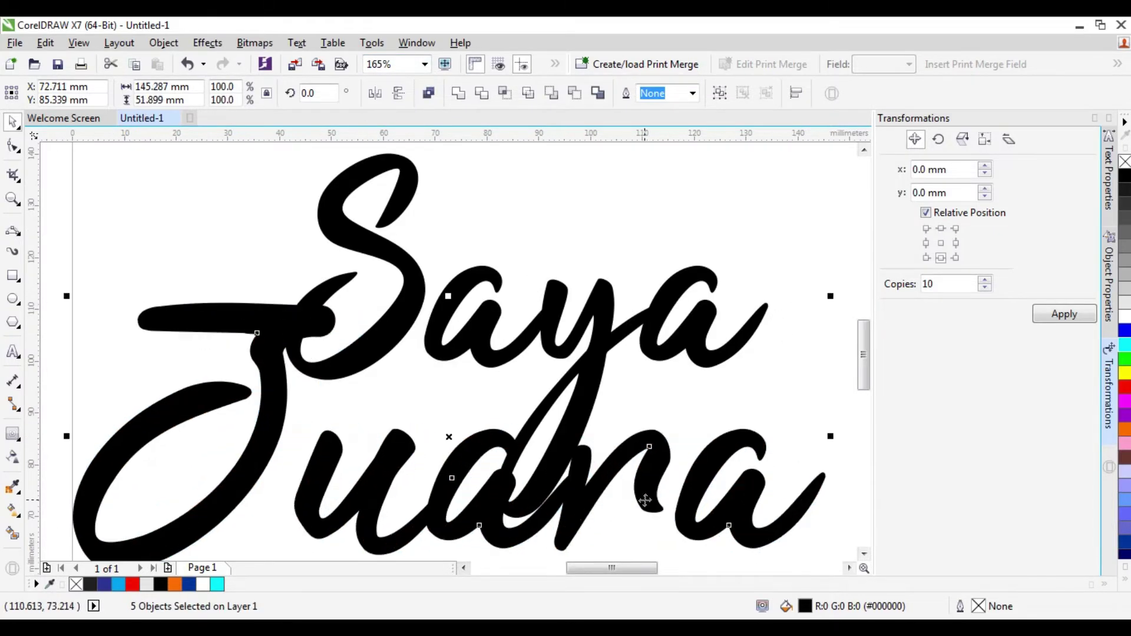
{"action": "left_click_drag", "start_coordinate": [638, 476], "coordinate": [586, 518]}
Step: Enlarge "Juara" proportionally to about 167 × 60 mm and nudge it into place just below "Saya"
{"action": "left_click", "coordinate": [424, 64]}
{"action": "left_click", "coordinate": [430, 92]}
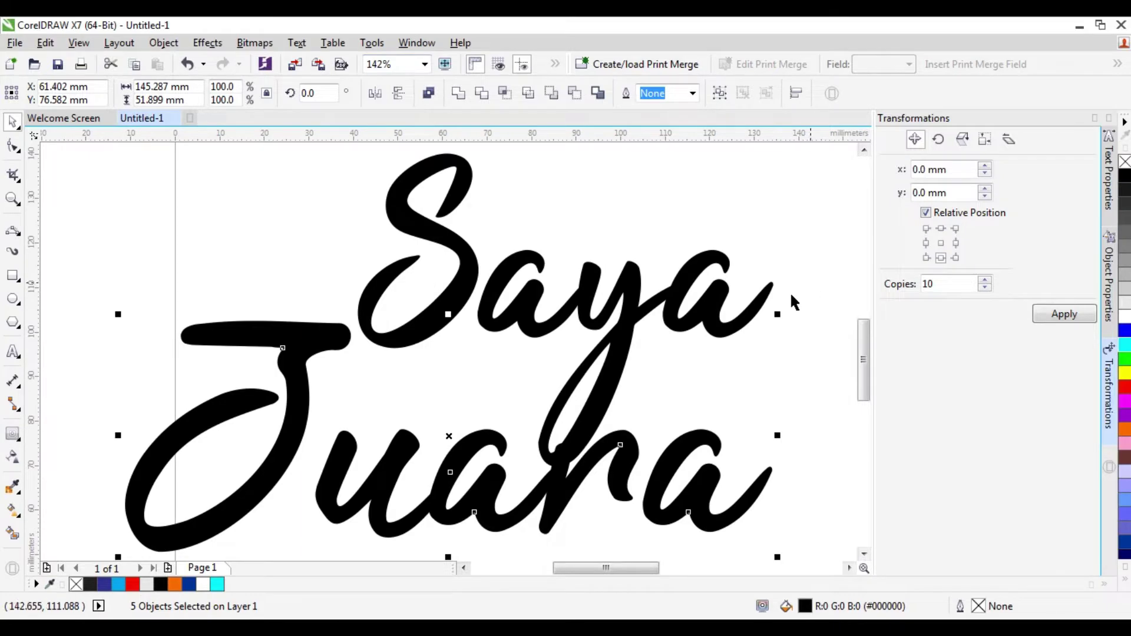
{"action": "left_click_drag", "start_coordinate": [780, 314], "coordinate": [831, 280]}
{"action": "left_click_drag", "start_coordinate": [543, 445], "coordinate": [512, 455]}
{"action": "key", "text": "Right"}
{"action": "key", "text": "Right"}
{"action": "key", "text": "Right"}
{"action": "key", "text": "Right"}
{"action": "key", "text": "Right"}
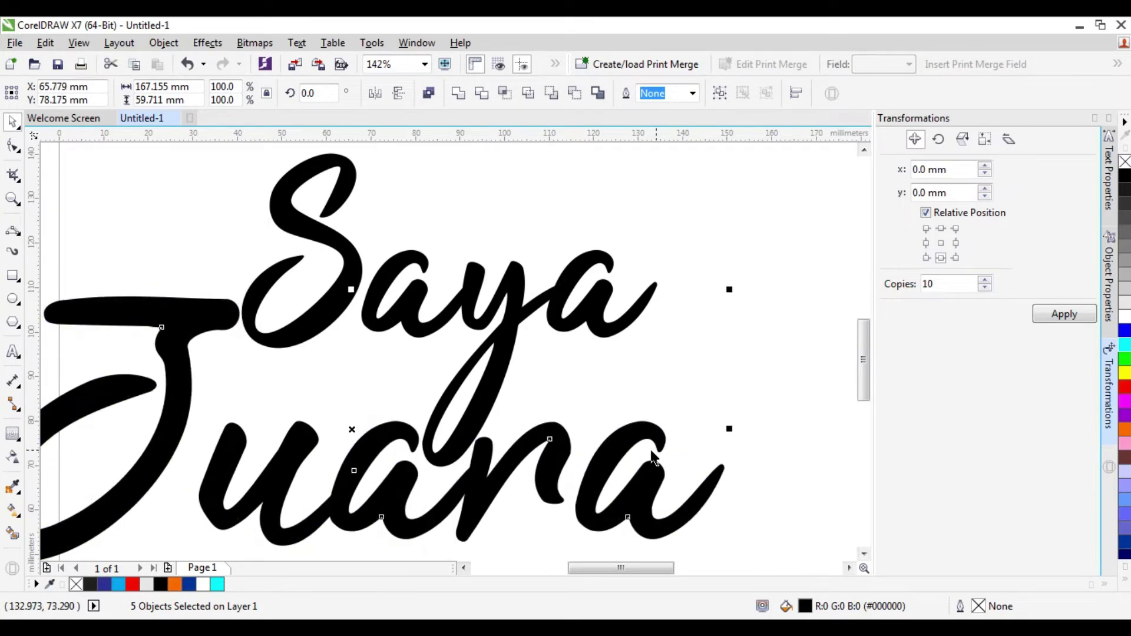
{"action": "left_click", "coordinate": [424, 64]}
{"action": "left_click", "coordinate": [382, 79]}
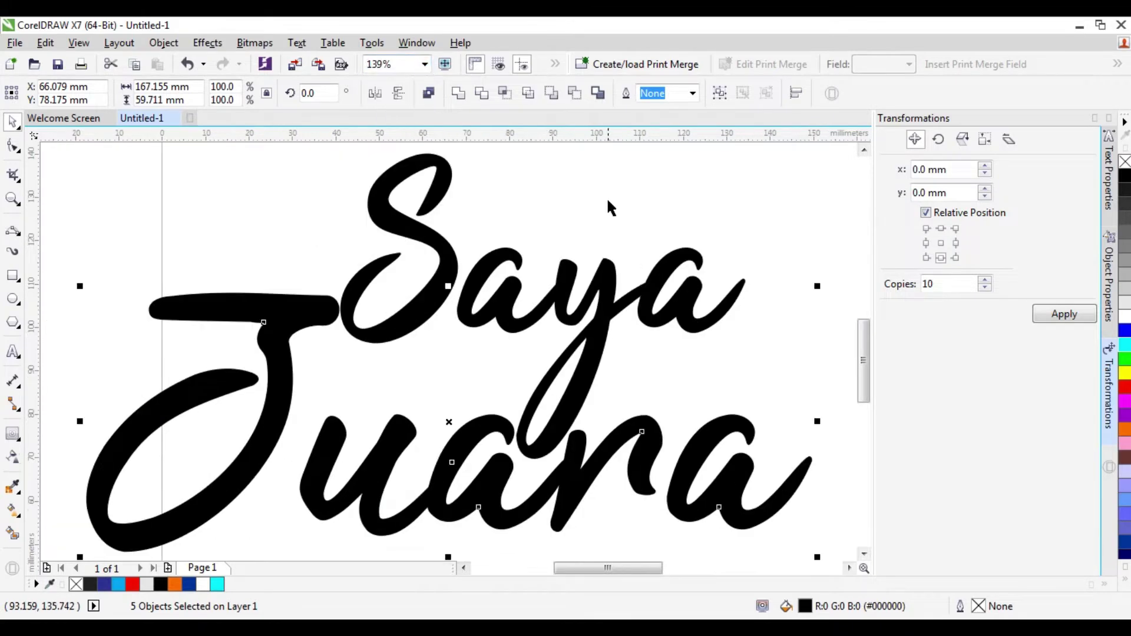
{"action": "left_click", "coordinate": [651, 202]}
Step: Group all the letters of both words and center the group on the page
{"action": "left_click", "coordinate": [425, 64]}
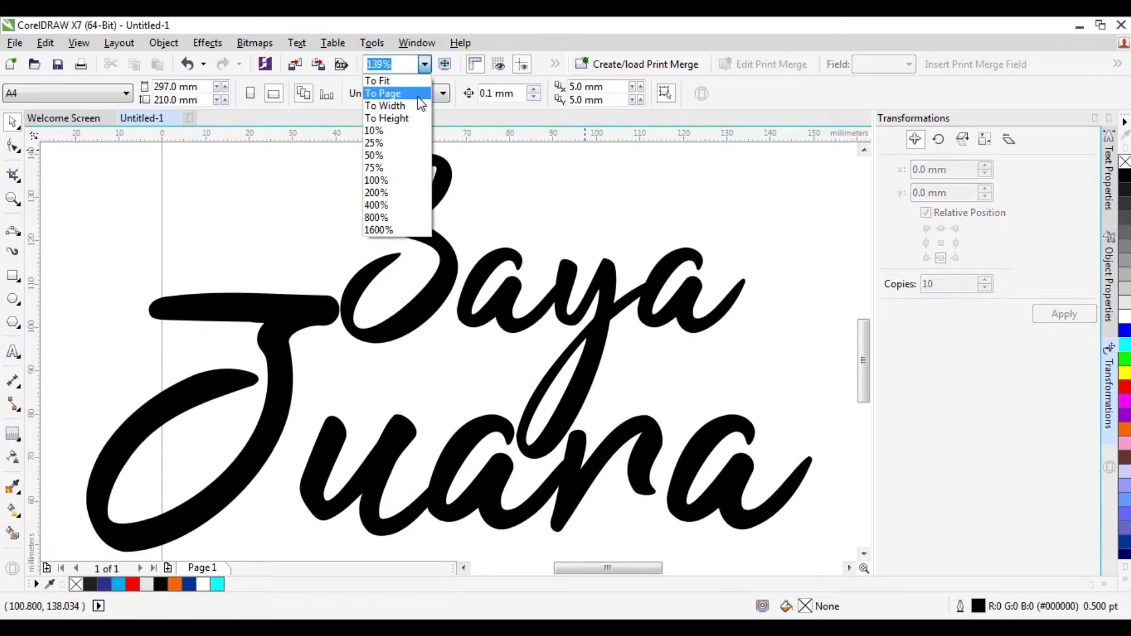
{"action": "left_click", "coordinate": [390, 91]}
{"action": "key", "text": "ctrl+a"}
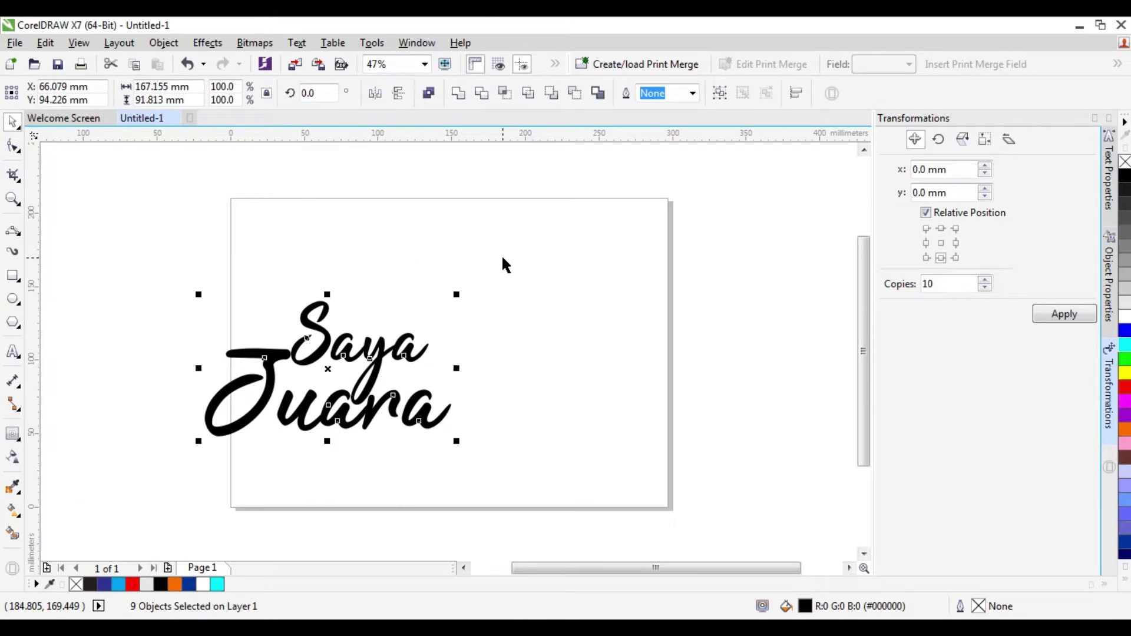
{"action": "key", "text": "ctrl+g"}
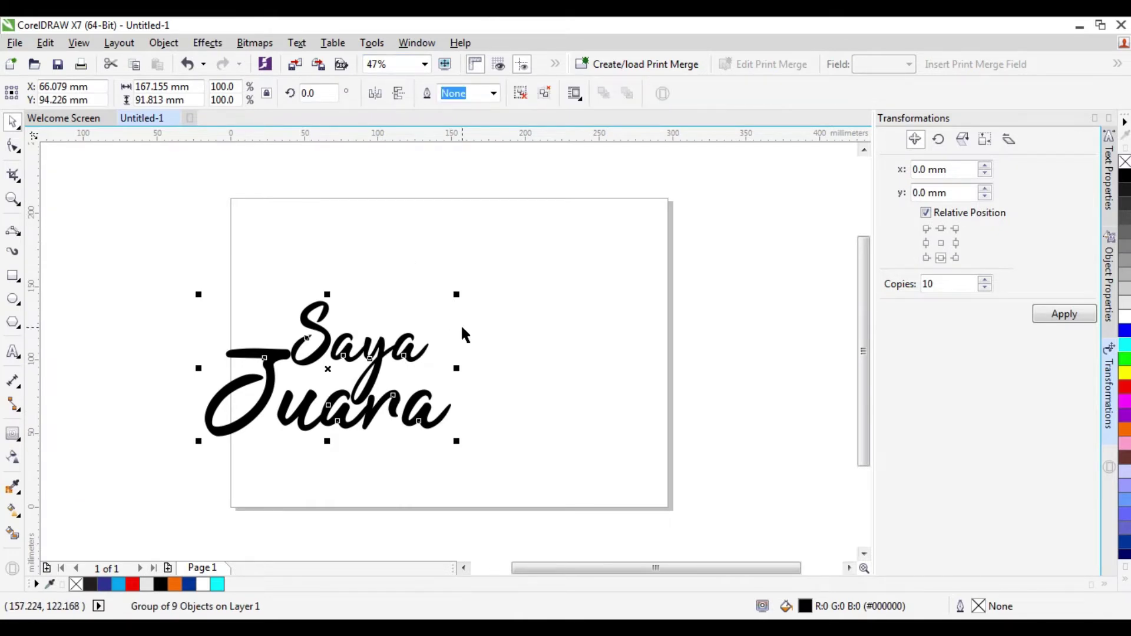
{"action": "key", "text": "p"}
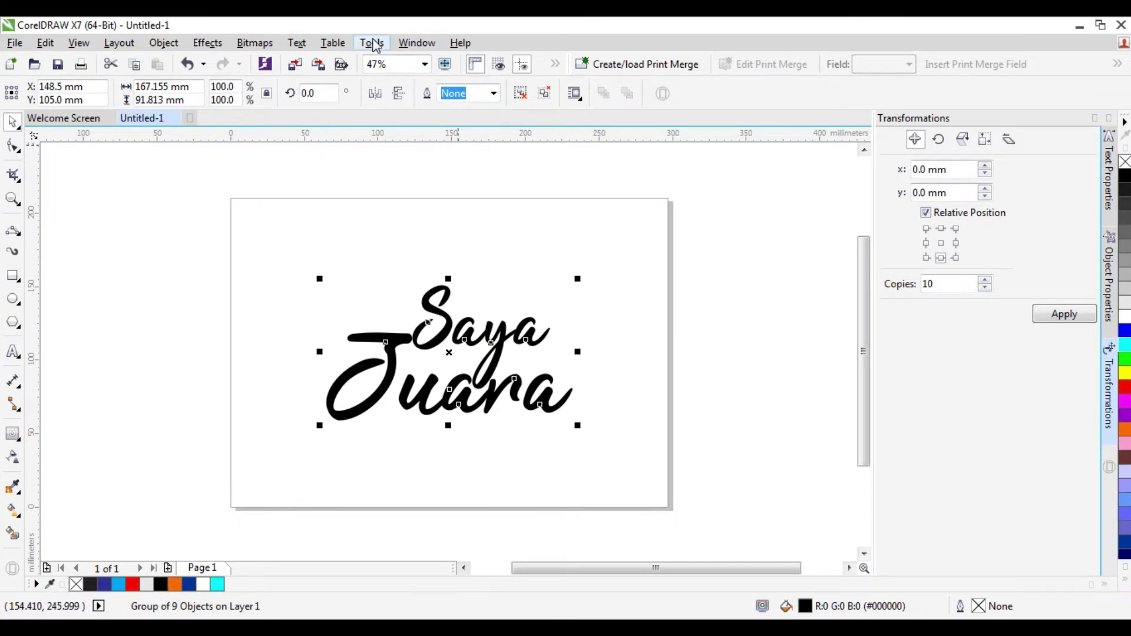
{"action": "left_click", "coordinate": [424, 64]}
{"action": "left_click", "coordinate": [427, 82]}
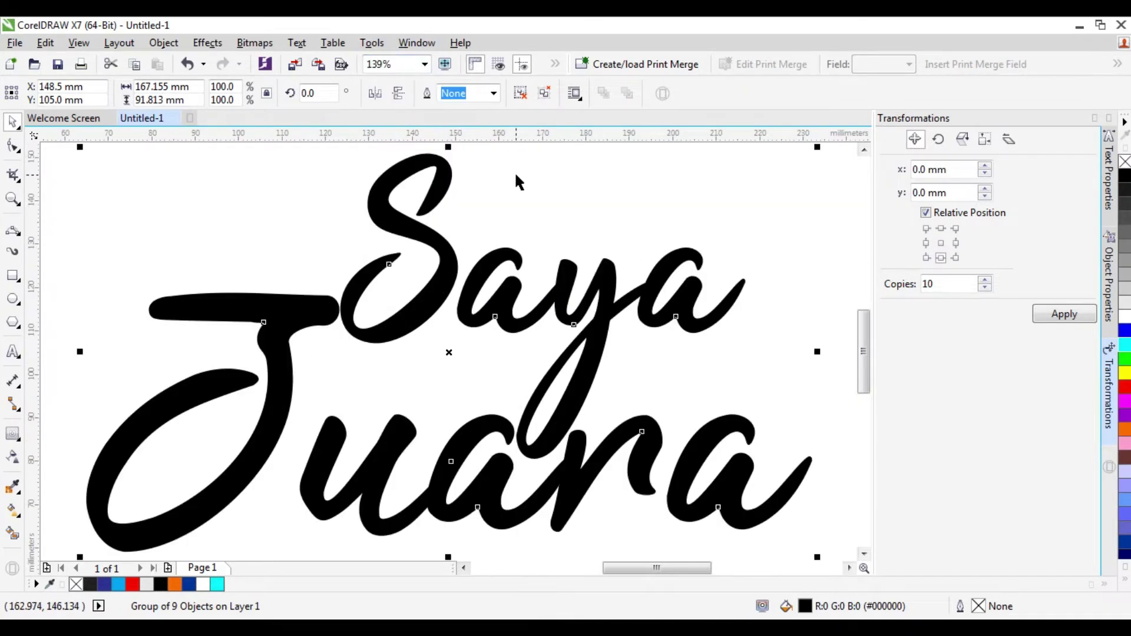
{"action": "left_click", "coordinate": [633, 207]}
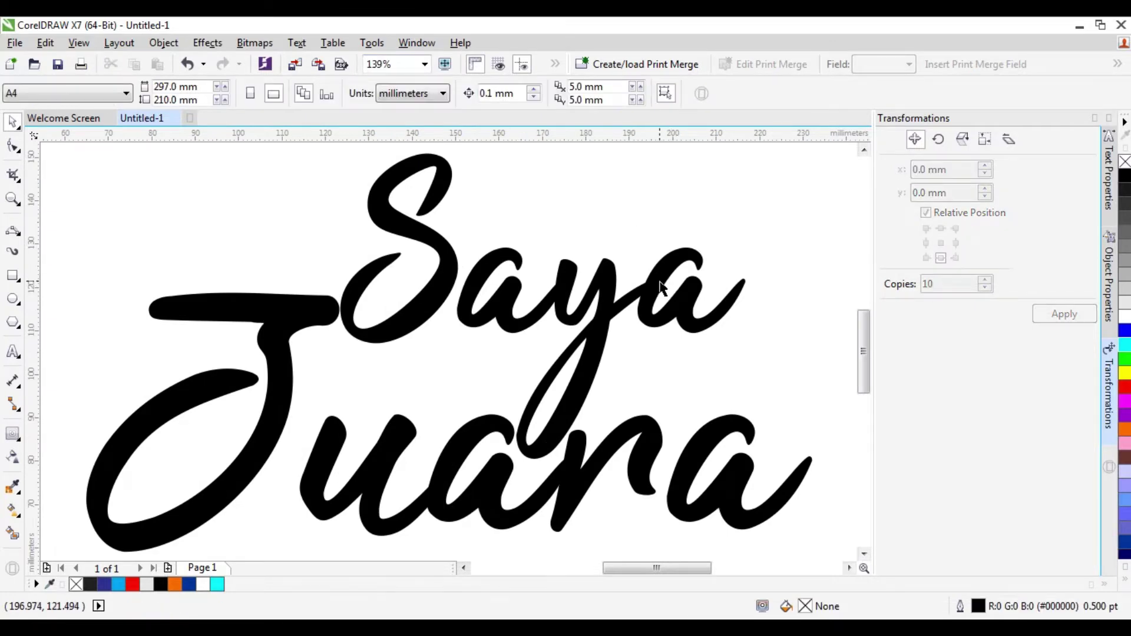
Step: Ungroup the lettering and combine all its letters into a single curve
{"action": "left_click", "coordinate": [659, 281]}
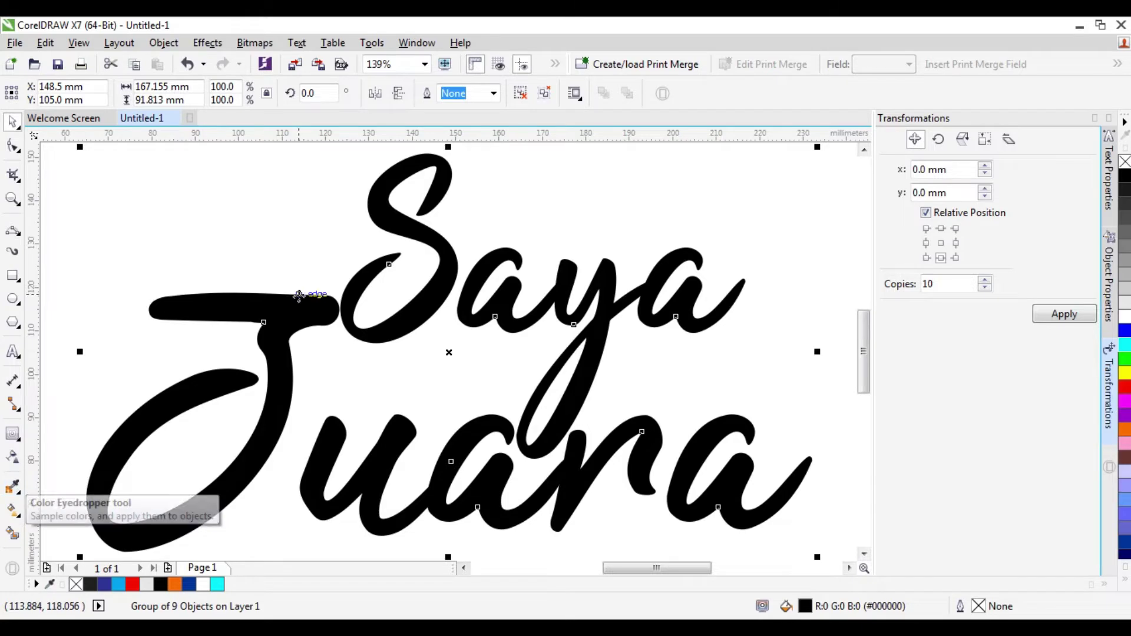
{"action": "right_click", "coordinate": [450, 265]}
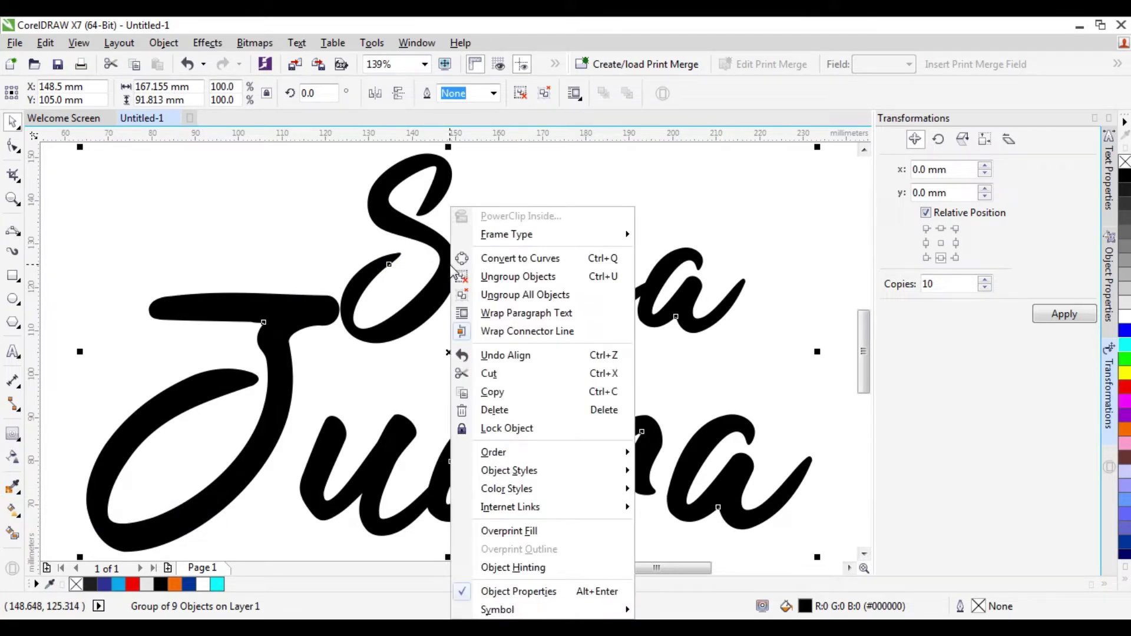
{"action": "left_click", "coordinate": [581, 276]}
{"action": "left_click", "coordinate": [430, 96]}
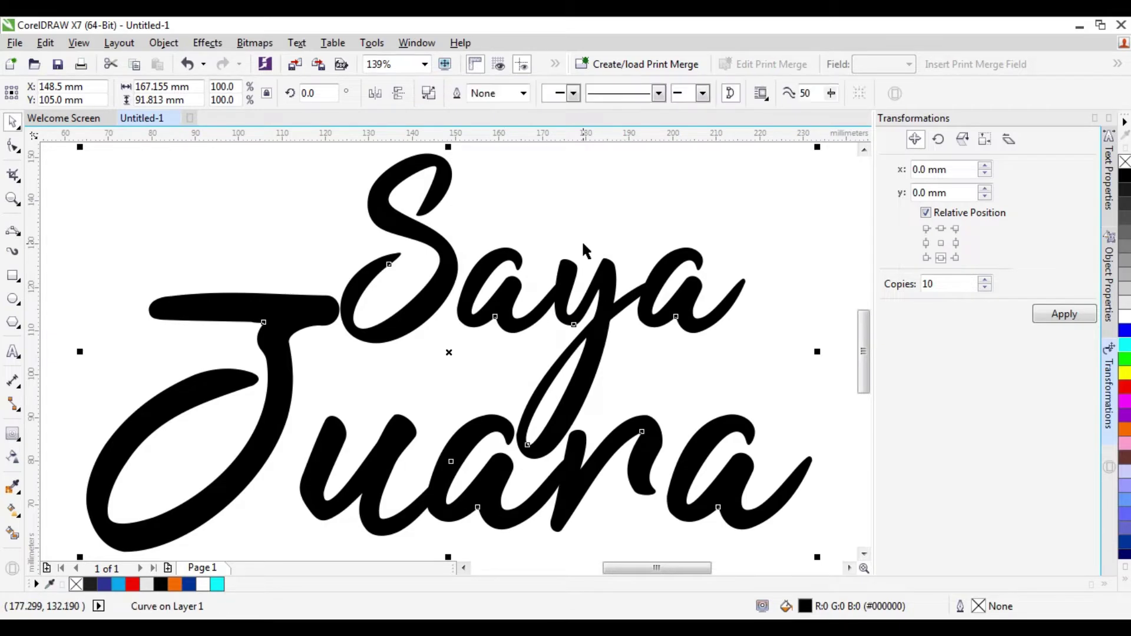
Step: Try moving the combined lettering aside, and undo the move
{"action": "left_click", "coordinate": [588, 232]}
{"action": "left_click_drag", "start_coordinate": [617, 278], "coordinate": [692, 259]}
{"action": "key", "text": "ctrl+z"}
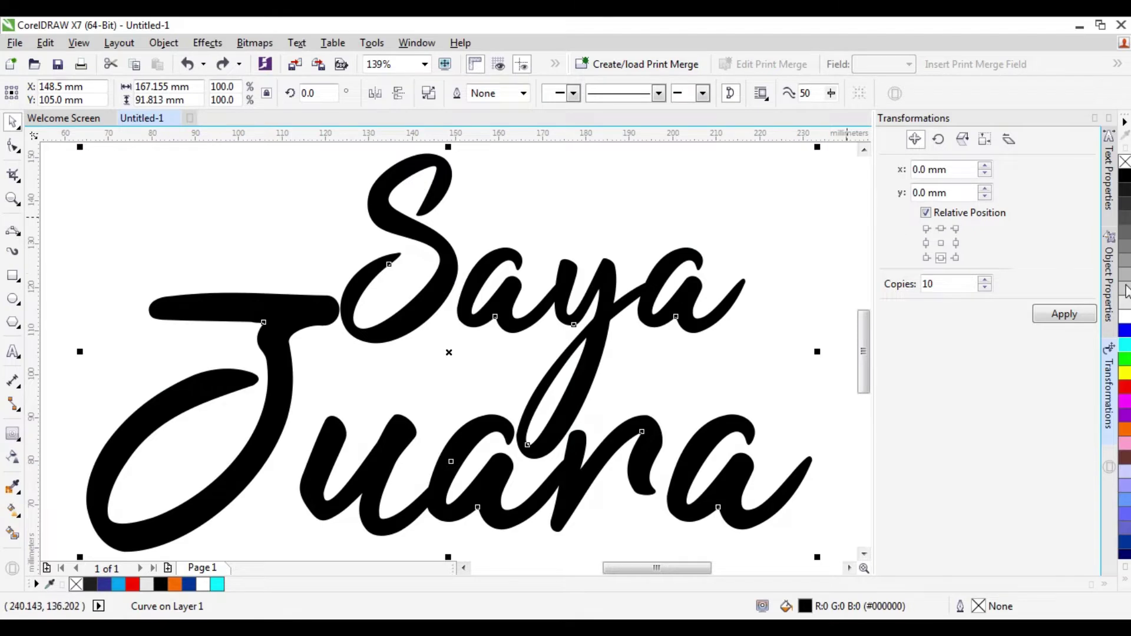
Step: Apply a black-to-white linear fountain fill running diagonally from the top of the S down to the r of "Juara", and deselect the lettering
{"action": "left_click", "coordinate": [23, 517]}
{"action": "left_click", "coordinate": [53, 579]}
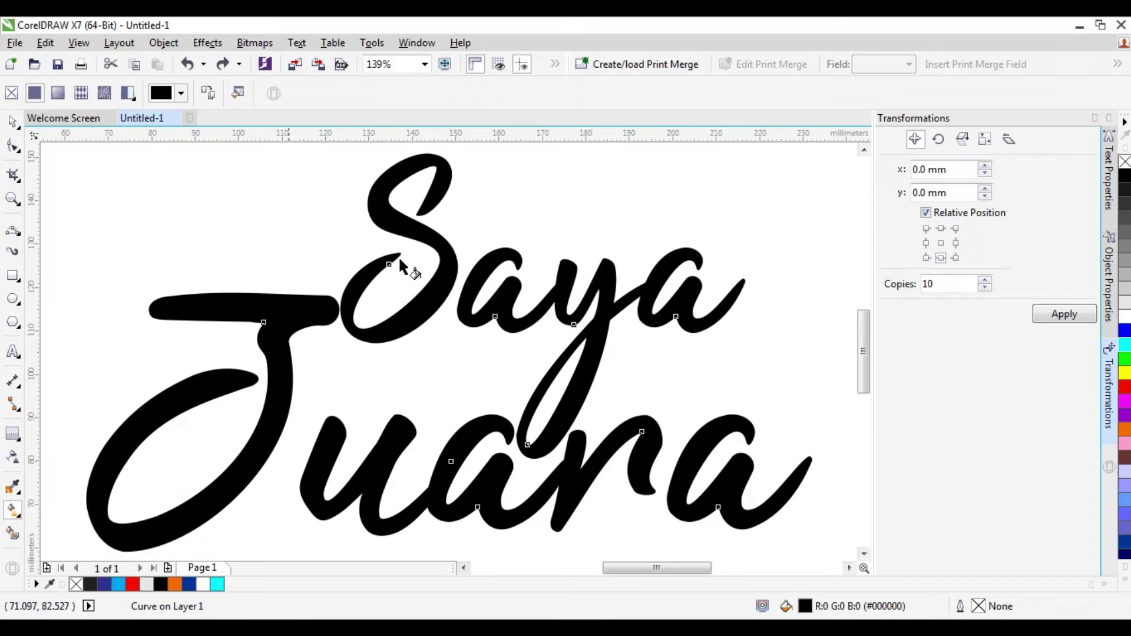
{"action": "left_click_drag", "start_coordinate": [382, 186], "coordinate": [469, 326]}
{"action": "left_click_drag", "start_coordinate": [495, 370], "coordinate": [594, 499]}
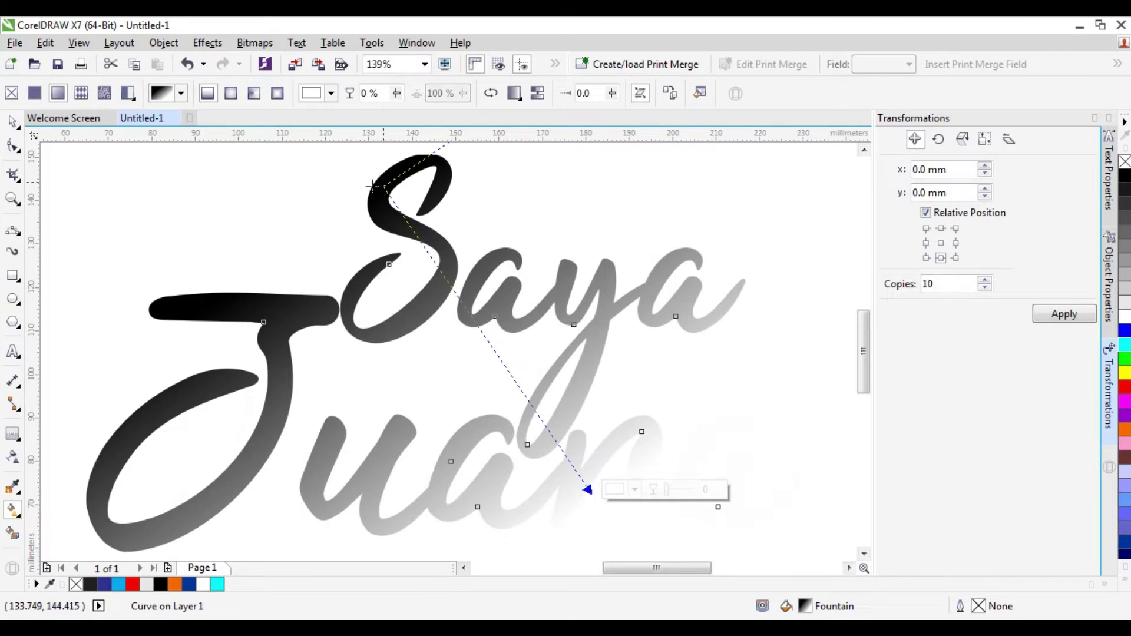
{"action": "left_click_drag", "start_coordinate": [382, 186], "coordinate": [369, 189]}
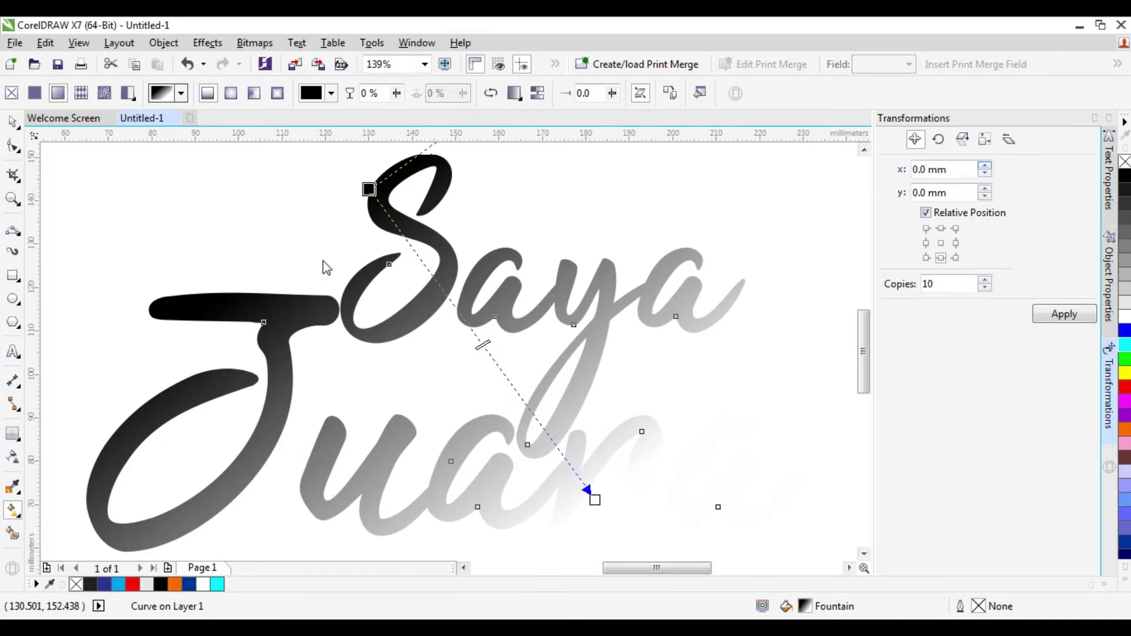
{"action": "left_click", "coordinate": [493, 321]}
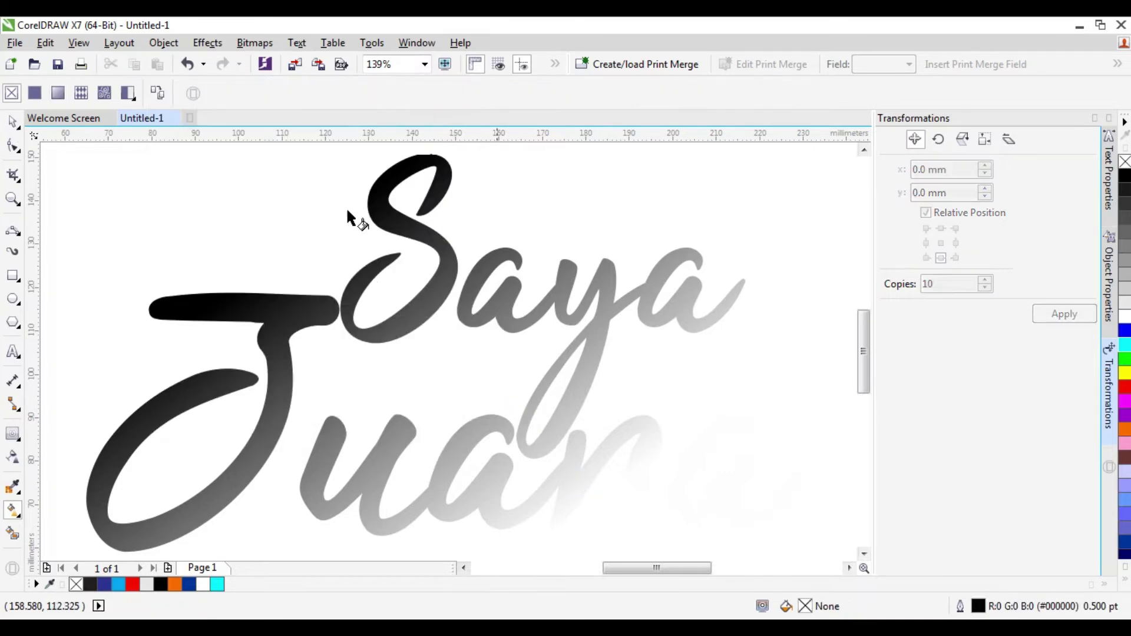
Step: Select the lettering and browse the preset fills in the Upvotes, Shared and Private categories without applying any
{"action": "left_click", "coordinate": [427, 324]}
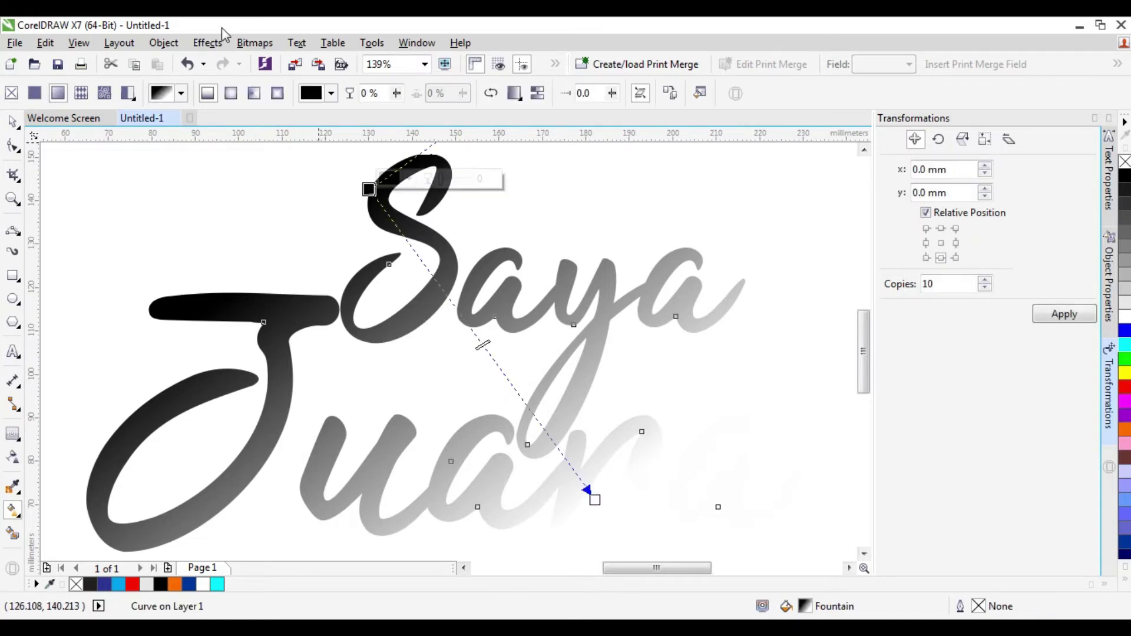
{"action": "left_click", "coordinate": [182, 93]}
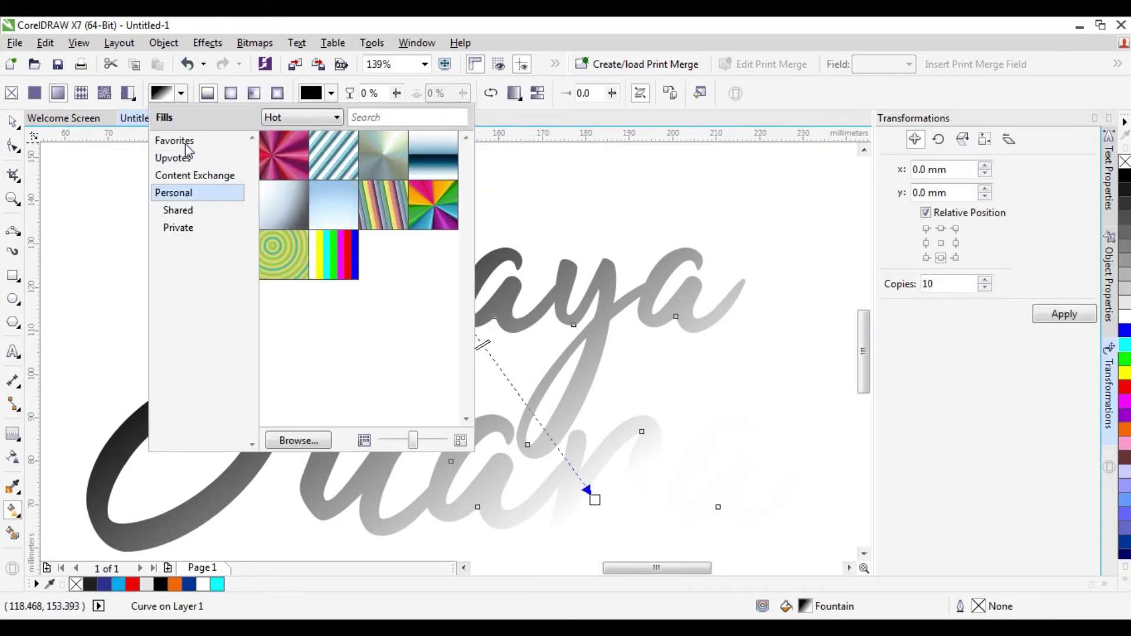
{"action": "left_click", "coordinate": [190, 161]}
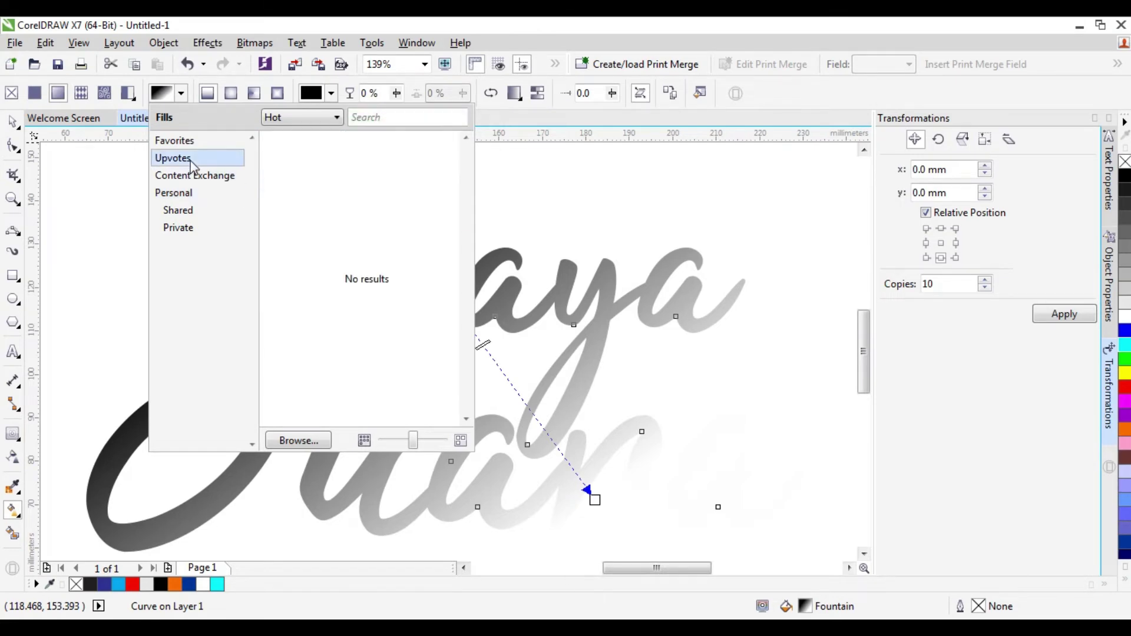
{"action": "left_click", "coordinate": [185, 213]}
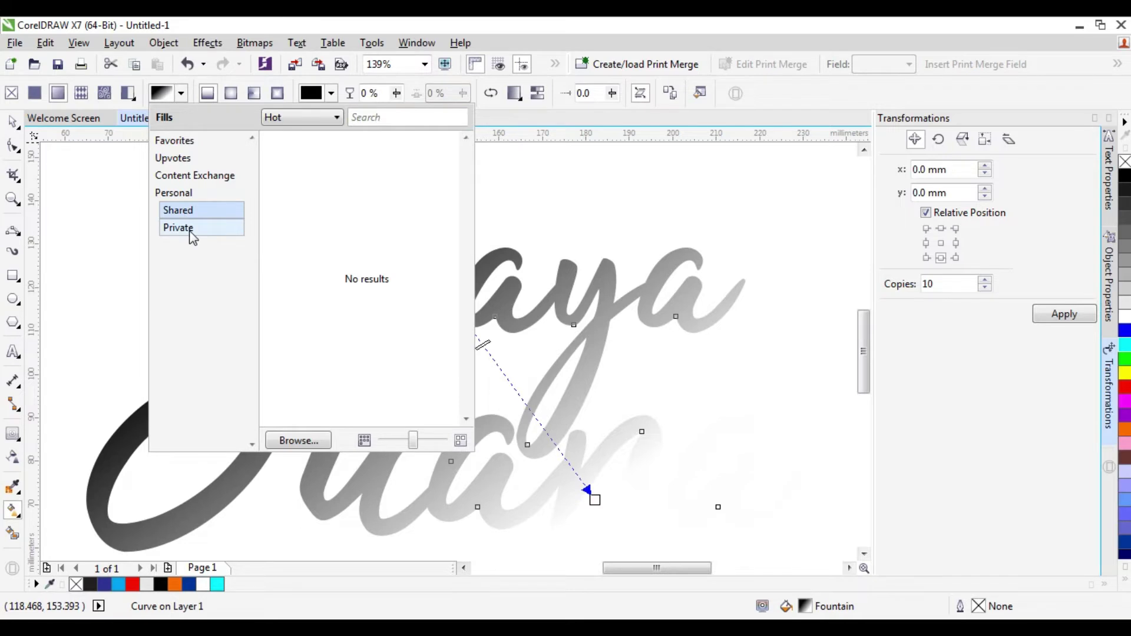
{"action": "left_click", "coordinate": [191, 229]}
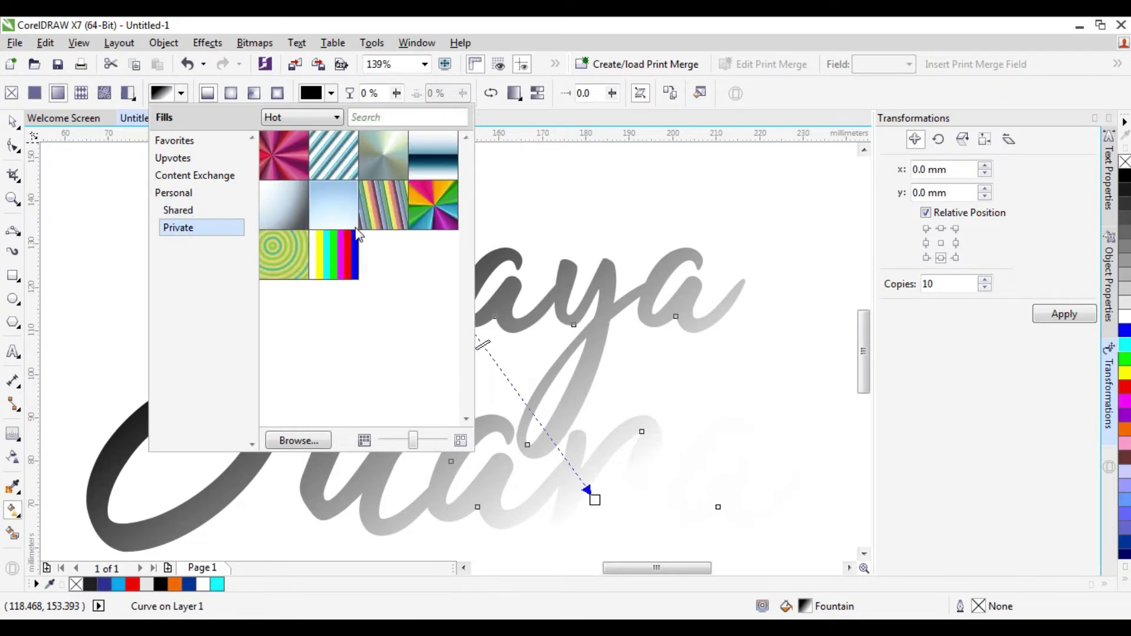
{"action": "left_click", "coordinate": [512, 462]}
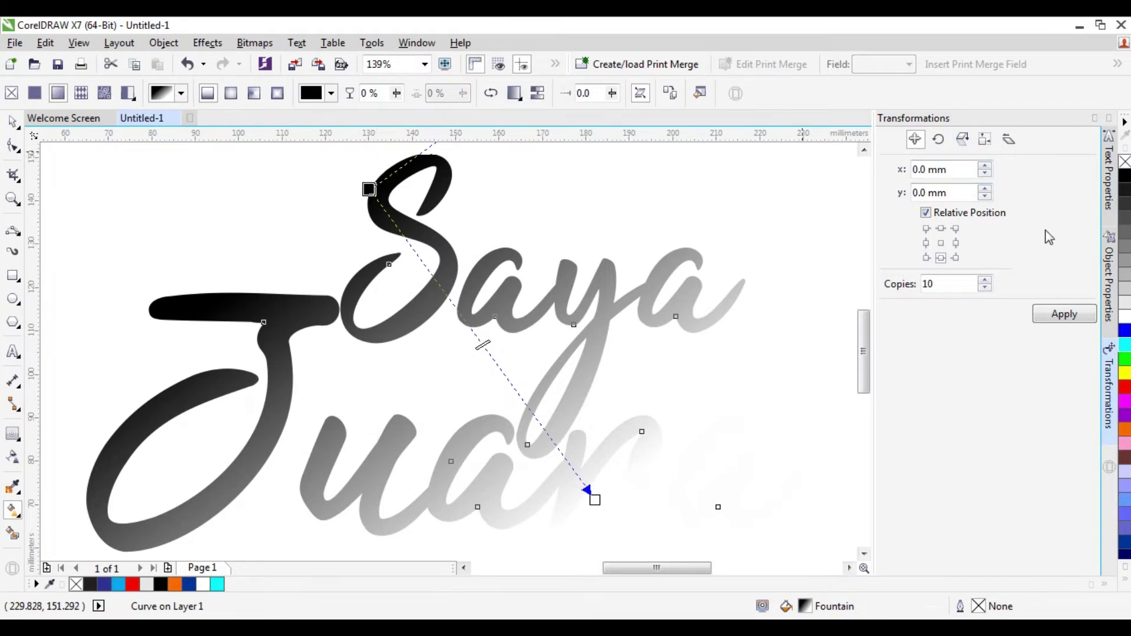
Step: Show the lettering's fill properties and inspect the colour settings of the gradient's white end node
{"action": "left_click", "coordinate": [1115, 287]}
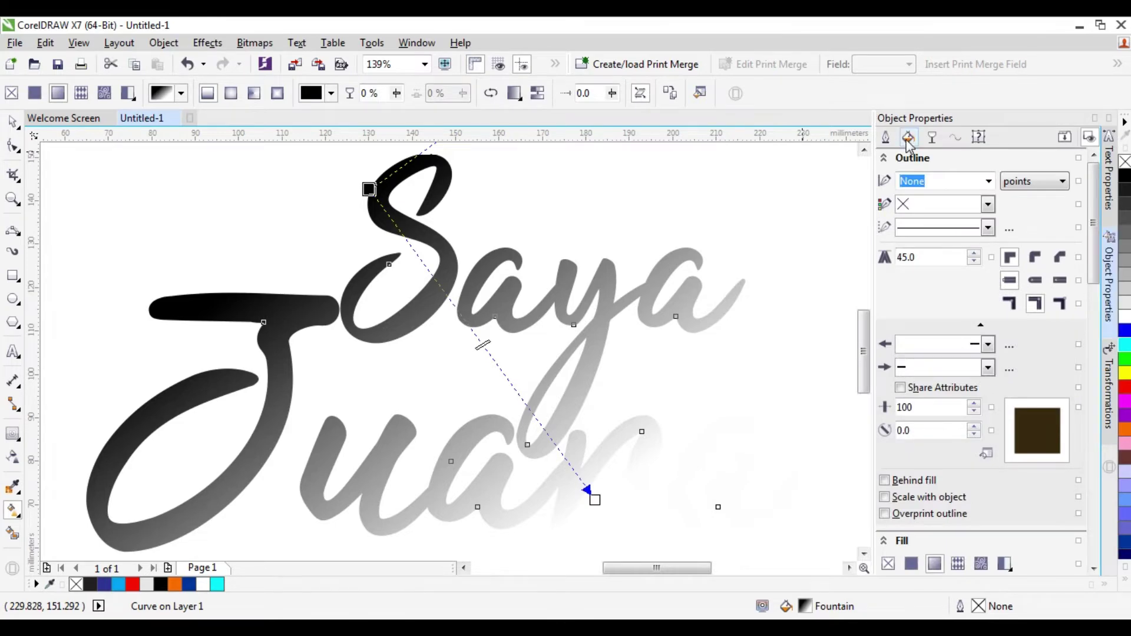
{"action": "left_click", "coordinate": [909, 140]}
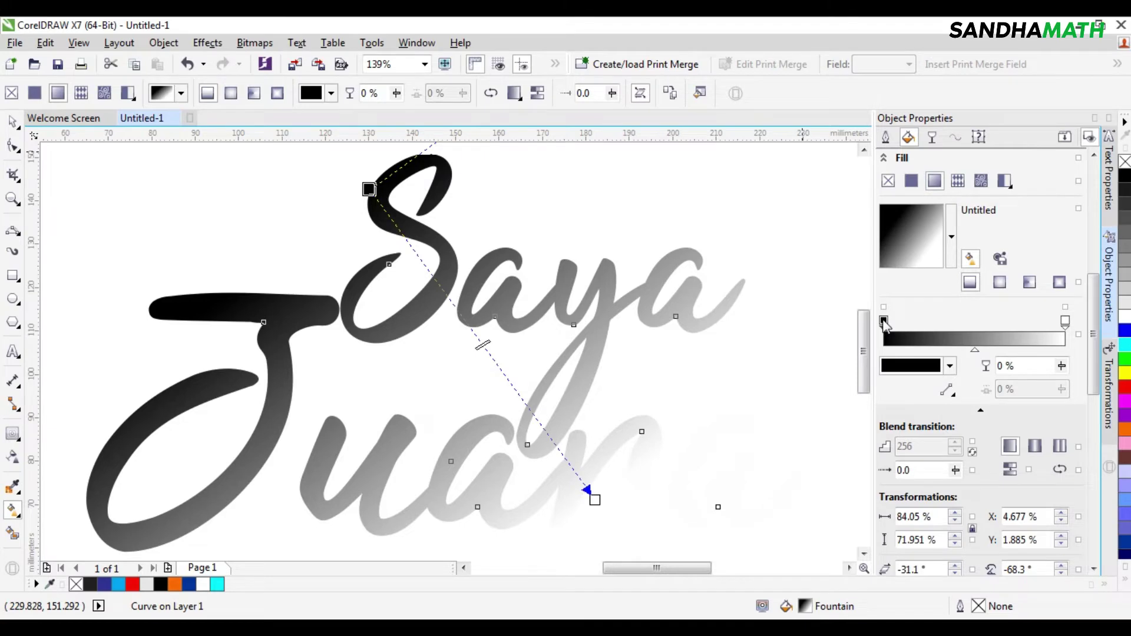
{"action": "left_click", "coordinate": [1065, 321]}
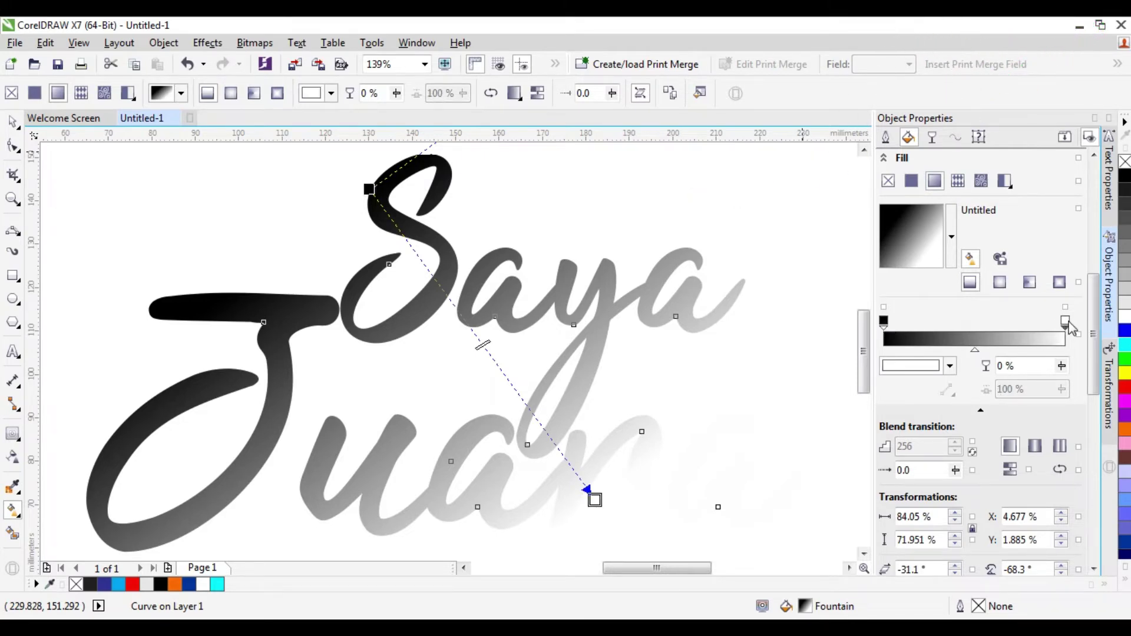
{"action": "left_click", "coordinate": [949, 366]}
{"action": "left_click", "coordinate": [950, 366]}
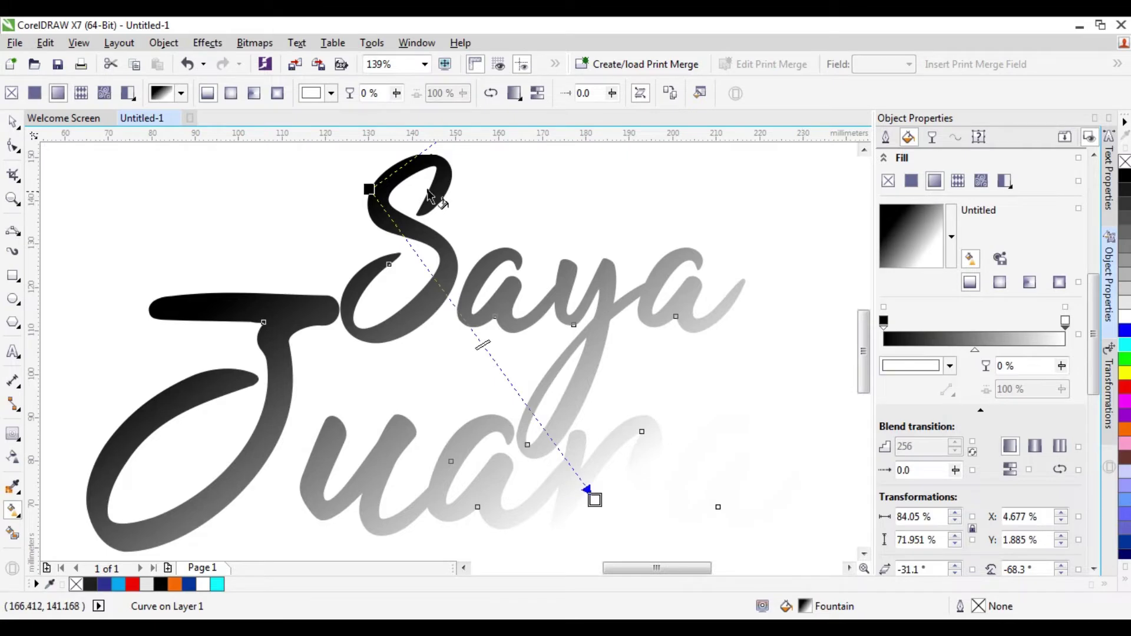
Step: Set the gradient's start colour, at the top of the S, to red #CF1F1F
{"action": "left_click", "coordinate": [368, 189]}
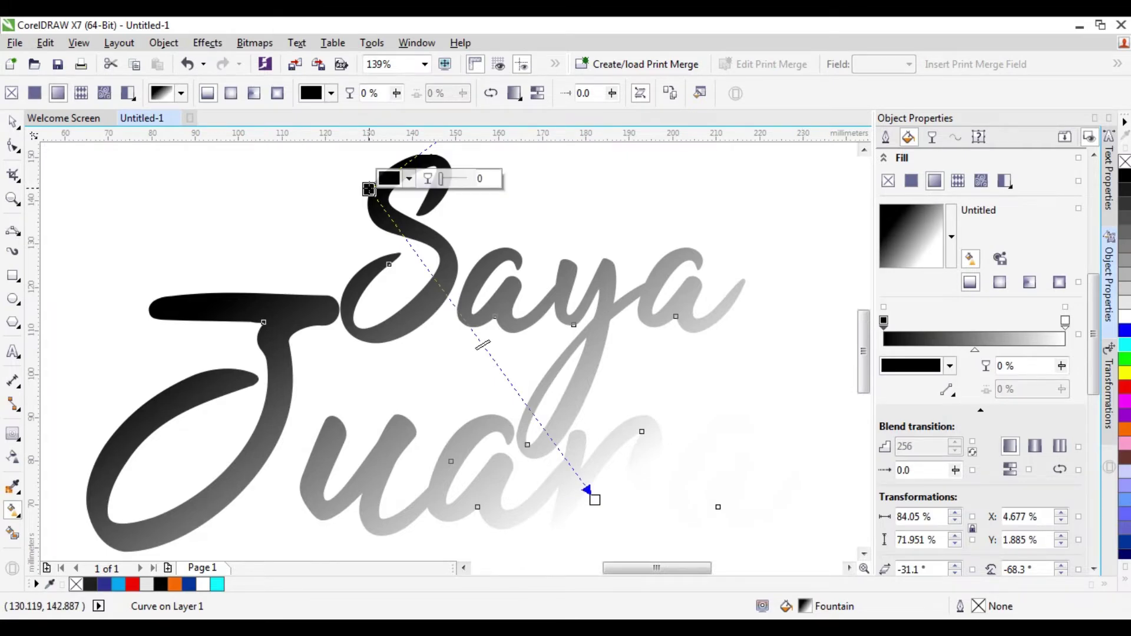
{"action": "left_click", "coordinate": [410, 179]}
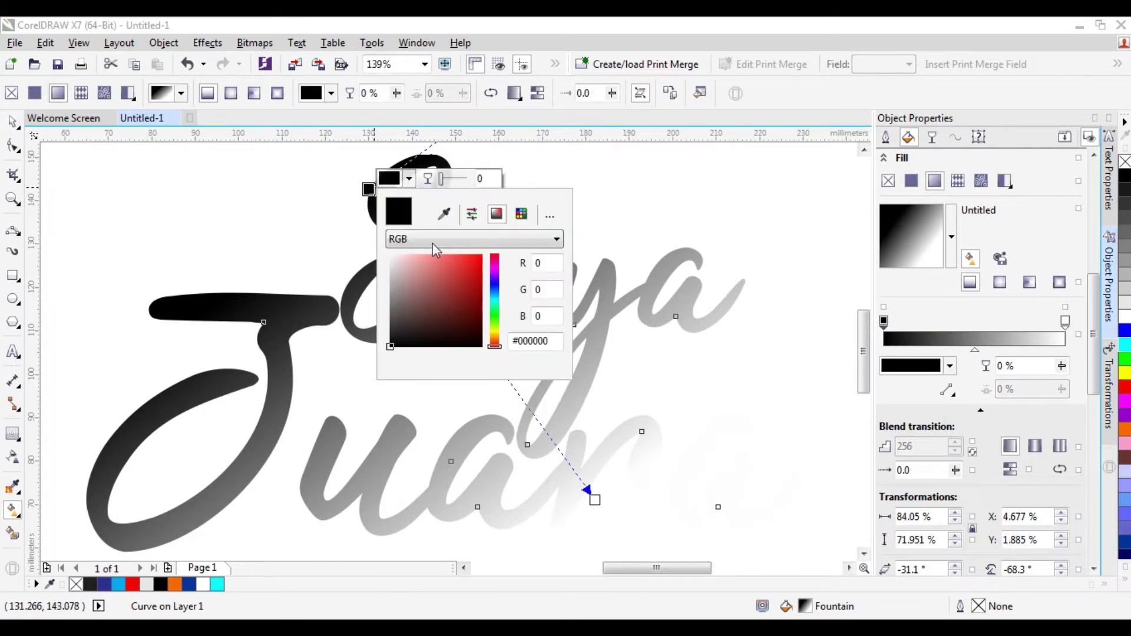
{"action": "left_click", "coordinate": [477, 237]}
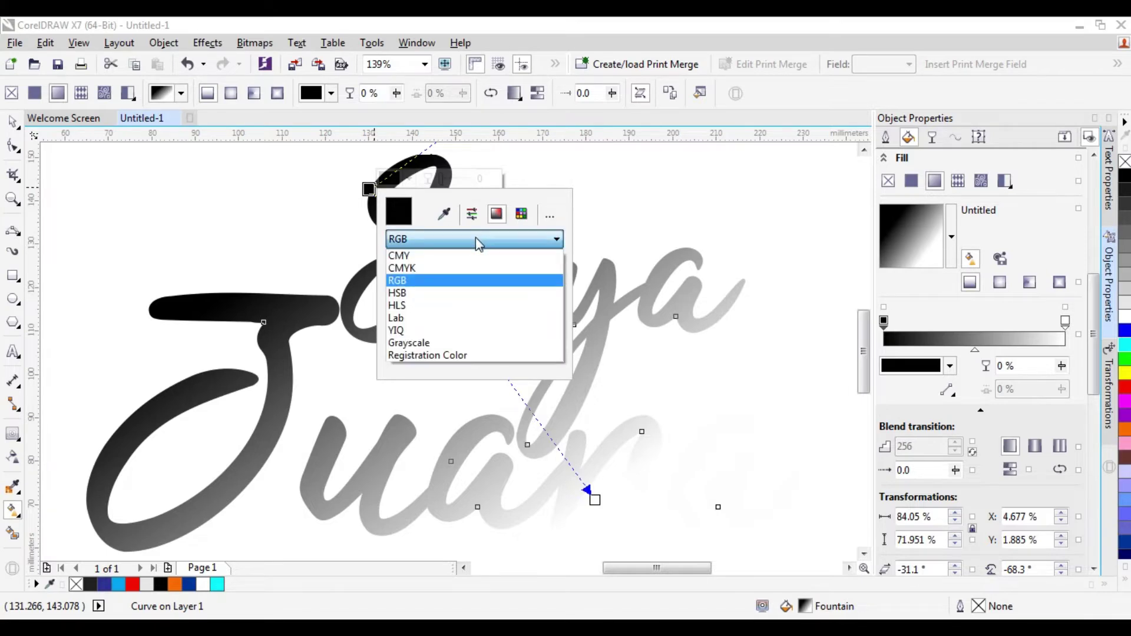
{"action": "left_click", "coordinate": [475, 238]}
{"action": "left_click", "coordinate": [477, 259]}
{"action": "mouse_move", "coordinate": [478, 259]}
{"action": "left_mouse_down"}
{"action": "mouse_move", "coordinate": [446, 267]}
{"action": "mouse_move", "coordinate": [465, 260]}
{"action": "mouse_move", "coordinate": [468, 272]}
{"action": "left_mouse_up"}
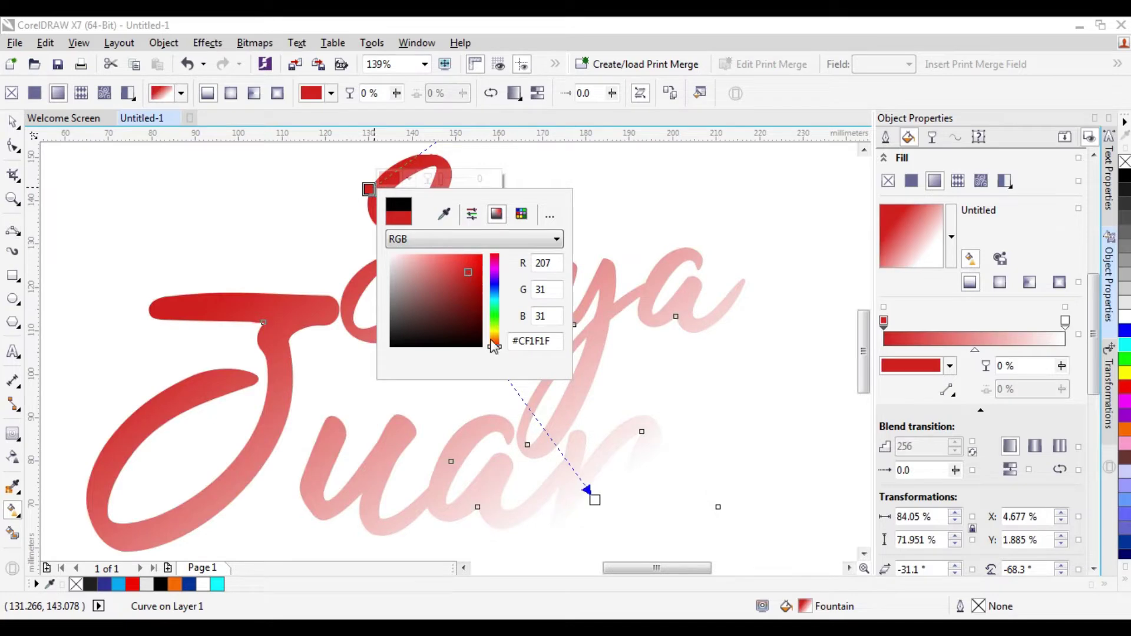
Step: Set the gradient's end colour, at the r of "Juara", to a dark golden yellow
{"action": "left_click", "coordinate": [594, 502]}
{"action": "left_click", "coordinate": [595, 500]}
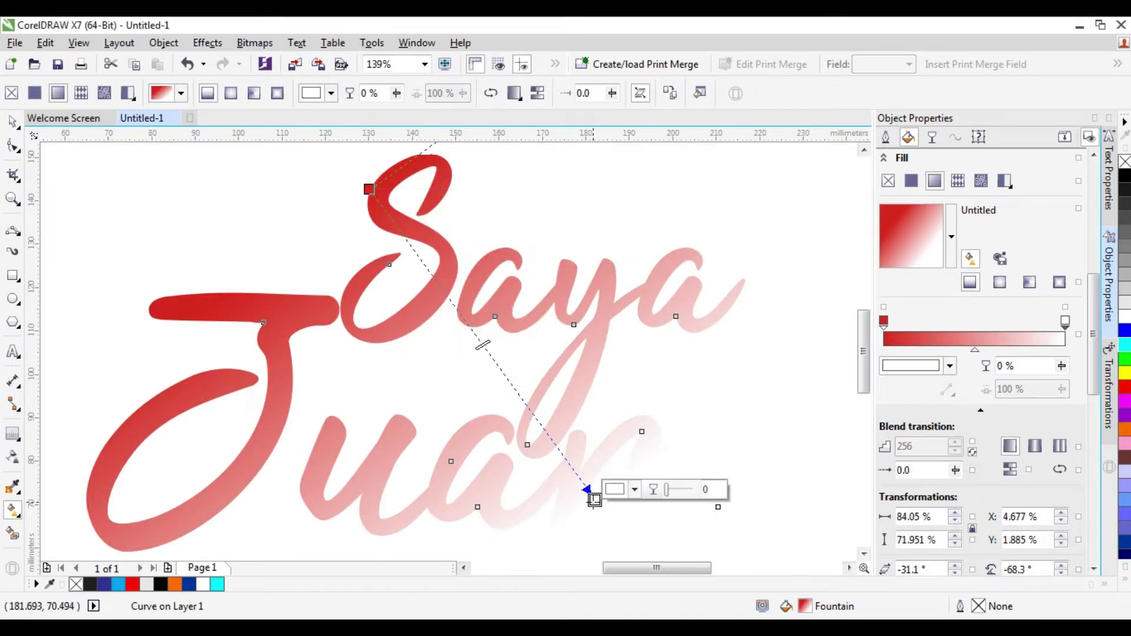
{"action": "left_click", "coordinate": [635, 491]}
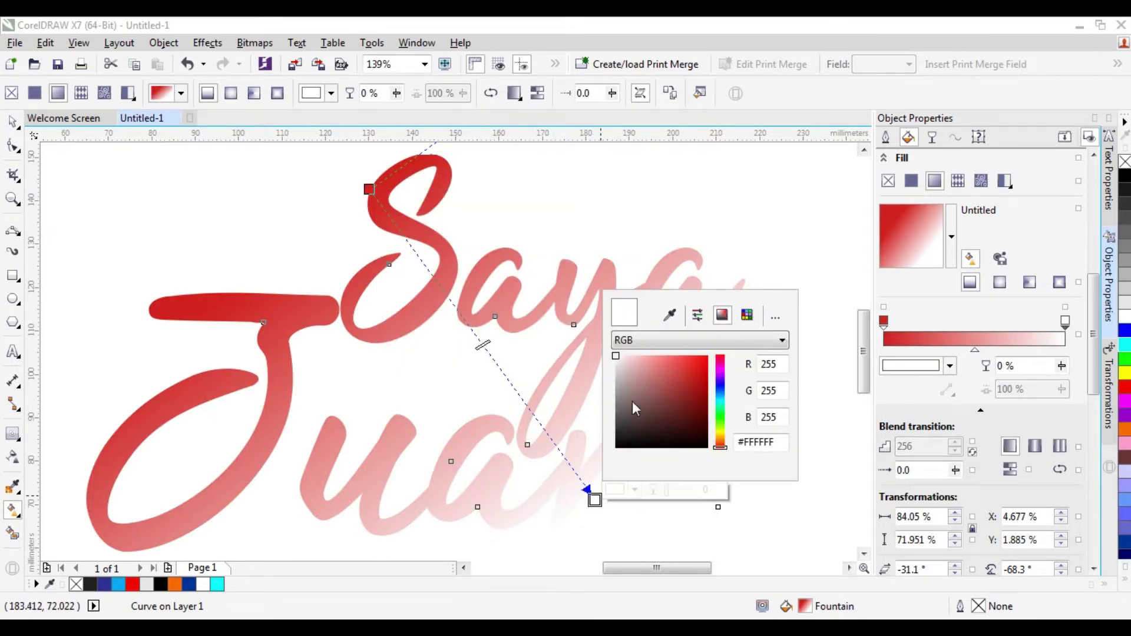
{"action": "left_click", "coordinate": [722, 435]}
{"action": "left_click", "coordinate": [654, 370]}
{"action": "left_click", "coordinate": [696, 370]}
{"action": "mouse_move", "coordinate": [696, 370]}
{"action": "left_mouse_down"}
{"action": "mouse_move", "coordinate": [703, 389]}
{"action": "mouse_move", "coordinate": [703, 377]}
{"action": "left_mouse_up"}
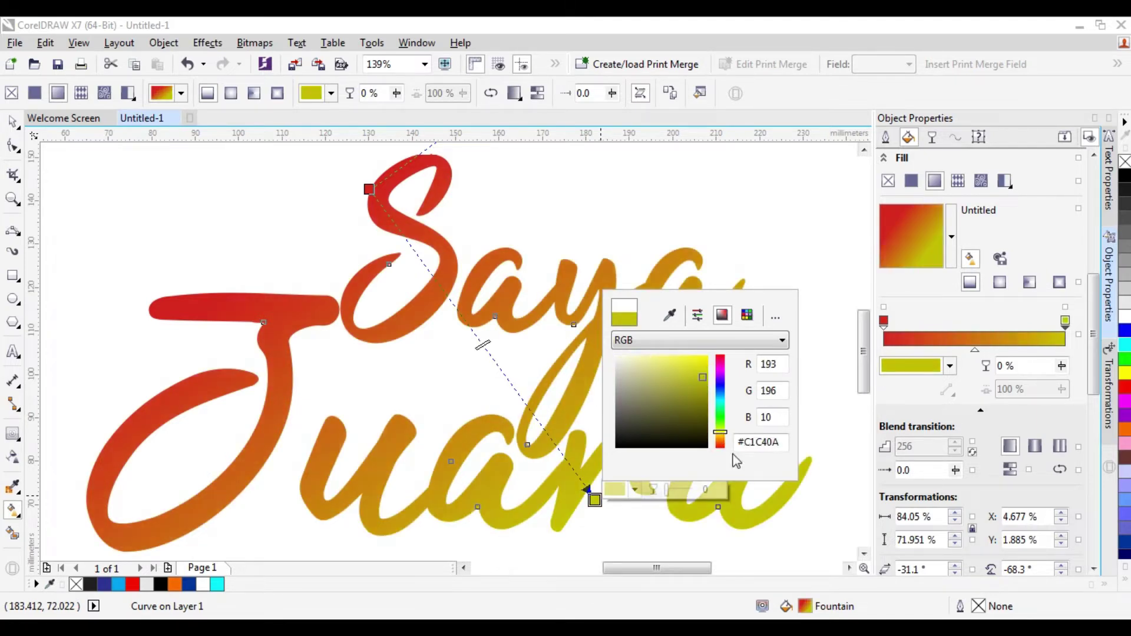
{"action": "left_click_drag", "start_coordinate": [726, 436], "coordinate": [722, 440]}
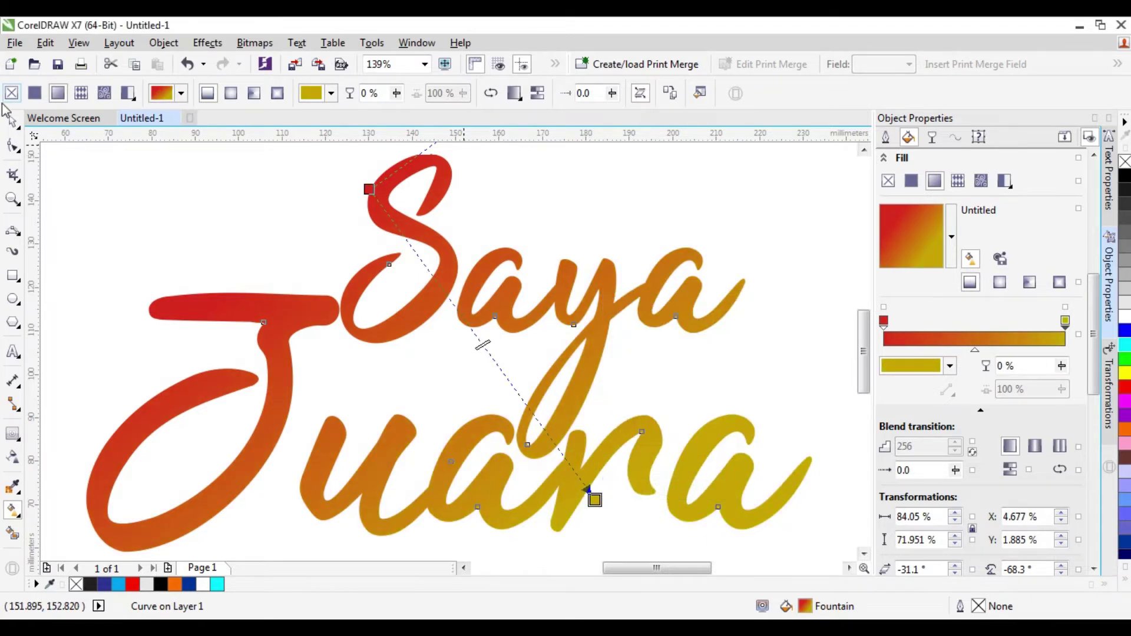
Step: Examine the recoloured lettering on the whole page and up close, with nothing selected
{"action": "left_click", "coordinate": [12, 120]}
{"action": "left_click", "coordinate": [425, 64]}
{"action": "left_click", "coordinate": [386, 105]}
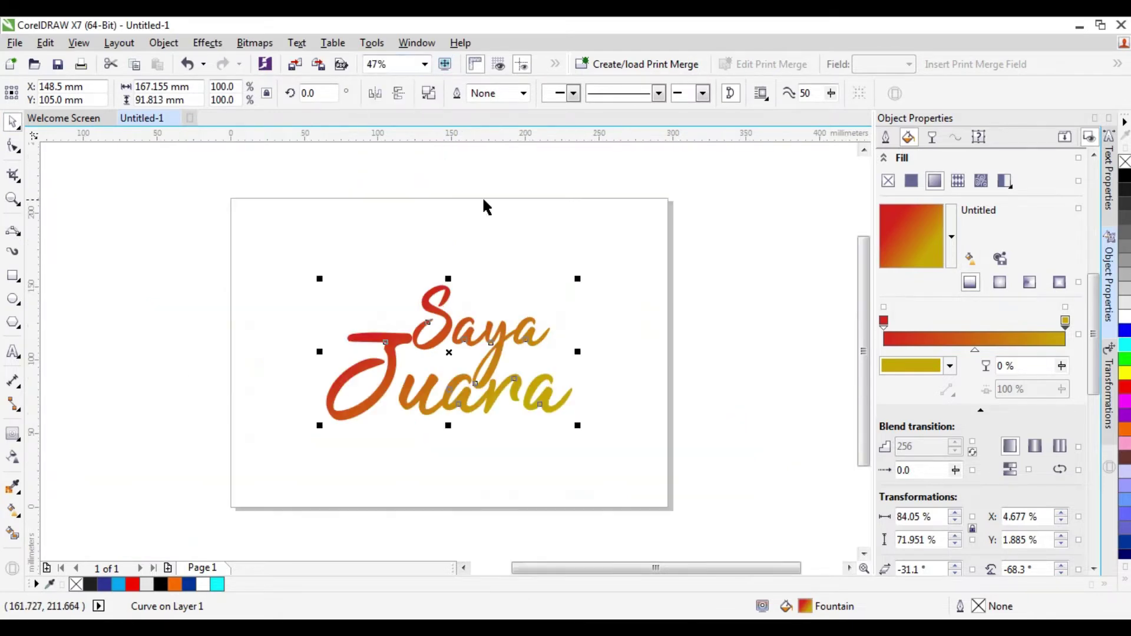
{"action": "left_click", "coordinate": [290, 238]}
{"action": "key", "text": "z"}
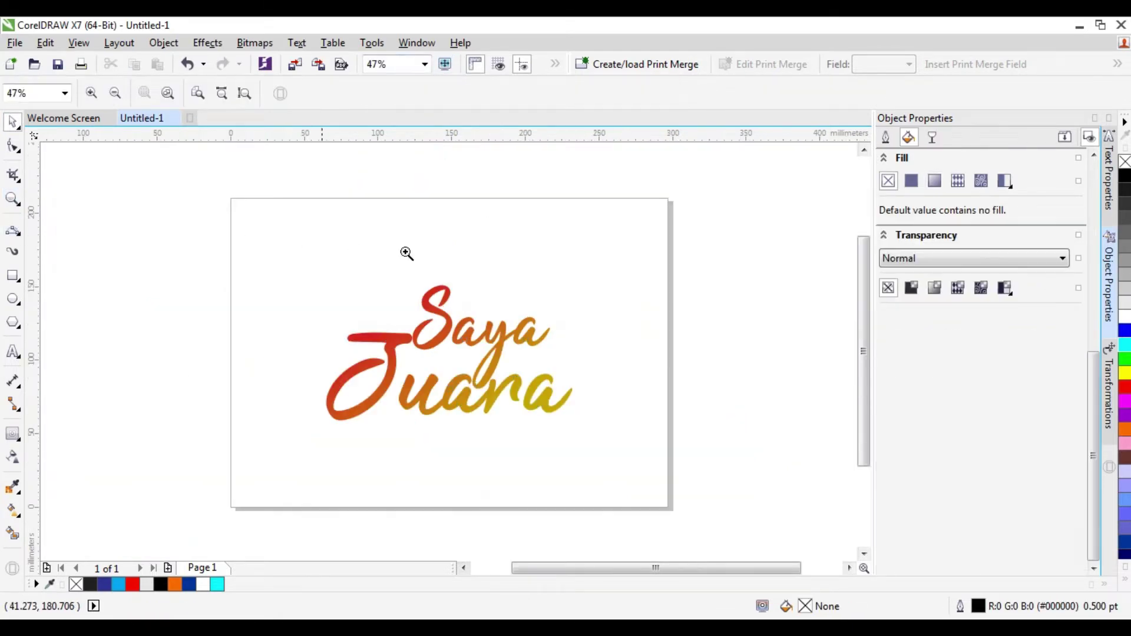
{"action": "left_click_drag", "start_coordinate": [260, 250], "coordinate": [646, 471]}
{"action": "key", "text": "space"}
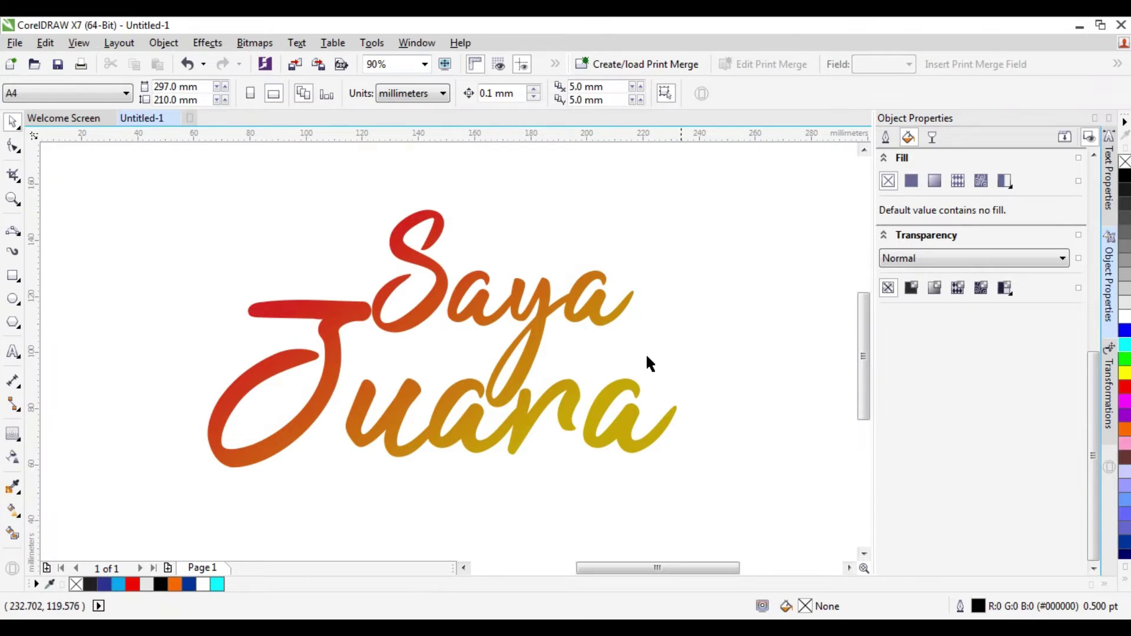
Step: Give the lettering an 8.0 pt outline with rounded corners, placed behind the fill
{"action": "left_click", "coordinate": [602, 307]}
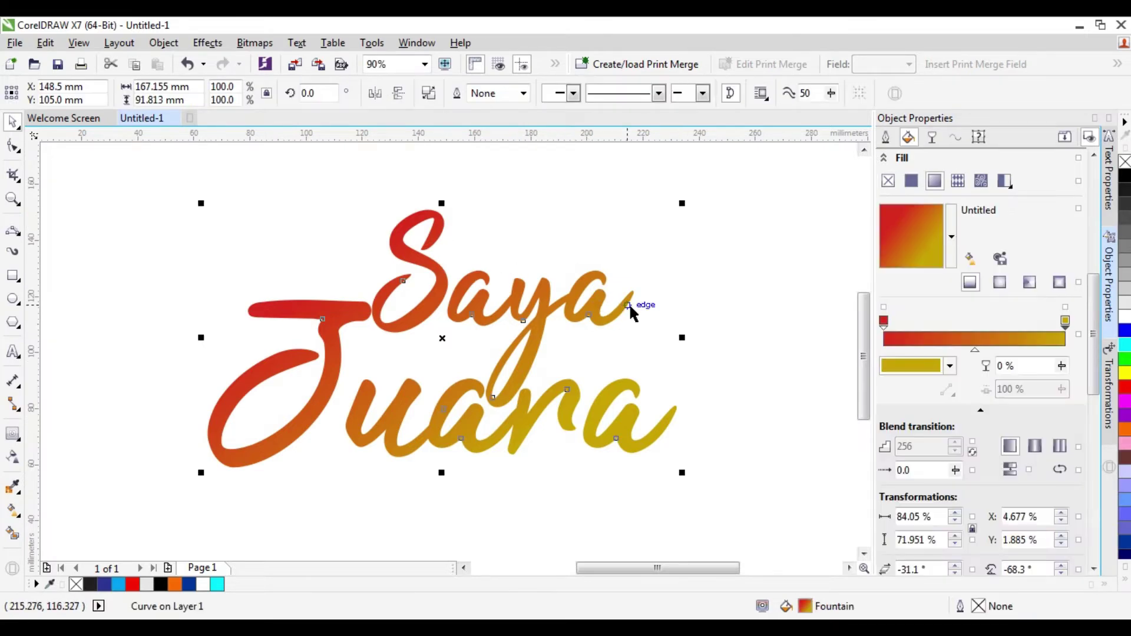
{"action": "left_click", "coordinate": [885, 139]}
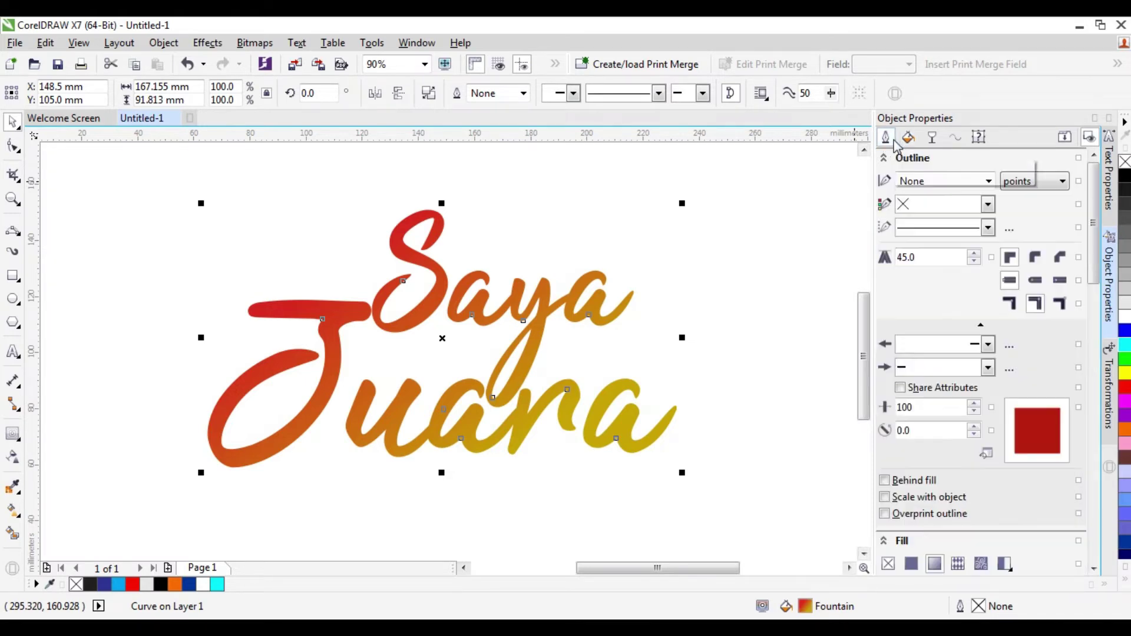
{"action": "left_click", "coordinate": [988, 183]}
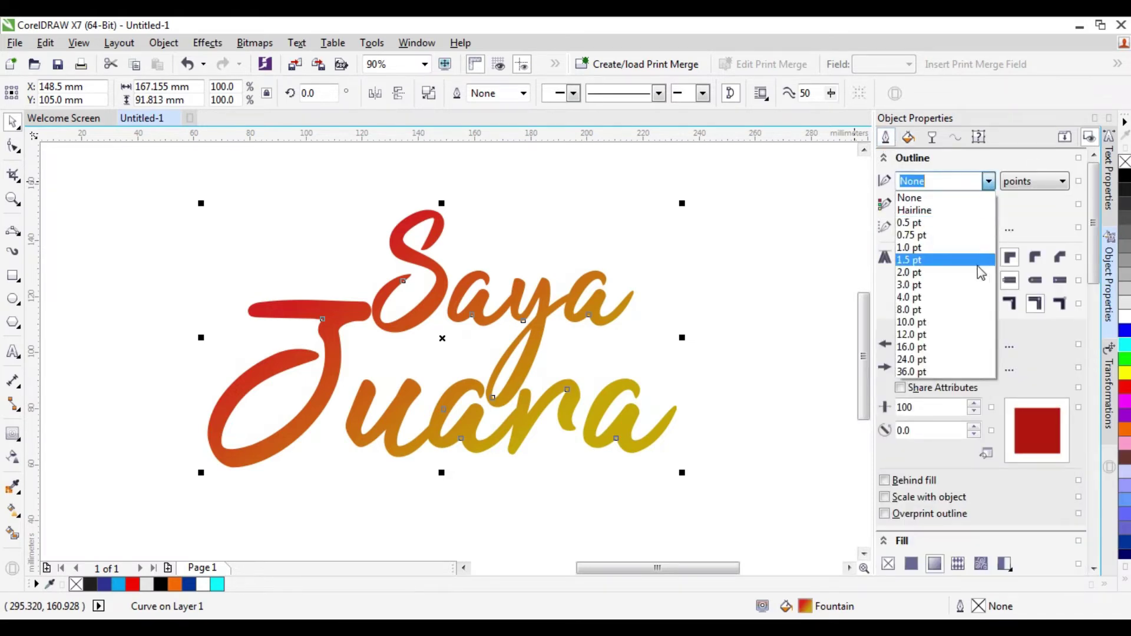
{"action": "left_click", "coordinate": [966, 311]}
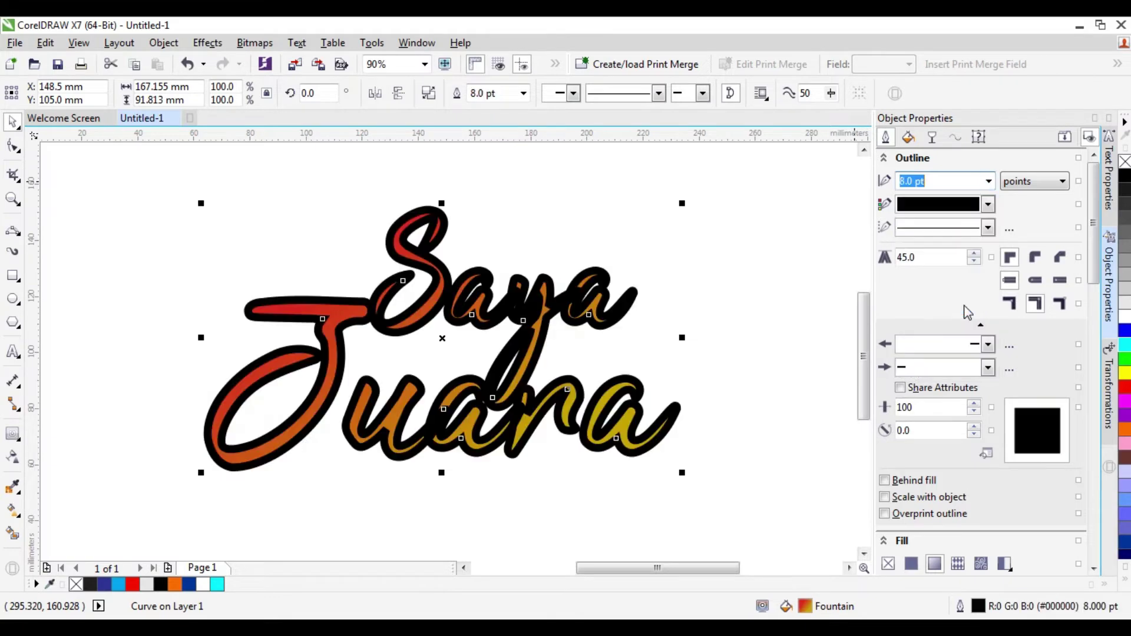
{"action": "left_click", "coordinate": [1034, 259]}
{"action": "left_click", "coordinate": [911, 484]}
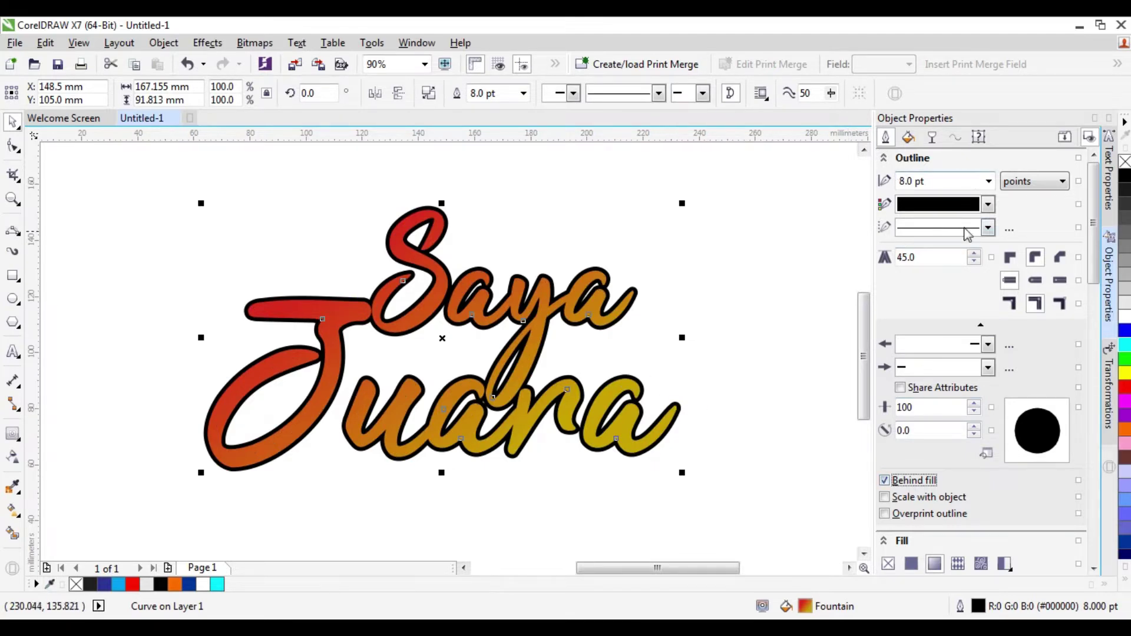
Step: Try a grayish teal and a blue outline colour on the lettering, and undo all the outline changes
{"action": "left_click", "coordinate": [988, 205]}
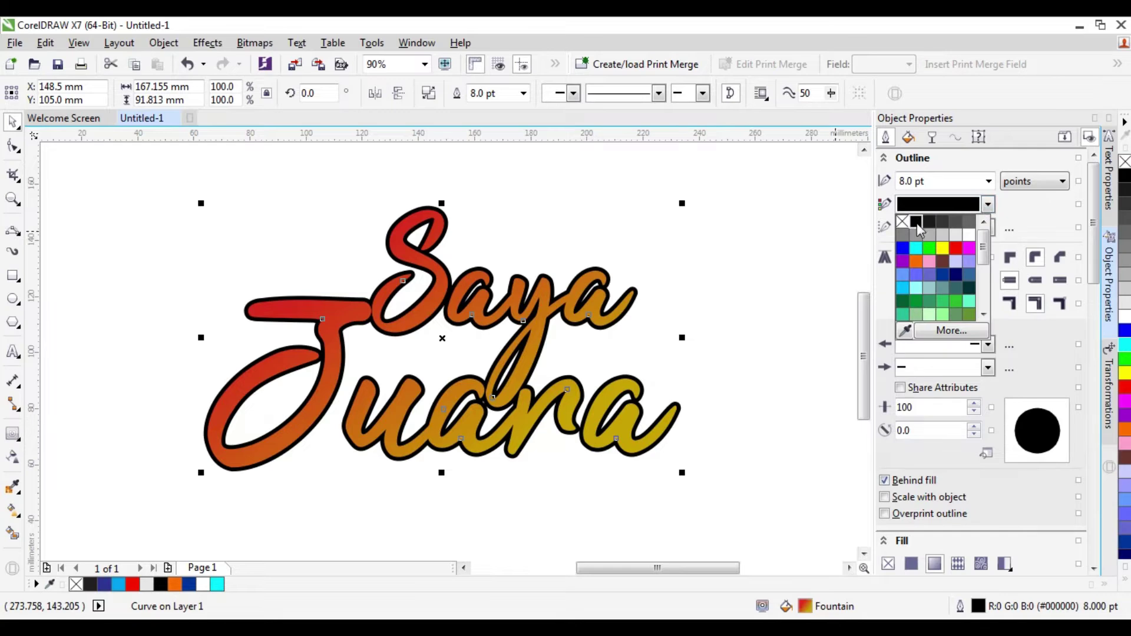
{"action": "left_click", "coordinate": [942, 289]}
{"action": "left_click", "coordinate": [988, 206]}
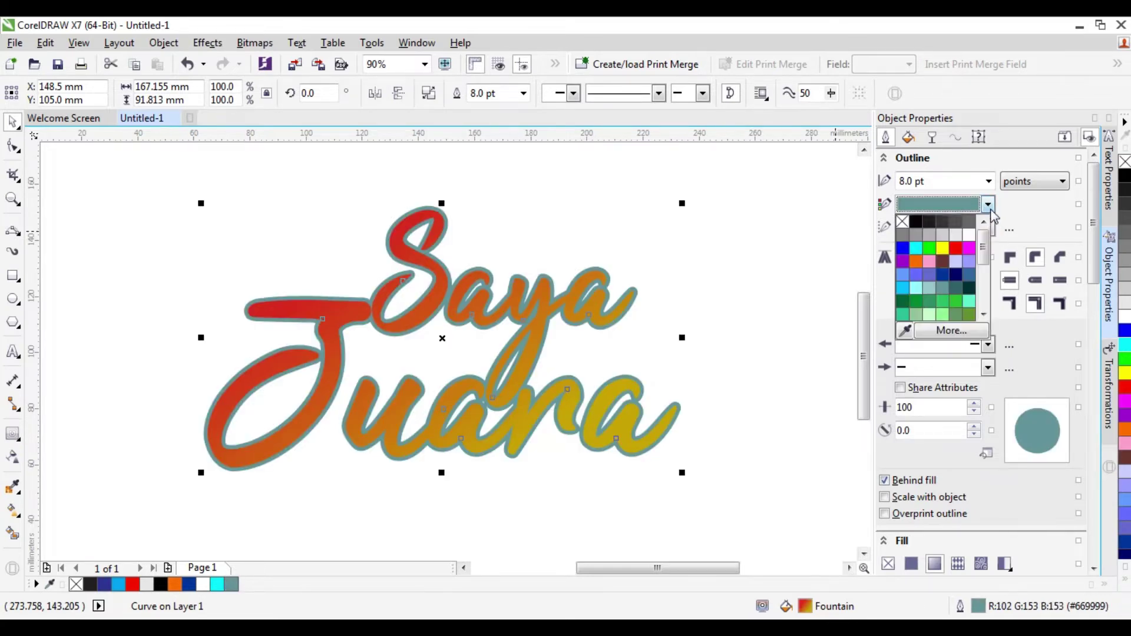
{"action": "left_click", "coordinate": [900, 251]}
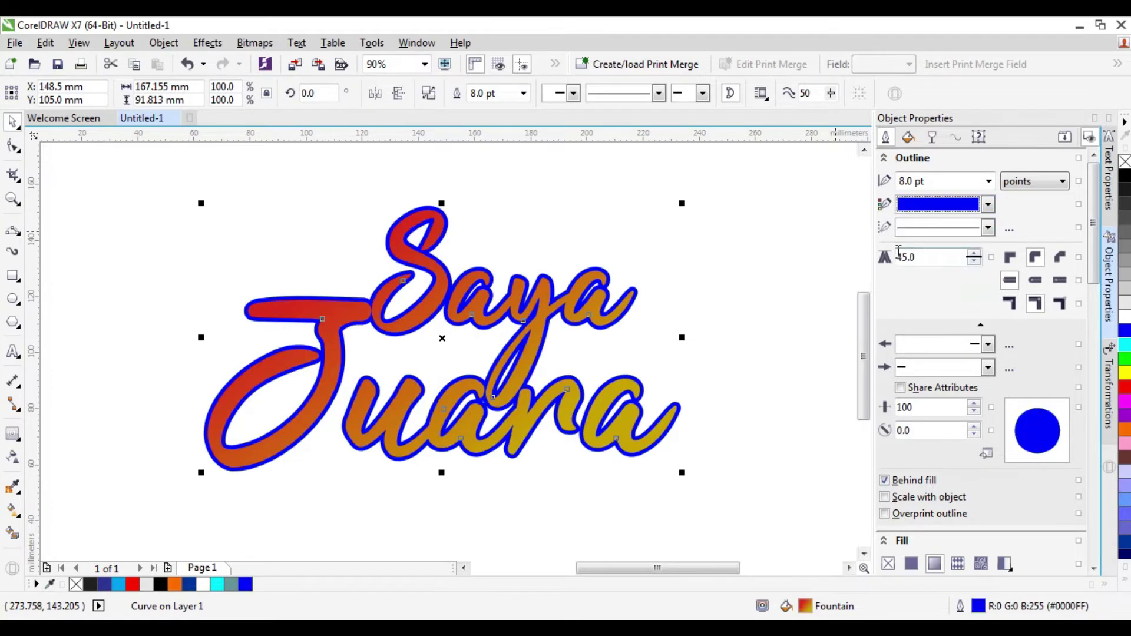
{"action": "left_click", "coordinate": [737, 268]}
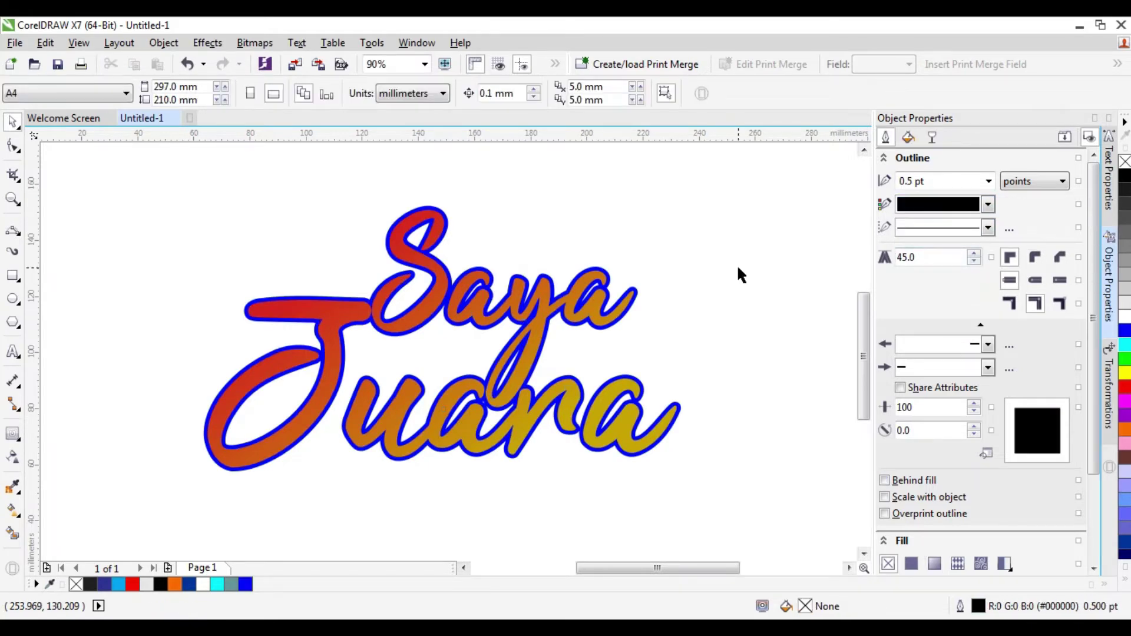
{"action": "key", "text": "ctrl+z"}
{"action": "key", "text": "ctrl+z"}
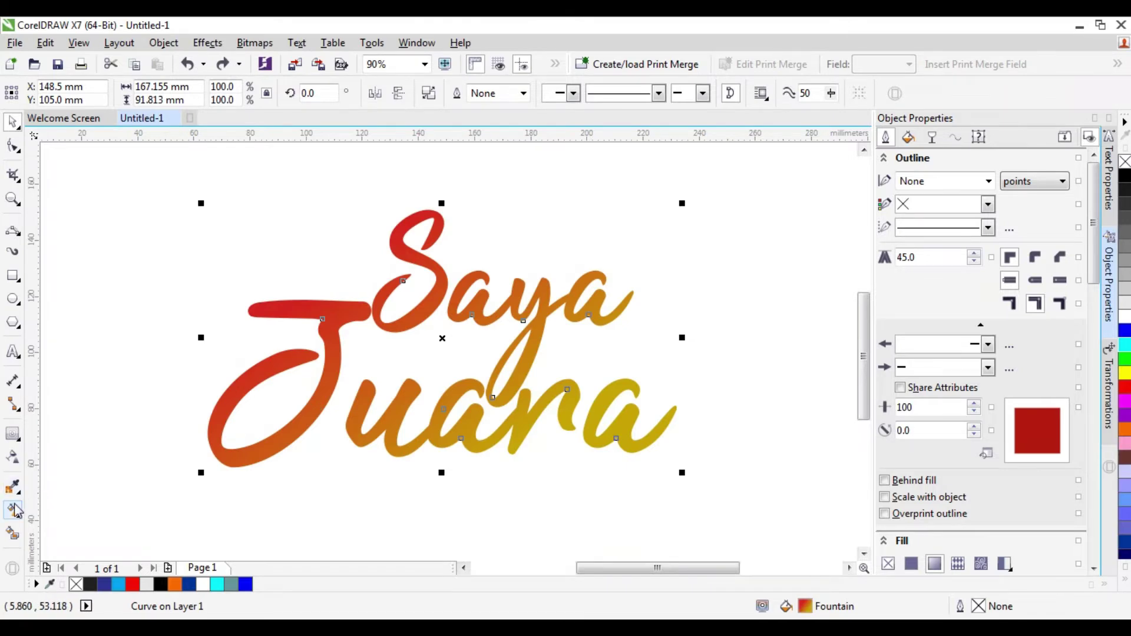
Step: Try to apply the Flow Inward contour preset to the lettering
{"action": "left_click", "coordinate": [21, 442]}
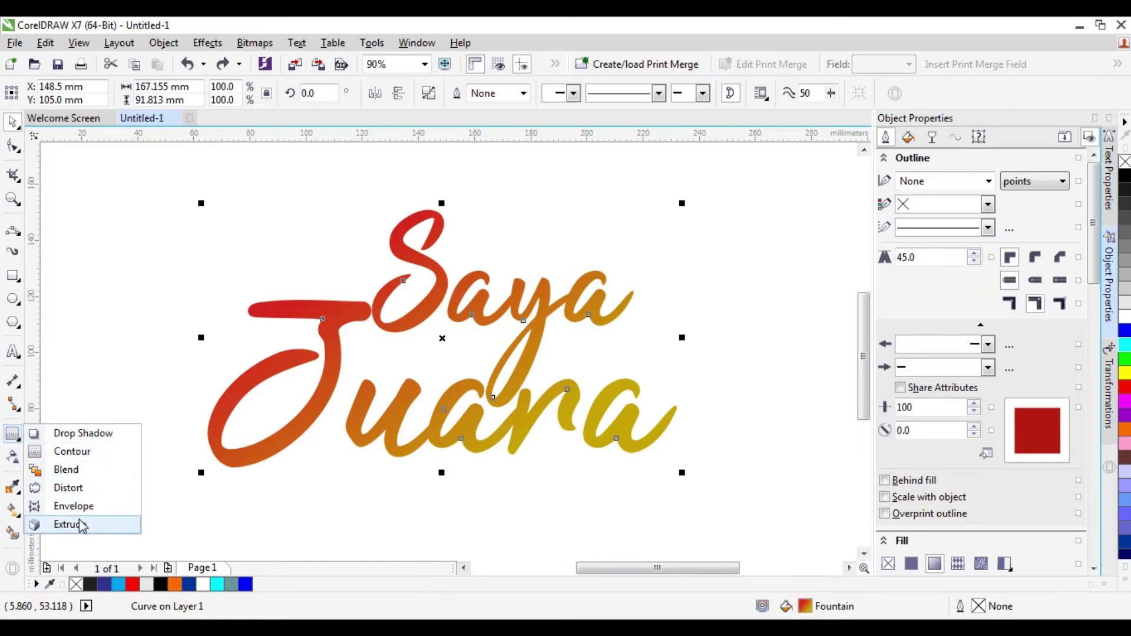
{"action": "left_click", "coordinate": [72, 451]}
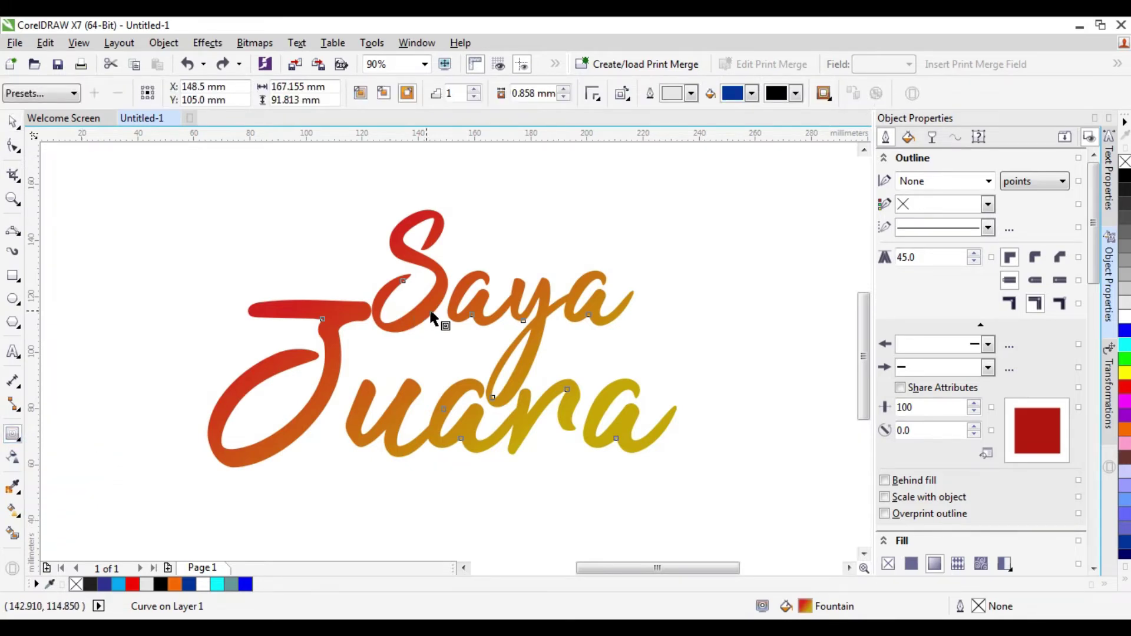
{"action": "left_click", "coordinate": [62, 94]}
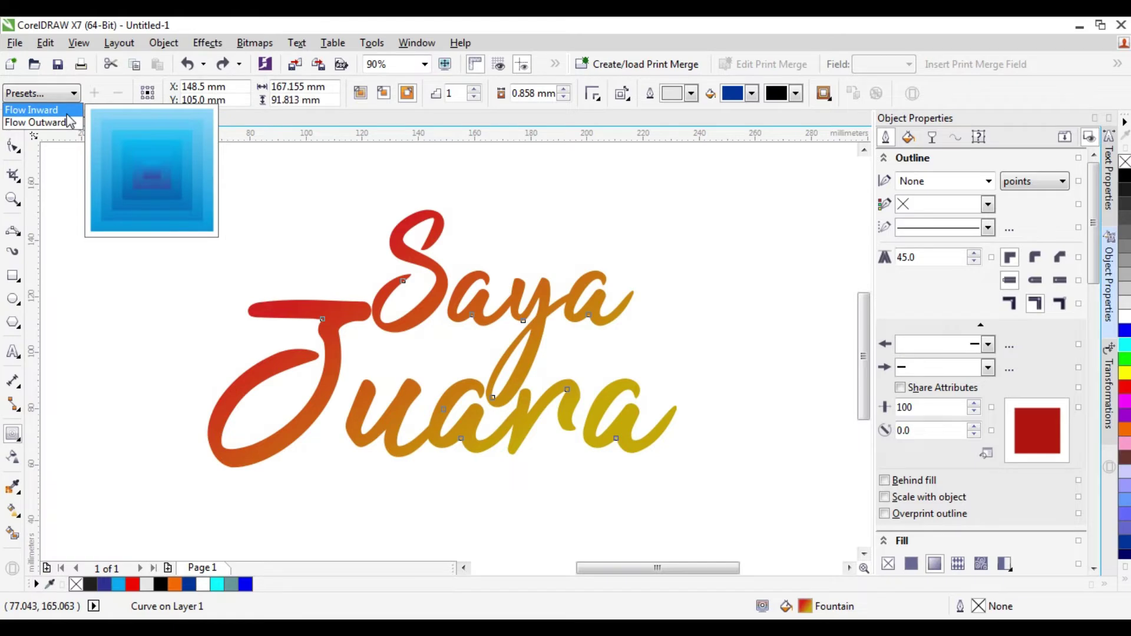
{"action": "left_click", "coordinate": [65, 110]}
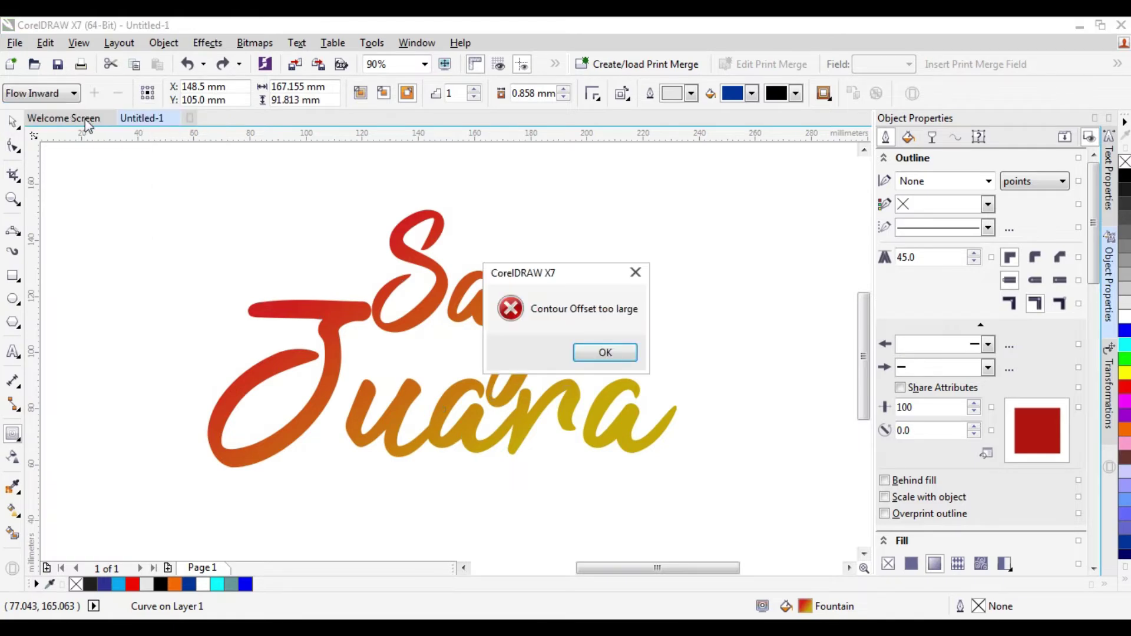
{"action": "left_click", "coordinate": [603, 355]}
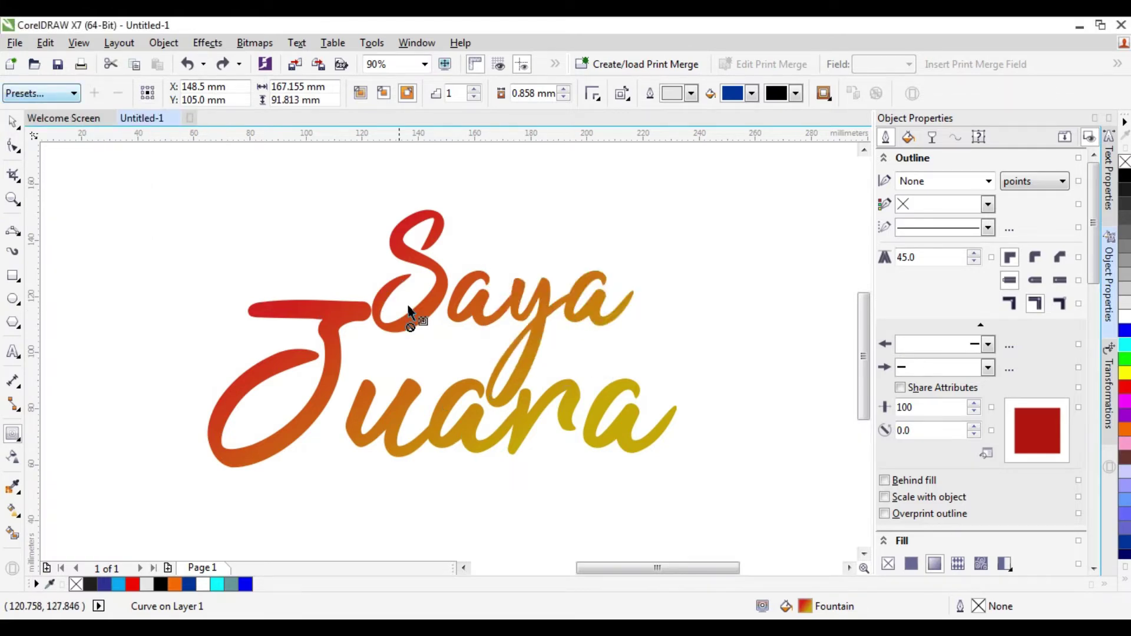
Step: Apply the Flow Outward contour preset to the lettering and reduce it to 1 contour step
{"action": "left_click", "coordinate": [59, 93]}
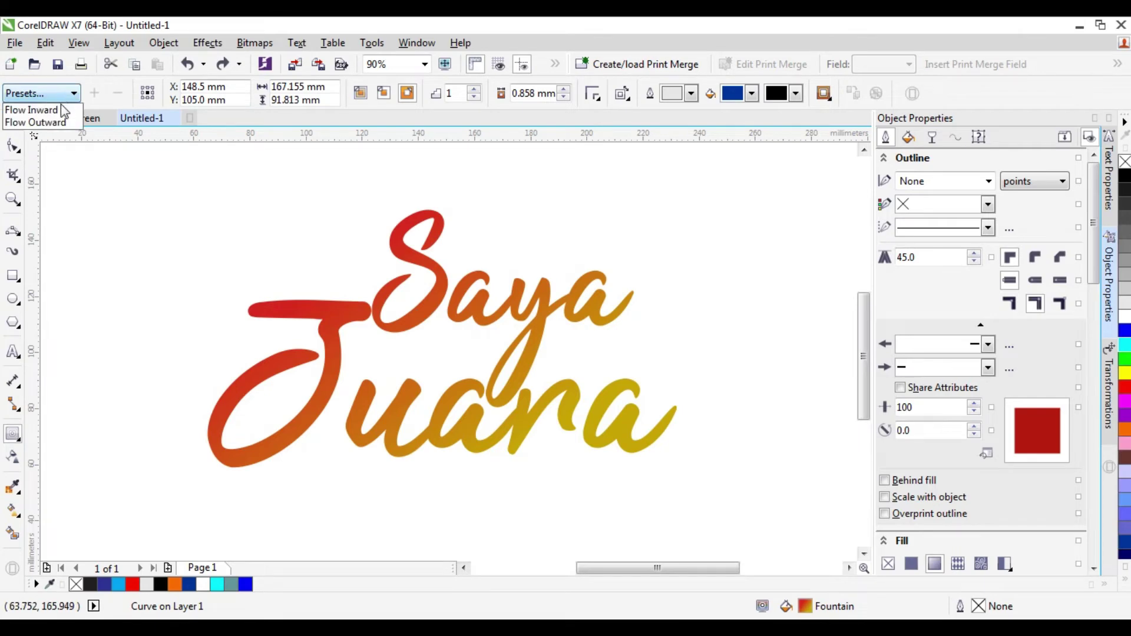
{"action": "left_click", "coordinate": [62, 121]}
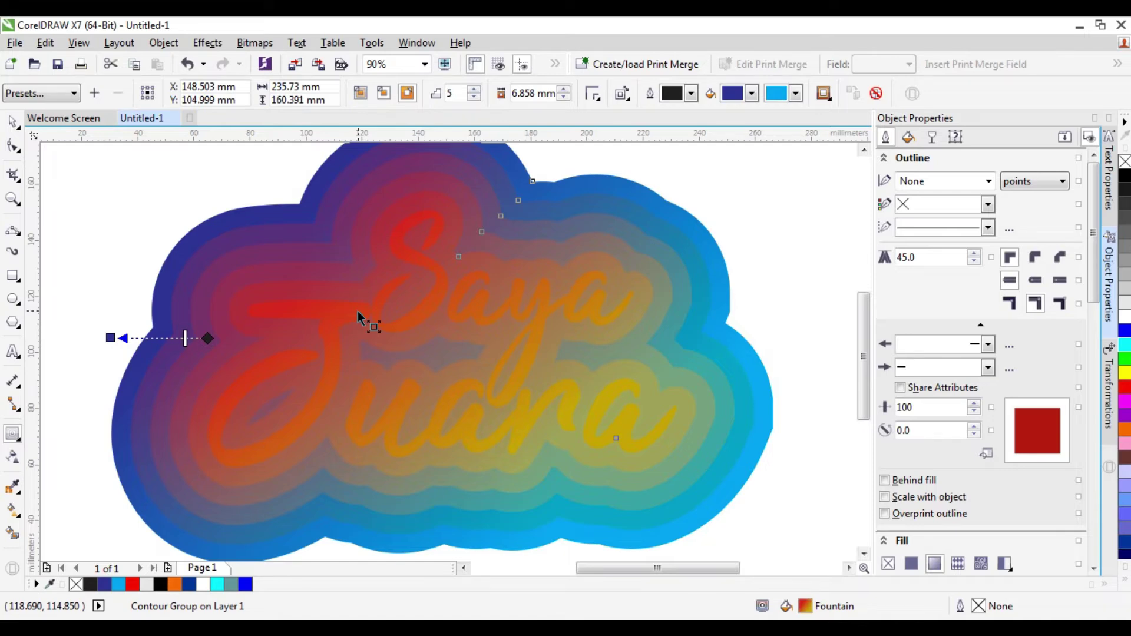
{"action": "left_click", "coordinate": [474, 98]}
{"action": "left_click", "coordinate": [473, 98]}
{"action": "left_click", "coordinate": [474, 98]}
{"action": "left_click", "coordinate": [474, 98]}
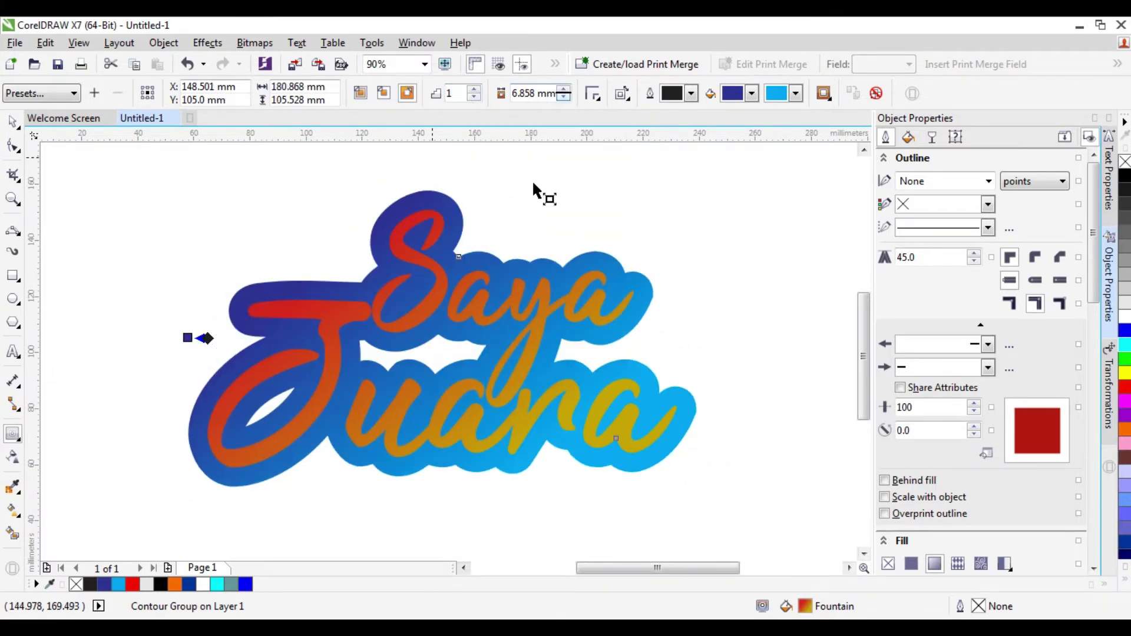
Step: Set the contour's offset to 1.2 mm
{"action": "left_click", "coordinate": [556, 94]}
{"action": "left_click", "coordinate": [564, 98]}
{"action": "left_click", "coordinate": [564, 97]}
{"action": "left_click", "coordinate": [563, 98]}
{"action": "left_click", "coordinate": [563, 98]}
{"action": "left_click", "coordinate": [564, 97]}
{"action": "left_click", "coordinate": [564, 98]}
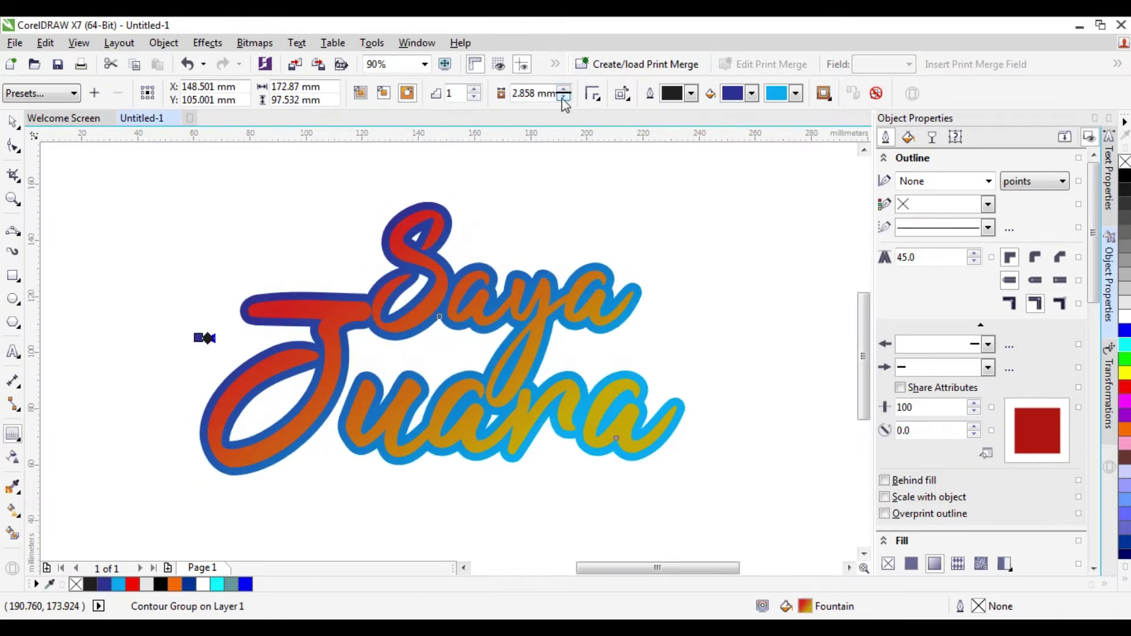
{"action": "left_click", "coordinate": [564, 98]}
{"action": "left_click", "coordinate": [563, 98]}
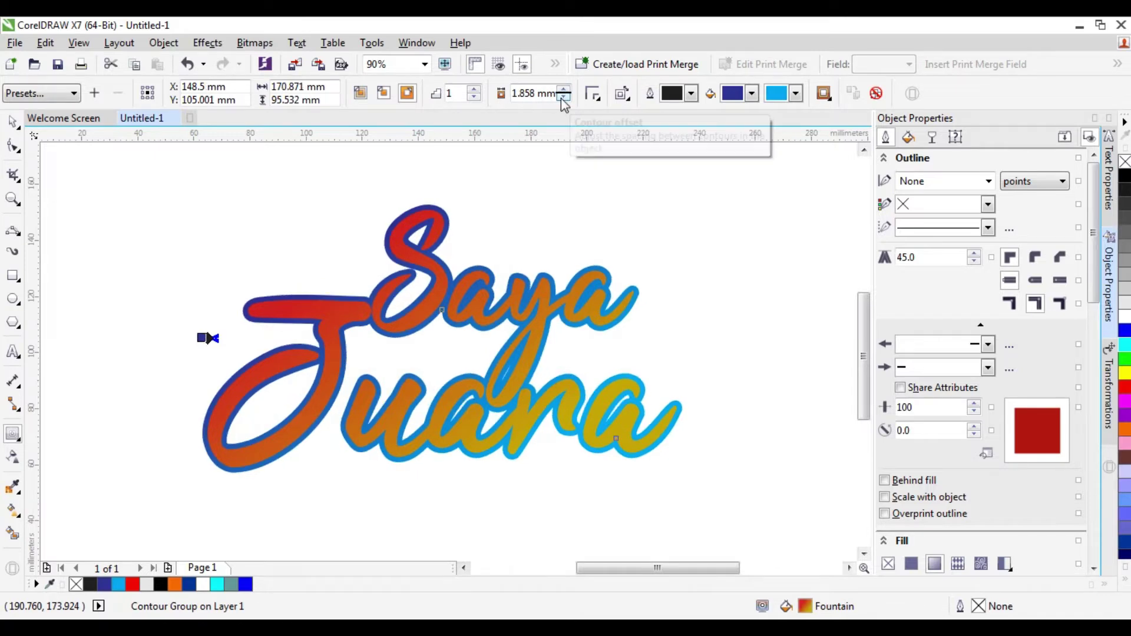
{"action": "left_click", "coordinate": [564, 98]}
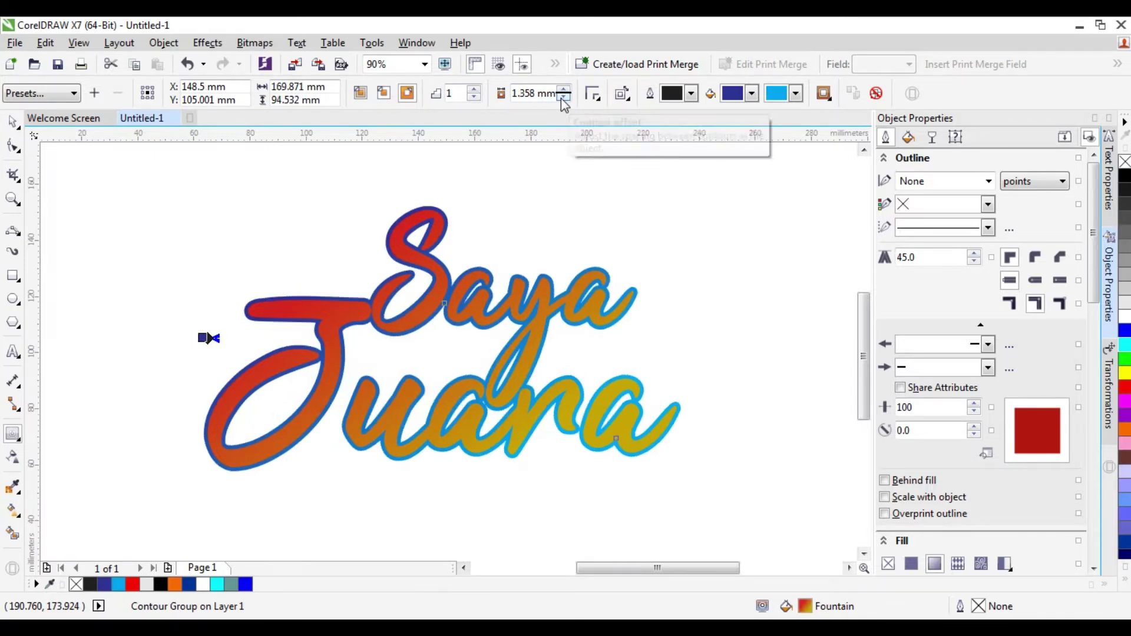
{"action": "left_click", "coordinate": [526, 96]}
{"action": "type", "text": "2"}
{"action": "key", "text": "Return"}
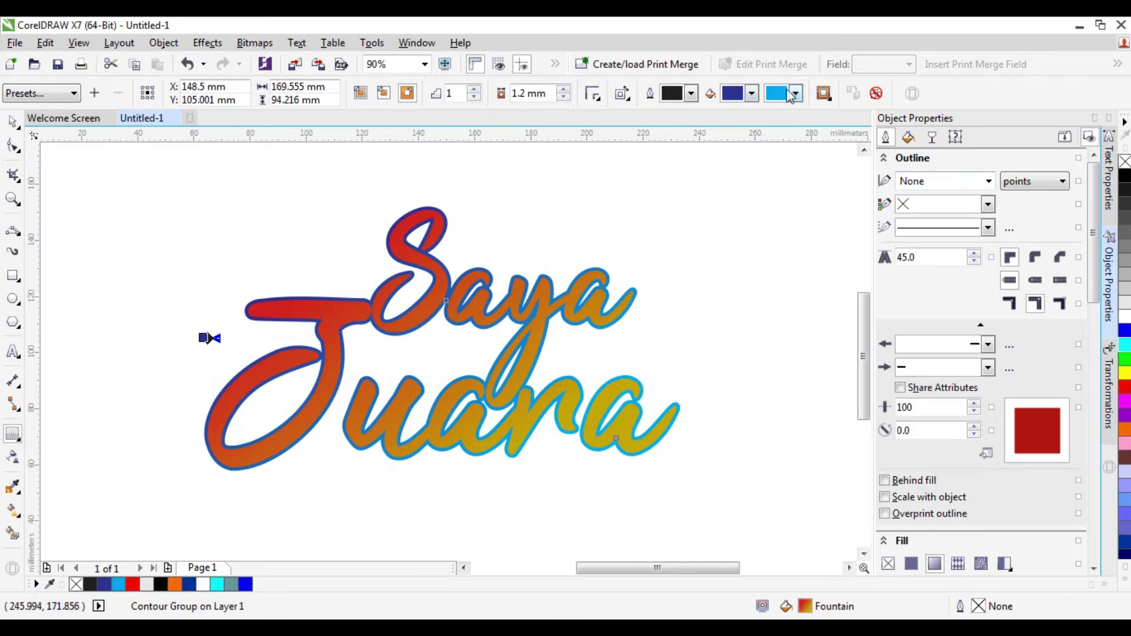
Step: Set the contour's fill colour to black and its fountain fill end colour to dark green
{"action": "left_click", "coordinate": [752, 96]}
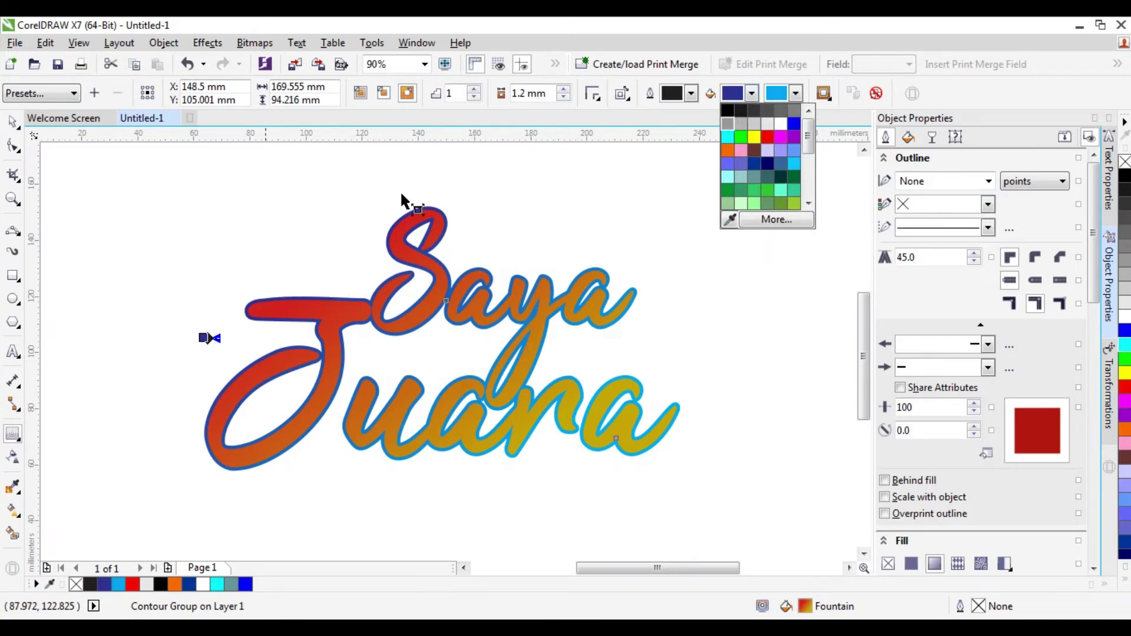
{"action": "left_click", "coordinate": [729, 111]}
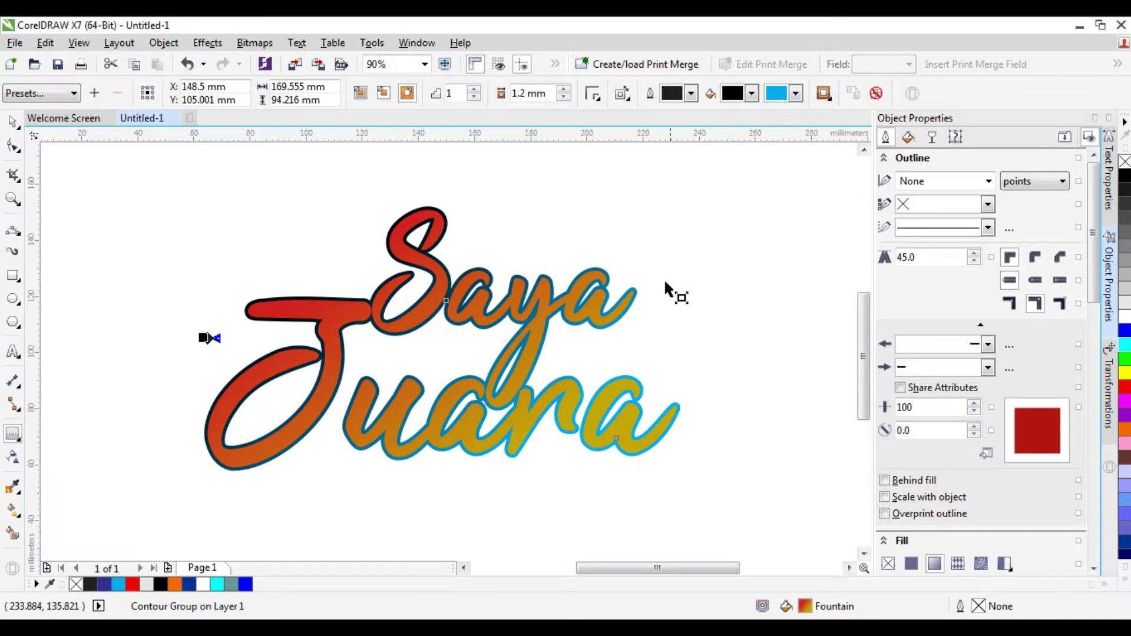
{"action": "left_click", "coordinate": [796, 94]}
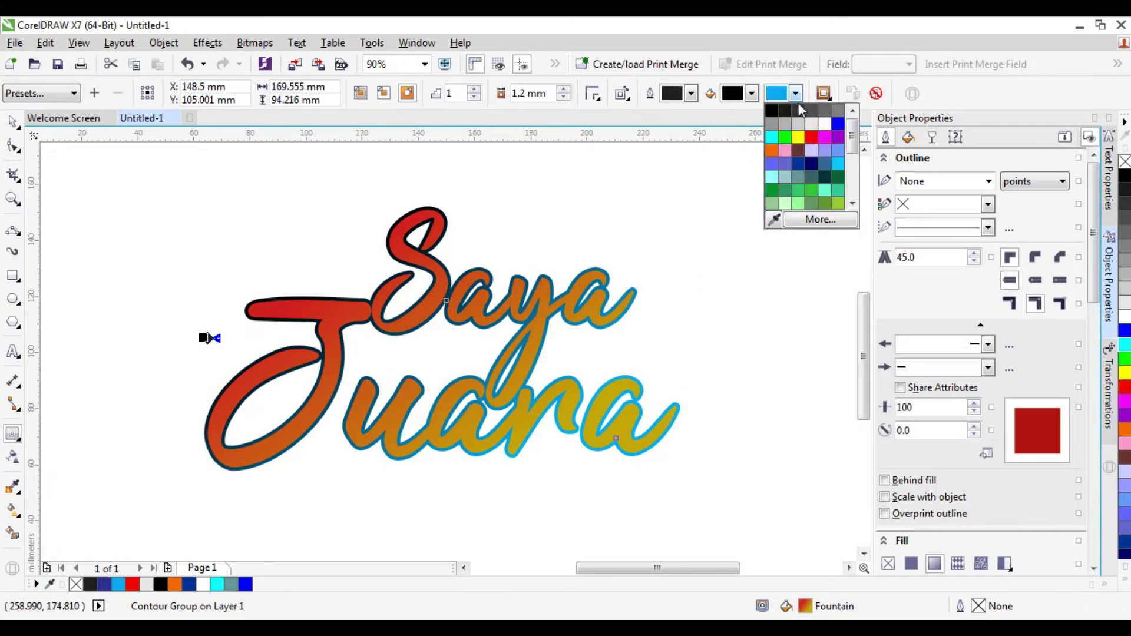
{"action": "left_click", "coordinate": [833, 173]}
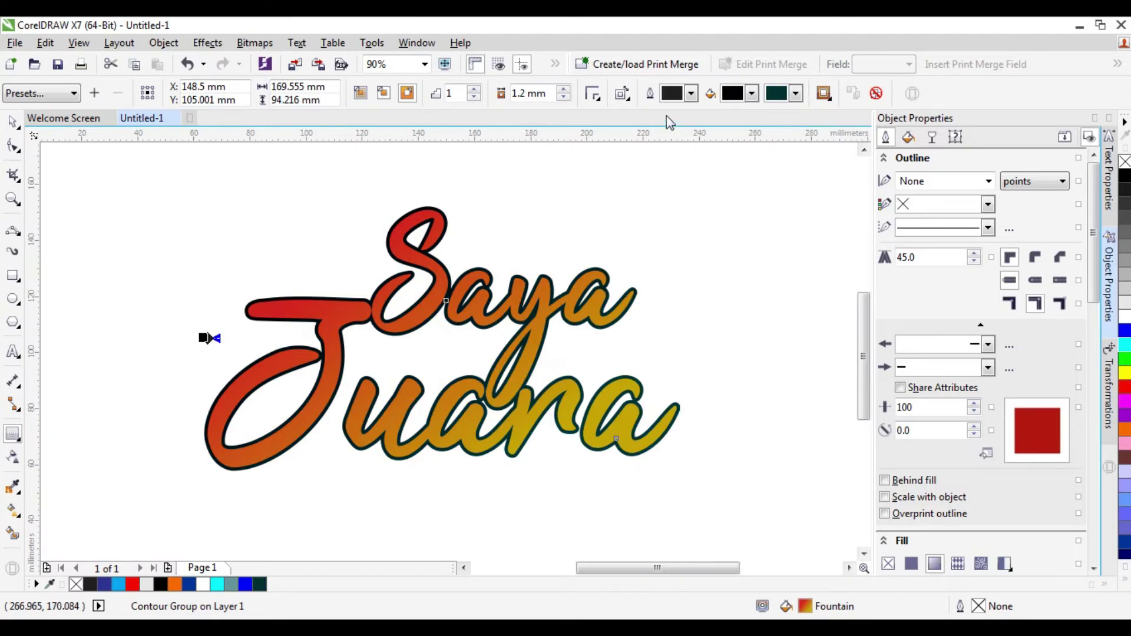
{"action": "left_click", "coordinate": [795, 95]}
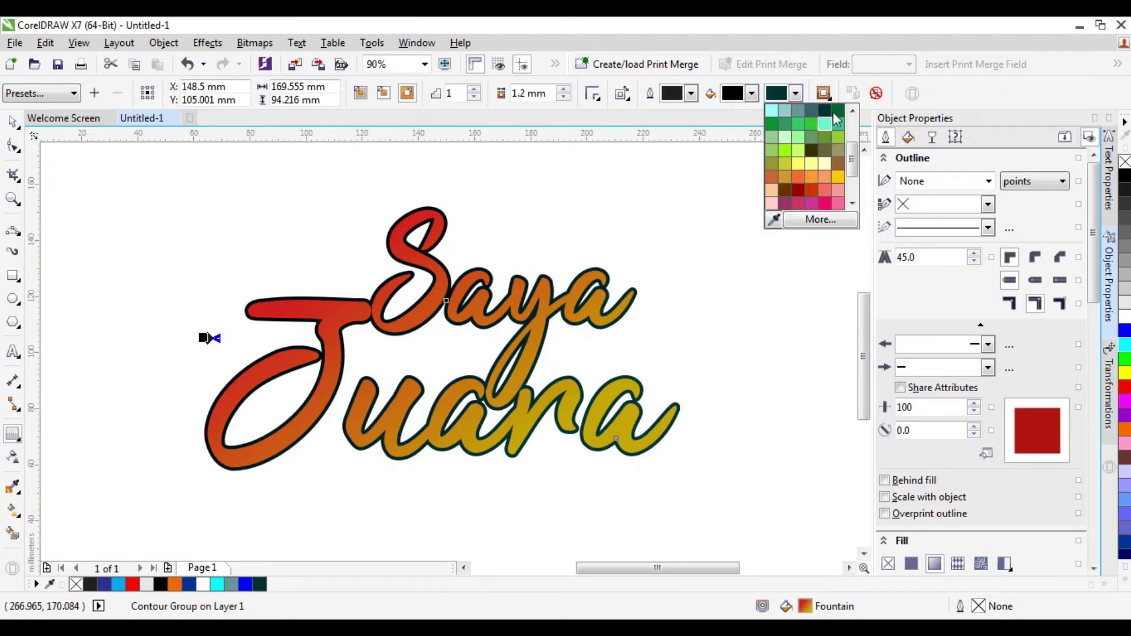
{"action": "left_click", "coordinate": [837, 110]}
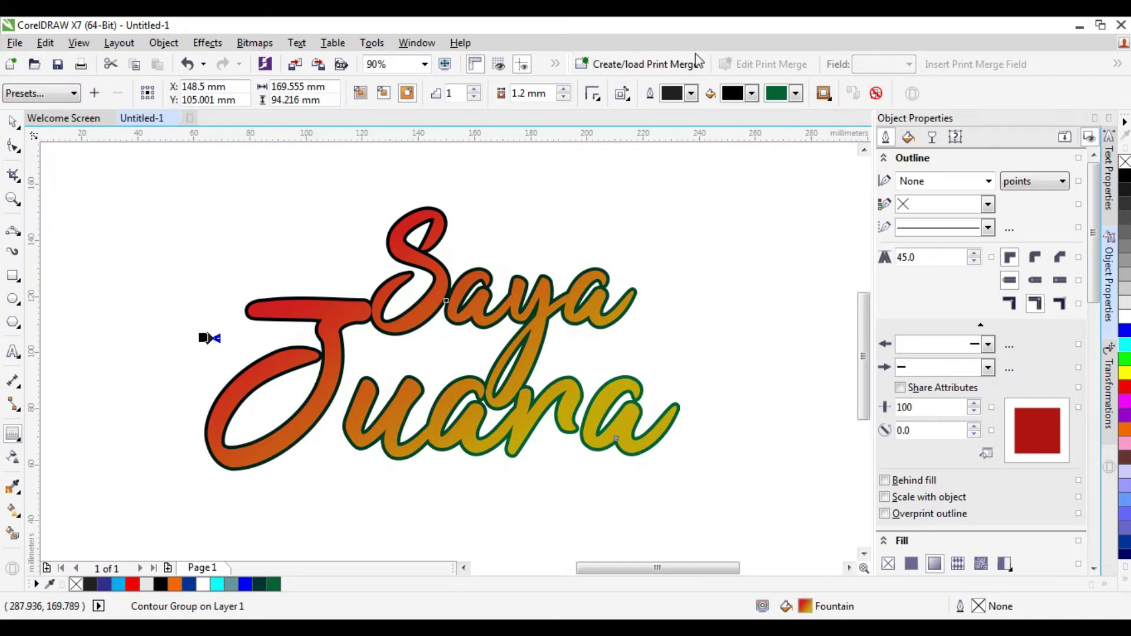
Step: Try orange and dark green as the contour's fill colour and black as its end colour, and undo these colour changes
{"action": "left_click", "coordinate": [750, 94]}
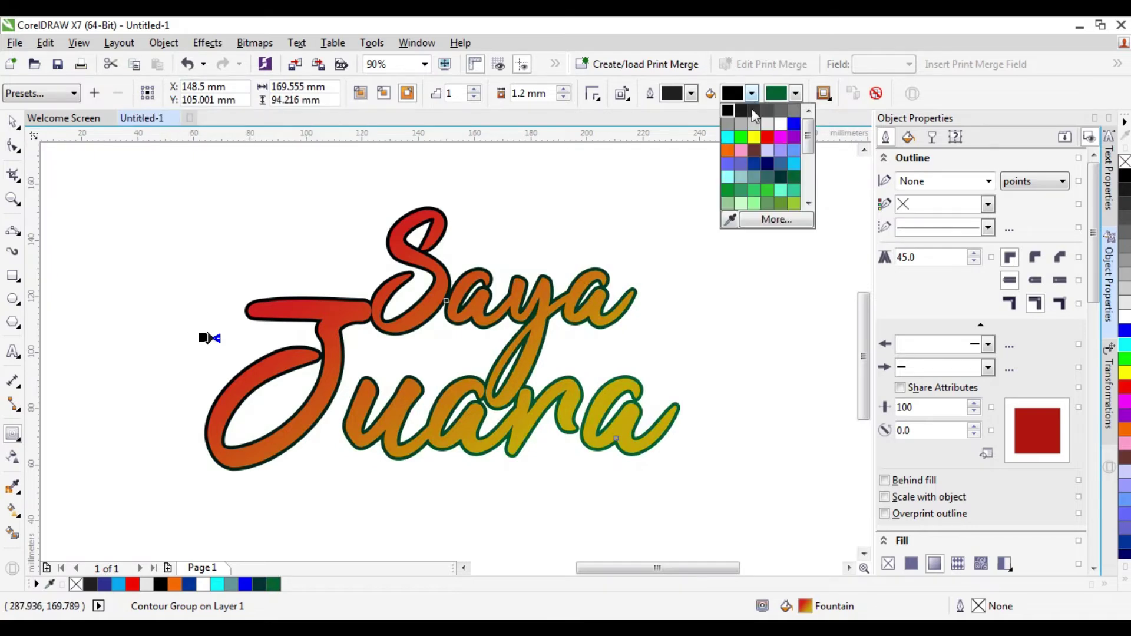
{"action": "left_click", "coordinate": [728, 151]}
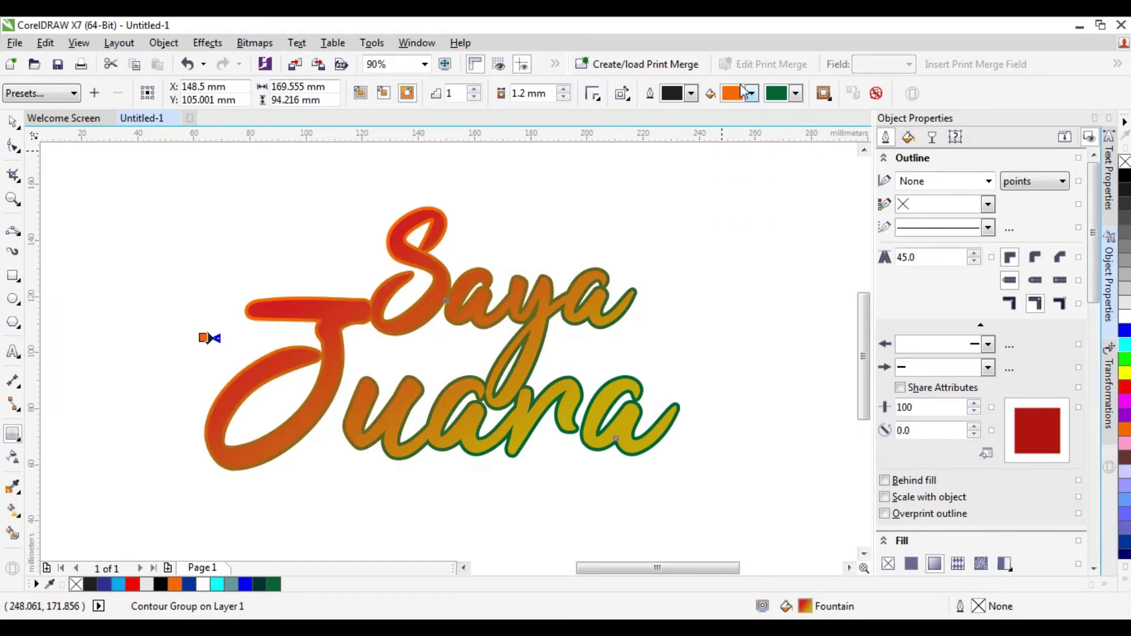
{"action": "left_click", "coordinate": [743, 90]}
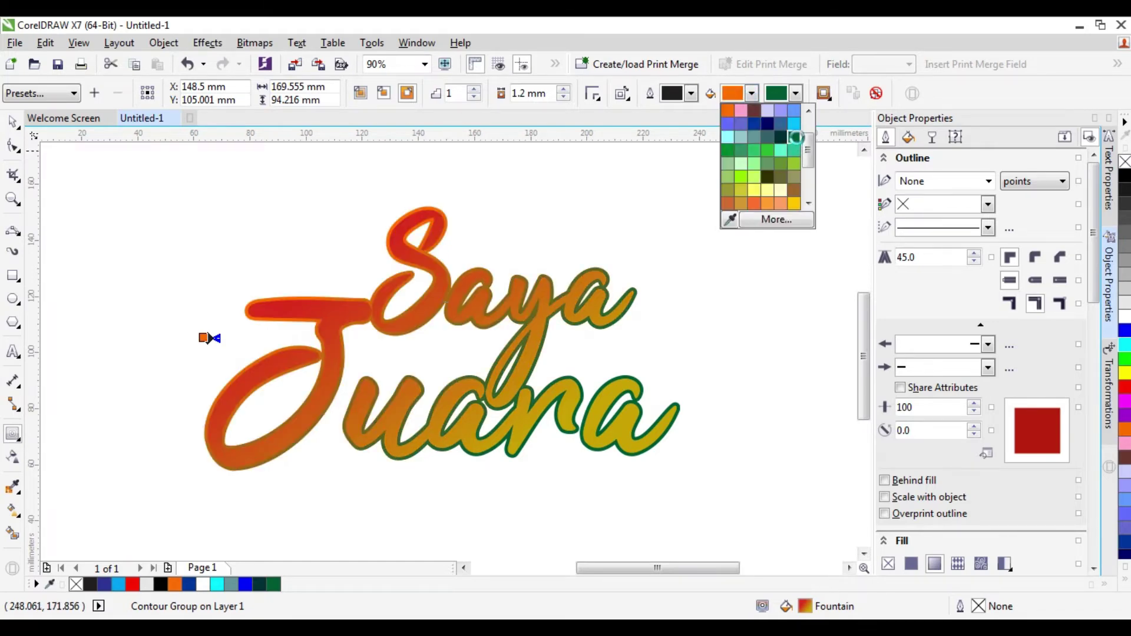
{"action": "left_click", "coordinate": [795, 138]}
{"action": "left_click", "coordinate": [796, 94]}
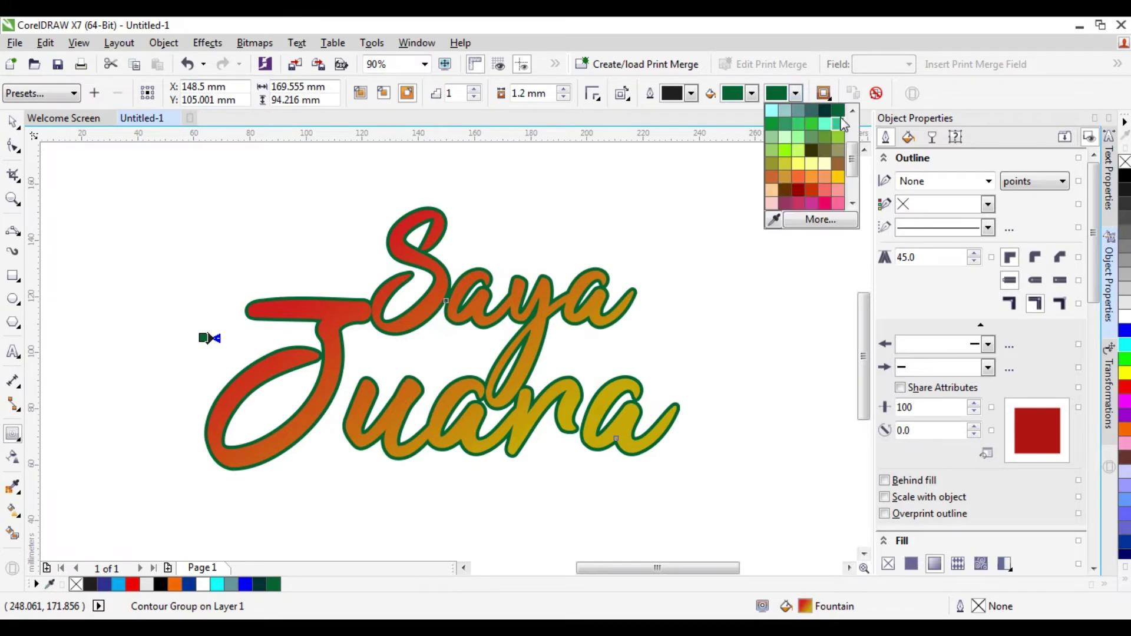
{"action": "scroll", "coordinate": [847, 132], "scroll_direction": "up", "scroll_amount": 3}
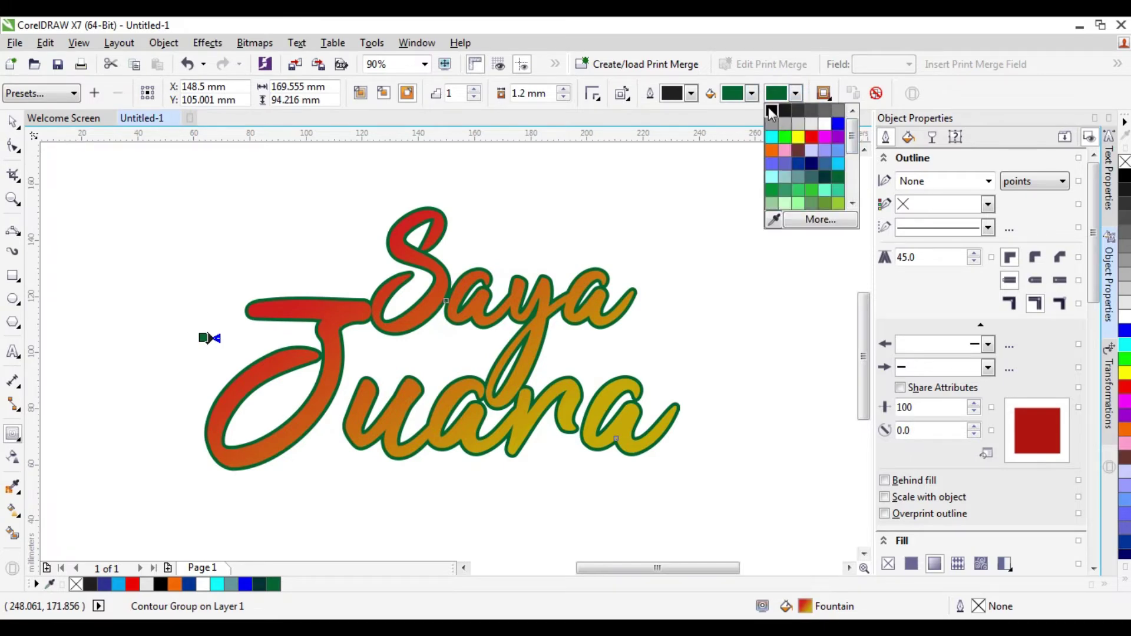
{"action": "left_click", "coordinate": [769, 108]}
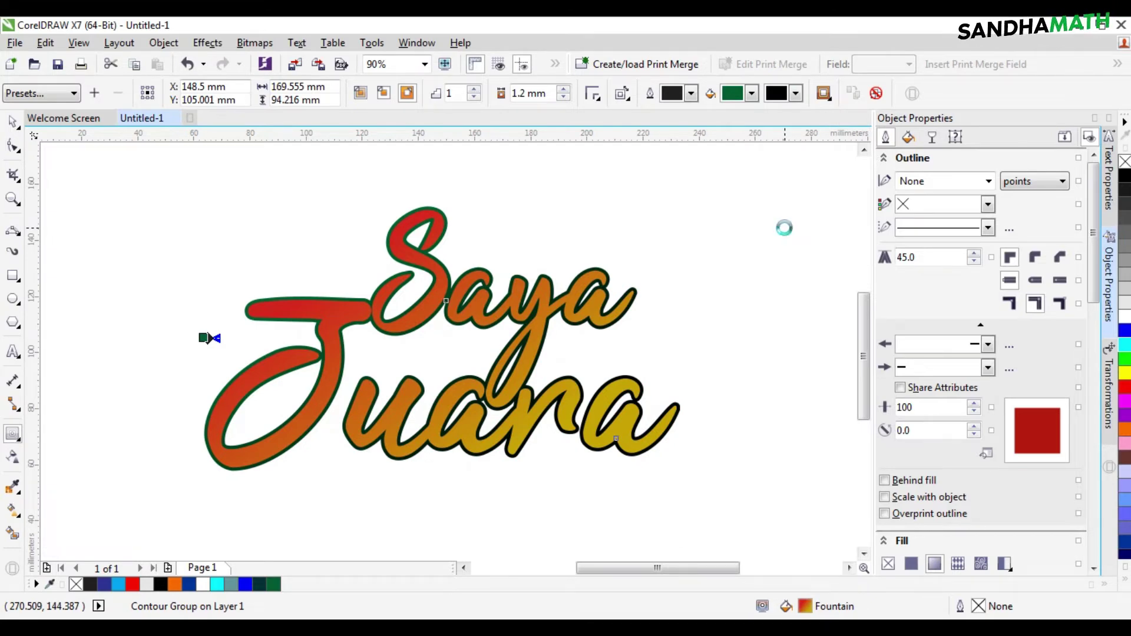
{"action": "key", "text": "ctrl+z"}
{"action": "key", "text": "ctrl+z"}
{"action": "key", "text": "ctrl+shift+z"}
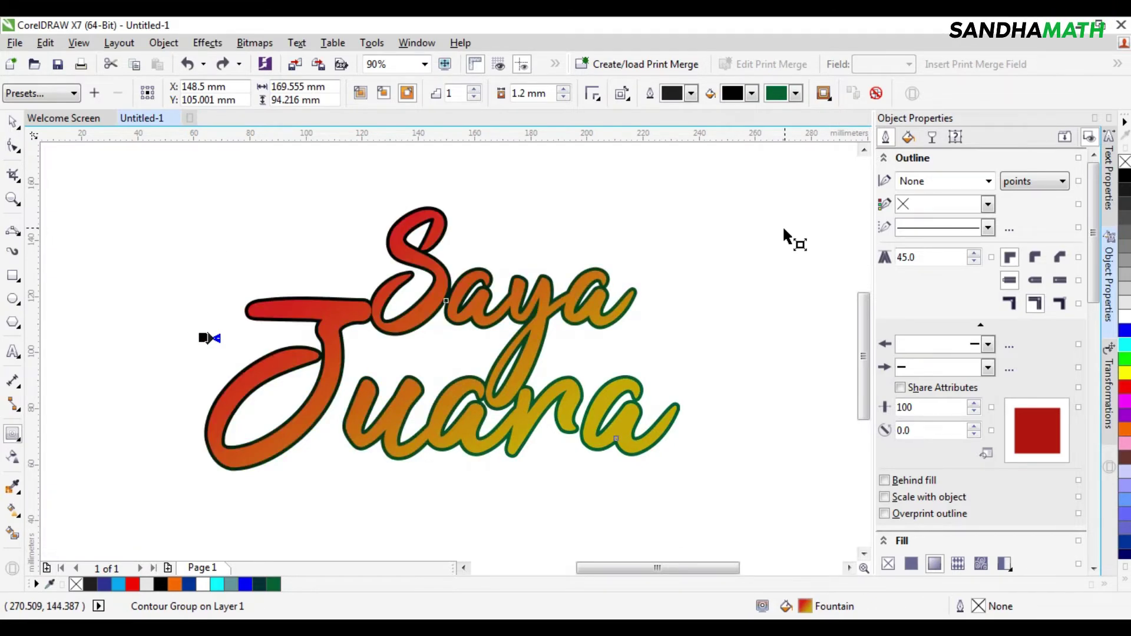
Step: Break the lettering's contour group apart into separate objects
{"action": "left_click", "coordinate": [13, 123]}
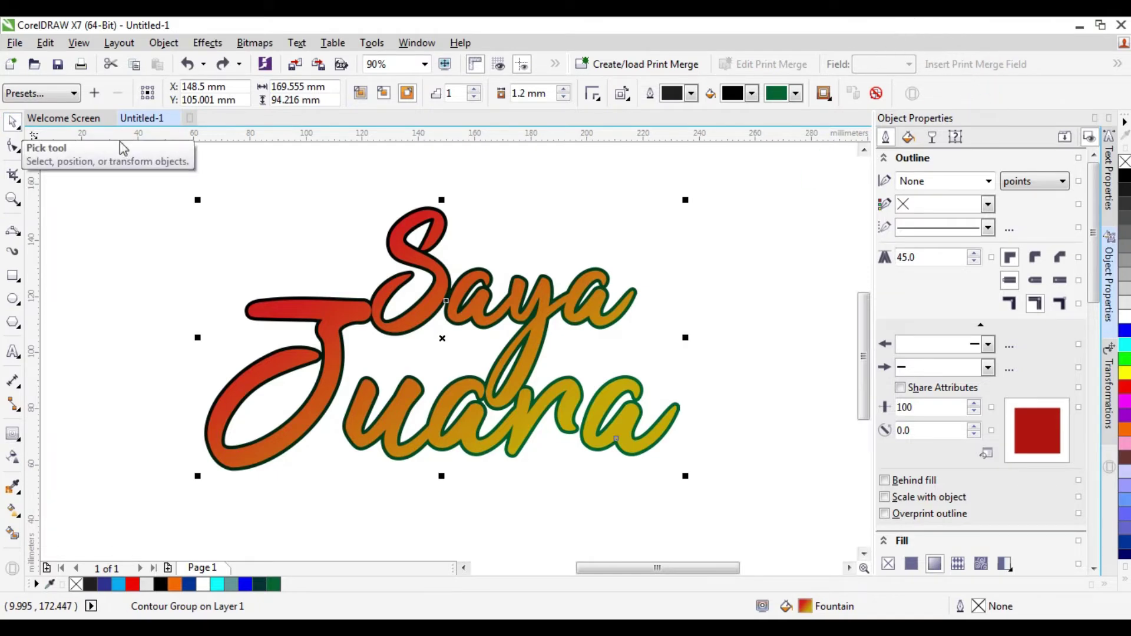
{"action": "left_click", "coordinate": [701, 284]}
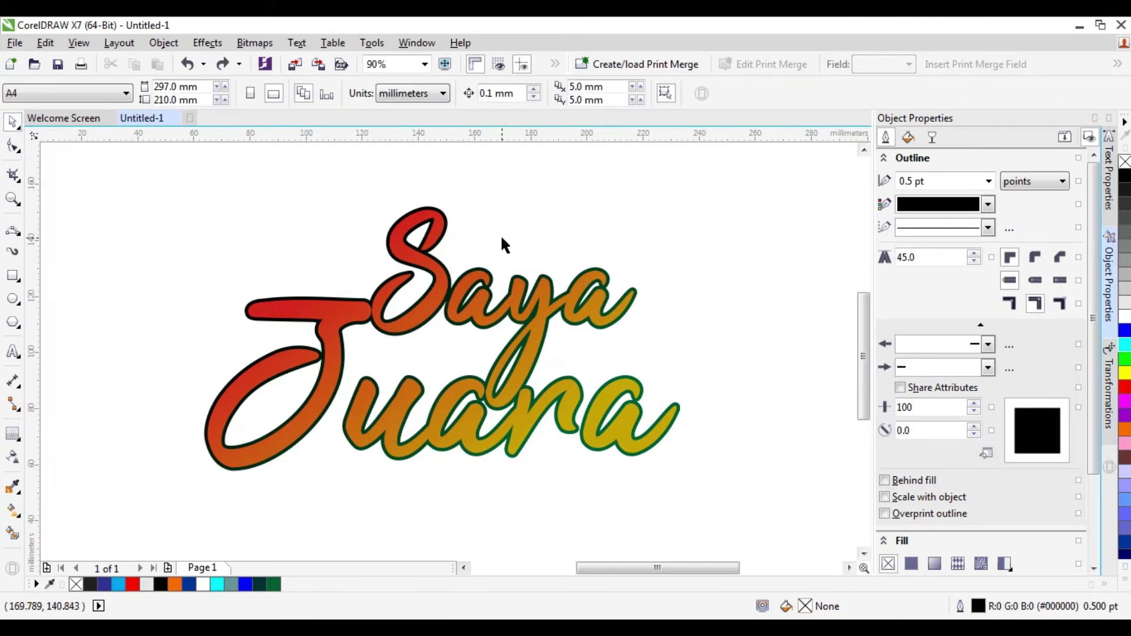
{"action": "left_click", "coordinate": [446, 222]}
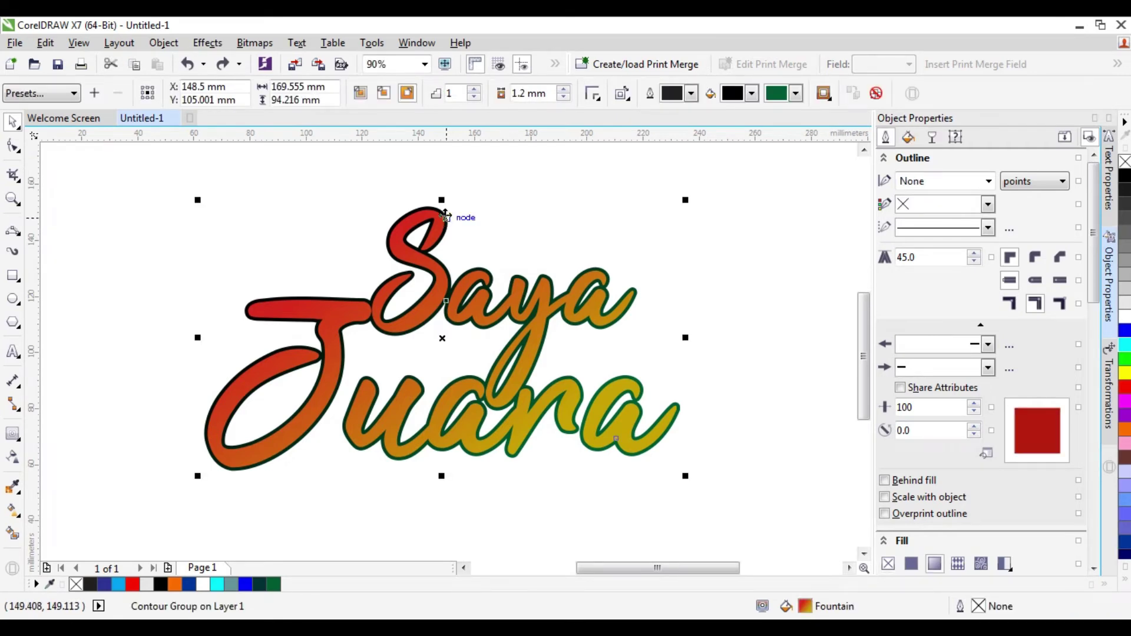
{"action": "right_click", "coordinate": [446, 217]}
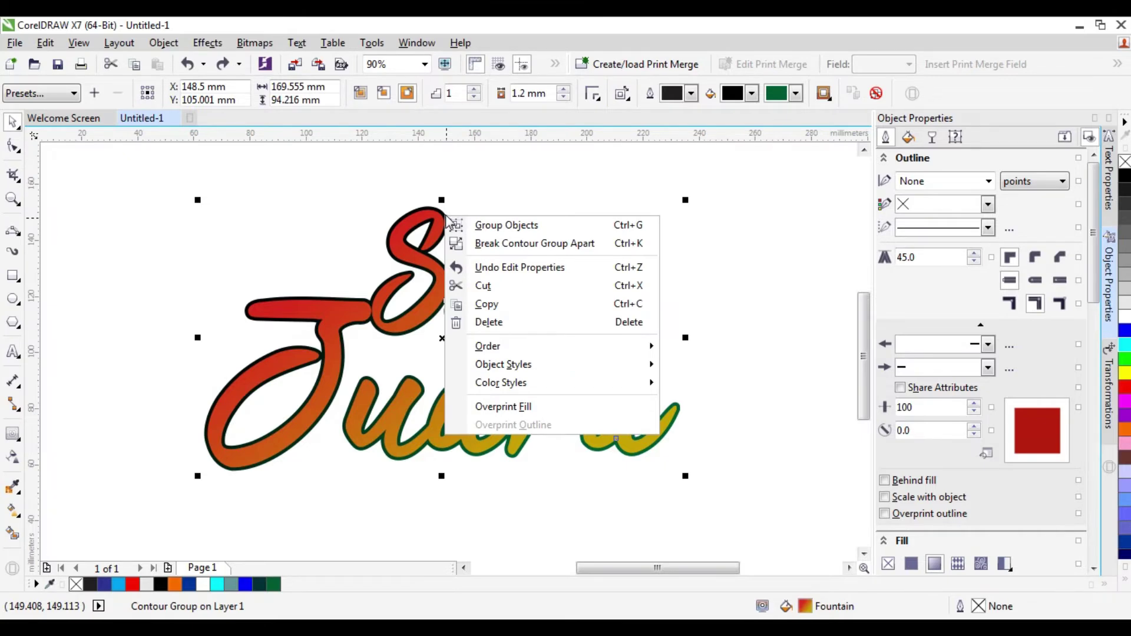
{"action": "left_click", "coordinate": [485, 245]}
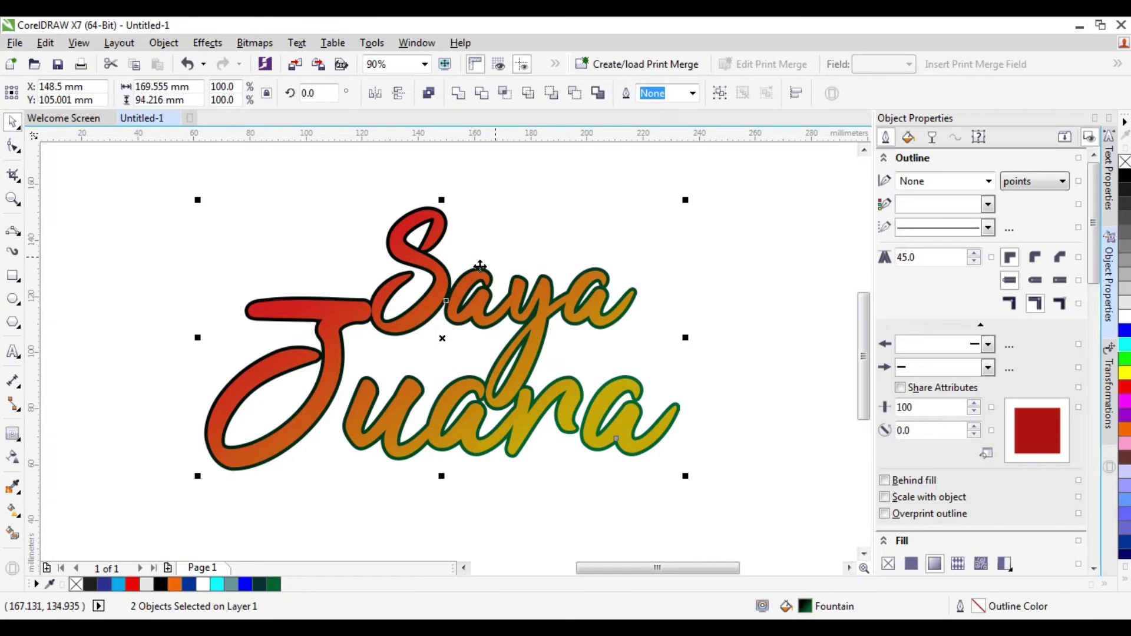
Step: Try moving both separated objects together and the contour shape alone up and to the right, and undo both moves
{"action": "left_click_drag", "start_coordinate": [467, 271], "coordinate": [611, 207]}
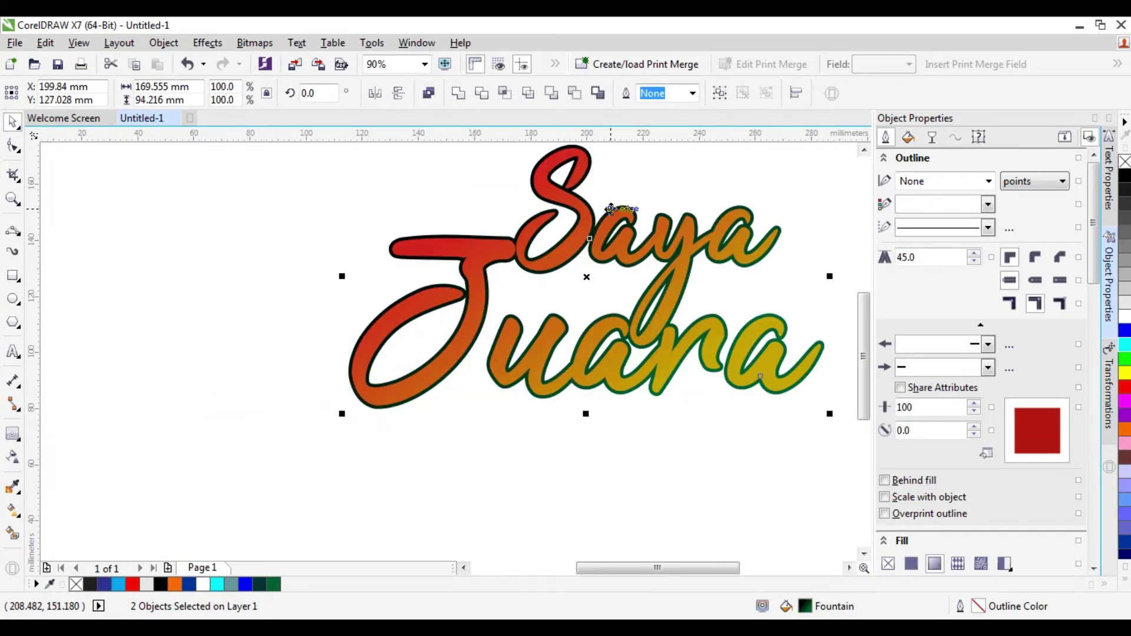
{"action": "key", "text": "ctrl+z"}
{"action": "left_click", "coordinate": [450, 207]}
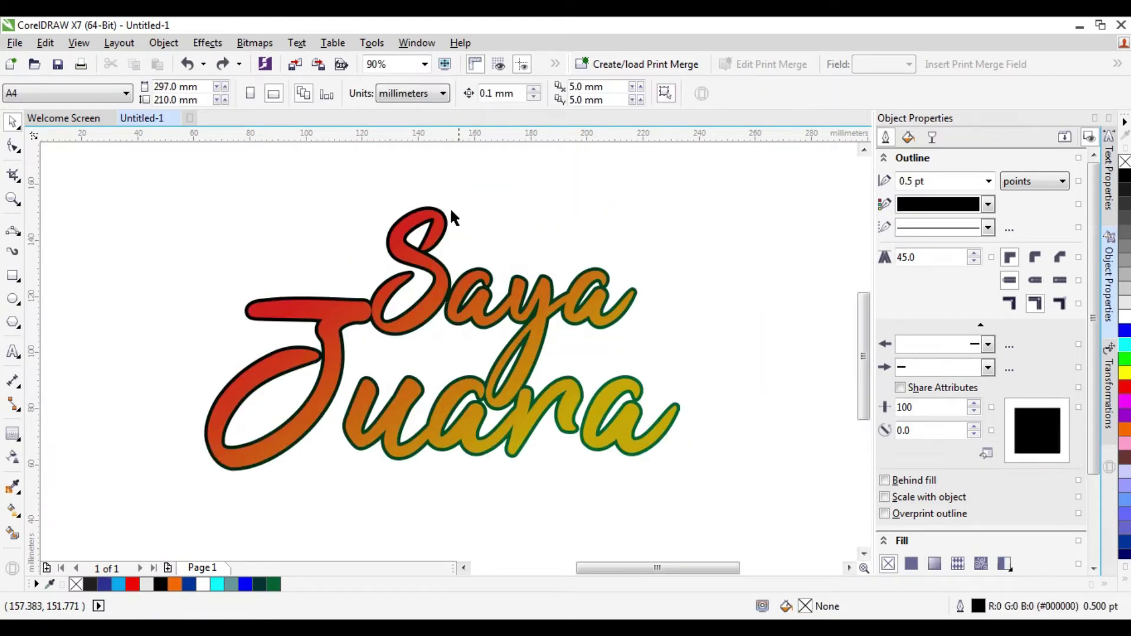
{"action": "left_click_drag", "start_coordinate": [450, 212], "coordinate": [552, 176]}
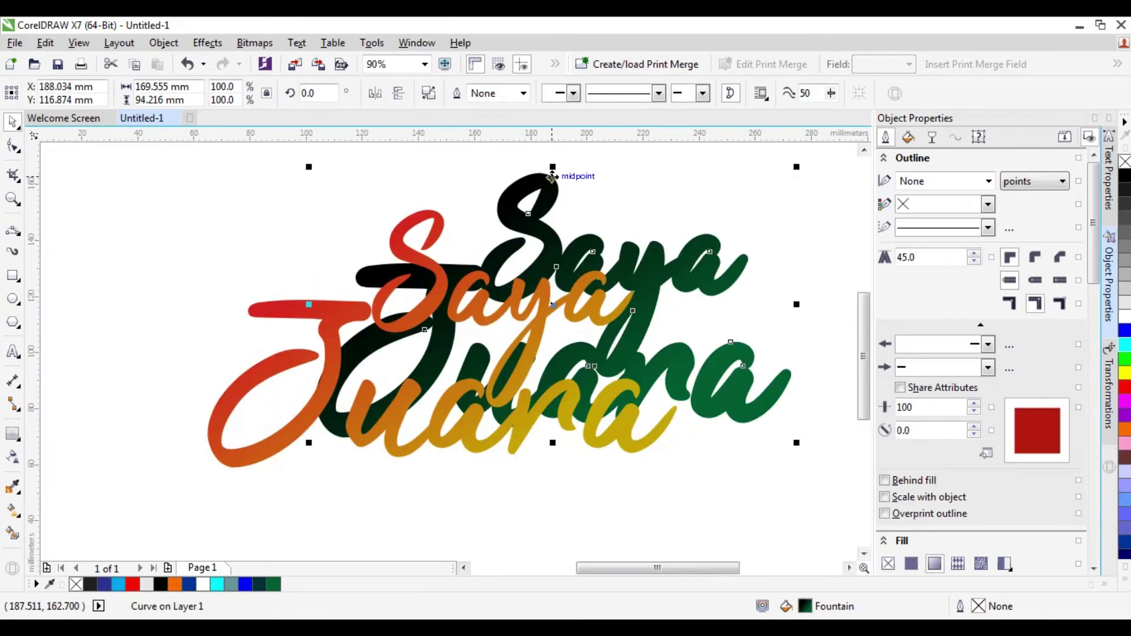
{"action": "left_click", "coordinate": [795, 259]}
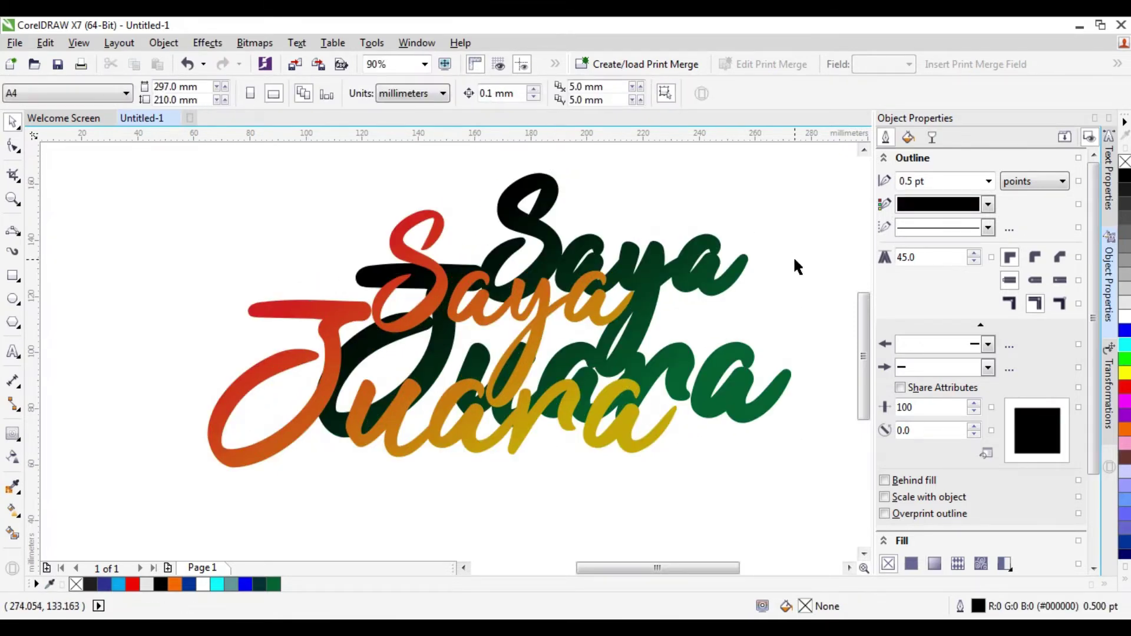
{"action": "key", "text": "ctrl+z"}
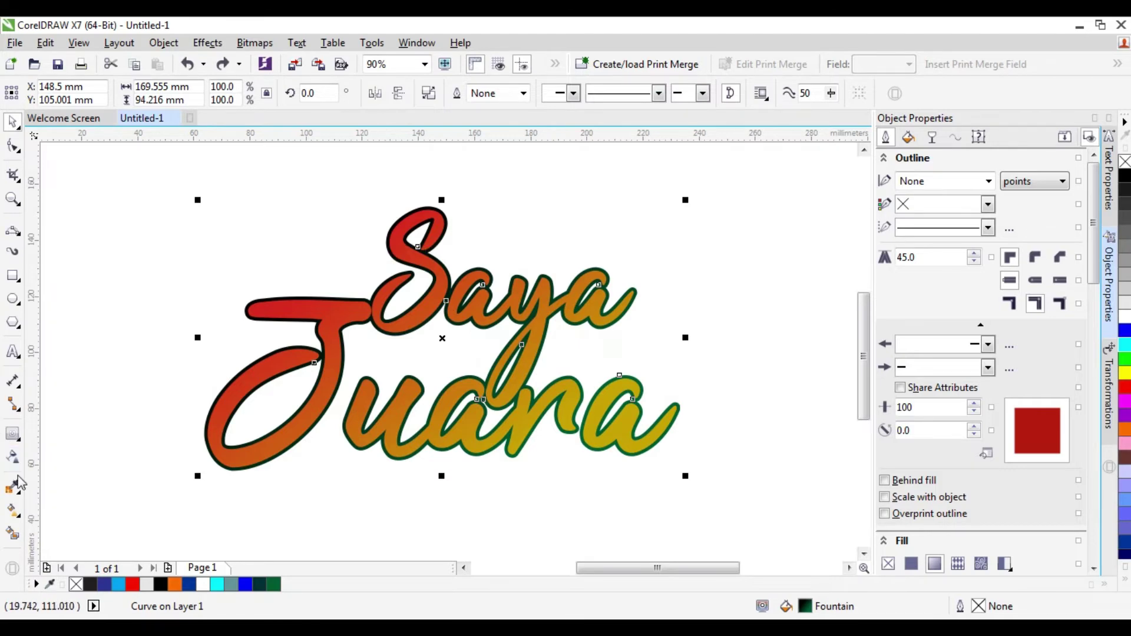
Step: Add an outward contour around the black-to-green shape with 1 step and a 2.5 mm offset
{"action": "left_click", "coordinate": [11, 442]}
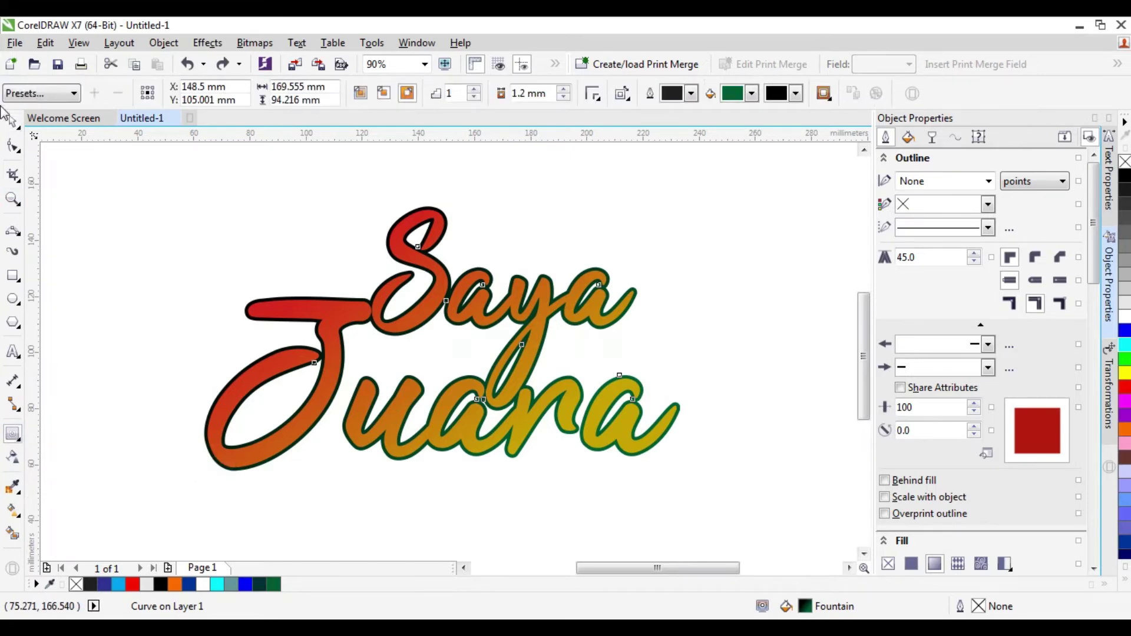
{"action": "left_click", "coordinate": [36, 94]}
{"action": "left_click", "coordinate": [37, 123]}
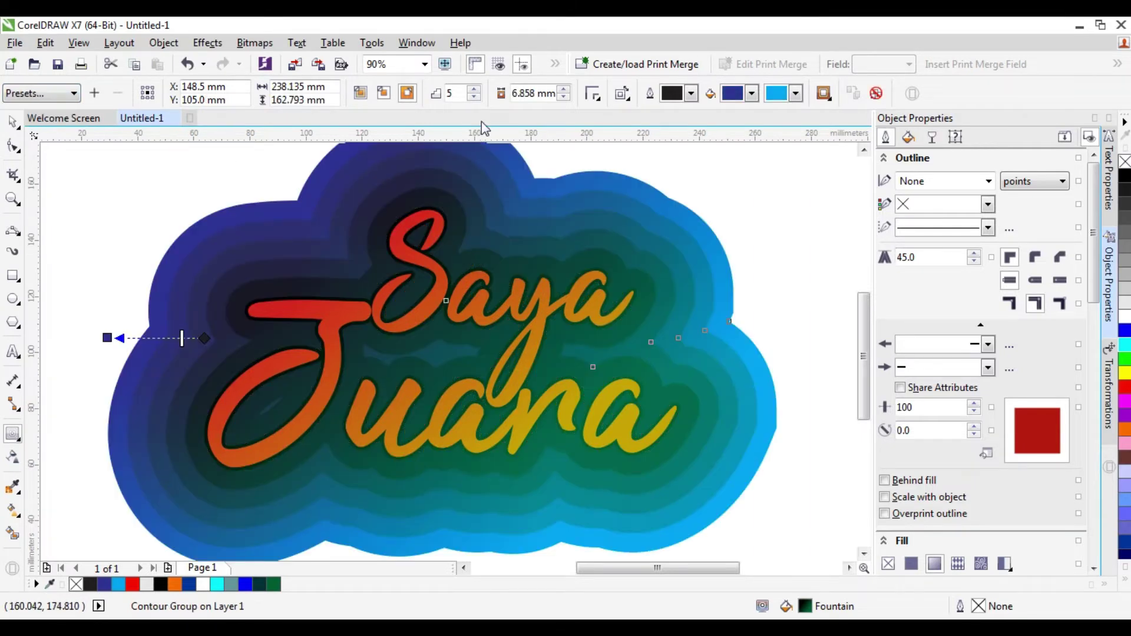
{"action": "left_click_drag", "start_coordinate": [463, 94], "coordinate": [426, 105]}
{"action": "type", "text": "1"}
{"action": "key", "text": "Tab"}
{"action": "type", "text": "2"}
{"action": "key", "text": "Return"}
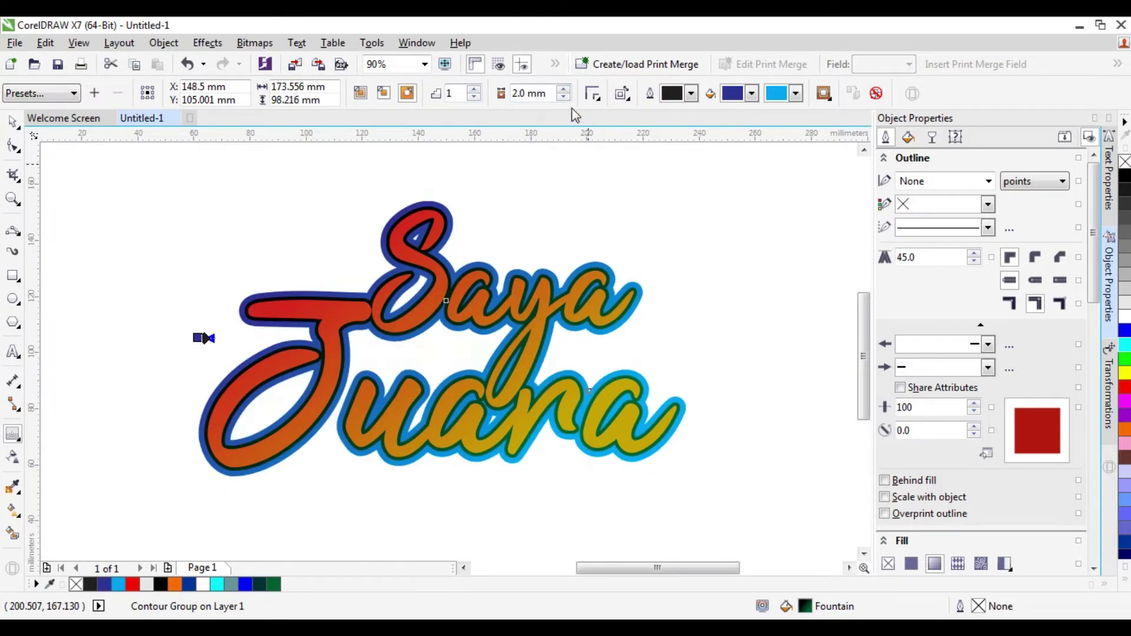
{"action": "left_click", "coordinate": [563, 88]}
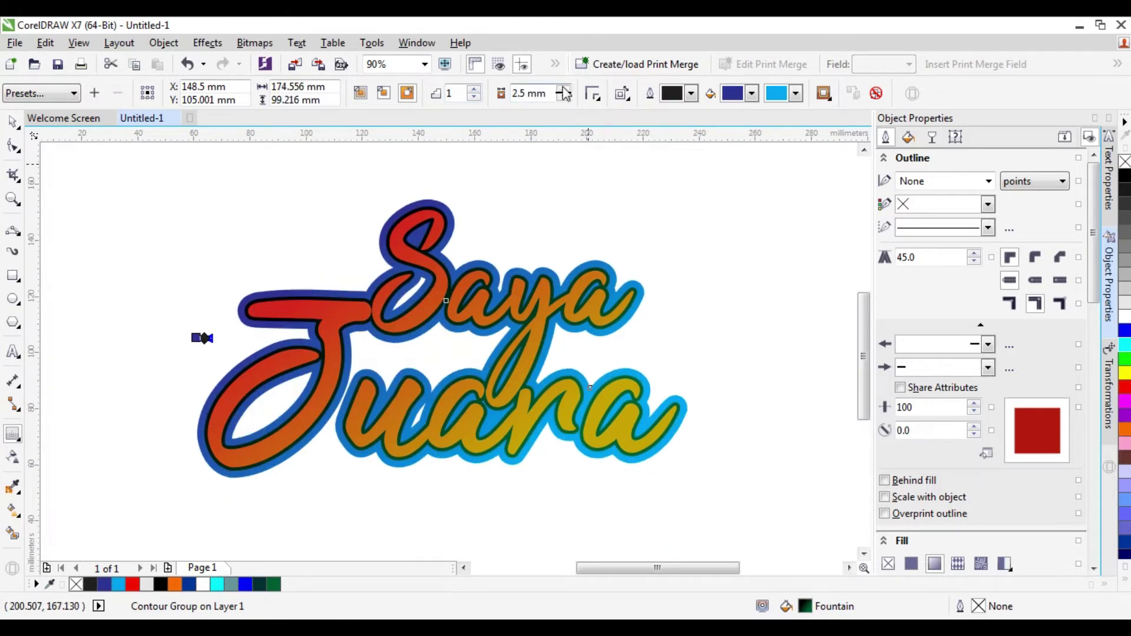
Step: Try dark green as the new outer contour's fill colour and black as its fountain fill end colour
{"action": "left_click", "coordinate": [751, 94]}
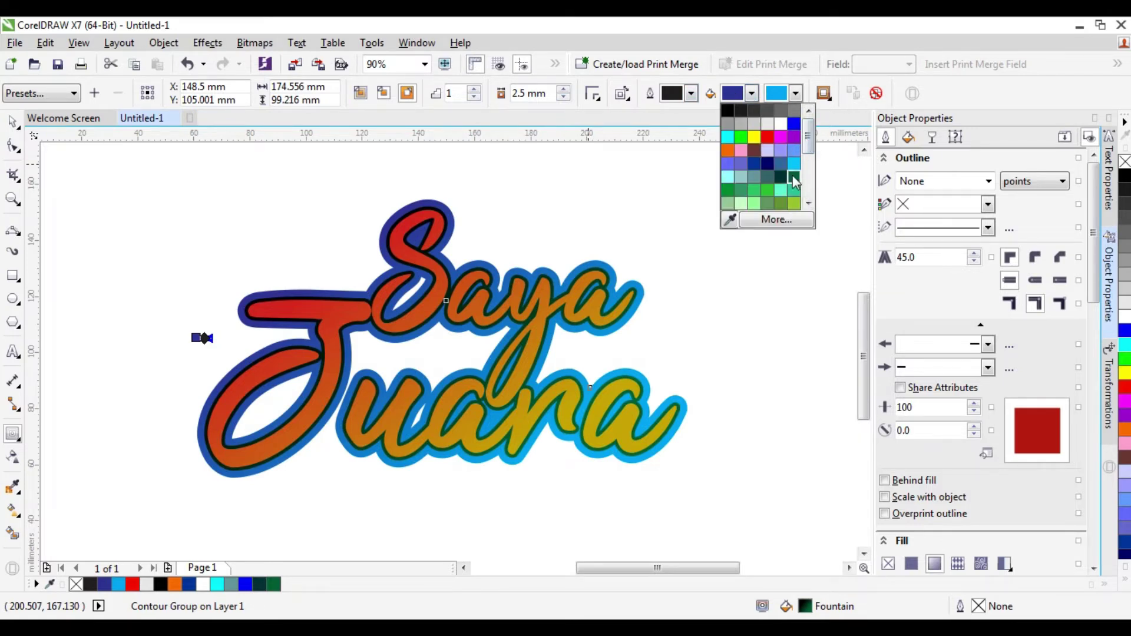
{"action": "left_click", "coordinate": [794, 177]}
{"action": "left_click", "coordinate": [795, 93]}
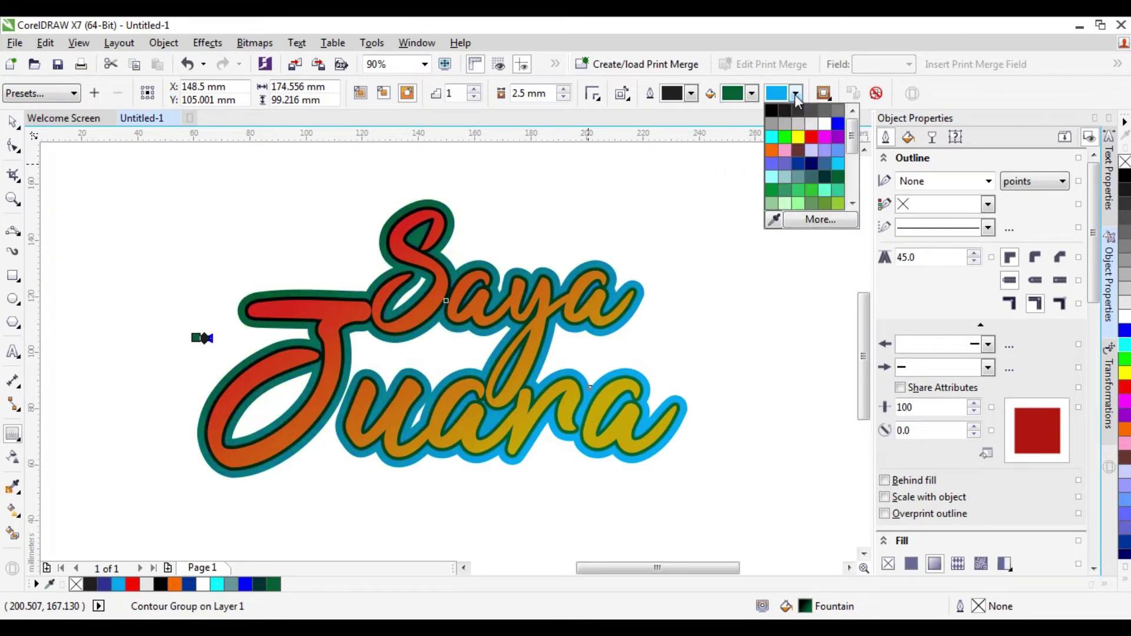
{"action": "left_click", "coordinate": [769, 111]}
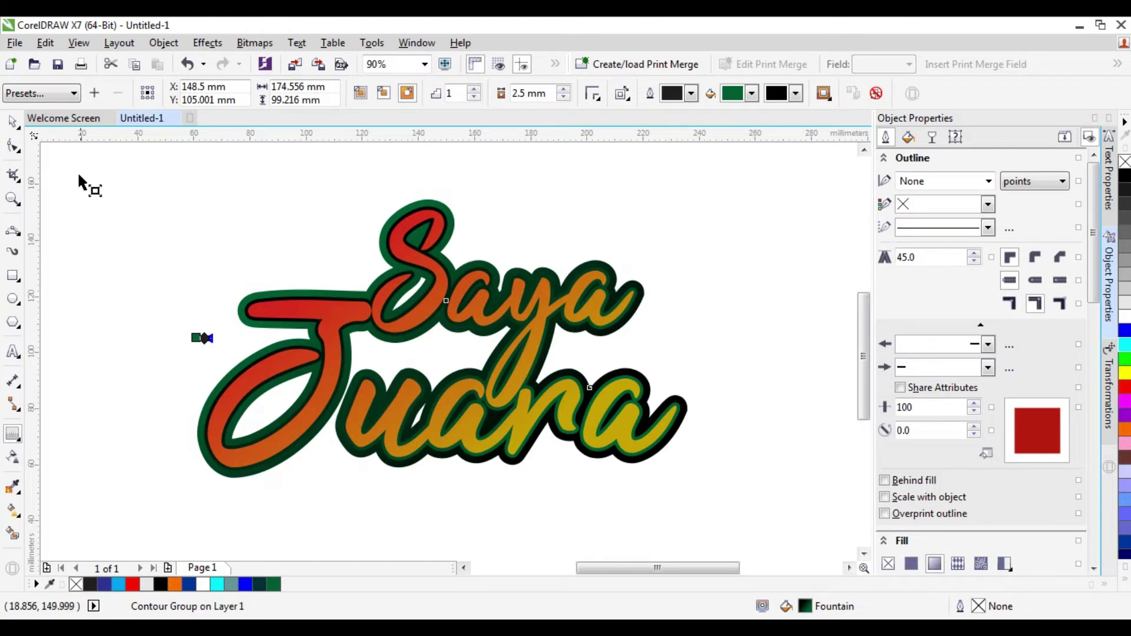
Step: Set the outer contour's fill colour to very light grey and its end colour to a slightly darker grey, and deselect it
{"action": "left_click", "coordinate": [751, 95]}
{"action": "left_click", "coordinate": [806, 127]}
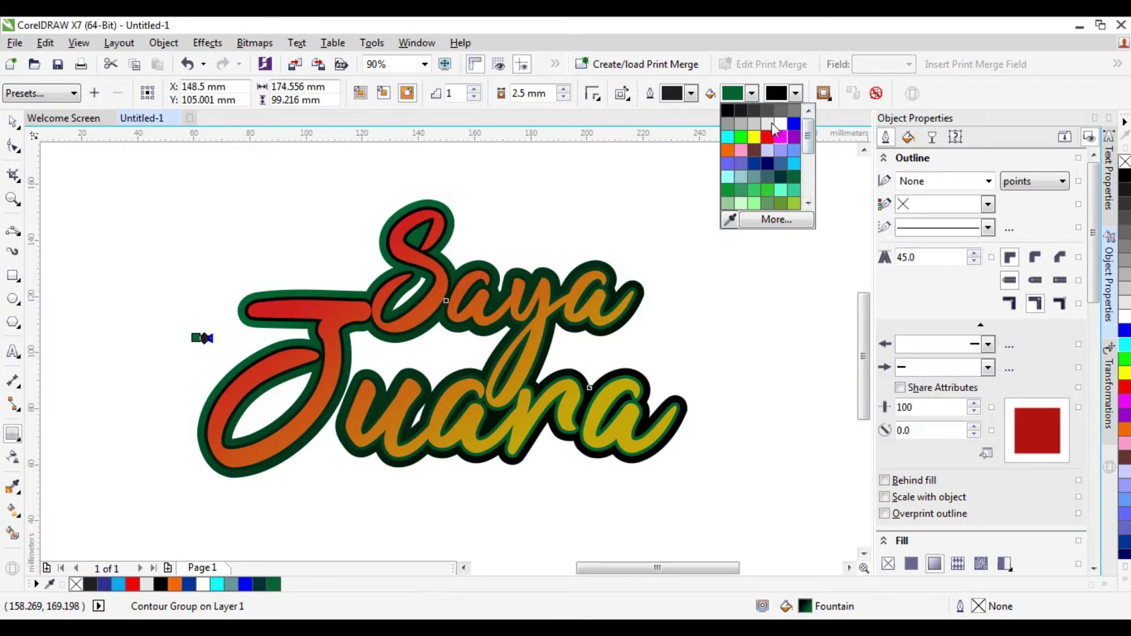
{"action": "left_click", "coordinate": [769, 122]}
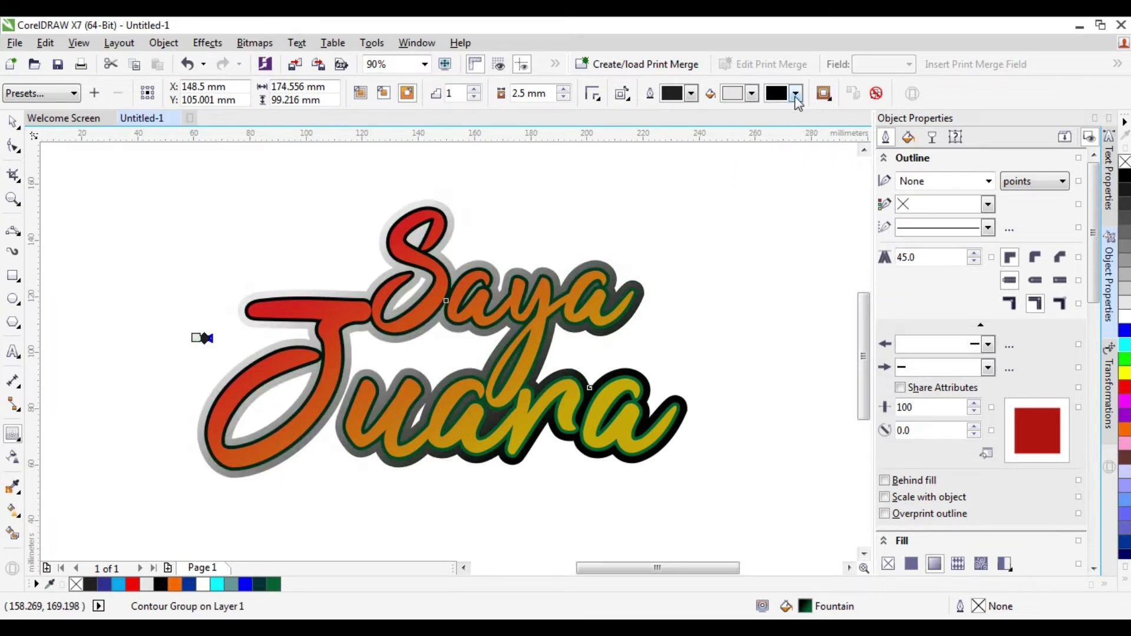
{"action": "left_click", "coordinate": [795, 93]}
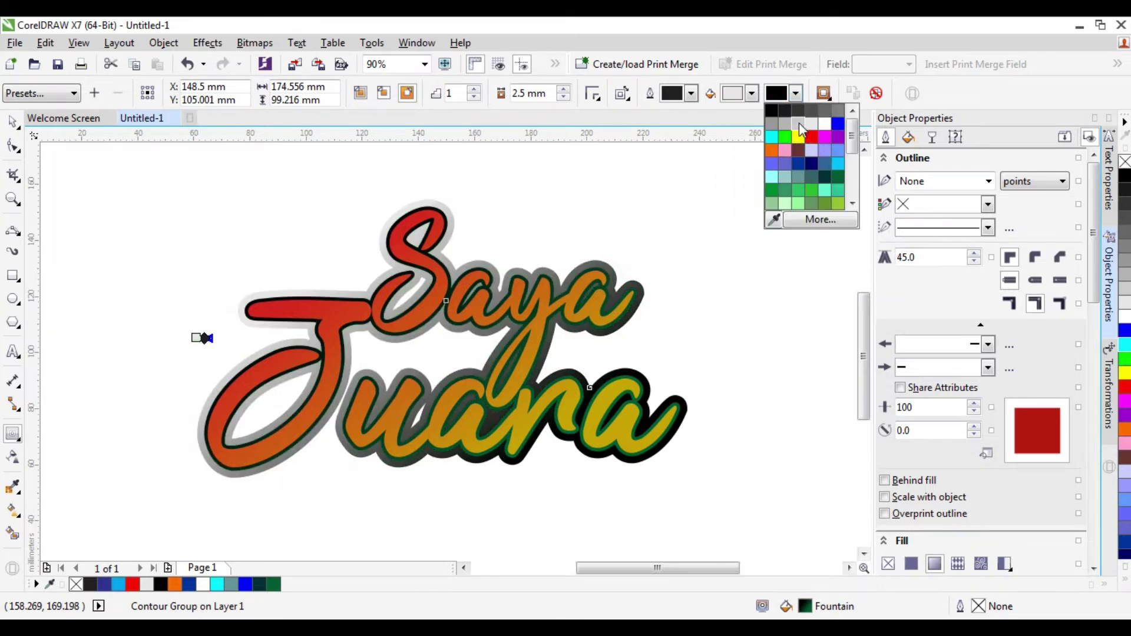
{"action": "left_click", "coordinate": [799, 125]}
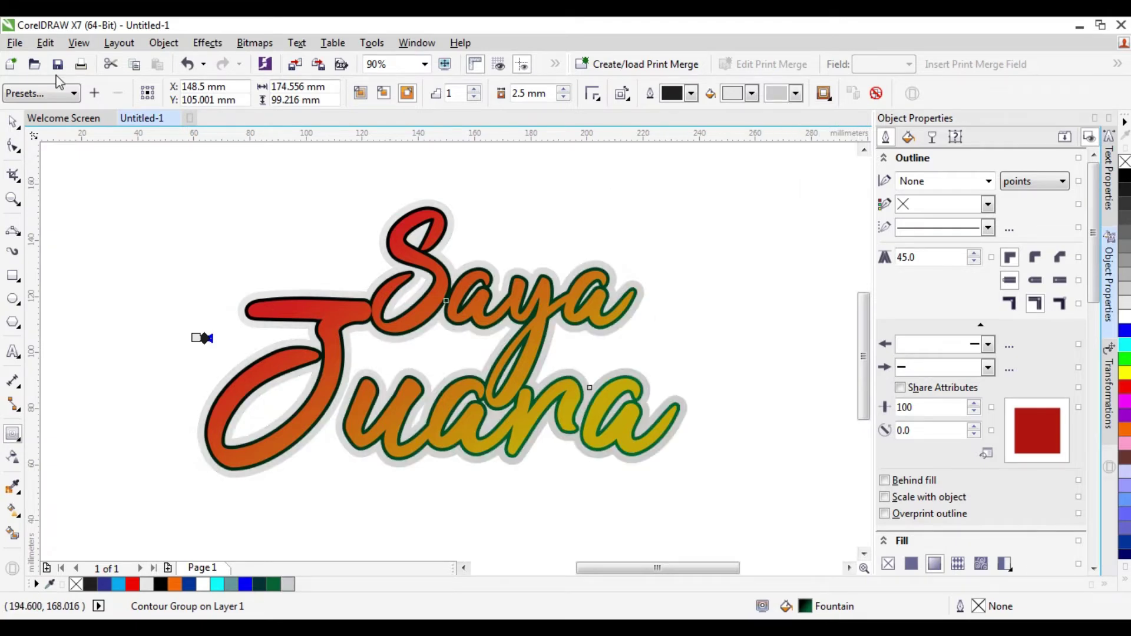
{"action": "left_click", "coordinate": [13, 120]}
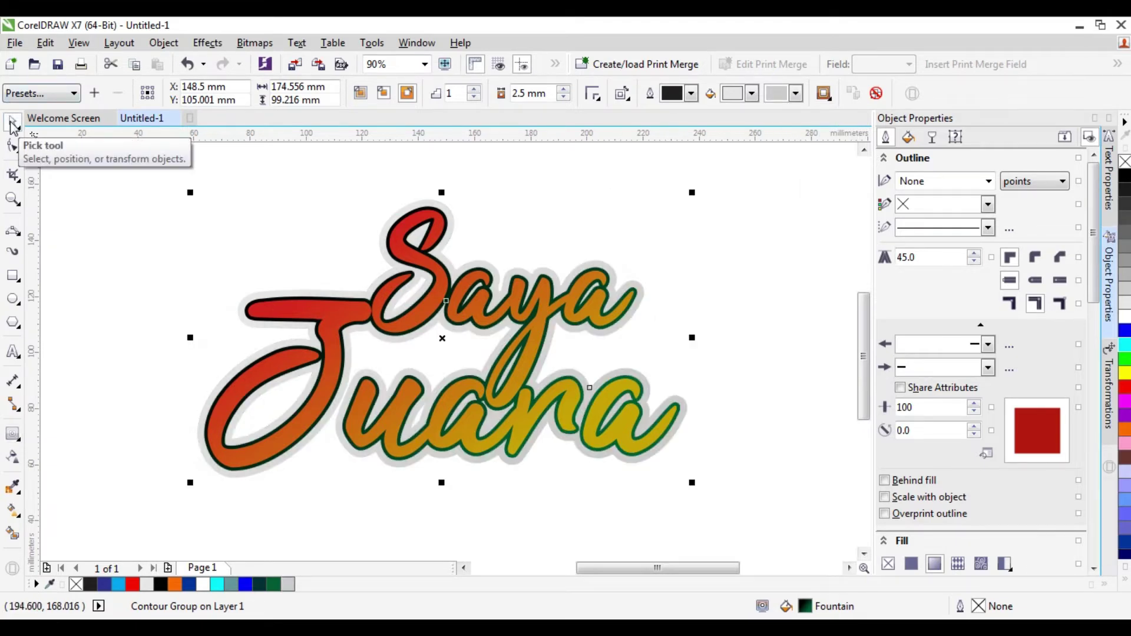
{"action": "left_click", "coordinate": [745, 291]}
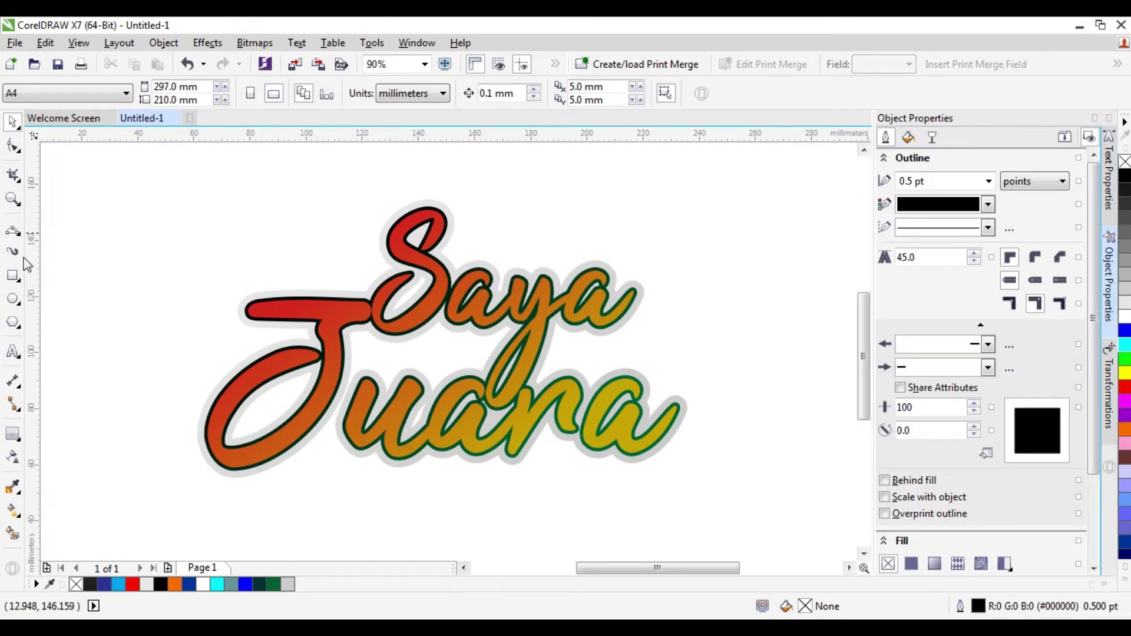
Step: Turn off snapping to objects and snapping to the page
{"action": "left_click", "coordinate": [14, 200]}
{"action": "left_click_drag", "start_coordinate": [335, 190], "coordinate": [497, 345]}
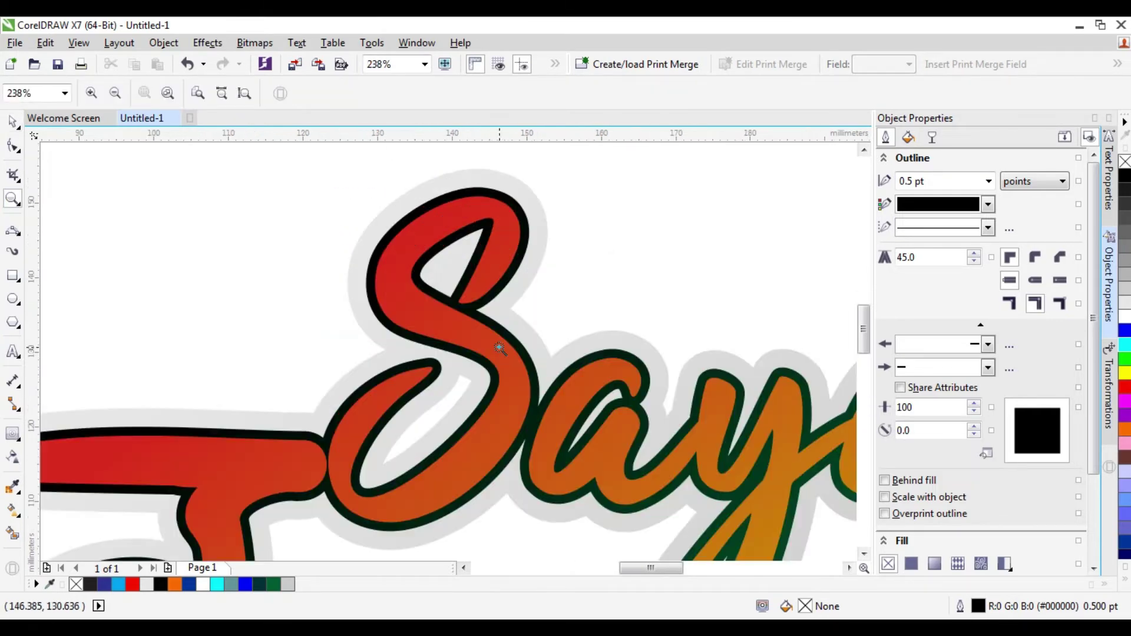
{"action": "left_click", "coordinate": [15, 232]}
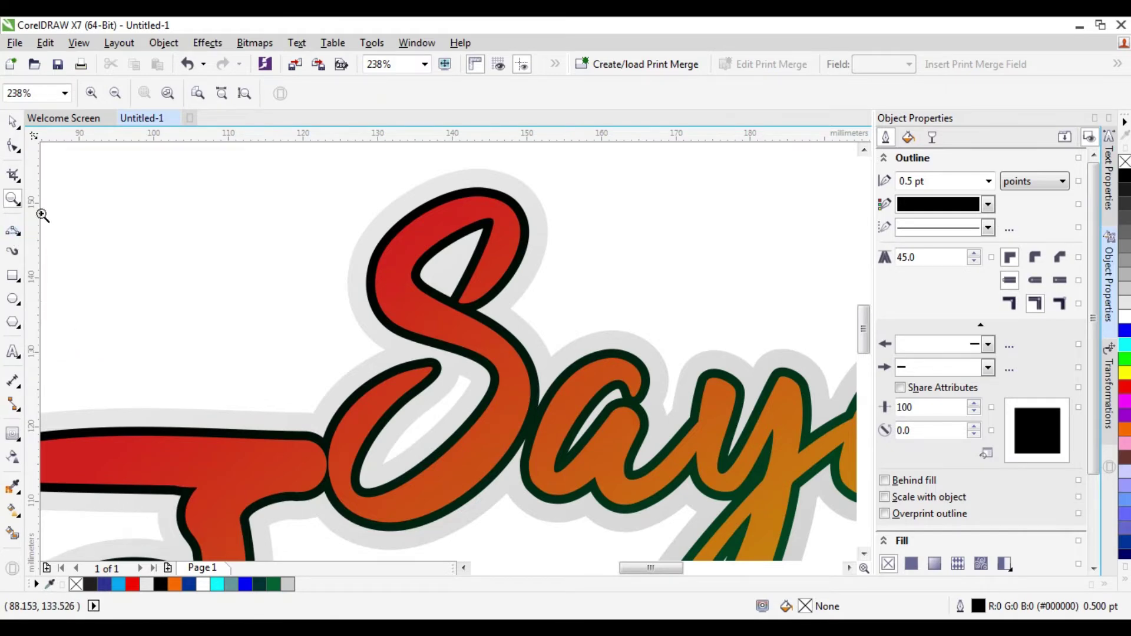
{"action": "left_click", "coordinate": [14, 233]}
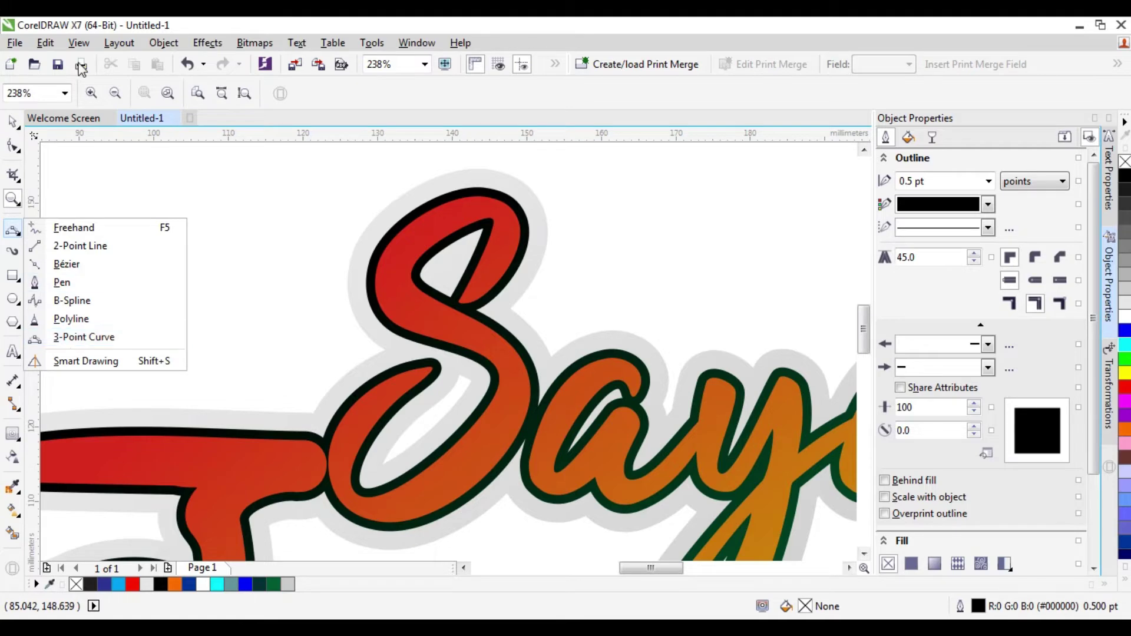
{"action": "left_click", "coordinate": [83, 45]}
{"action": "key", "text": "Right"}
{"action": "key", "text": "Right"}
{"action": "key", "text": "Right"}
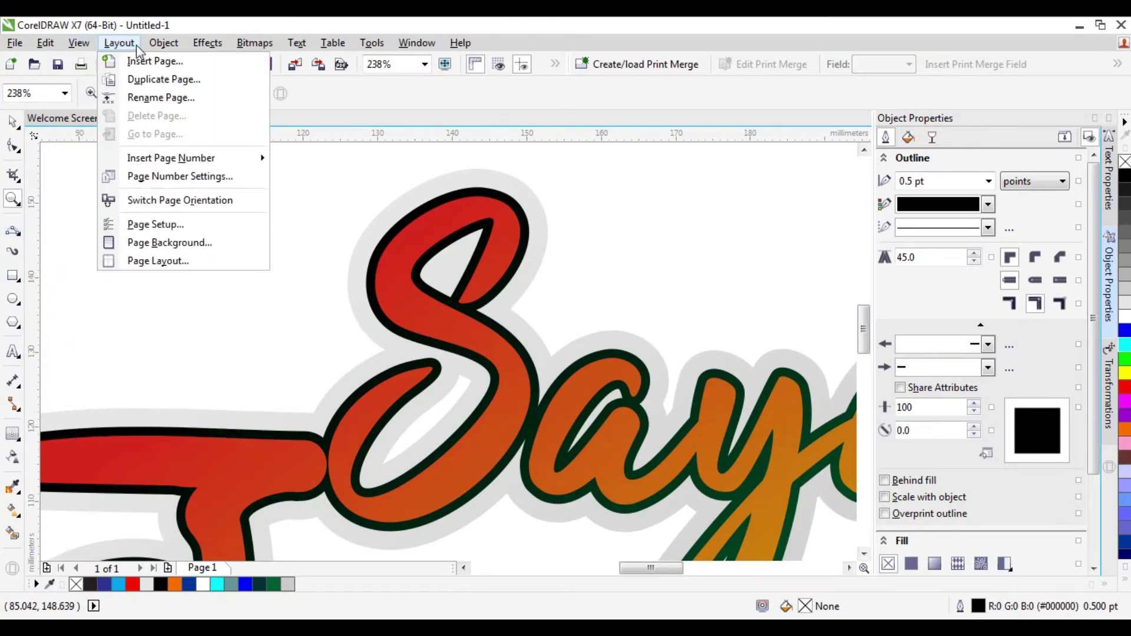
{"action": "left_click", "coordinate": [78, 46]}
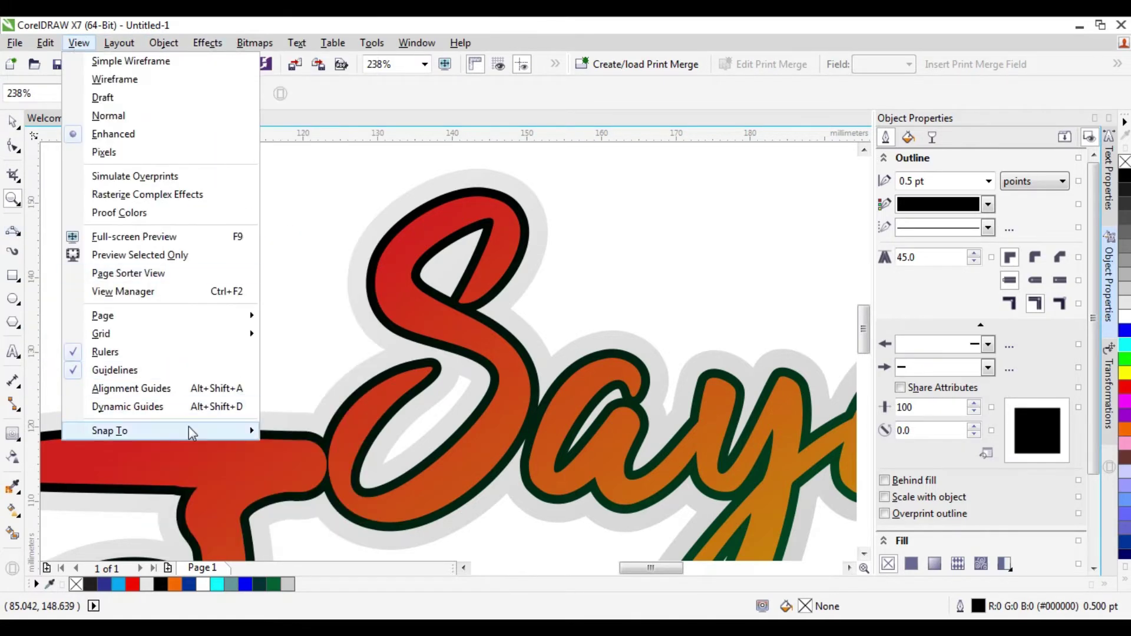
{"action": "mouse_move", "coordinate": [189, 428]}
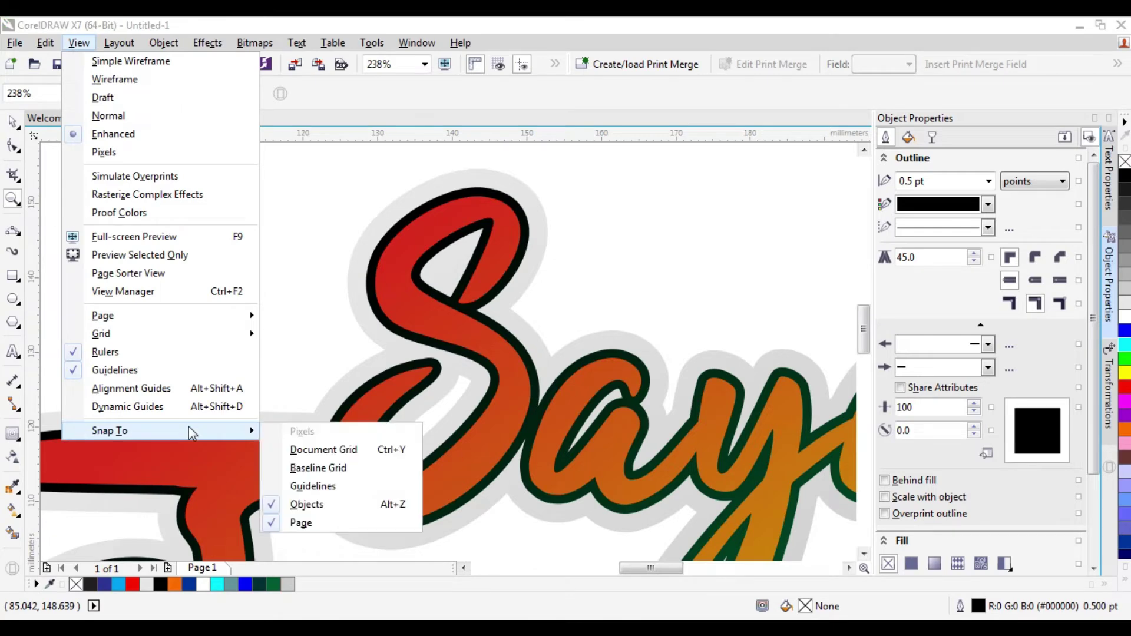
{"action": "left_click", "coordinate": [321, 508]}
{"action": "left_click", "coordinate": [79, 42]}
{"action": "mouse_move", "coordinate": [213, 437]}
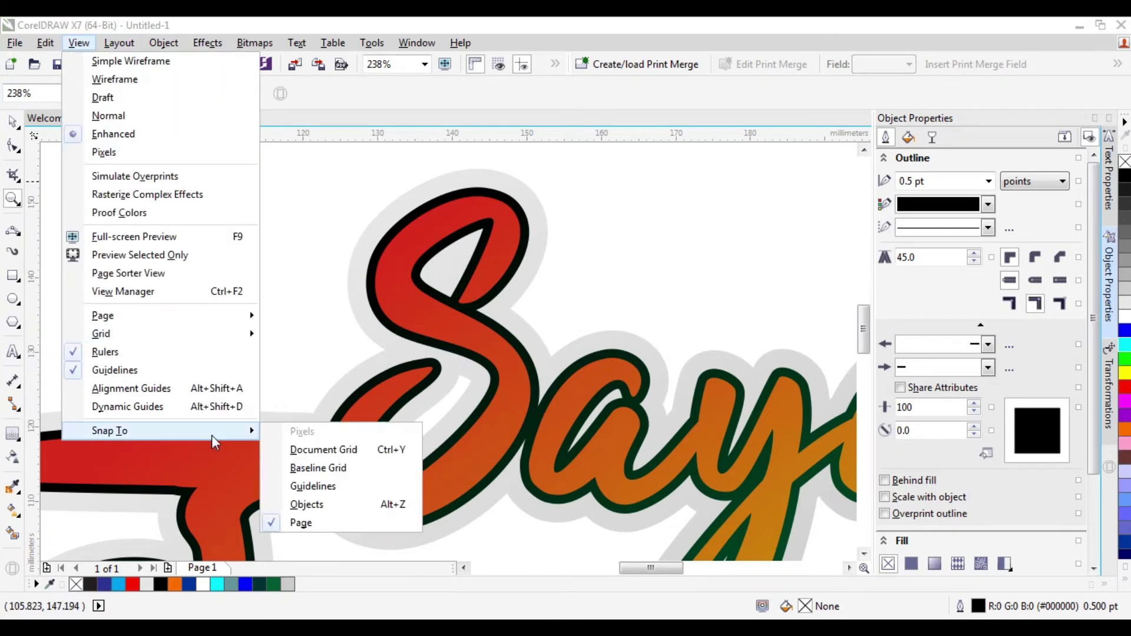
{"action": "left_click", "coordinate": [298, 522]}
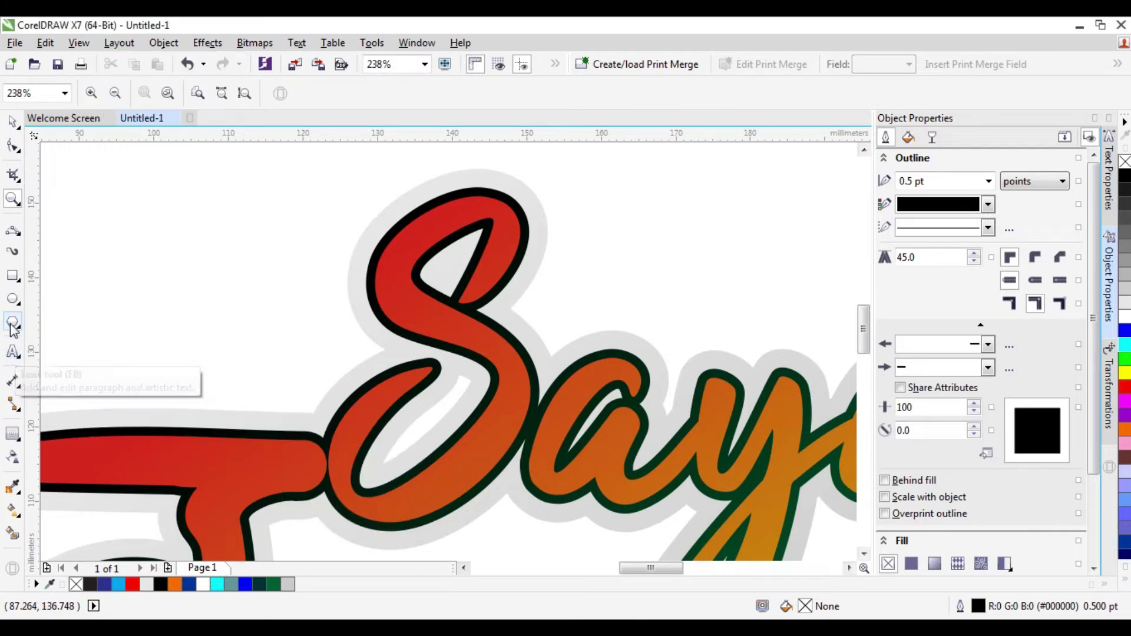
Step: Draw a closed crescent about 7.1 mm wide and 1.5 mm high inside the upper curve of the S, using two 3-point curves
{"action": "left_click", "coordinate": [13, 233]}
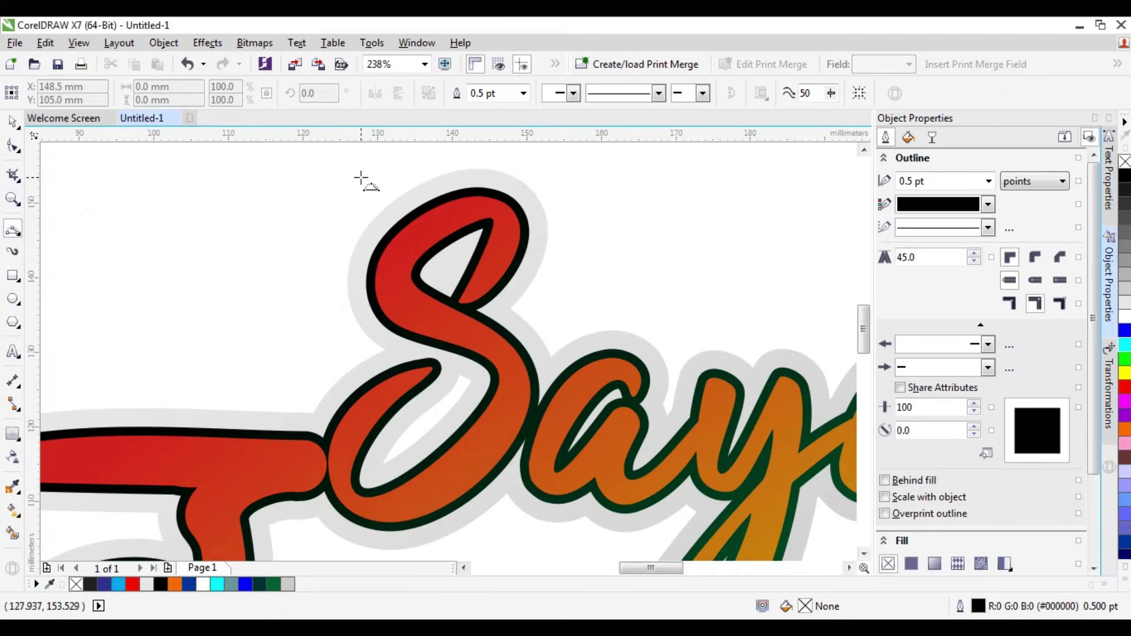
{"action": "left_click", "coordinate": [13, 199]}
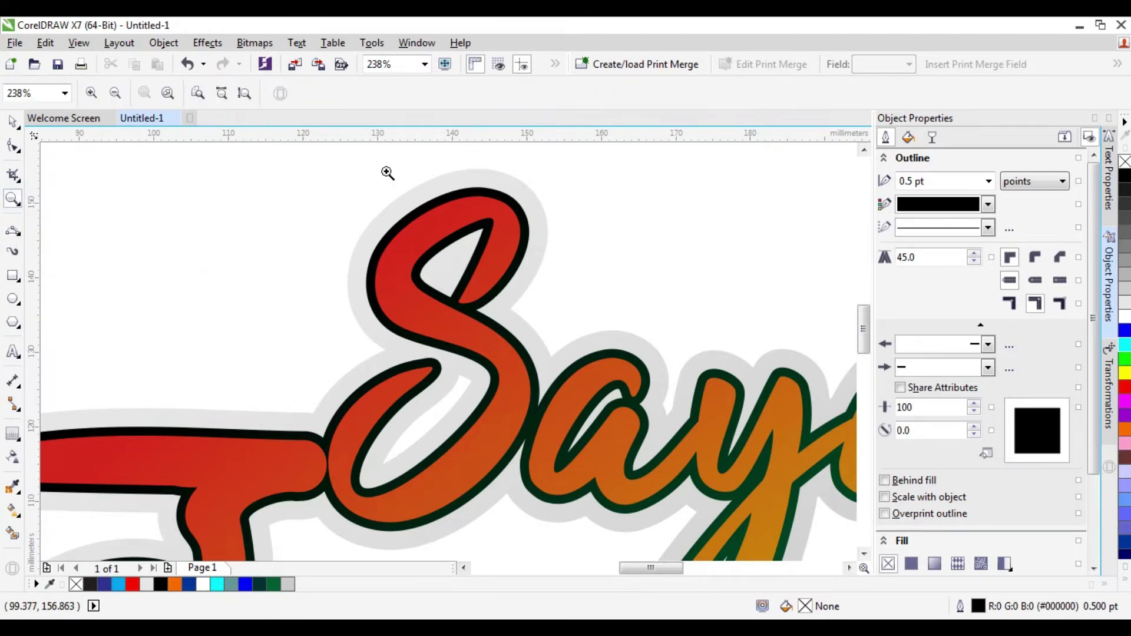
{"action": "left_click_drag", "start_coordinate": [368, 183], "coordinate": [575, 268]}
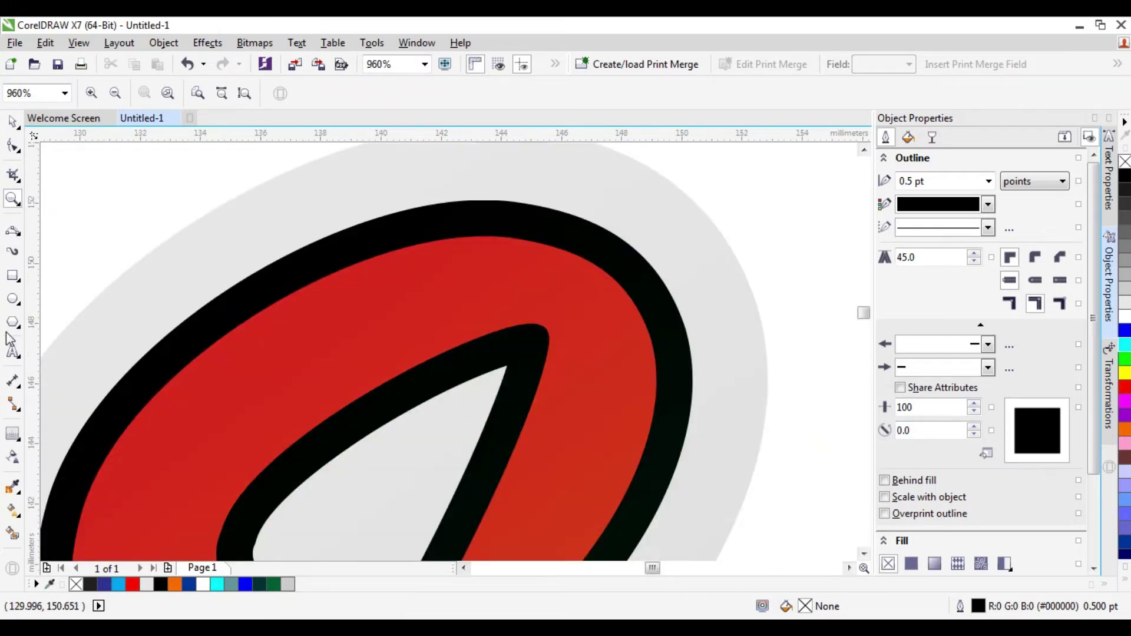
{"action": "left_click", "coordinate": [14, 233]}
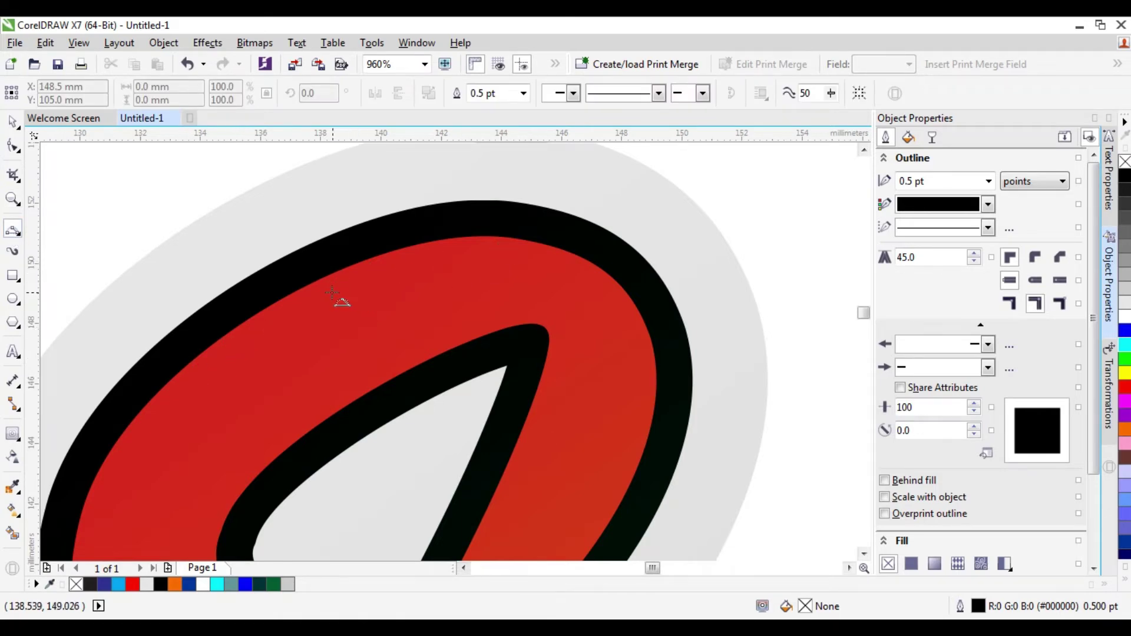
{"action": "mouse_move", "coordinate": [326, 292]}
{"action": "left_mouse_down"}
{"action": "mouse_move", "coordinate": [542, 245]}
{"action": "mouse_move", "coordinate": [539, 257]}
{"action": "left_mouse_up"}
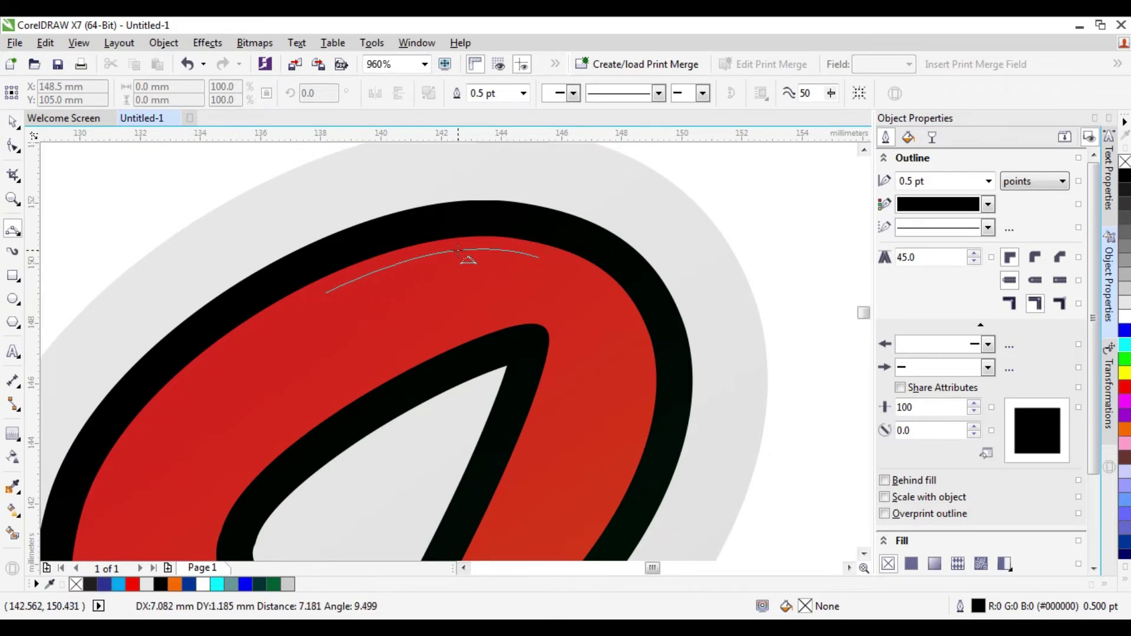
{"action": "left_click", "coordinate": [459, 251]}
{"action": "left_click_drag", "start_coordinate": [539, 259], "coordinate": [328, 293]}
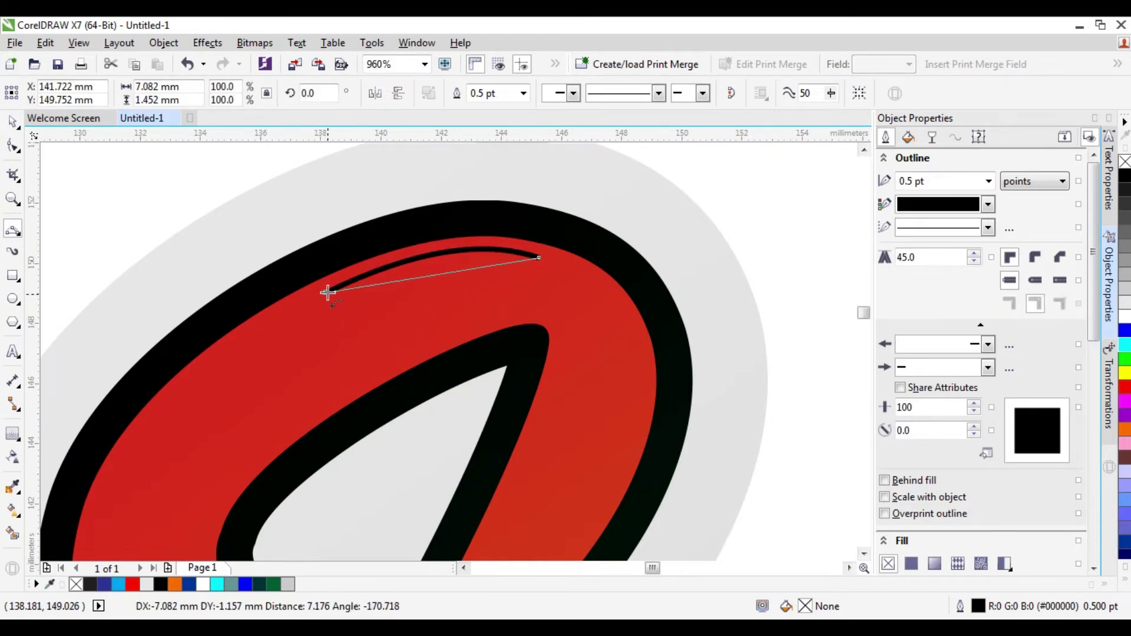
{"action": "left_click", "coordinate": [451, 264]}
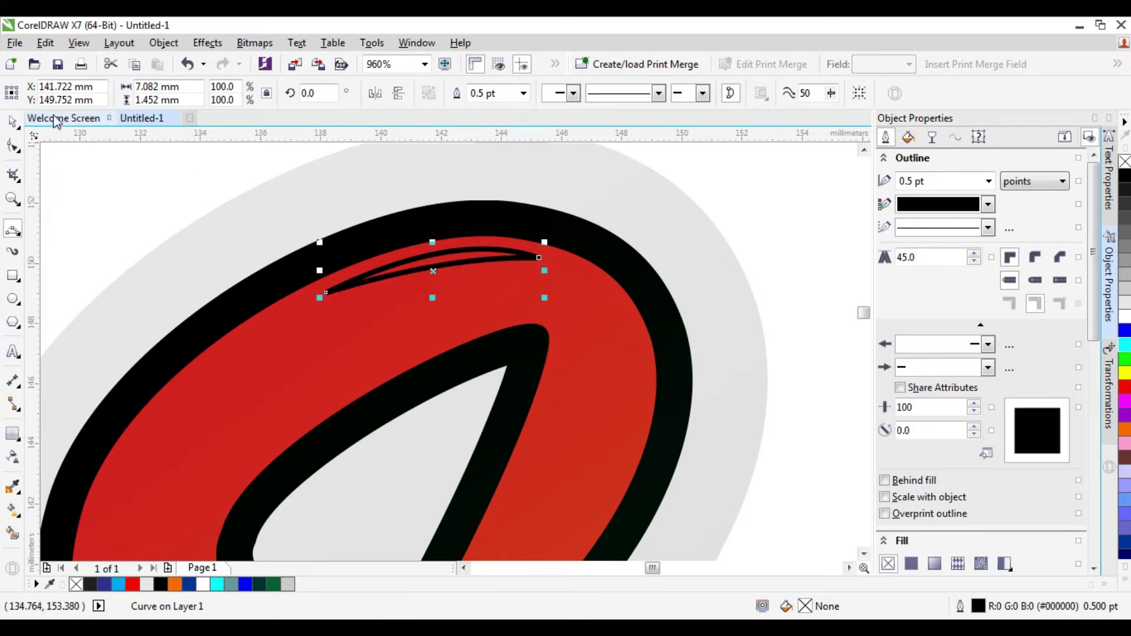
Step: Fill the crescent on the S with white and set its outline width to None
{"action": "left_click", "coordinate": [13, 123]}
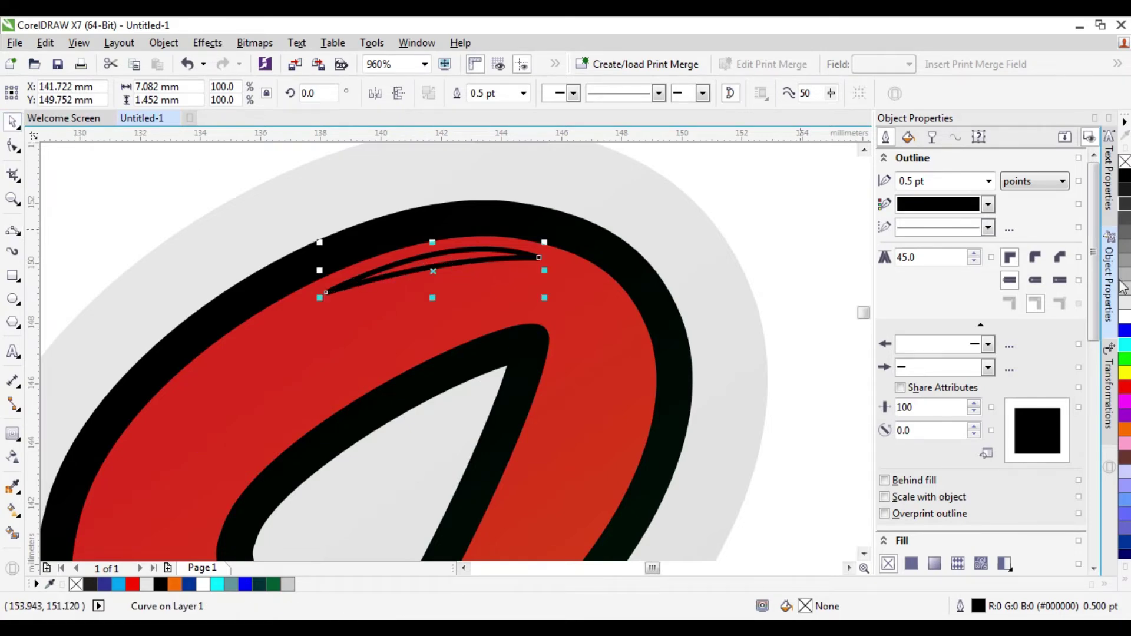
{"action": "left_click", "coordinate": [1124, 317]}
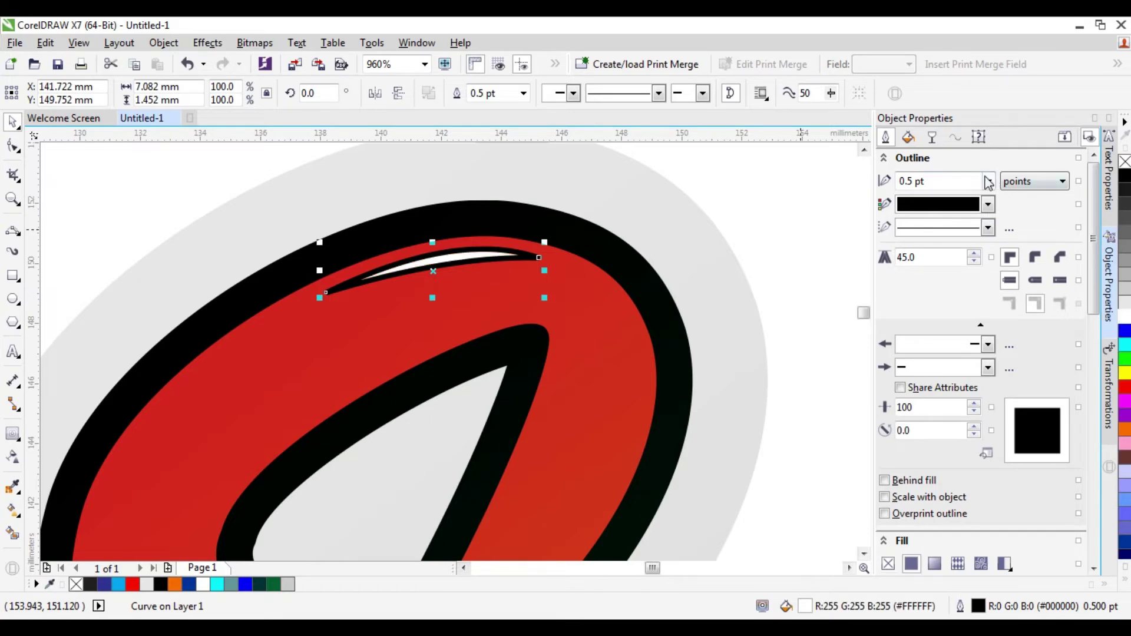
{"action": "left_click", "coordinate": [988, 180]}
{"action": "scroll", "coordinate": [943, 247], "scroll_direction": "up", "scroll_amount": 3}
{"action": "left_click", "coordinate": [973, 200]}
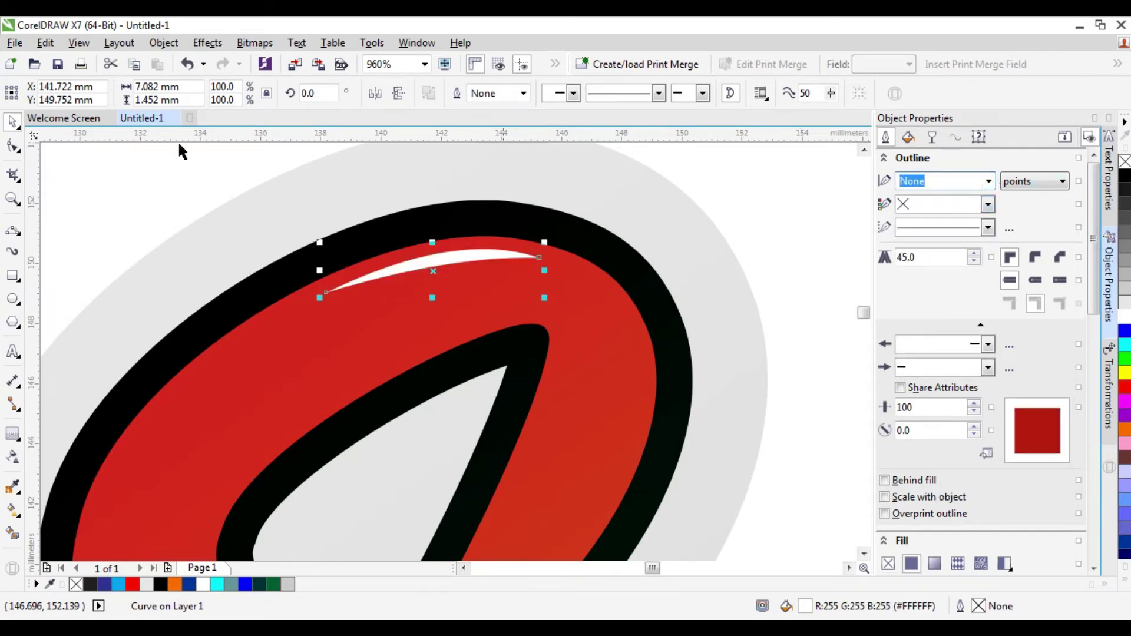
{"action": "left_click", "coordinate": [424, 64]}
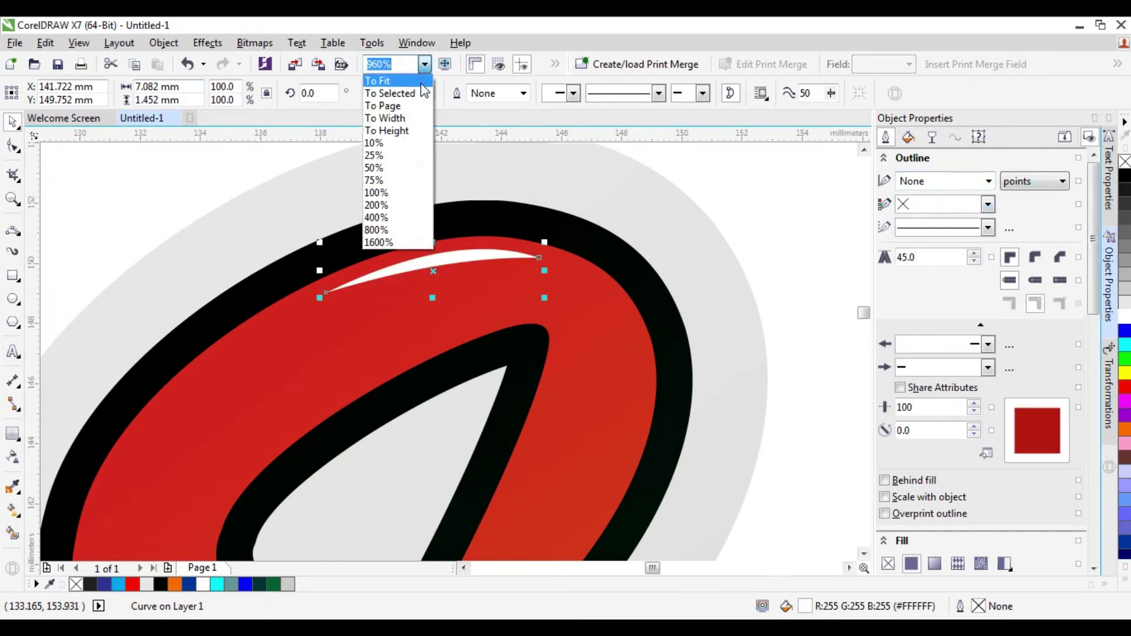
{"action": "left_click", "coordinate": [427, 95]}
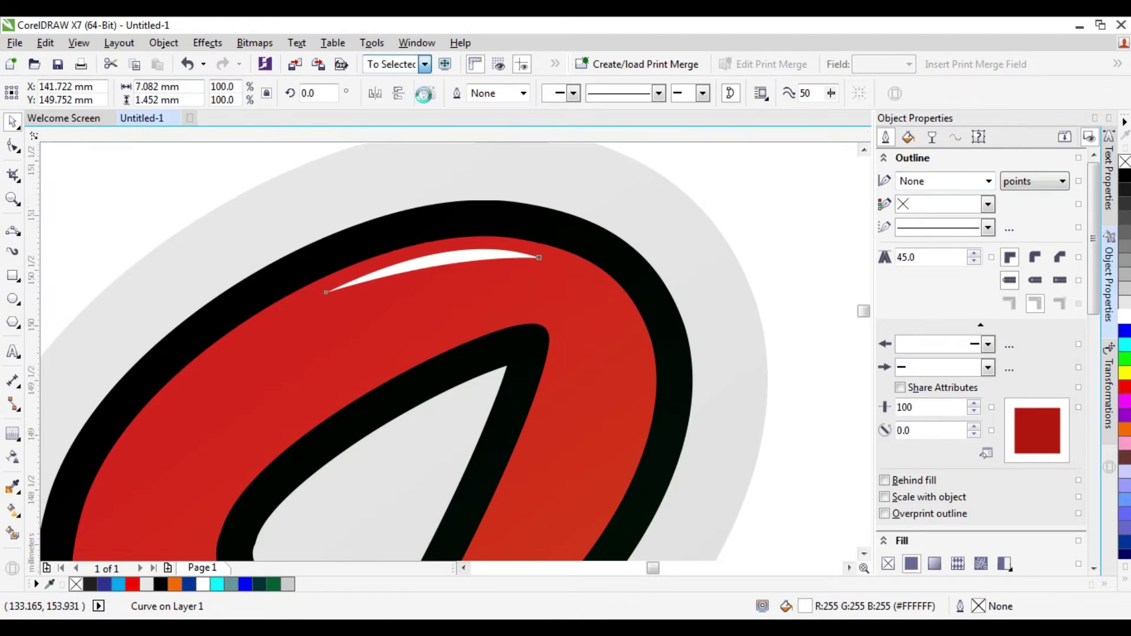
{"action": "left_click", "coordinate": [424, 63]}
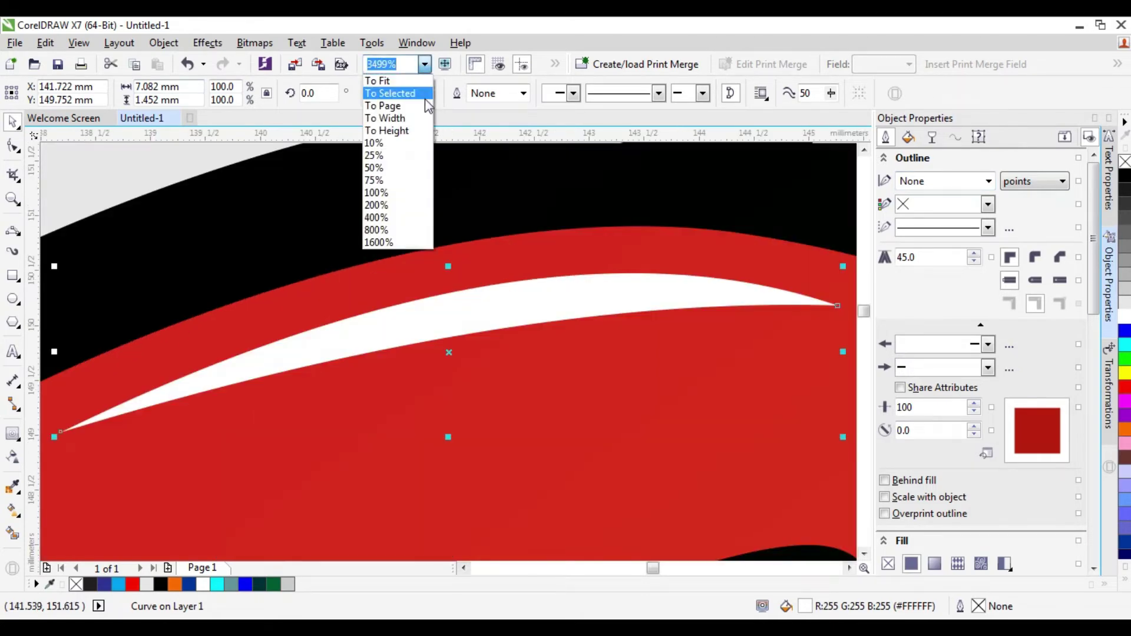
{"action": "left_click", "coordinate": [421, 82]}
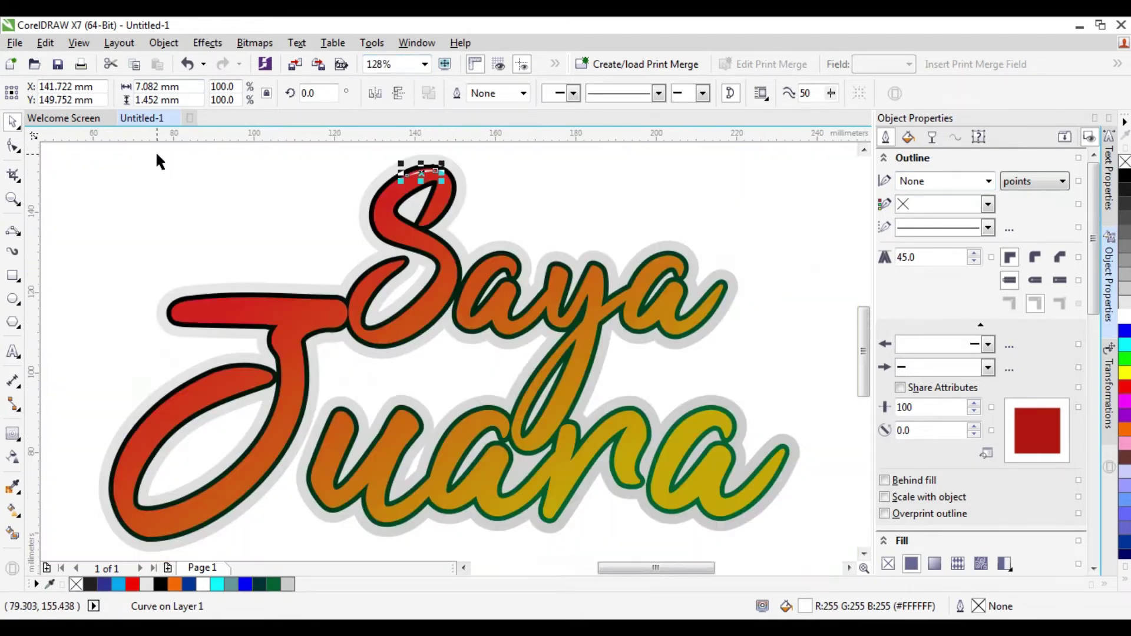
Step: Draw a closed crescent about 7.3 mm wide and 2.3 mm high inside the bottom curve of the S, using two 3-point curves
{"action": "left_click", "coordinate": [104, 171]}
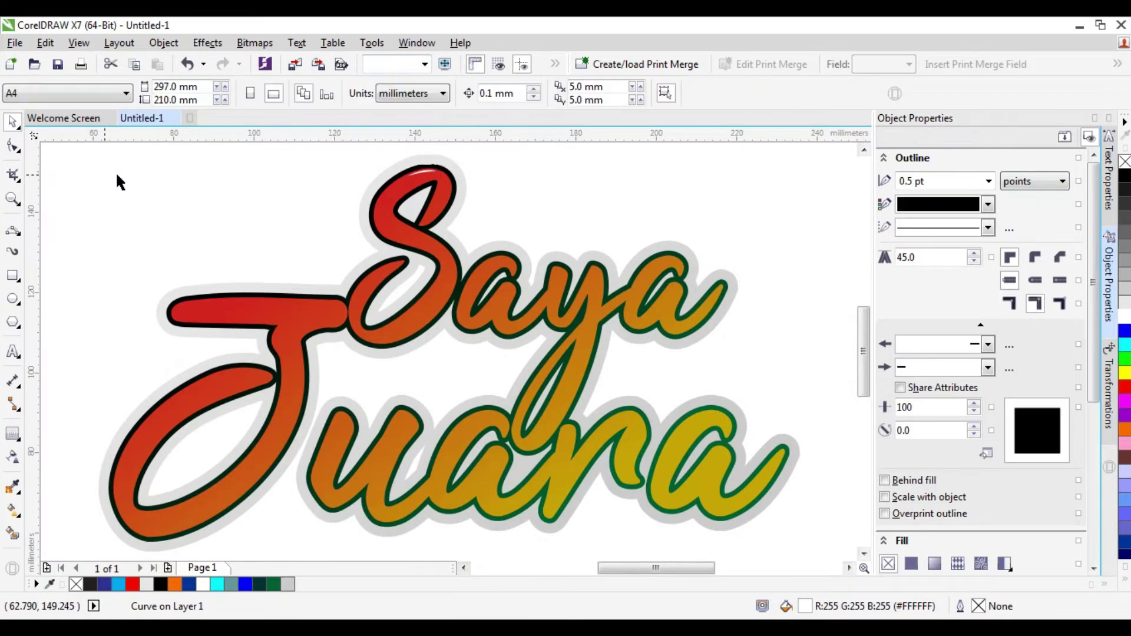
{"action": "left_click", "coordinate": [13, 198]}
{"action": "left_click_drag", "start_coordinate": [345, 167], "coordinate": [627, 340]}
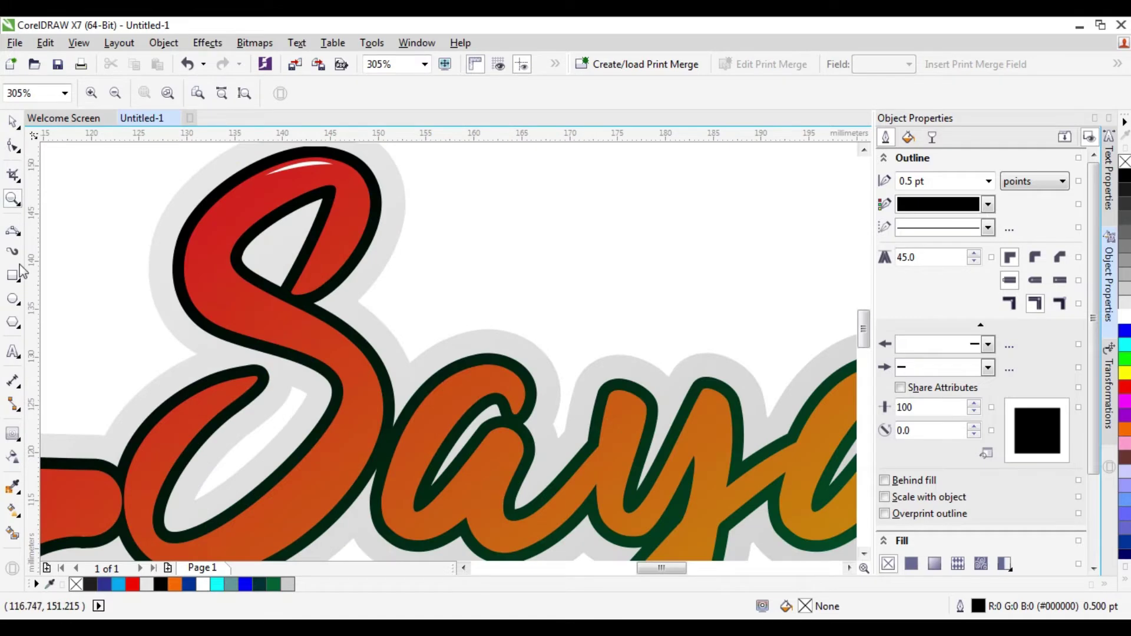
{"action": "left_click", "coordinate": [12, 231]}
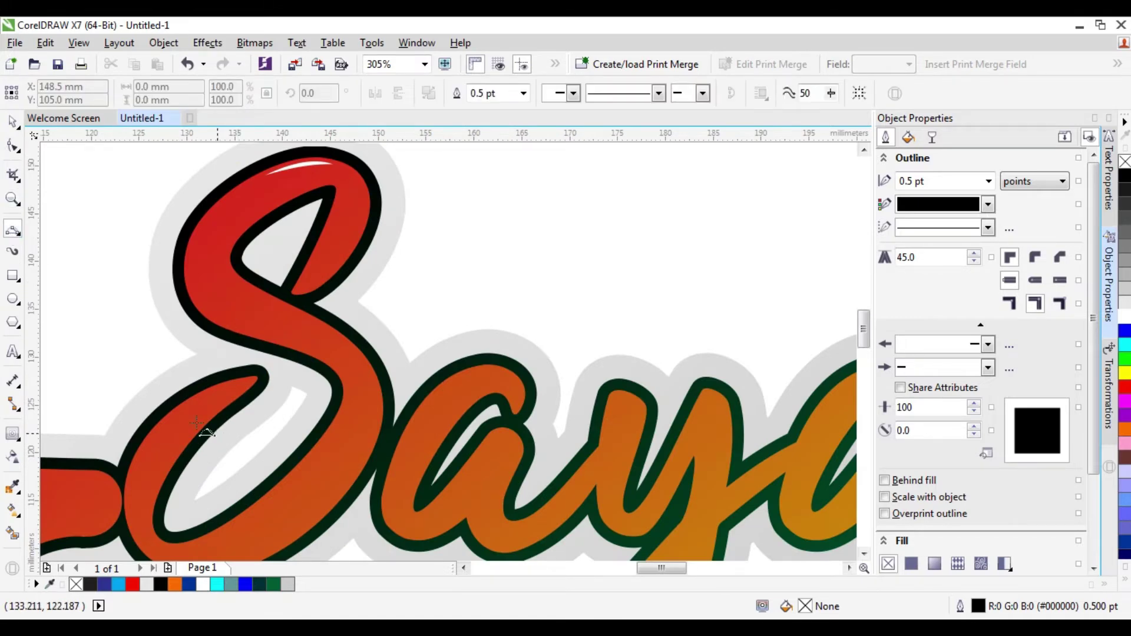
{"action": "mouse_move", "coordinate": [154, 541]}
{"action": "left_mouse_down"}
{"action": "mouse_move", "coordinate": [189, 548]}
{"action": "mouse_move", "coordinate": [223, 532]}
{"action": "mouse_move", "coordinate": [180, 546]}
{"action": "mouse_move", "coordinate": [225, 508]}
{"action": "left_mouse_up"}
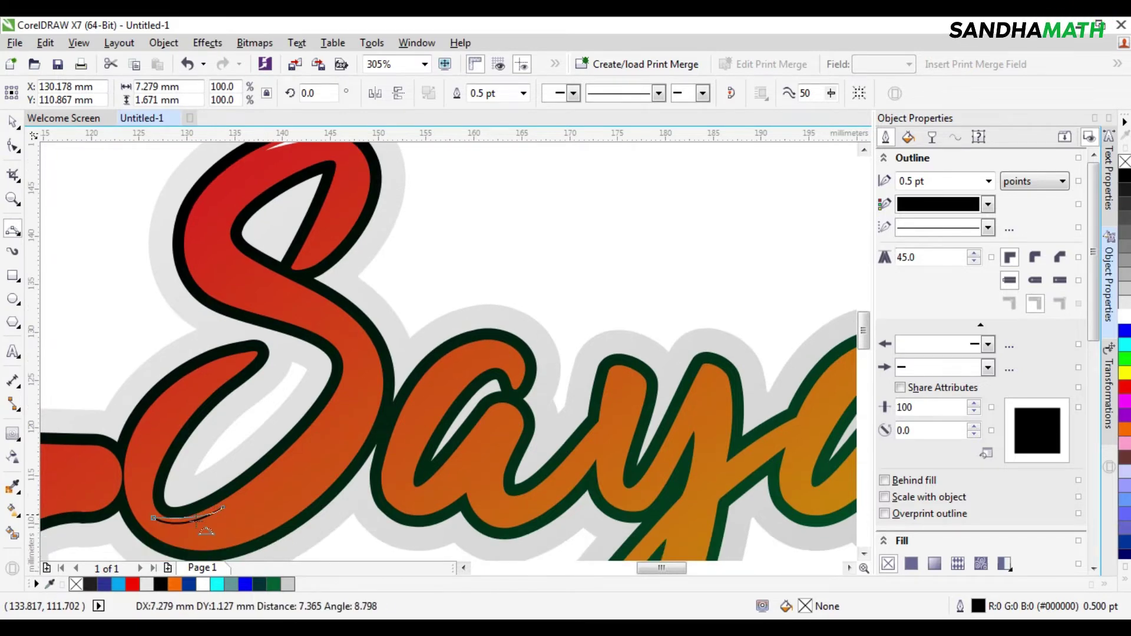
{"action": "left_click", "coordinate": [188, 533]}
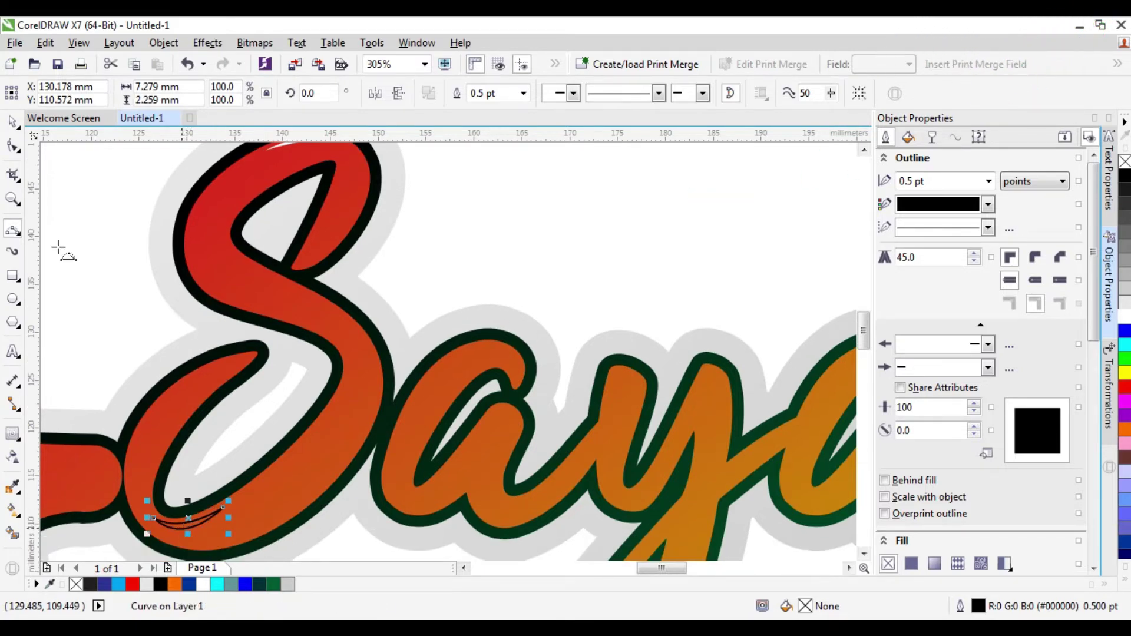
Step: Fill the crescent in the bottom curve of the S with white and remove its outline
{"action": "left_click", "coordinate": [13, 123]}
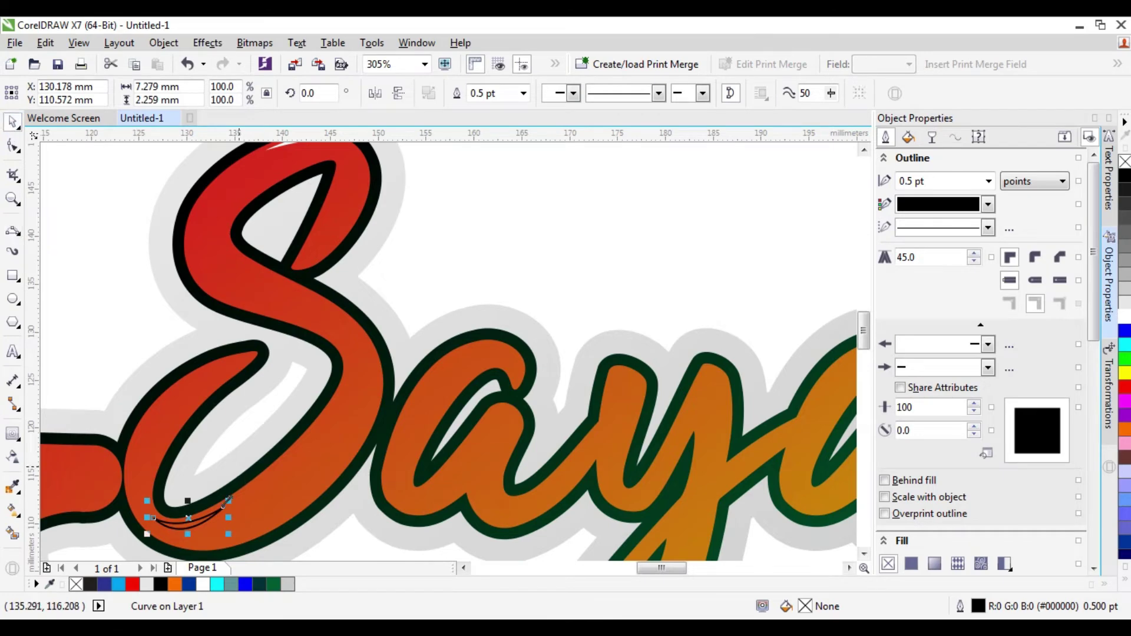
{"action": "left_click", "coordinate": [205, 584]}
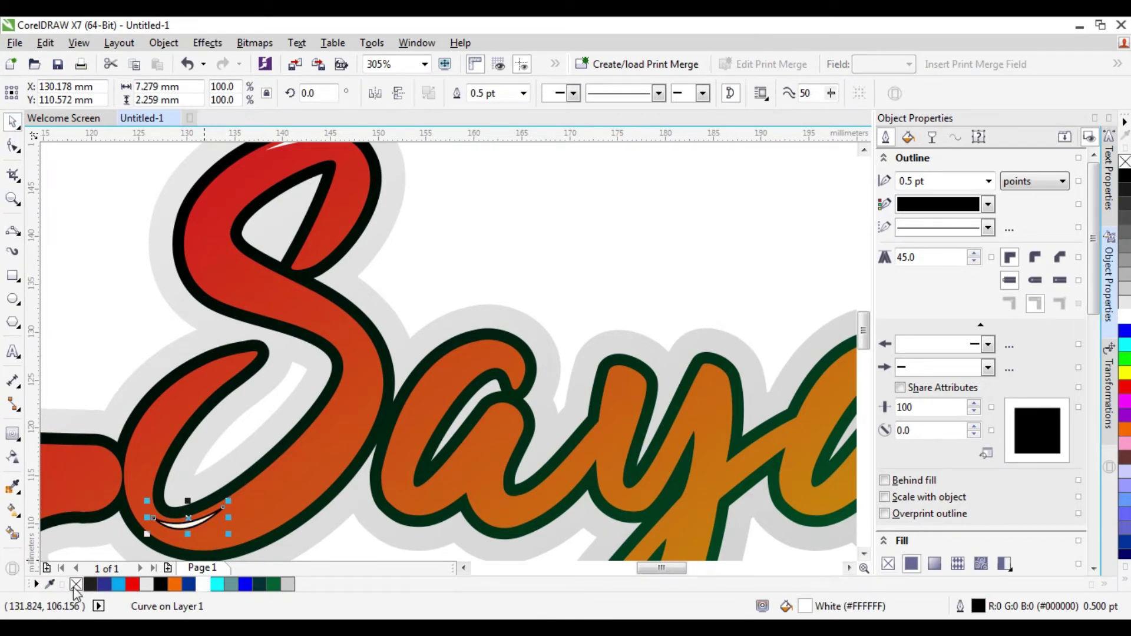
{"action": "right_click", "coordinate": [75, 586]}
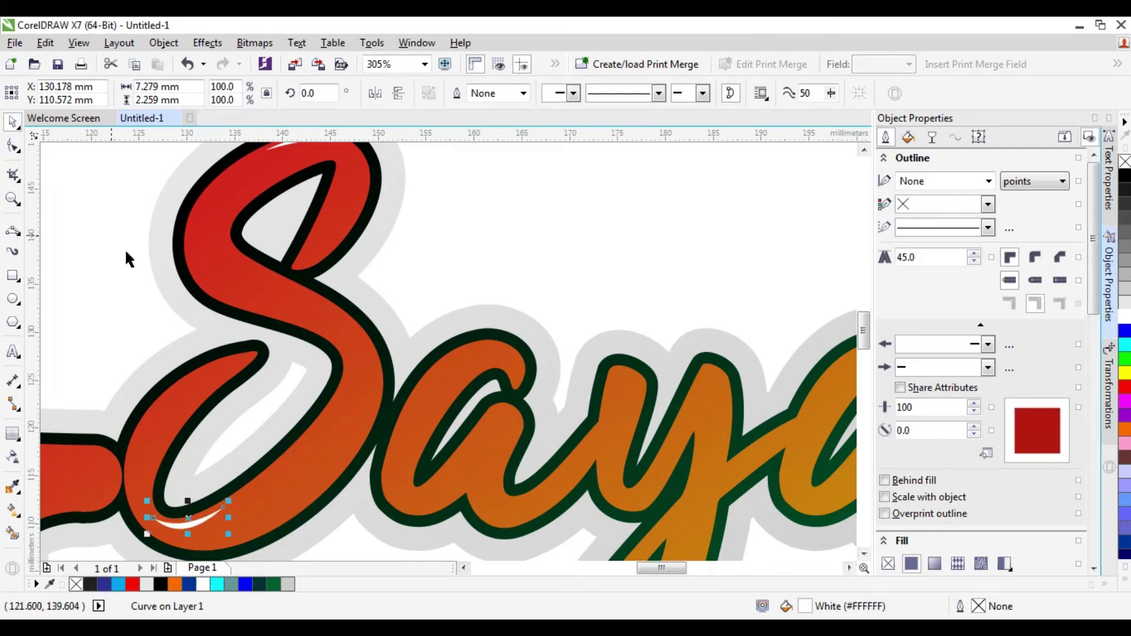
{"action": "left_click", "coordinate": [456, 306]}
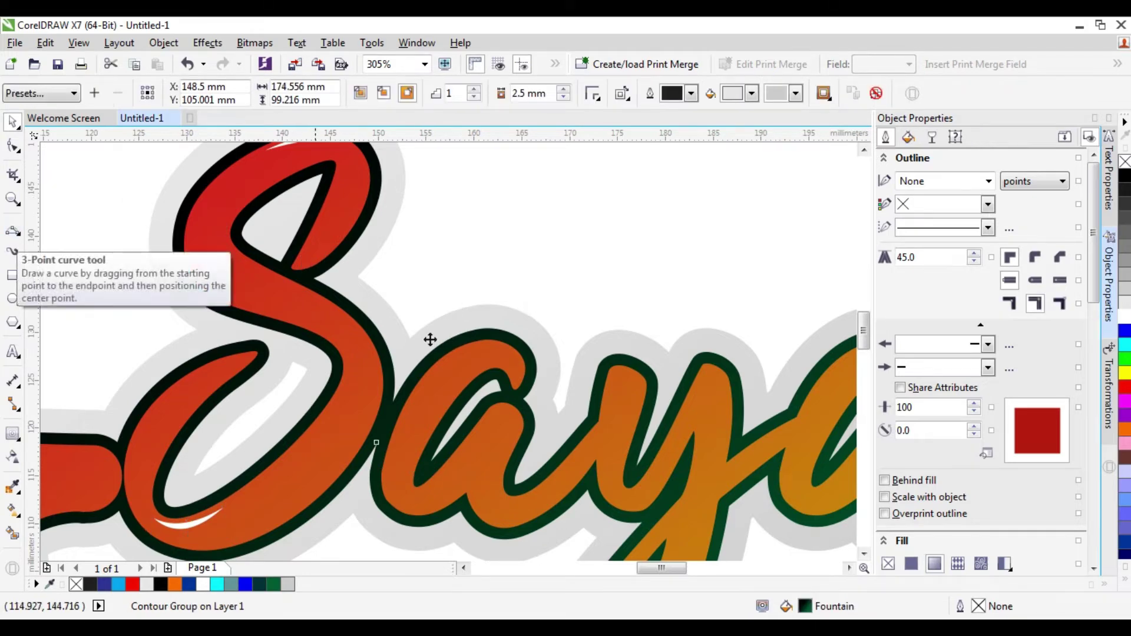
Step: Draw a closed crescent about 1.7 mm wide and 6.1 mm high along the right-hand bend of the S, using two 3-point curves
{"action": "left_click", "coordinate": [13, 229]}
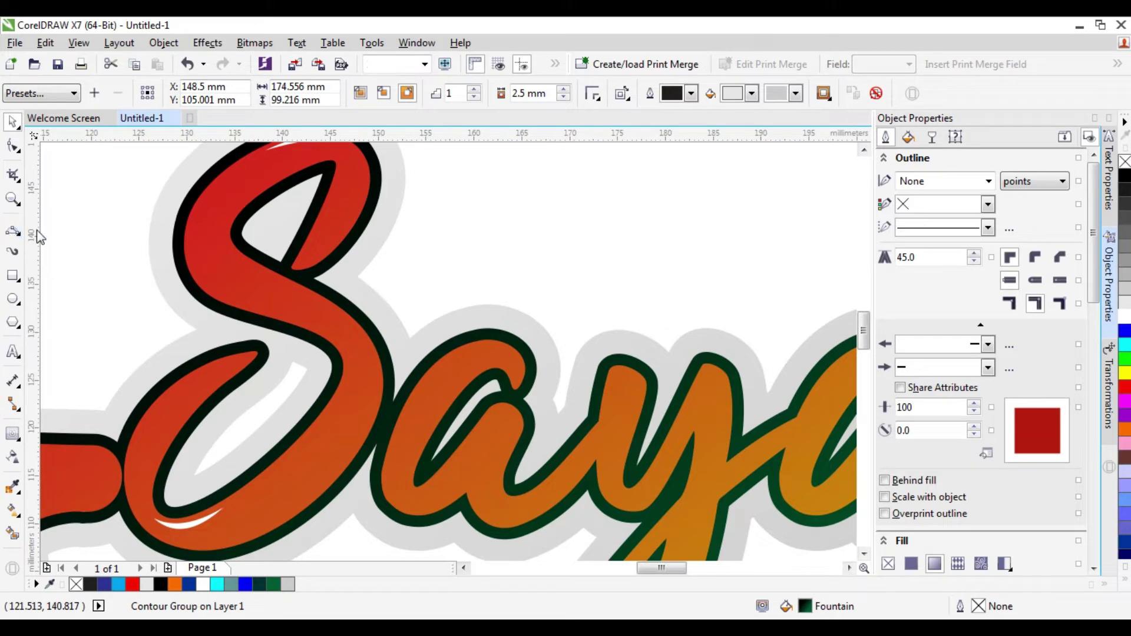
{"action": "left_click_drag", "start_coordinate": [376, 375], "coordinate": [359, 433]}
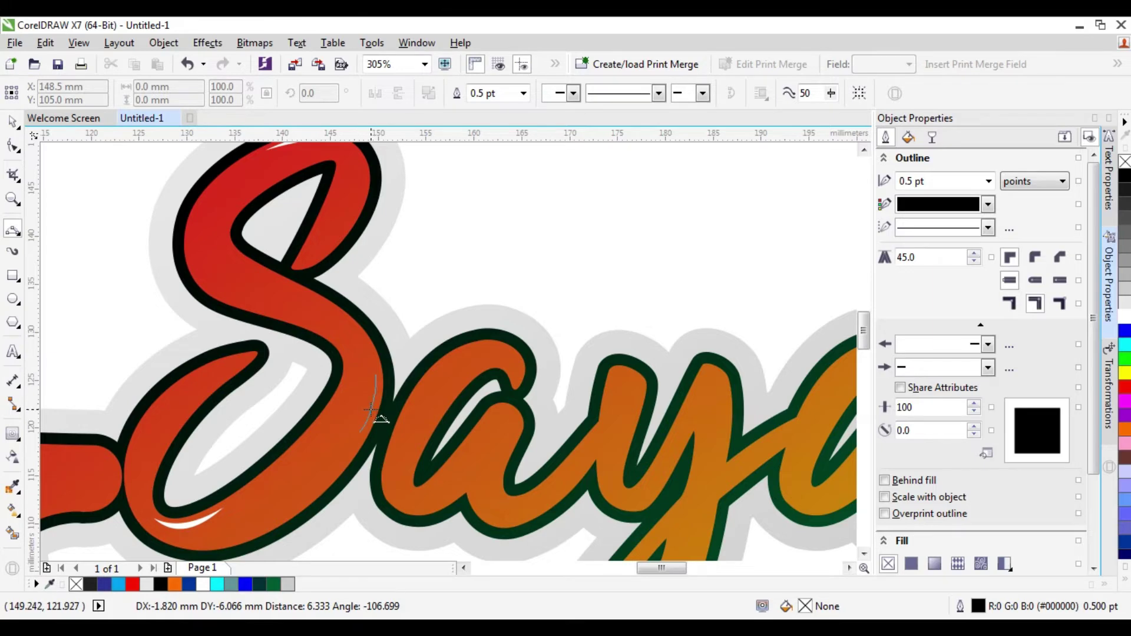
{"action": "left_click", "coordinate": [371, 410]}
{"action": "left_click_drag", "start_coordinate": [376, 376], "coordinate": [359, 434]}
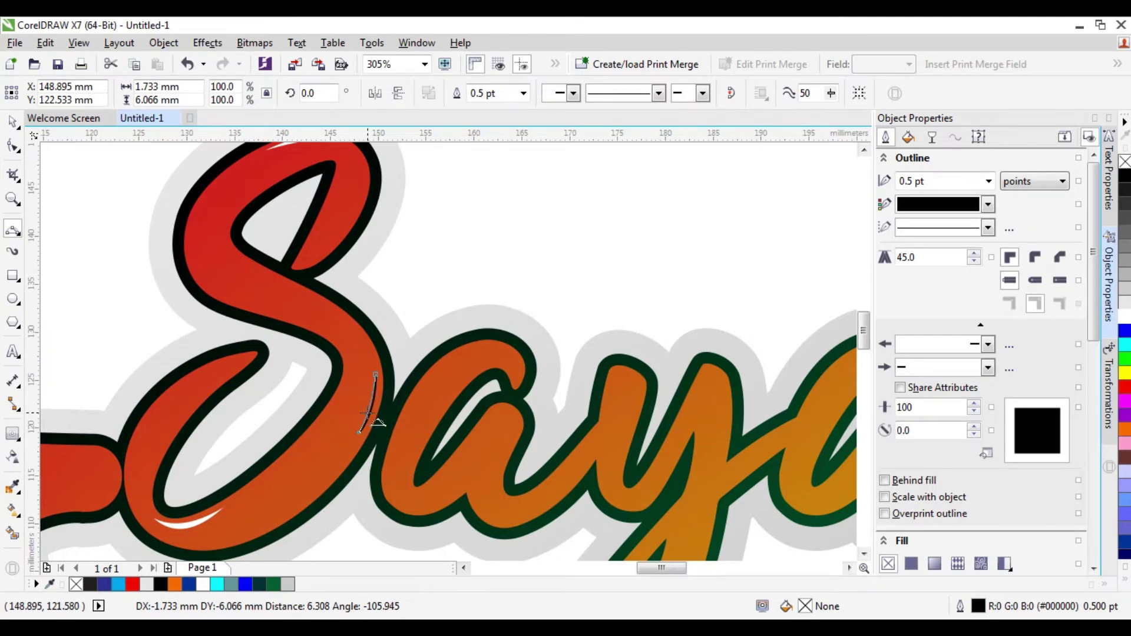
{"action": "left_click", "coordinate": [377, 421]}
Step: Fill the crescent on the right-hand bend of the S with white, remove its outline and nudge it 0.3 mm to the right
{"action": "left_click", "coordinate": [13, 122]}
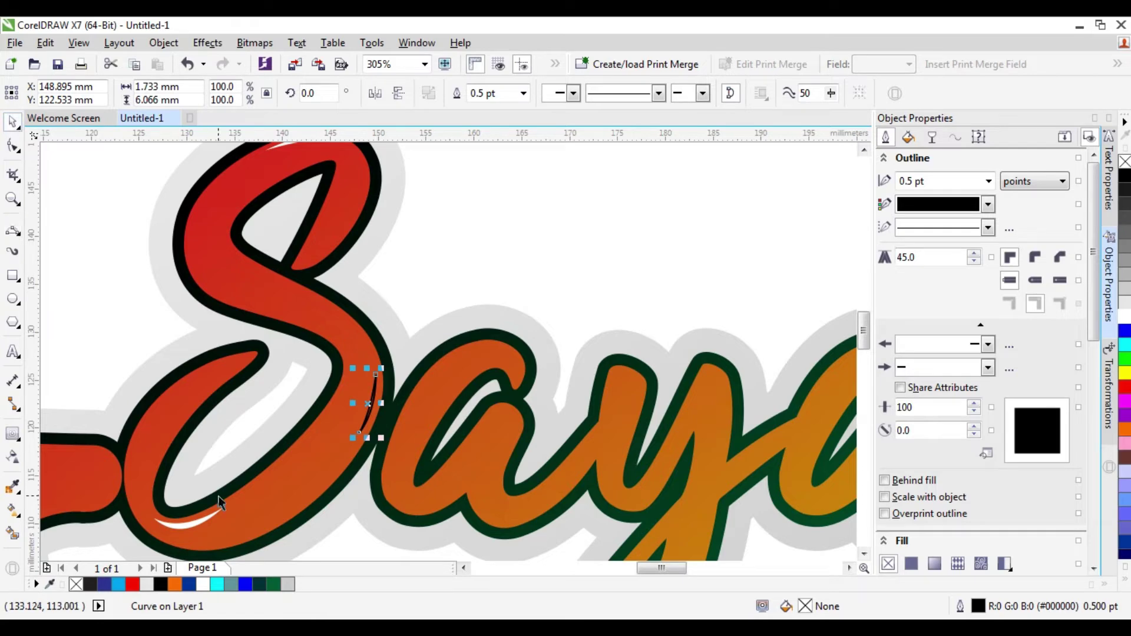
{"action": "left_click", "coordinate": [203, 584]}
{"action": "right_click", "coordinate": [76, 587]}
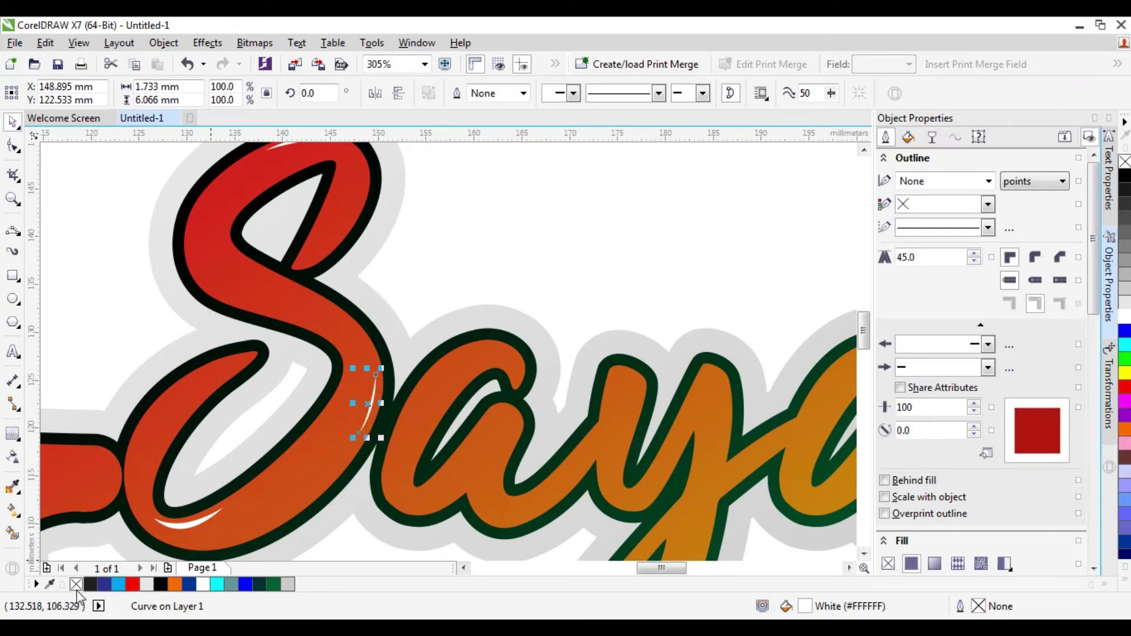
{"action": "key", "text": "Right"}
{"action": "key", "text": "Right"}
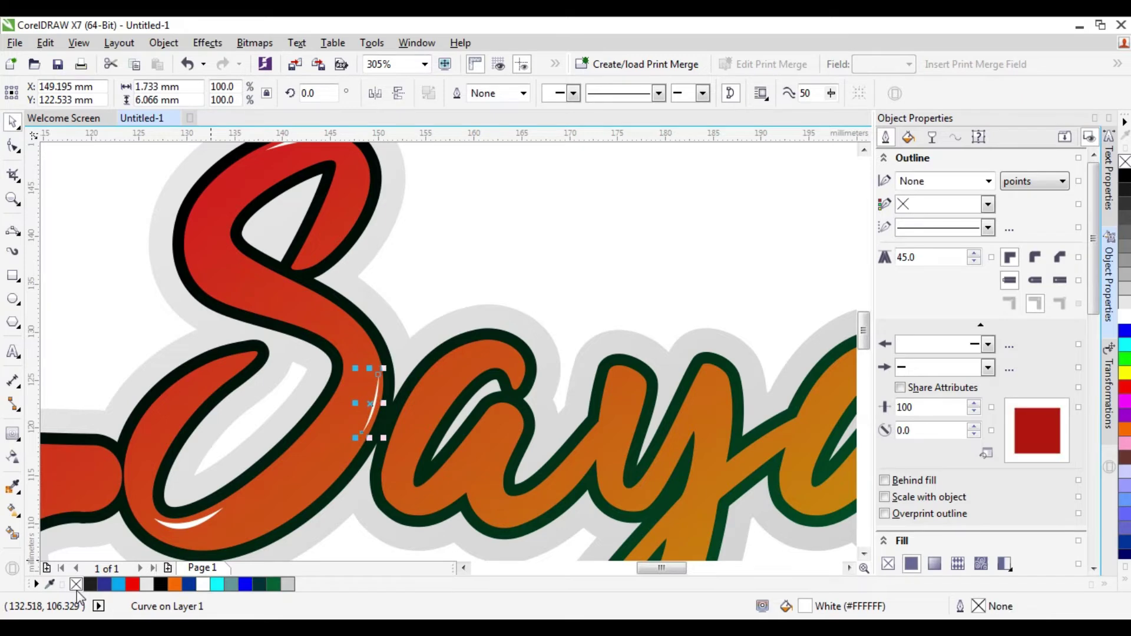
Step: Draw a closed crescent about 6.2 mm wide and 3.8 mm high inside the S's lower-left tail, using two 3-point curves
{"action": "left_click", "coordinate": [13, 233]}
{"action": "left_click", "coordinate": [163, 403]}
{"action": "left_click_drag", "start_coordinate": [218, 371], "coordinate": [196, 374]}
{"action": "left_click", "coordinate": [195, 374]}
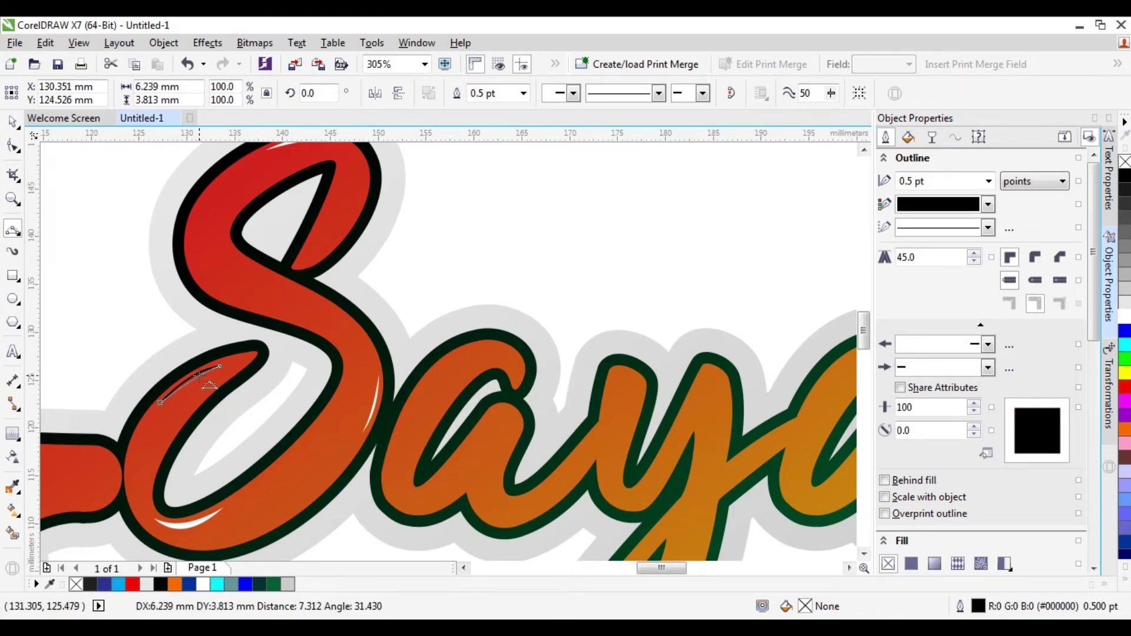
{"action": "key", "text": "space"}
Step: Fill the crescent on the S's lower-left tail with white, remove its outline and deselect it
{"action": "left_click", "coordinate": [11, 122]}
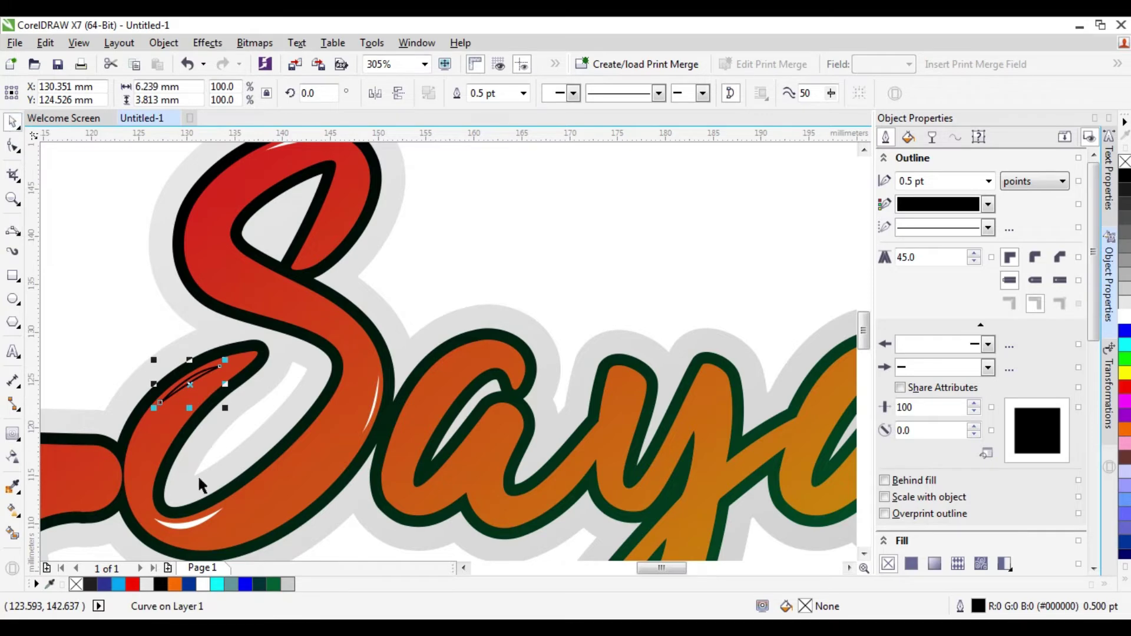
{"action": "left_click", "coordinate": [202, 585]}
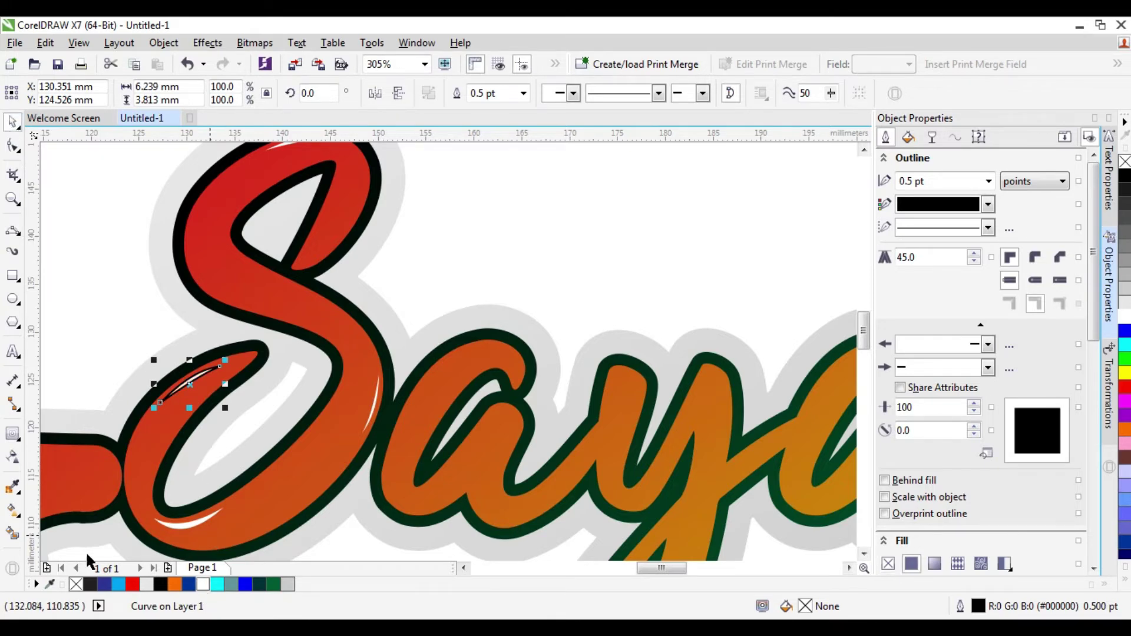
{"action": "right_click", "coordinate": [76, 585]}
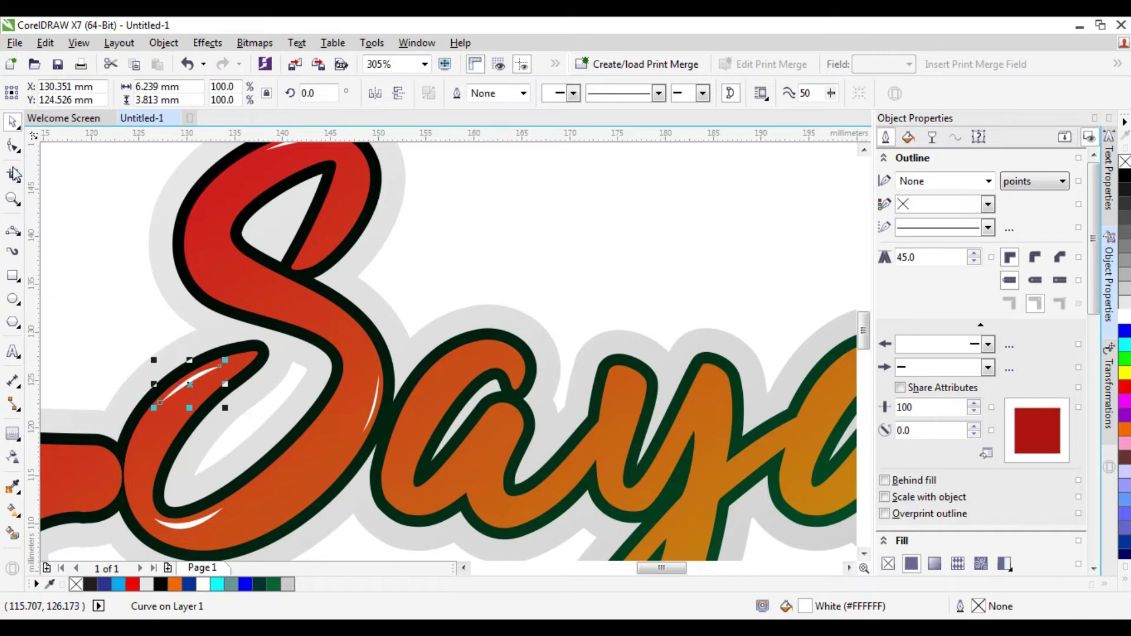
{"action": "left_click", "coordinate": [428, 69]}
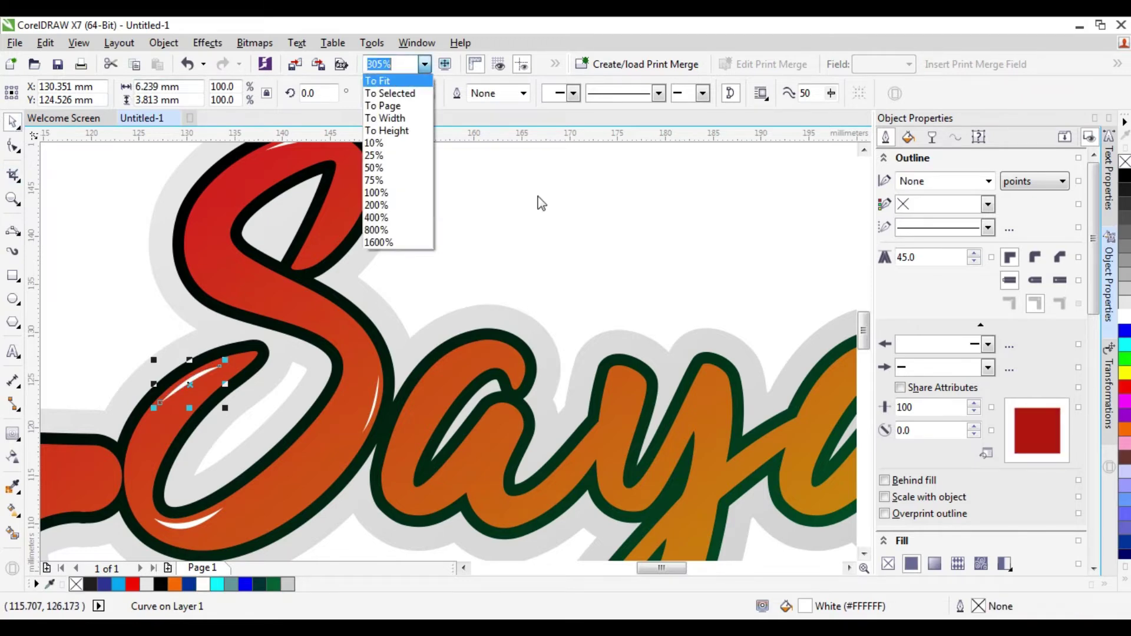
{"action": "left_click", "coordinate": [377, 81]}
{"action": "left_click", "coordinate": [411, 243]}
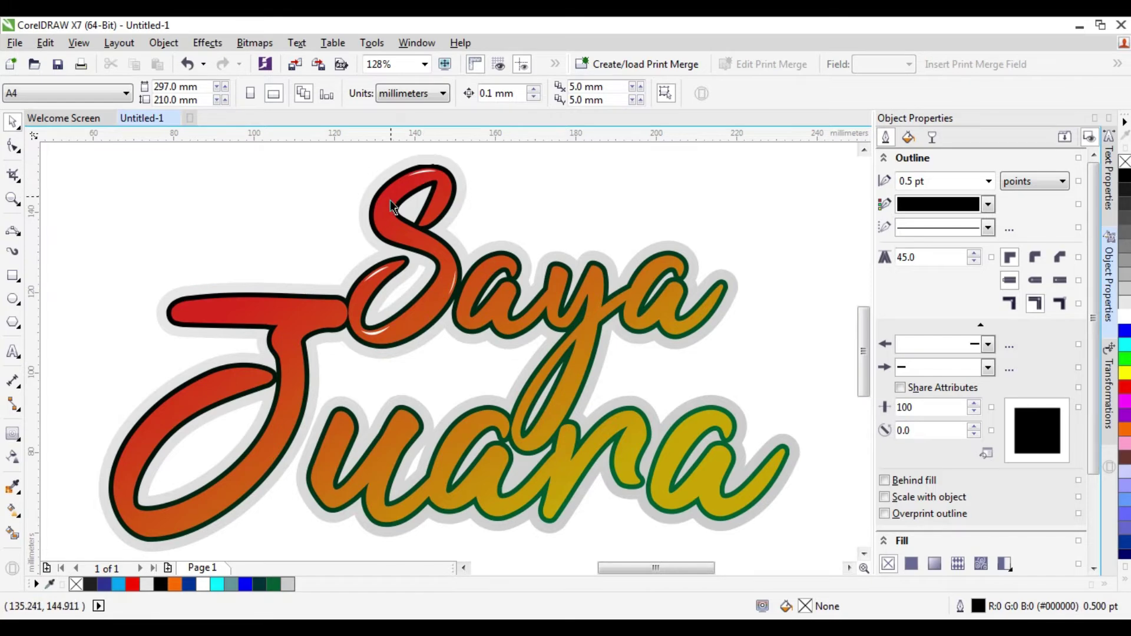
Step: Delete the white crescent in the bottom curve of the S
{"action": "left_click", "coordinate": [377, 331]}
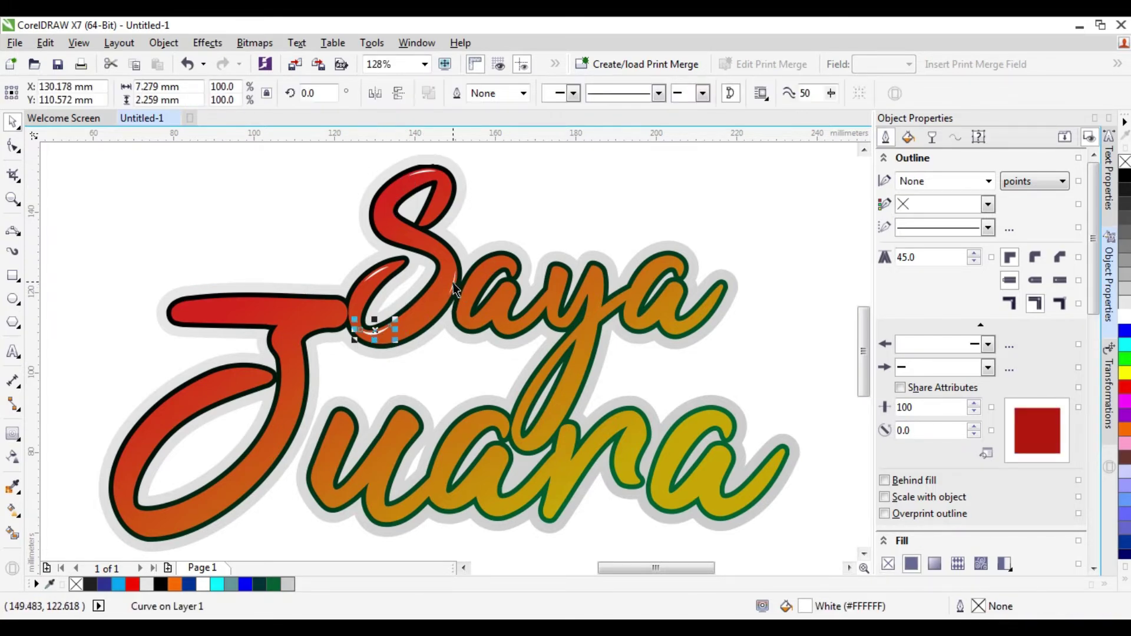
{"action": "key", "text": "Escape"}
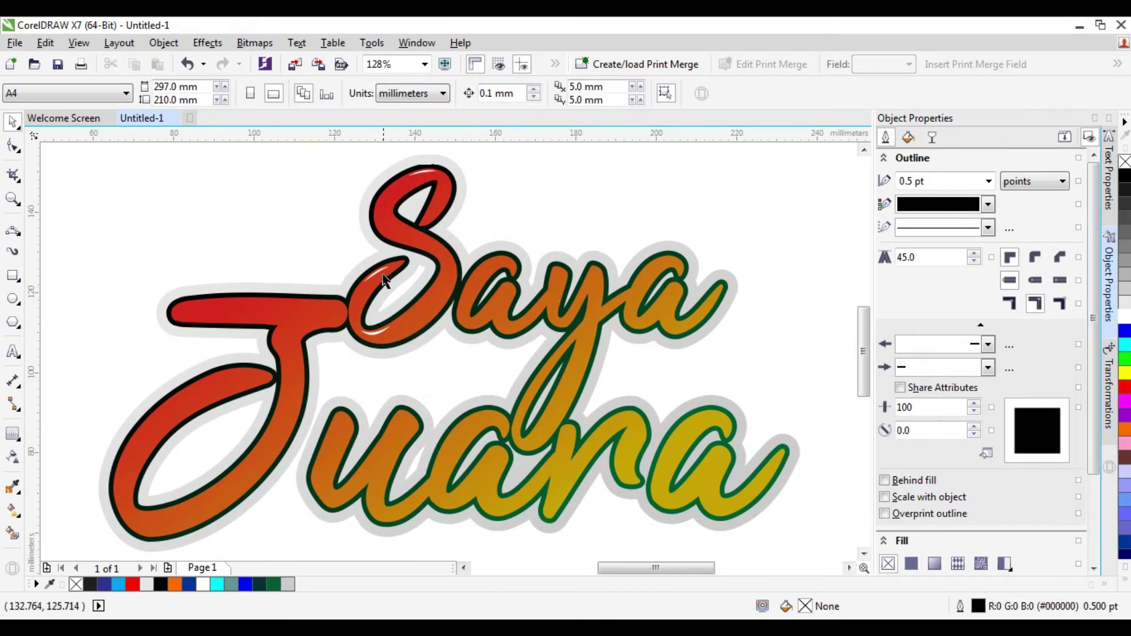
{"action": "left_click", "coordinate": [383, 331]}
{"action": "key", "text": "Delete"}
Step: Group the whole "Saya Juara" lettering together with its contours and white highlights, and deselect the group
{"action": "left_click", "coordinate": [424, 63]}
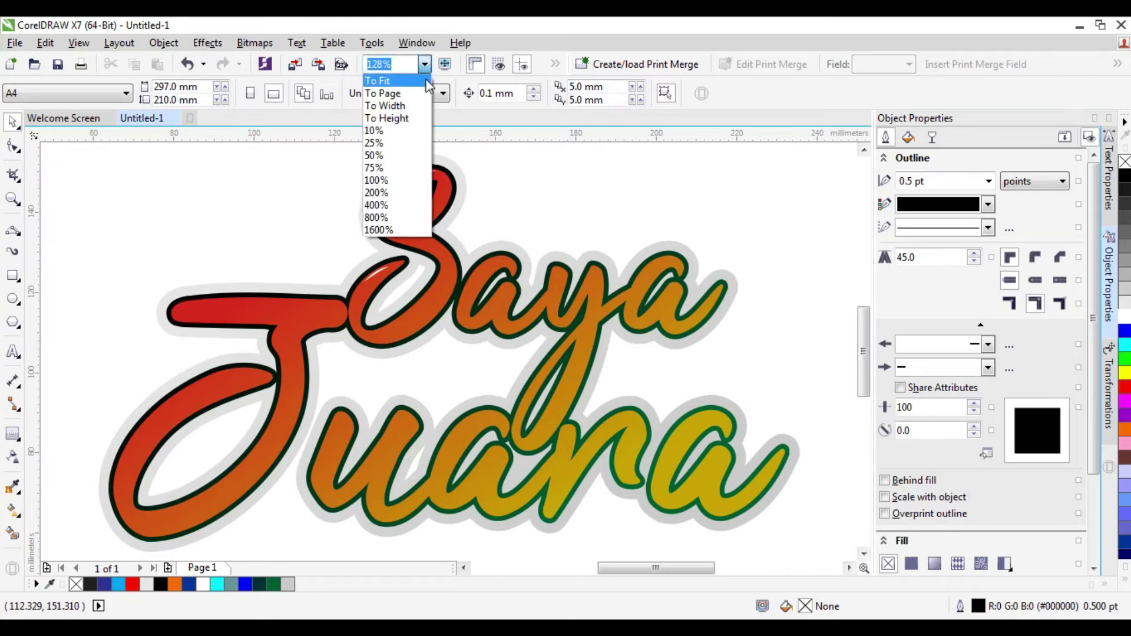
{"action": "key", "text": "Escape"}
{"action": "left_click", "coordinate": [423, 65]}
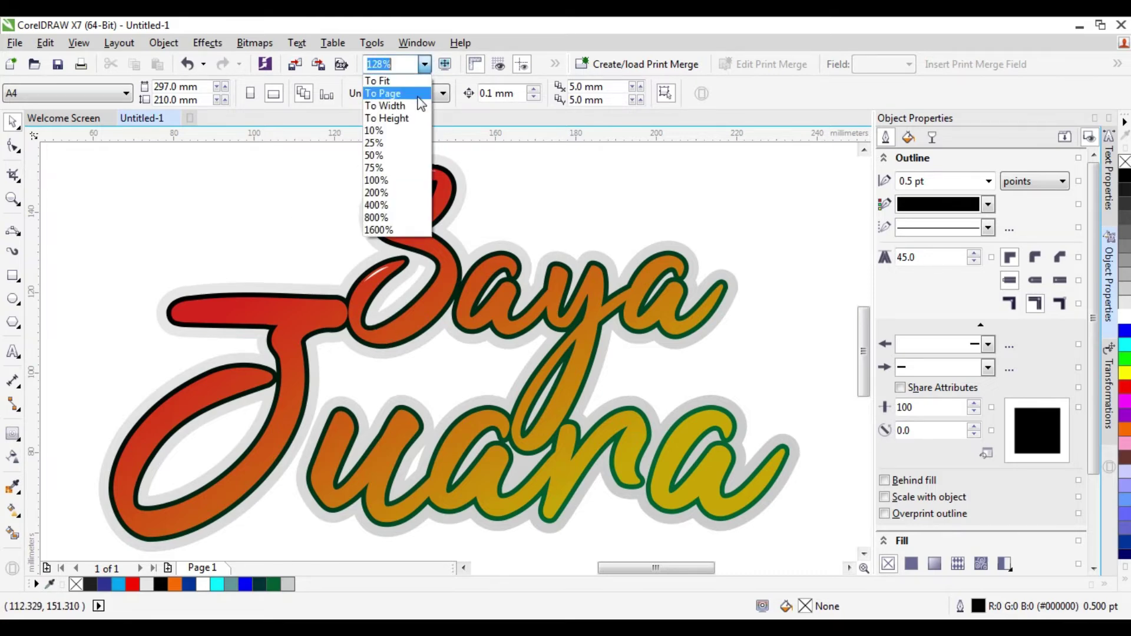
{"action": "left_click", "coordinate": [415, 92]}
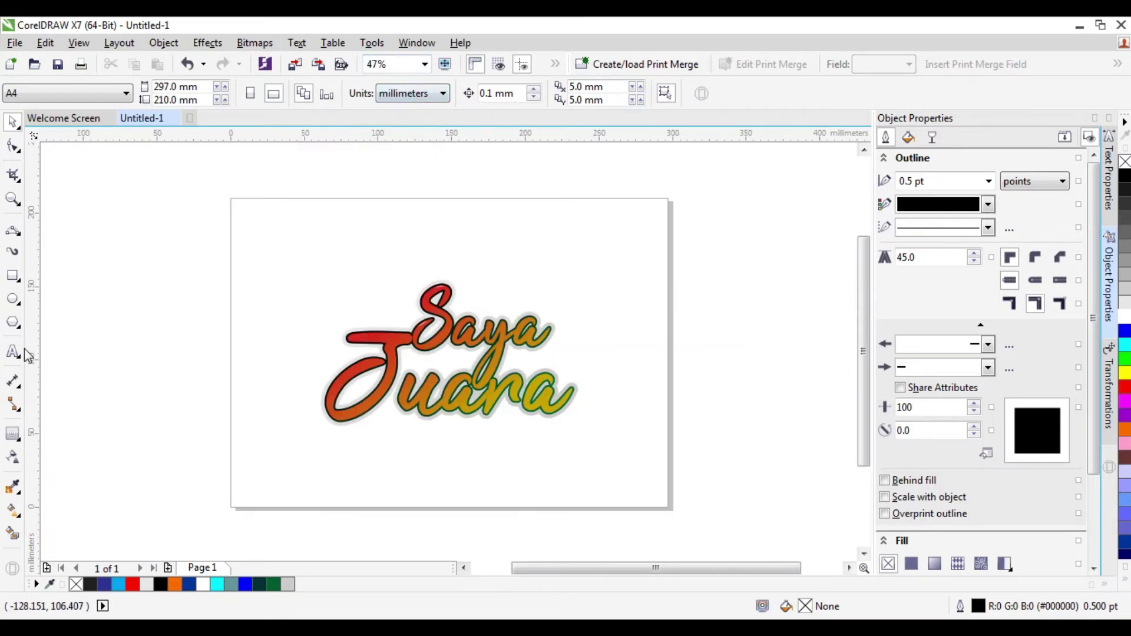
{"action": "left_click_drag", "start_coordinate": [224, 238], "coordinate": [677, 466]}
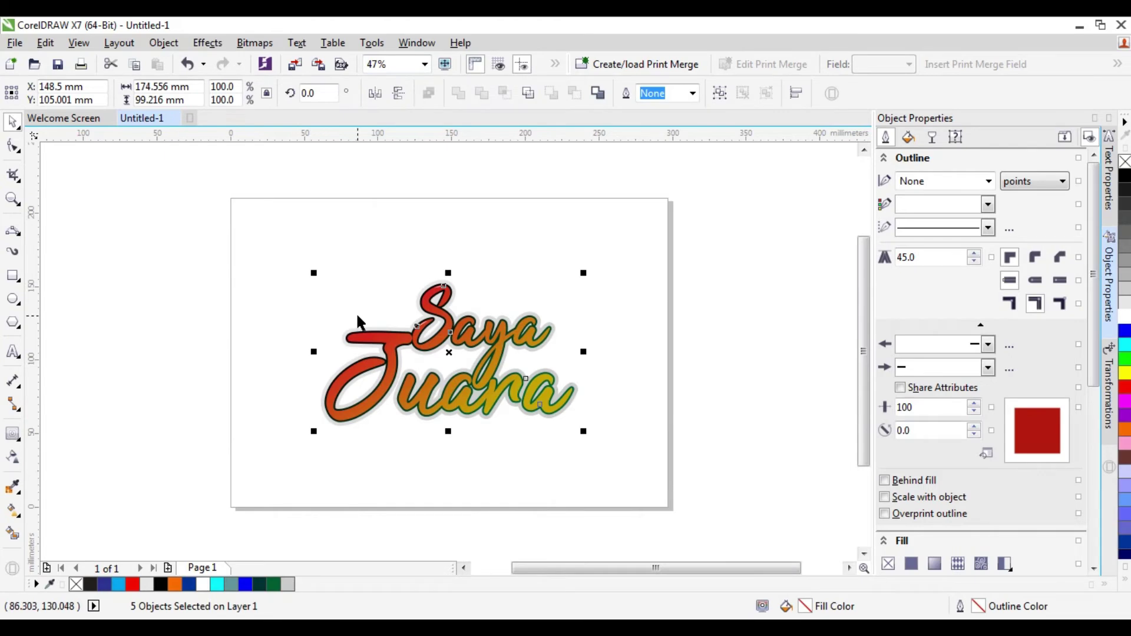
{"action": "left_click", "coordinate": [572, 327]}
{"action": "left_click_drag", "start_coordinate": [271, 229], "coordinate": [625, 477]}
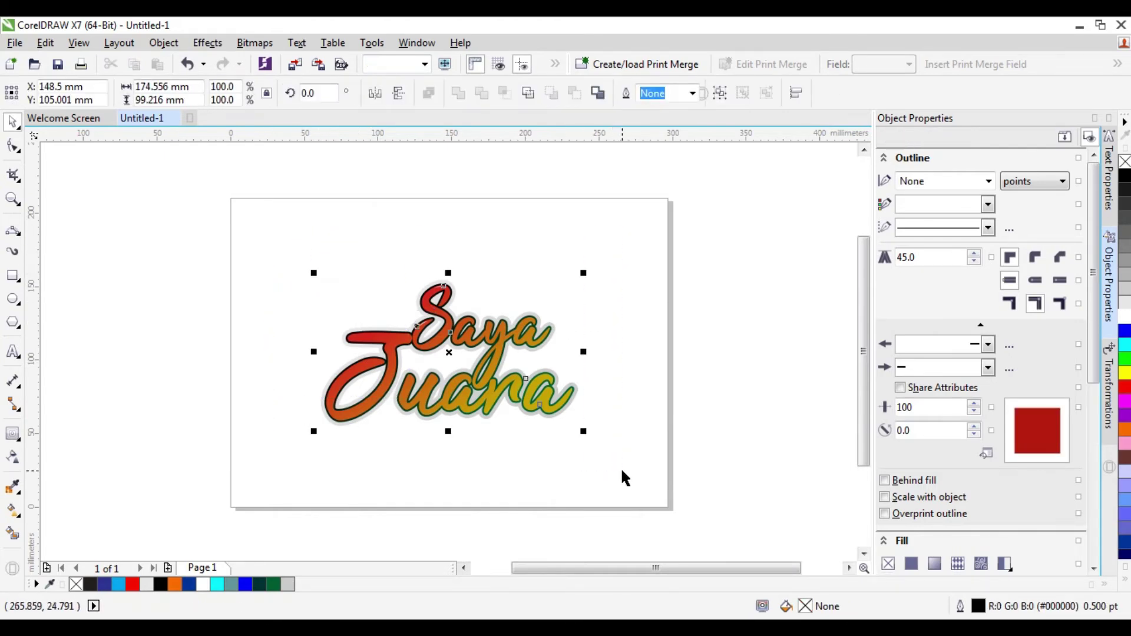
{"action": "left_click", "coordinate": [425, 64]}
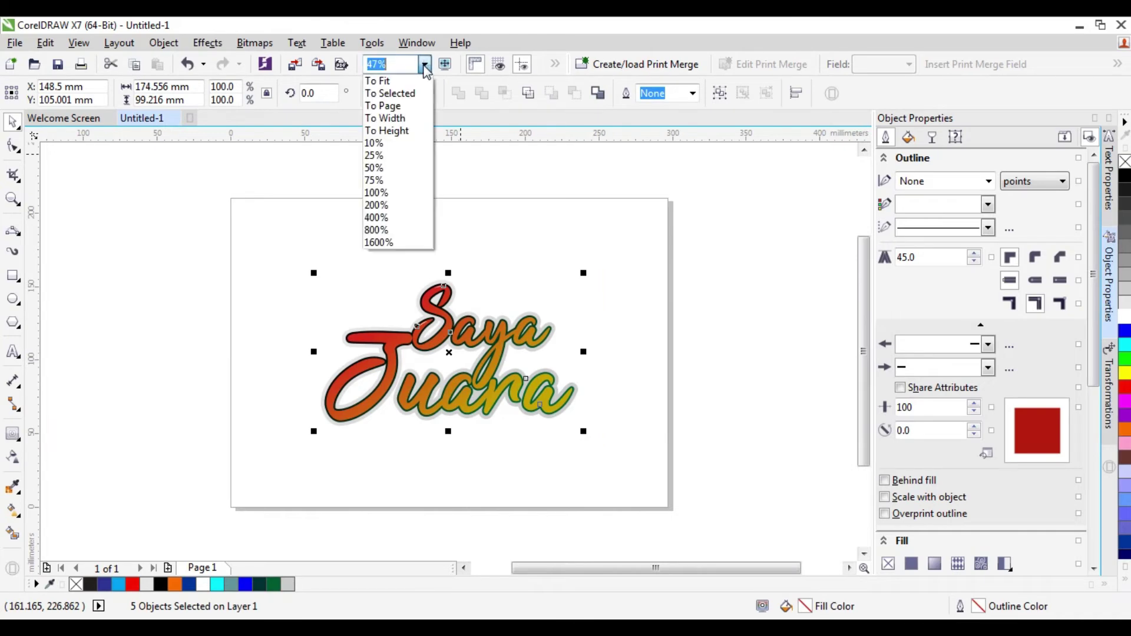
{"action": "left_click", "coordinate": [130, 410]}
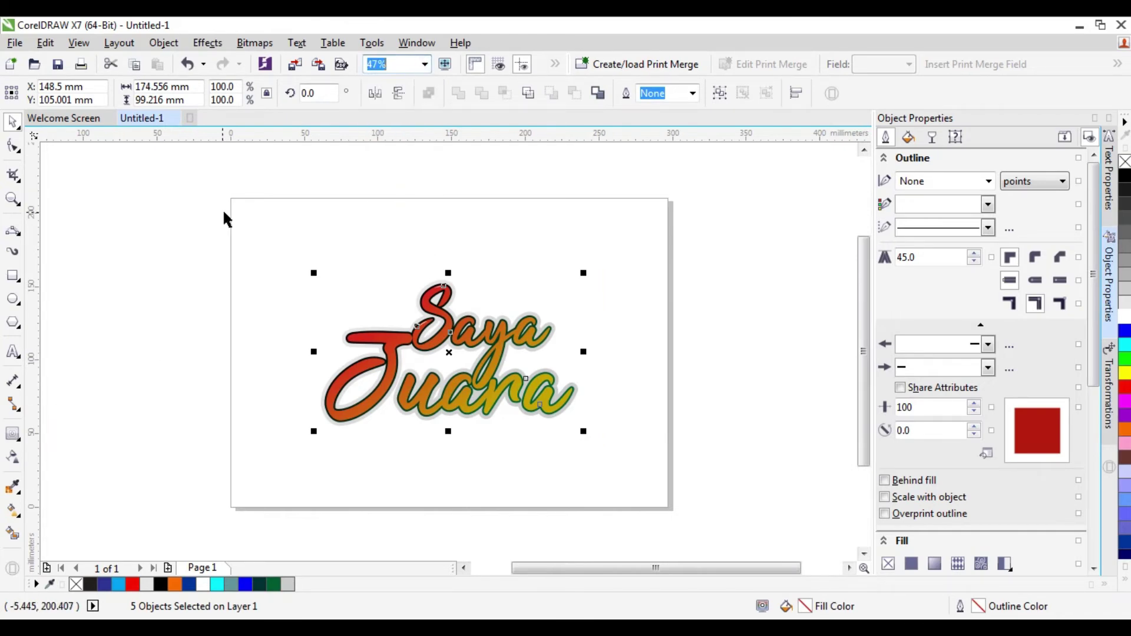
{"action": "left_click_drag", "start_coordinate": [250, 232], "coordinate": [613, 466]}
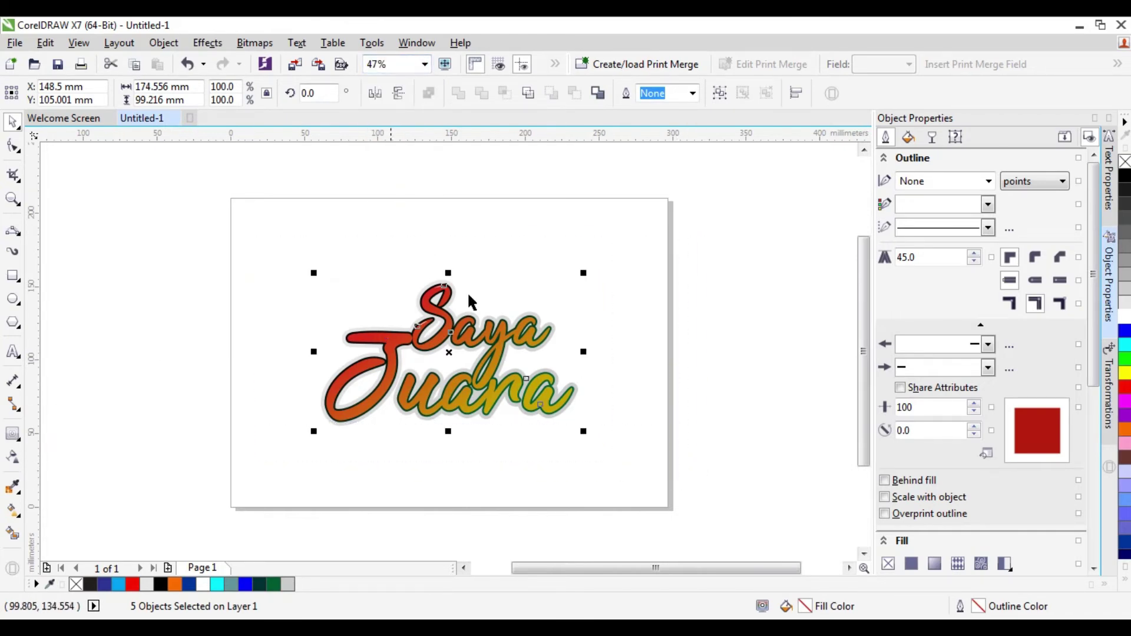
{"action": "right_click", "coordinate": [450, 357]}
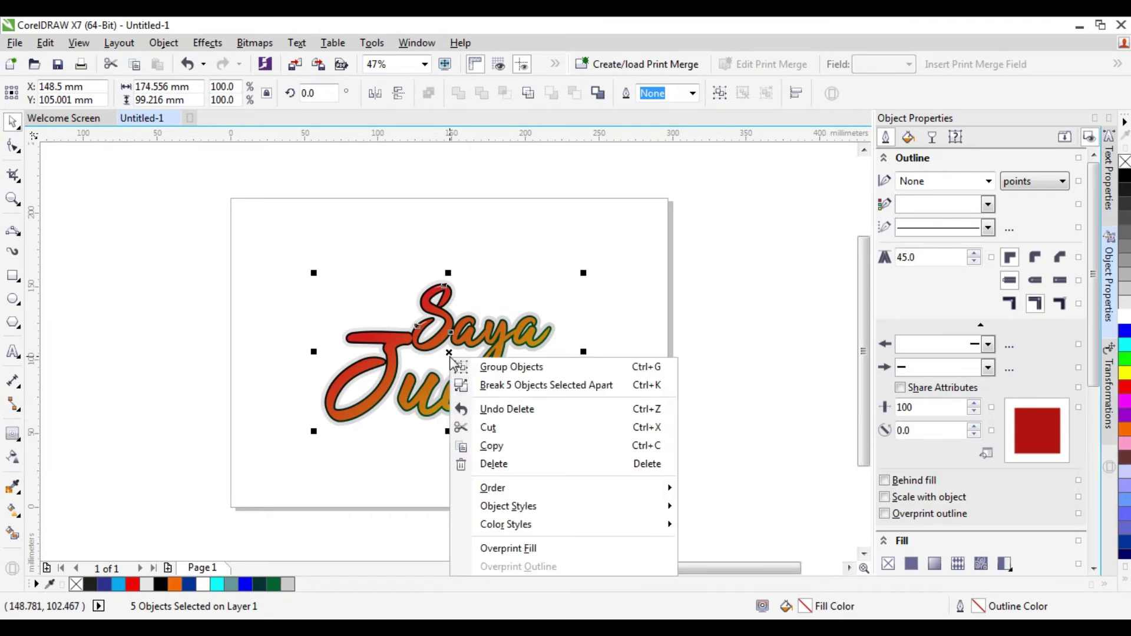
{"action": "left_click", "coordinate": [464, 367]}
{"action": "left_click", "coordinate": [623, 405]}
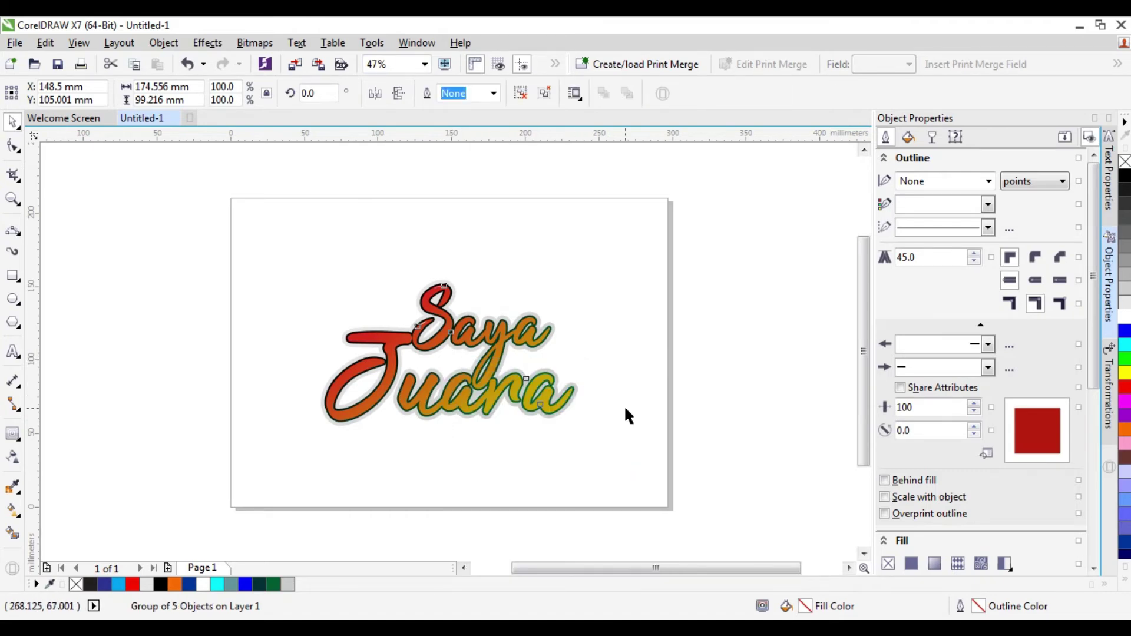
Step: Apply a drop shadow to the lettering group, offset about 6 mm right and 4.2 mm down, with opacity 50, feathering 15 and Multiply
{"action": "left_click", "coordinate": [15, 446]}
{"action": "left_click", "coordinate": [38, 436]}
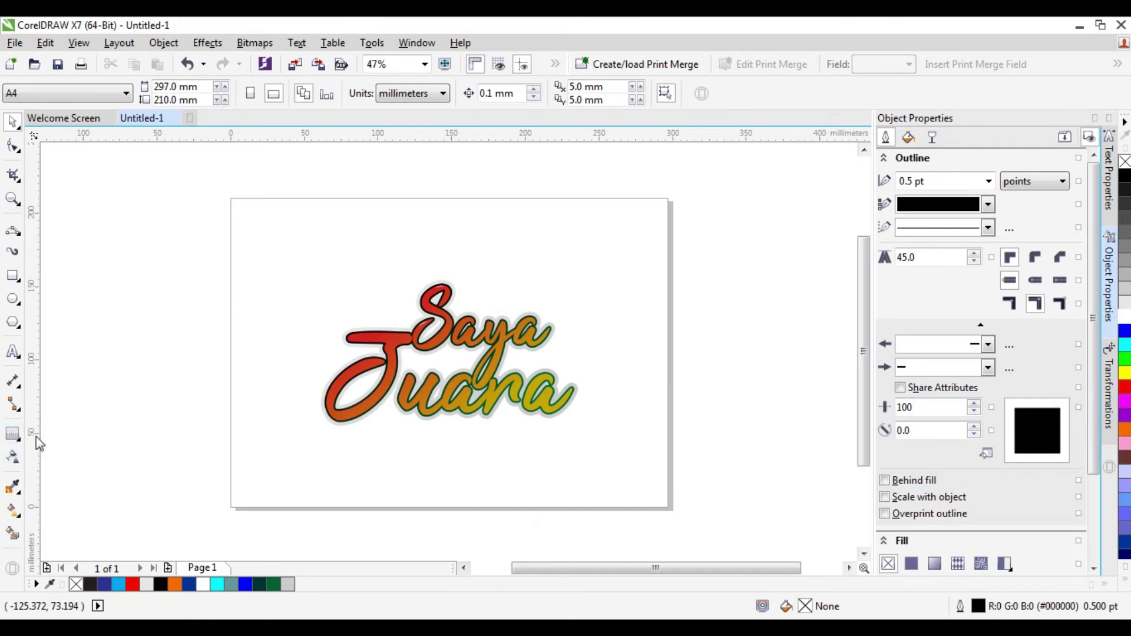
{"action": "left_click", "coordinate": [479, 365]}
{"action": "left_click_drag", "start_coordinate": [526, 378], "coordinate": [563, 431]}
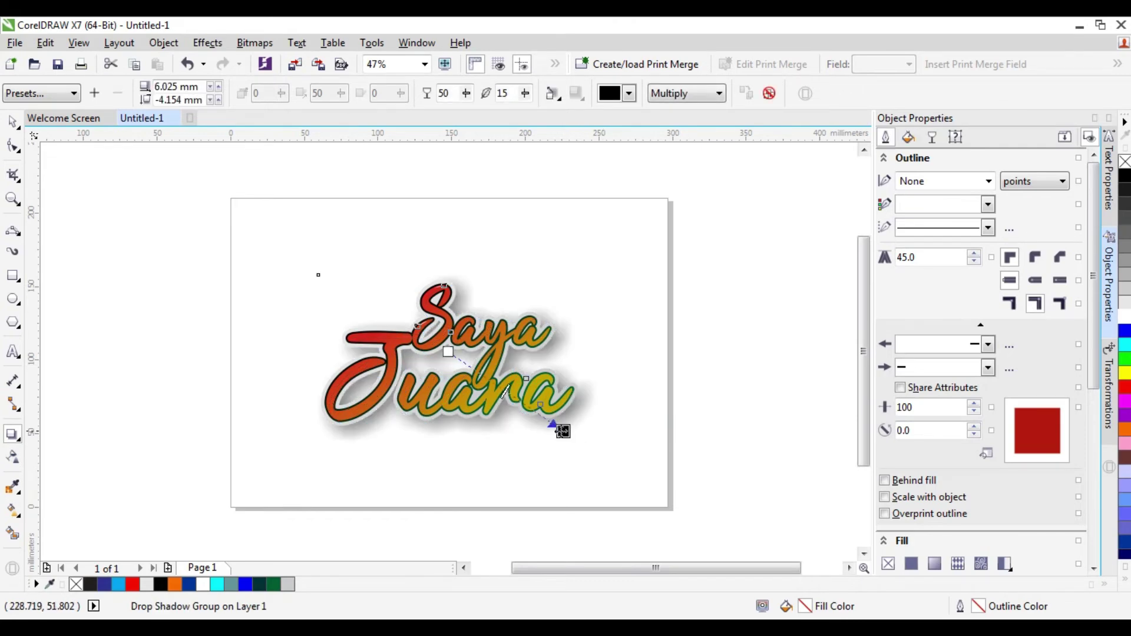
Step: Tighten the lettering's drop shadow to an offset of about 3.2 mm right and 2.4 mm down, with opacity 80 and feathering 5
{"action": "left_click", "coordinate": [425, 64]}
{"action": "left_click", "coordinate": [422, 91]}
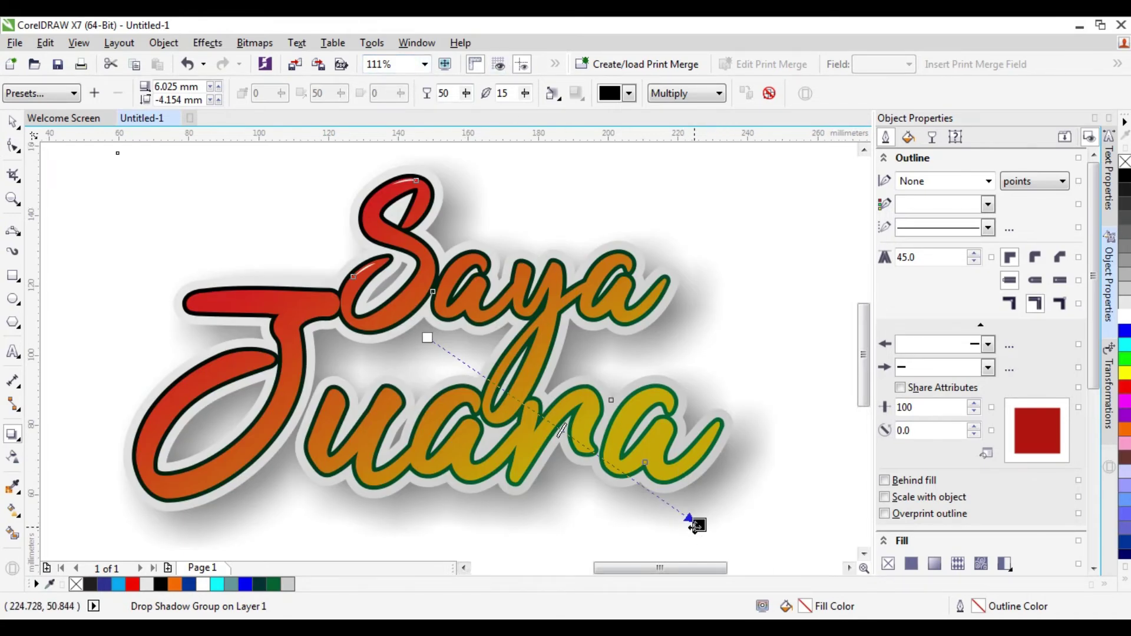
{"action": "left_click_drag", "start_coordinate": [696, 525], "coordinate": [666, 519]}
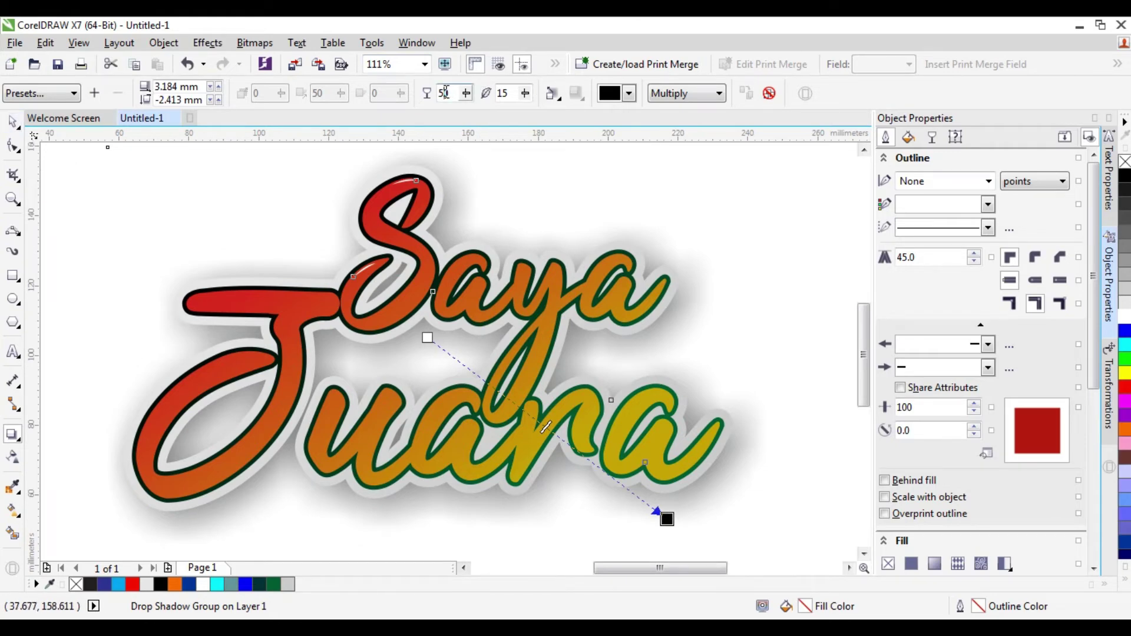
{"action": "type", "text": "8"}
{"action": "key", "text": "Return"}
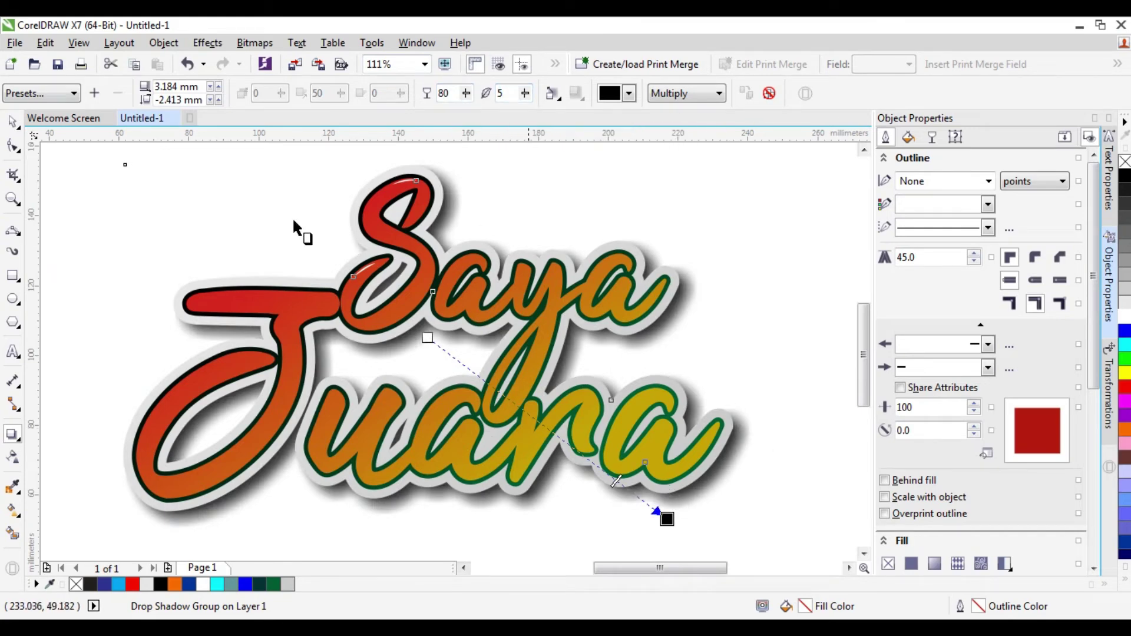
{"action": "left_click", "coordinate": [13, 123]}
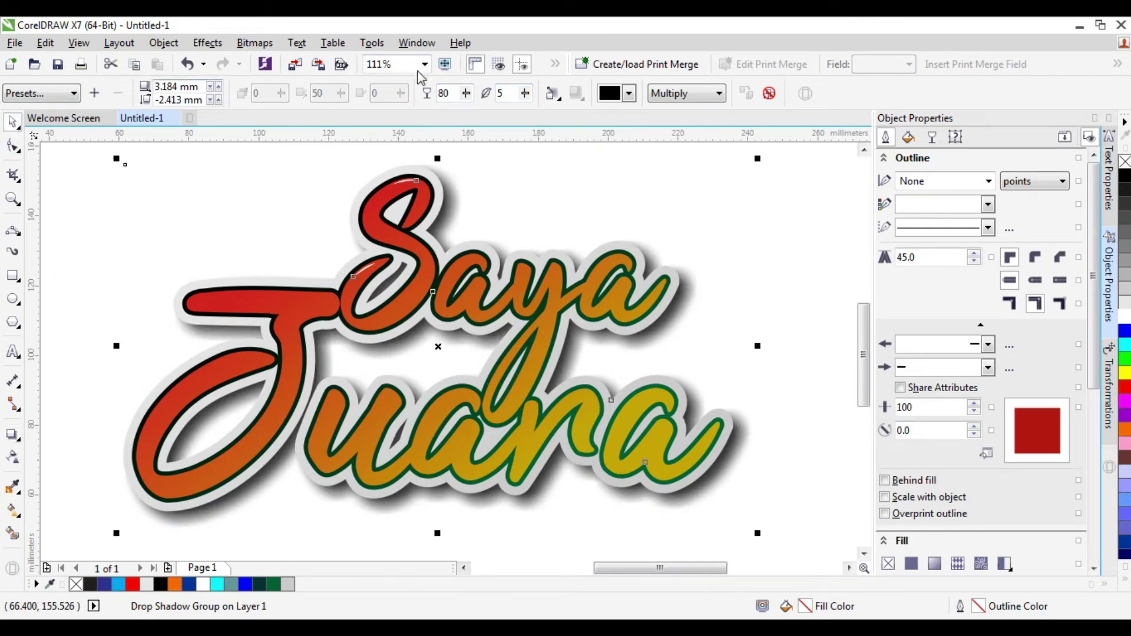
Step: Draw a rectangle about 256 by 164 mm centred on the page, filled with black and without an outline
{"action": "left_click", "coordinate": [425, 64]}
{"action": "left_click", "coordinate": [380, 88]}
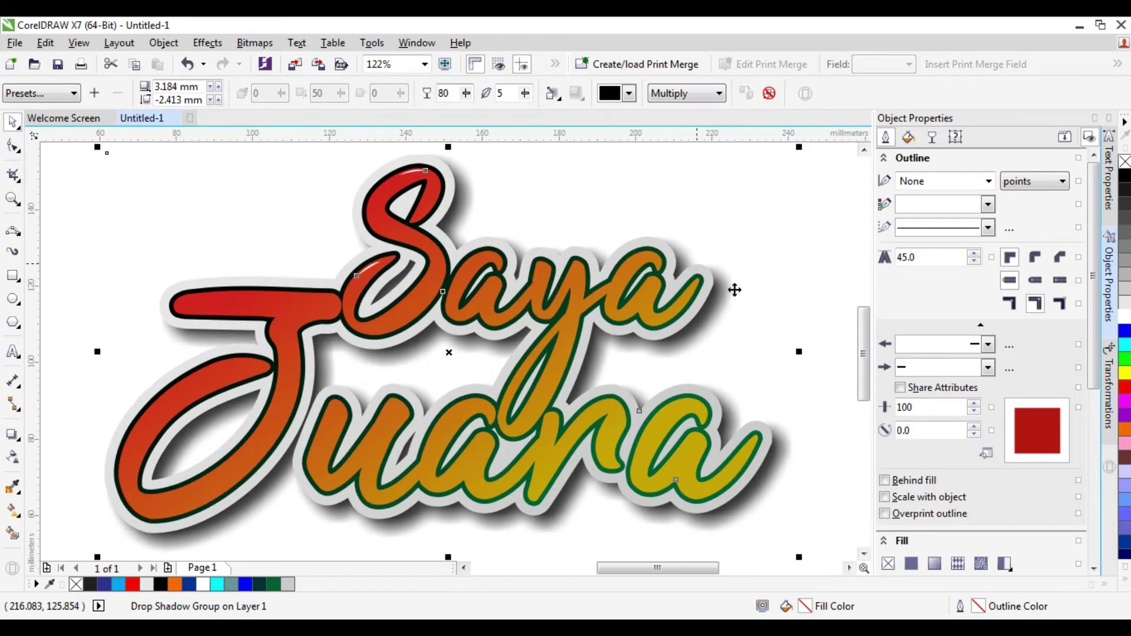
{"action": "left_click", "coordinate": [425, 67]}
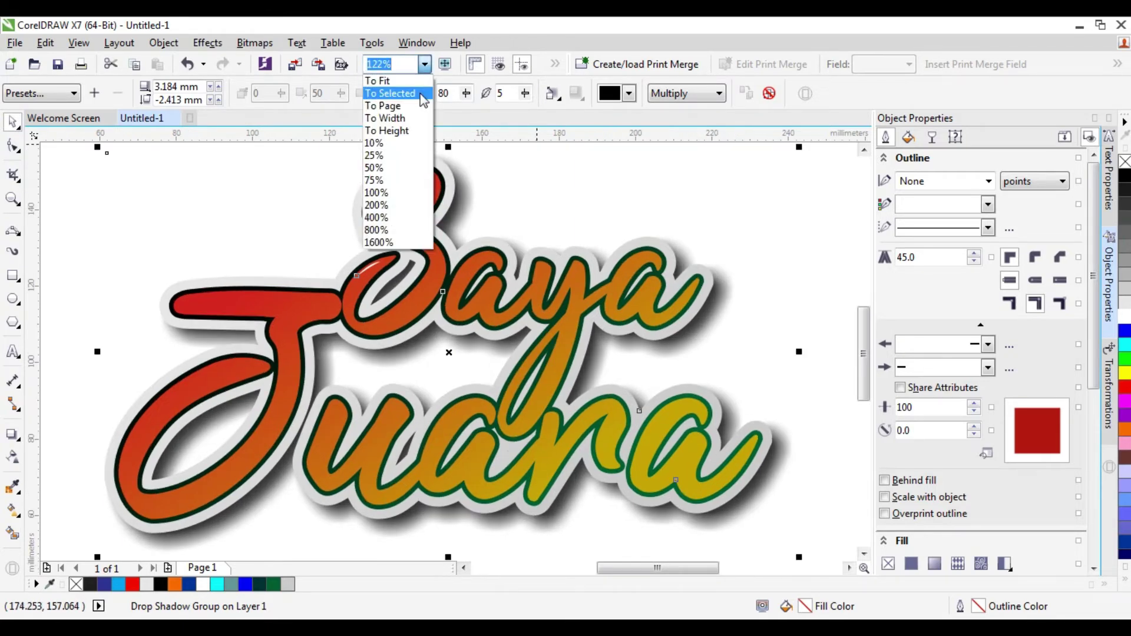
{"action": "left_click", "coordinate": [401, 106]}
{"action": "left_click", "coordinate": [649, 225]}
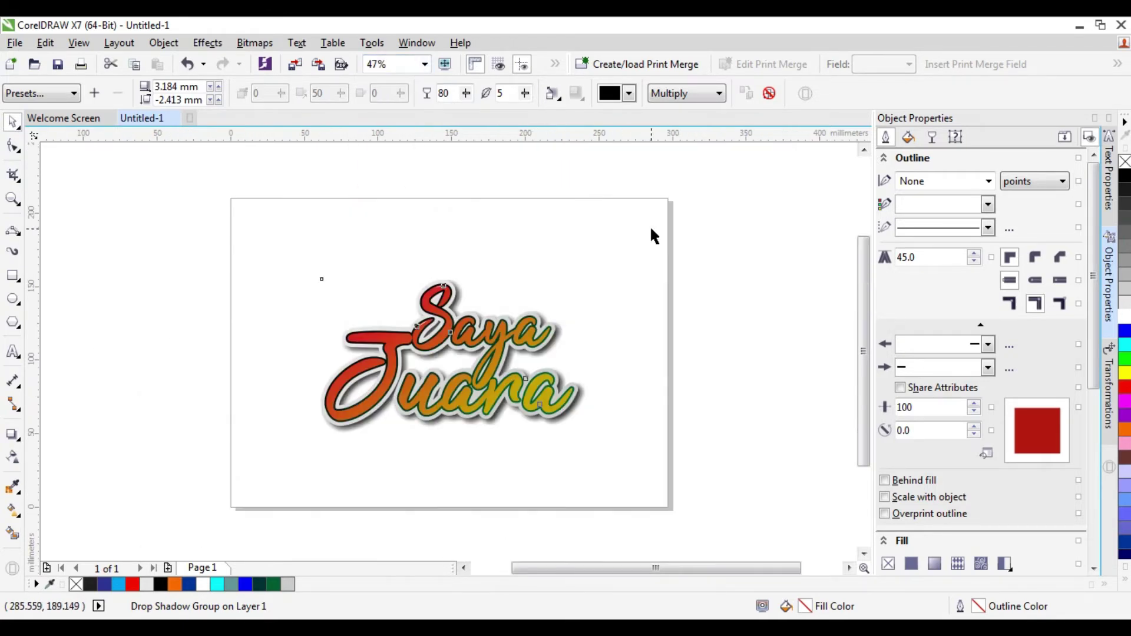
{"action": "left_click", "coordinate": [13, 276]}
{"action": "left_click_drag", "start_coordinate": [232, 241], "coordinate": [613, 485]}
{"action": "key", "text": "p"}
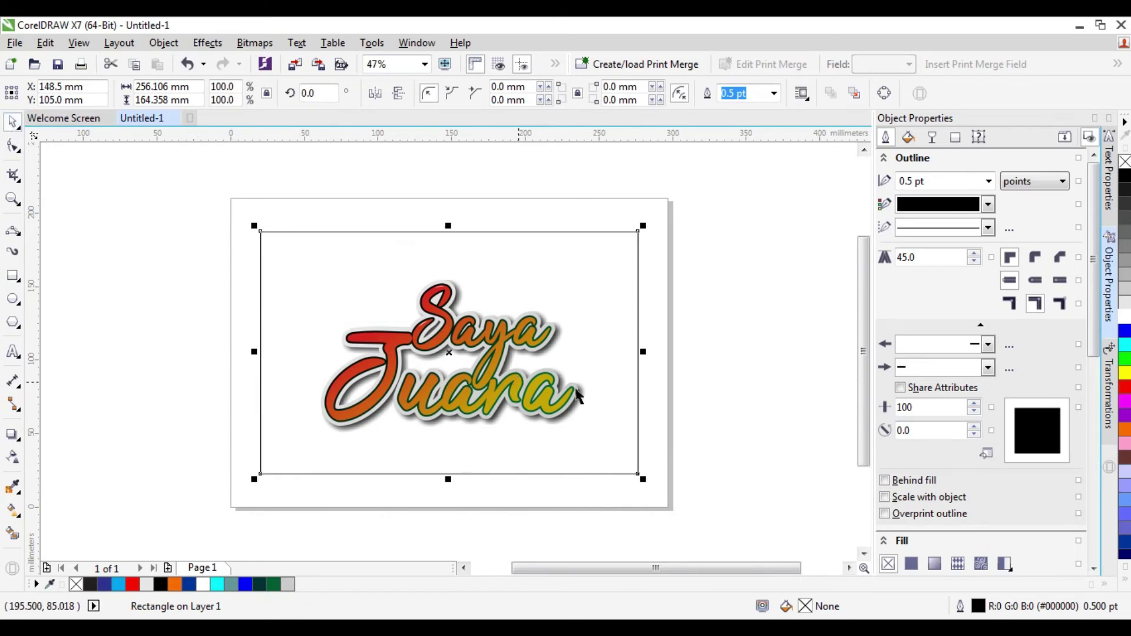
{"action": "left_click", "coordinate": [1125, 178]}
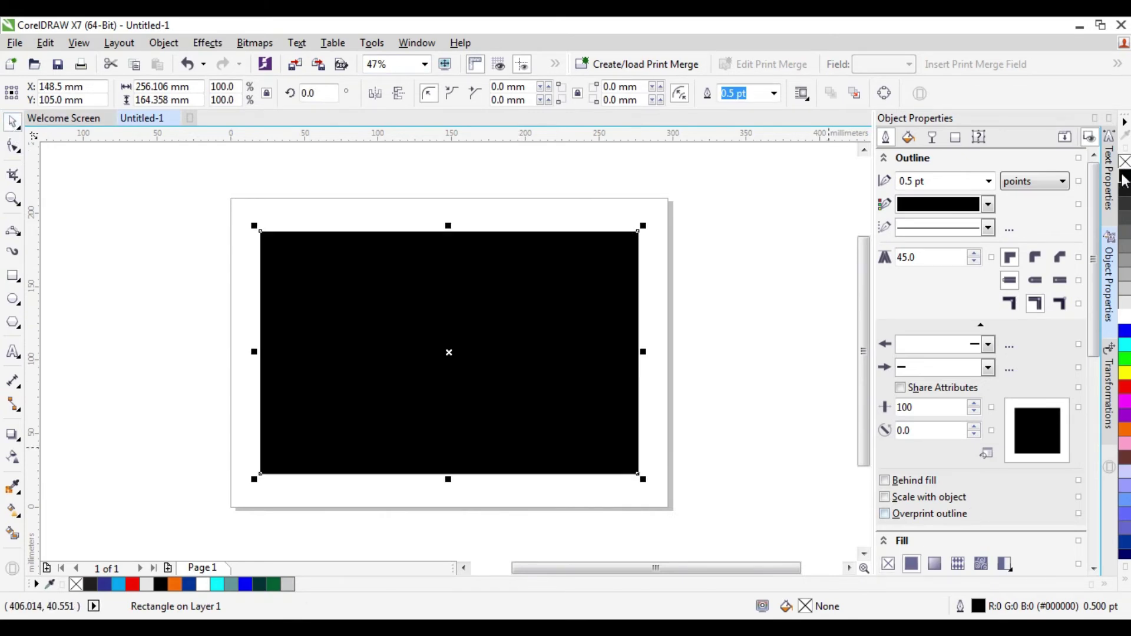
{"action": "right_click", "coordinate": [1124, 164]}
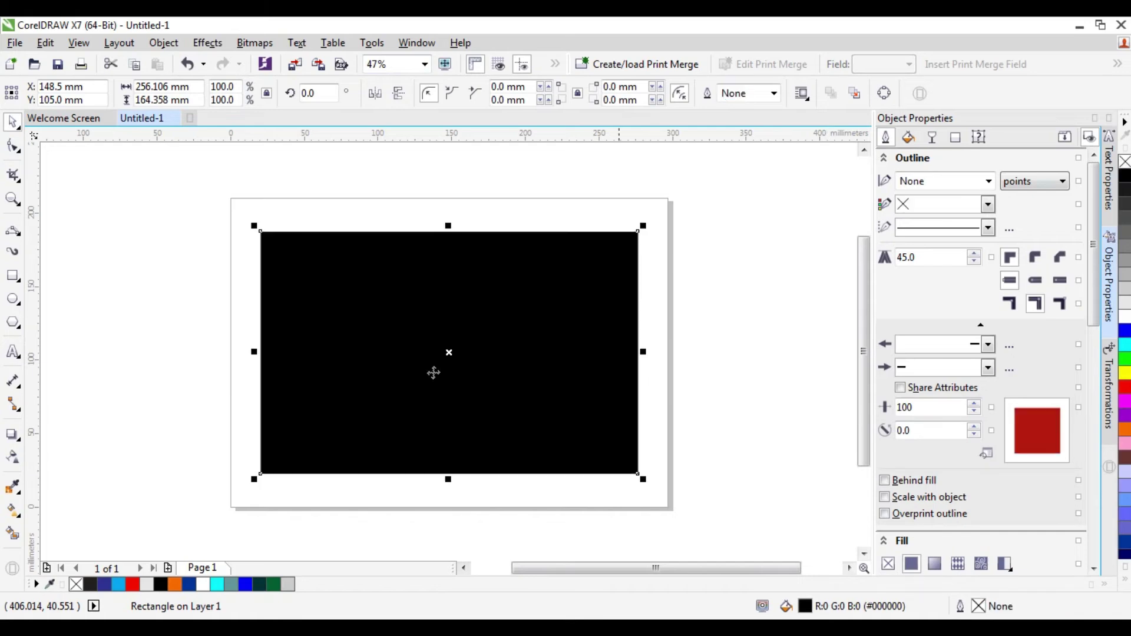
Step: Send the black rectangle to the back of the page, behind the lettering, and deselect it
{"action": "right_click", "coordinate": [434, 371]}
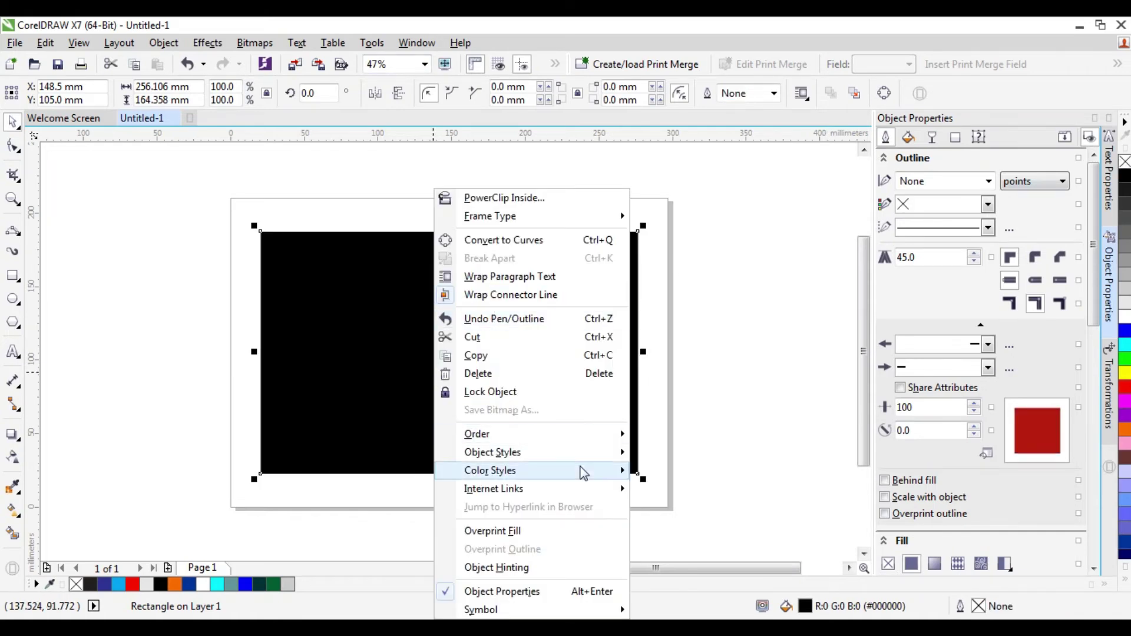
{"action": "mouse_move", "coordinate": [594, 432]}
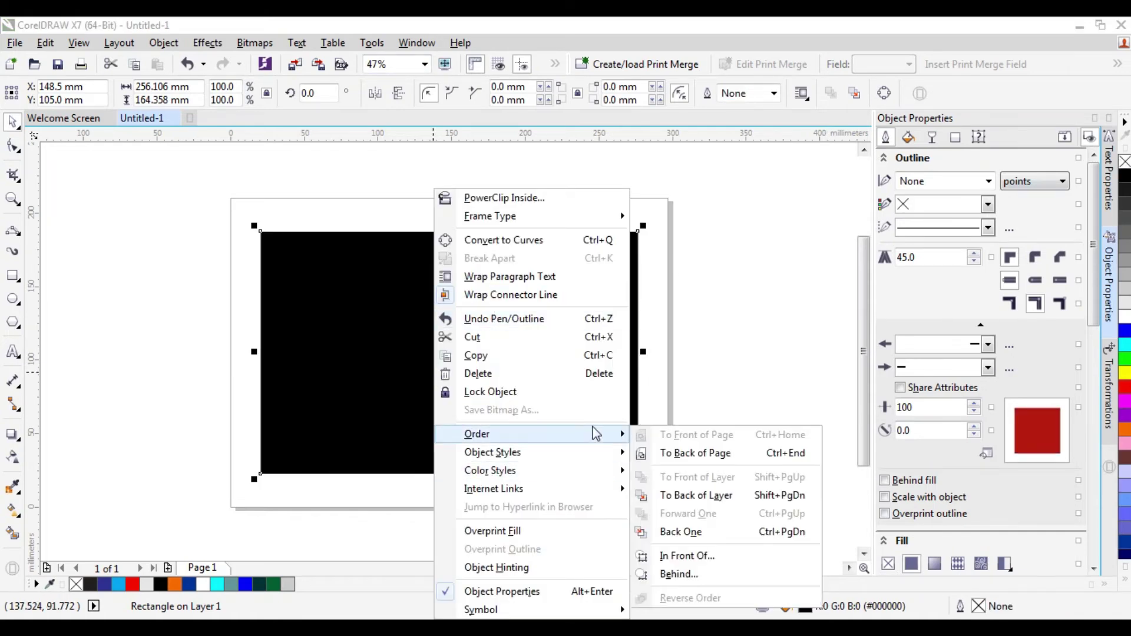
{"action": "left_click", "coordinate": [687, 454]}
{"action": "left_click", "coordinate": [678, 414]}
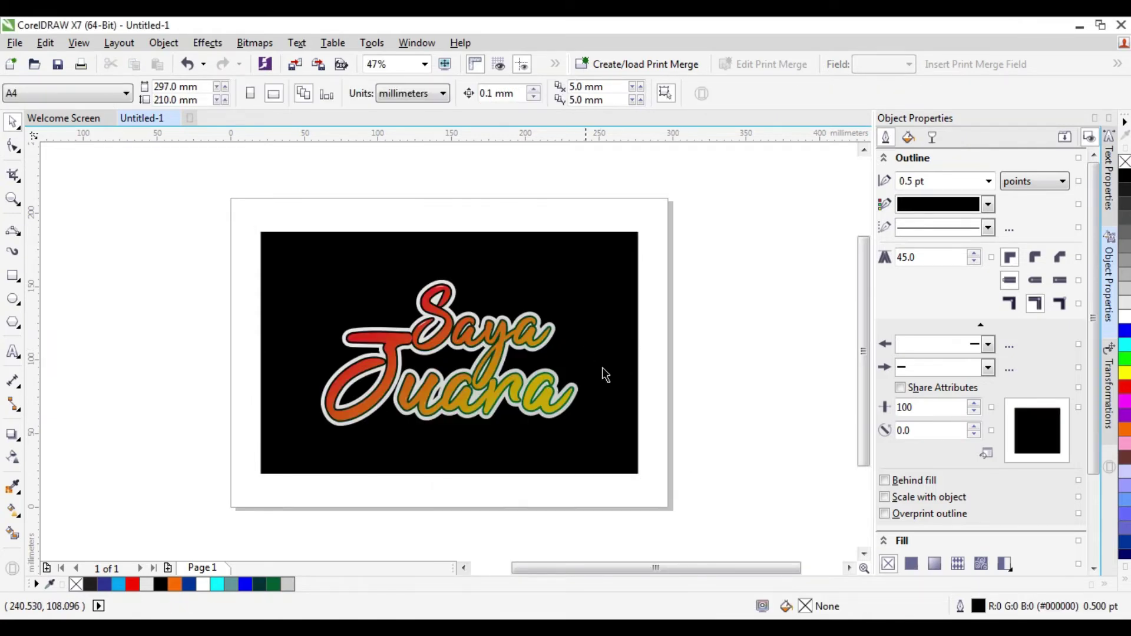
Step: Recolour the background rectangle light yellow (#FFFF61) and deselect it
{"action": "left_click", "coordinate": [613, 376]}
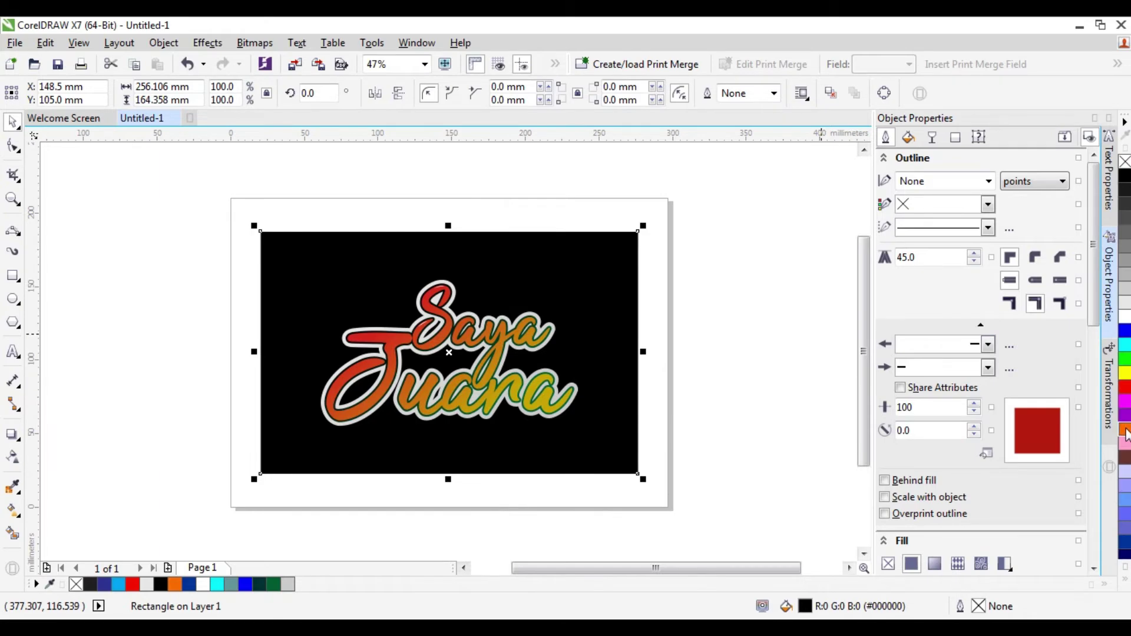
{"action": "left_click", "coordinate": [1124, 374]}
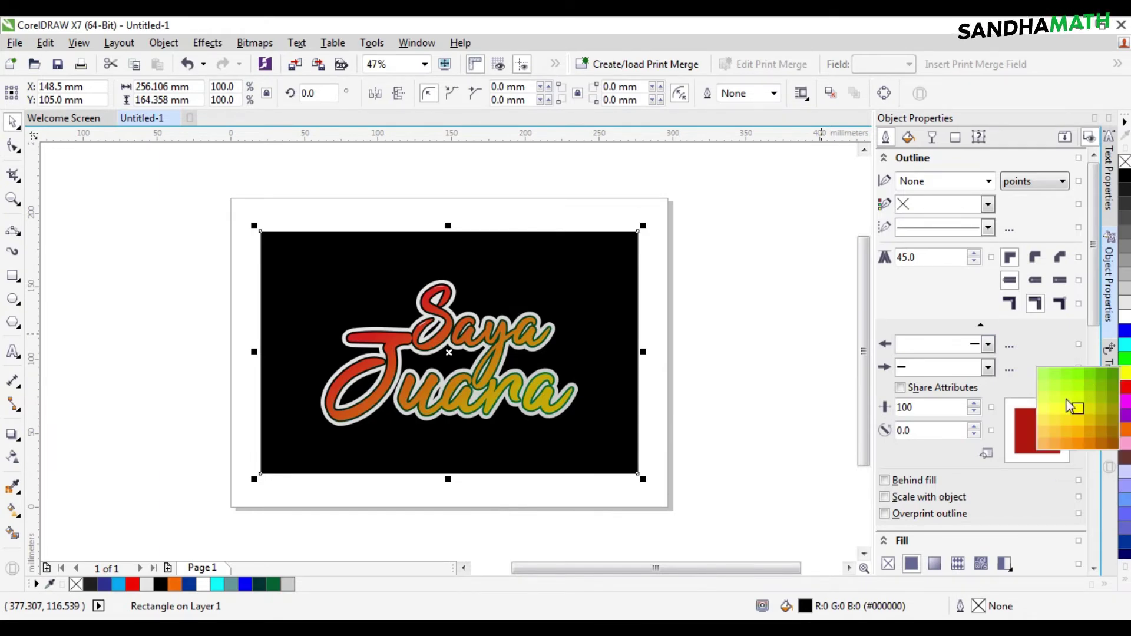
{"action": "left_click", "coordinate": [1045, 417]}
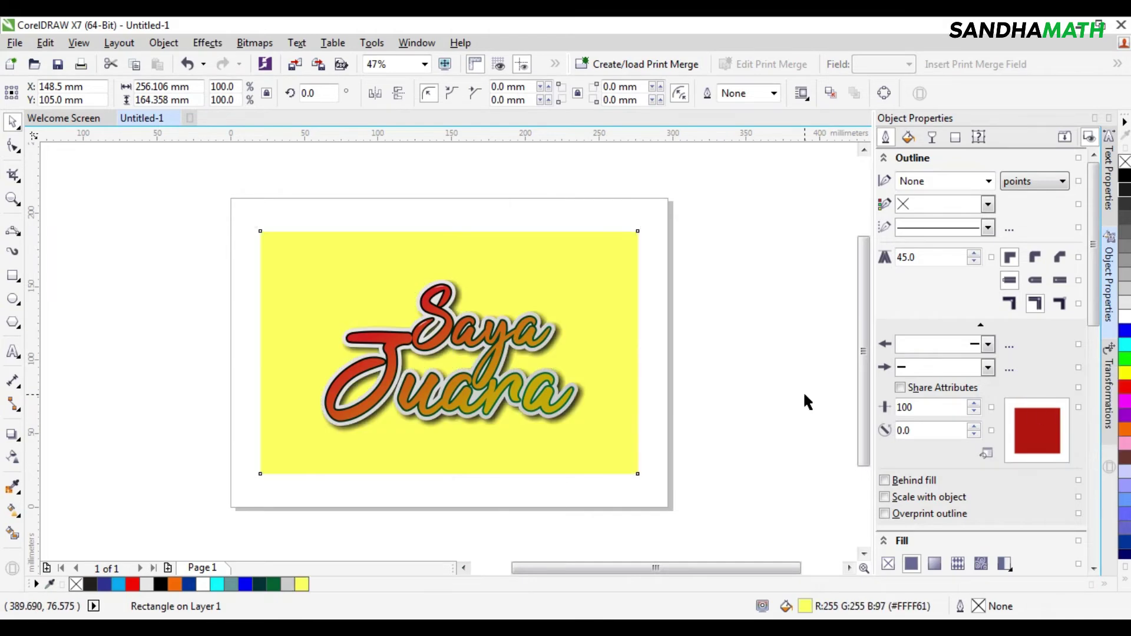
{"action": "left_click", "coordinate": [803, 391]}
Step: Fill the background rectangle with dark blue (#003399)
{"action": "left_click", "coordinate": [624, 353]}
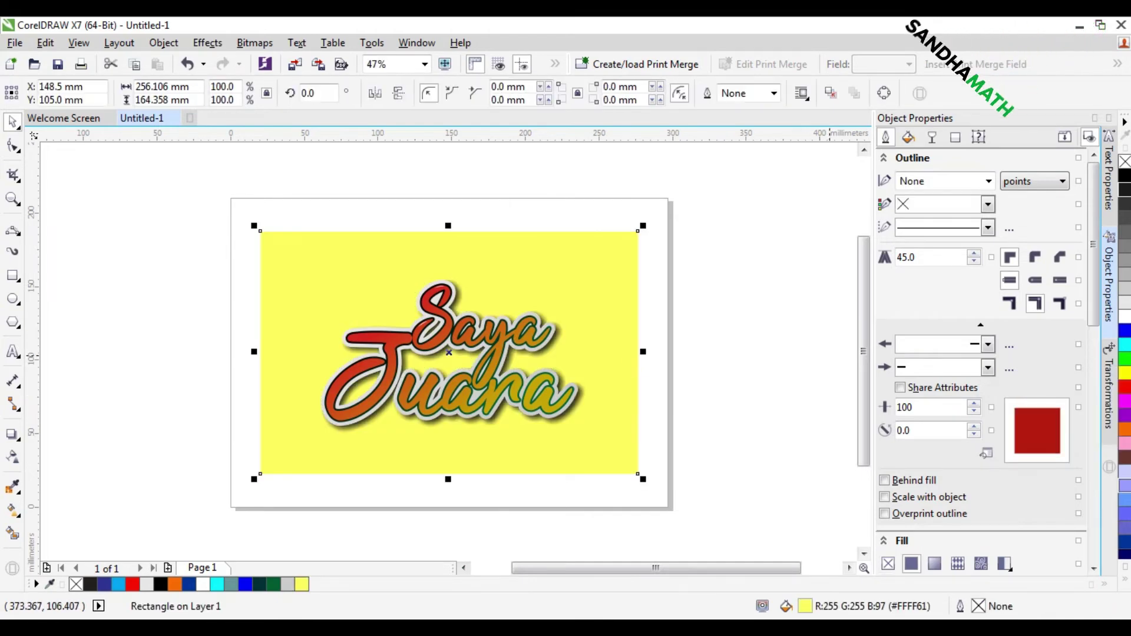
{"action": "left_click", "coordinate": [1125, 582]}
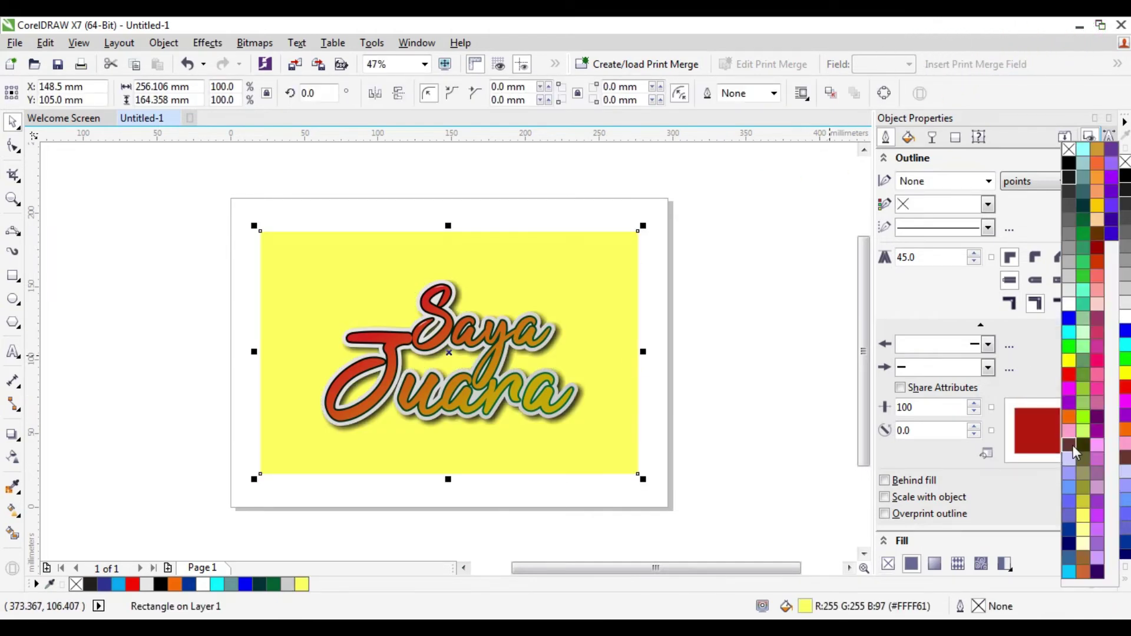
{"action": "left_click", "coordinate": [1067, 530]}
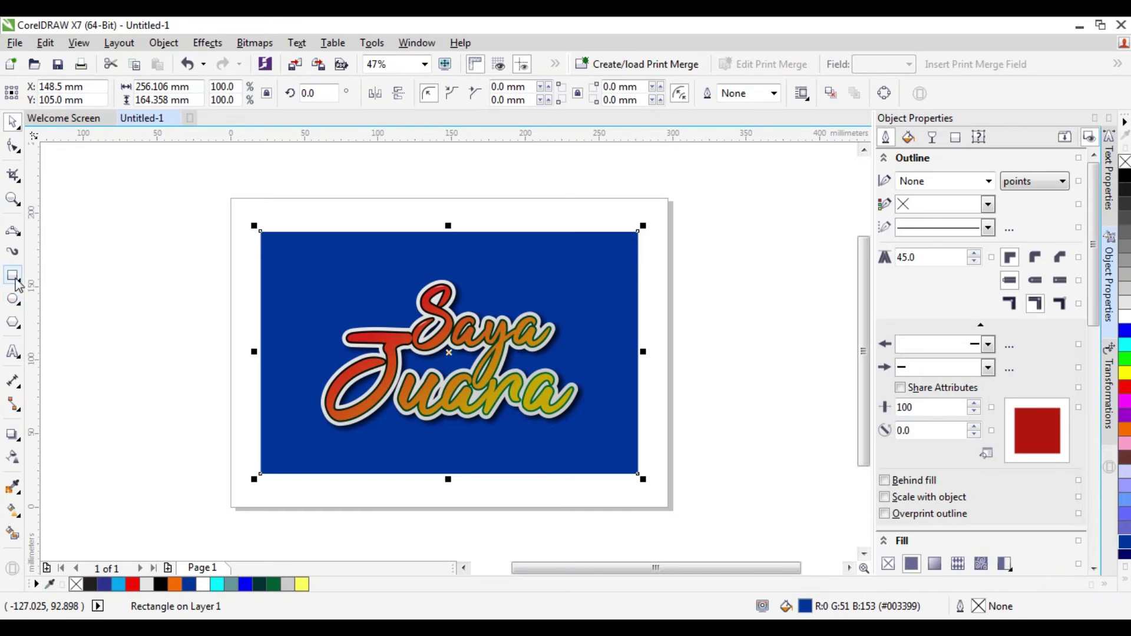
Step: Draw a four-pointed star about 108 mm wide beside the page, on the blank area left of the rectangle
{"action": "left_click", "coordinate": [20, 327]}
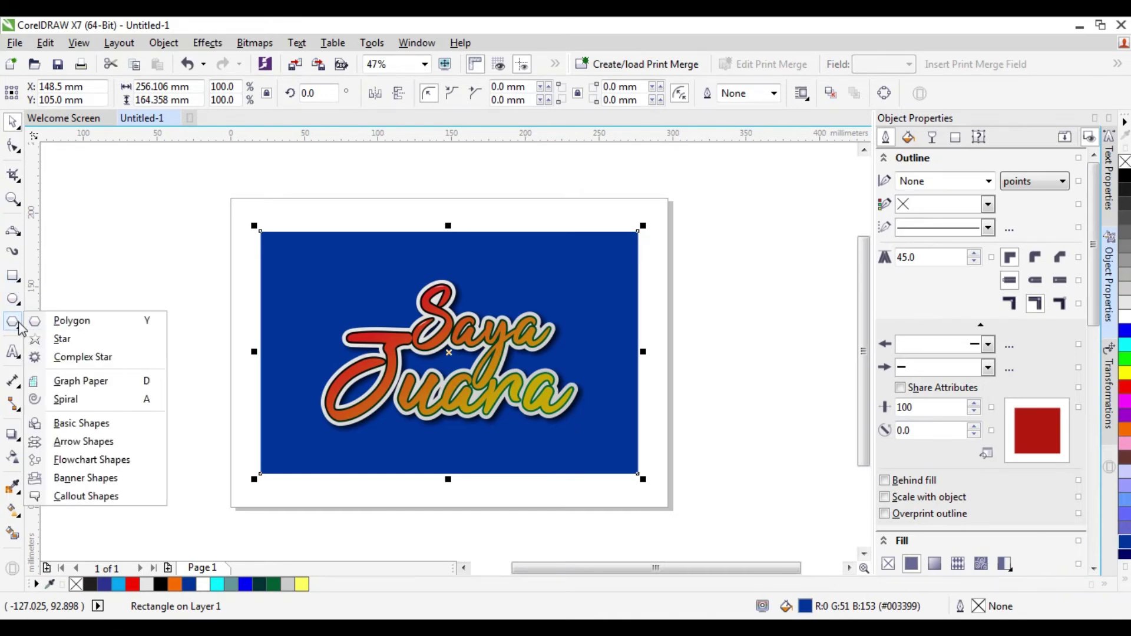
{"action": "left_click", "coordinate": [46, 355]}
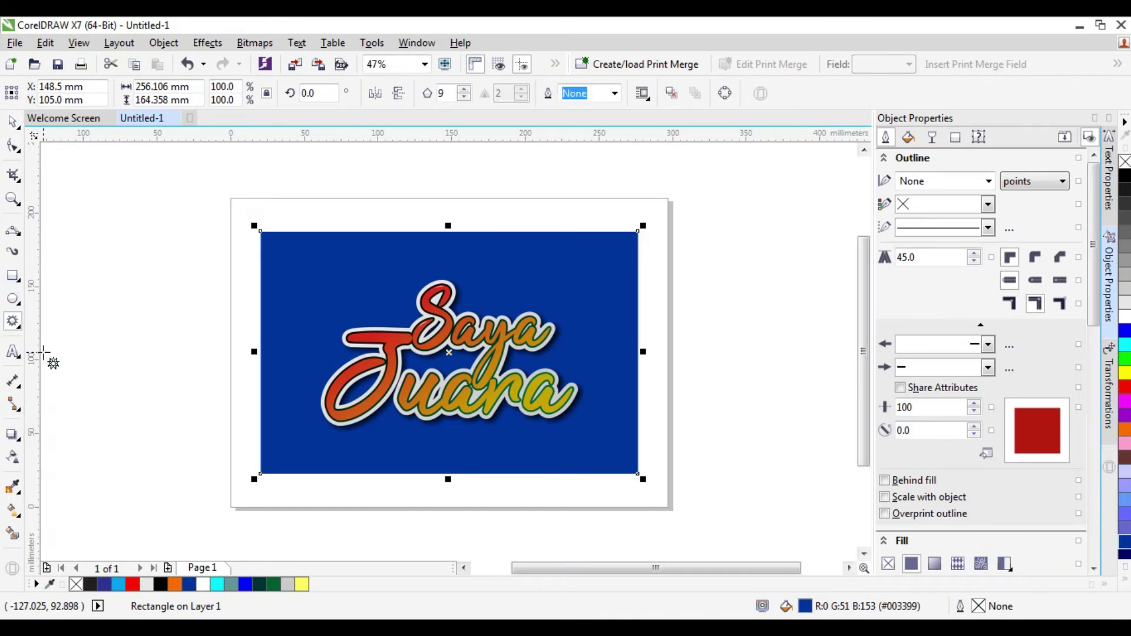
{"action": "left_click", "coordinate": [13, 327]}
{"action": "left_click", "coordinate": [58, 336]}
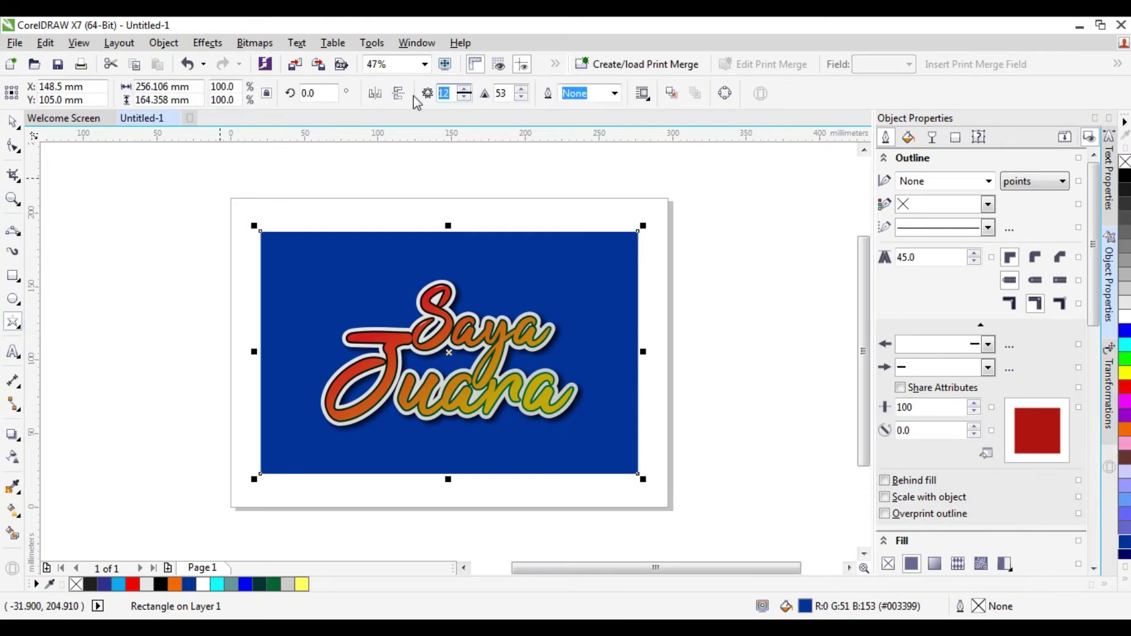
{"action": "left_click_drag", "start_coordinate": [86, 281], "coordinate": [247, 412]}
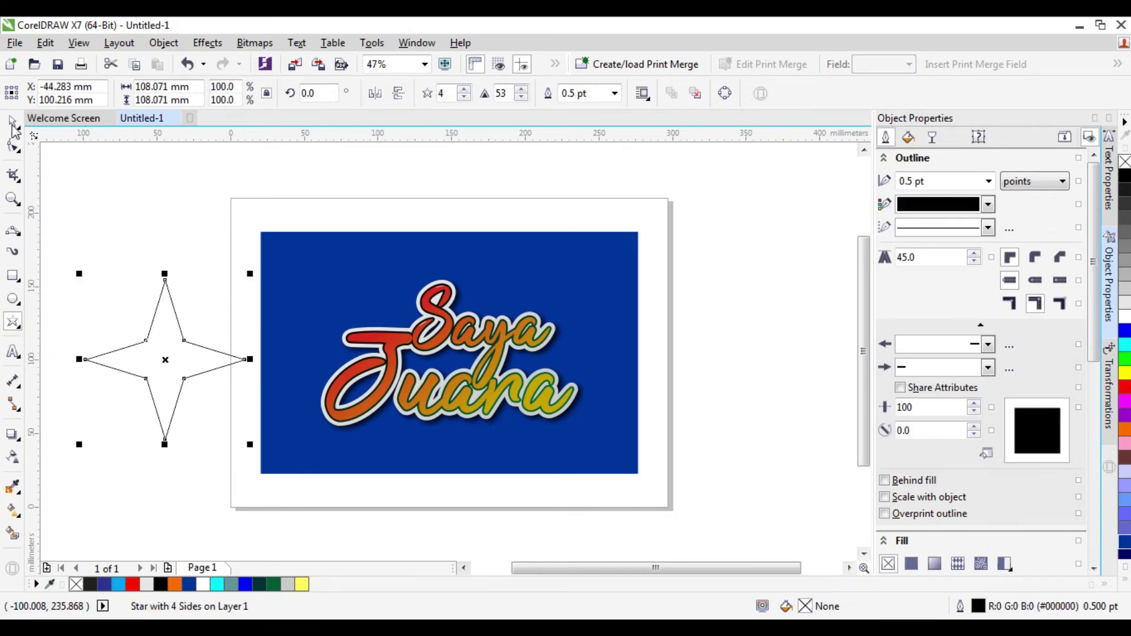
Step: Reshape the star into thin, needle-like points by pulling its inner nodes towards the centre, to a sharpness of 86
{"action": "left_click", "coordinate": [13, 147]}
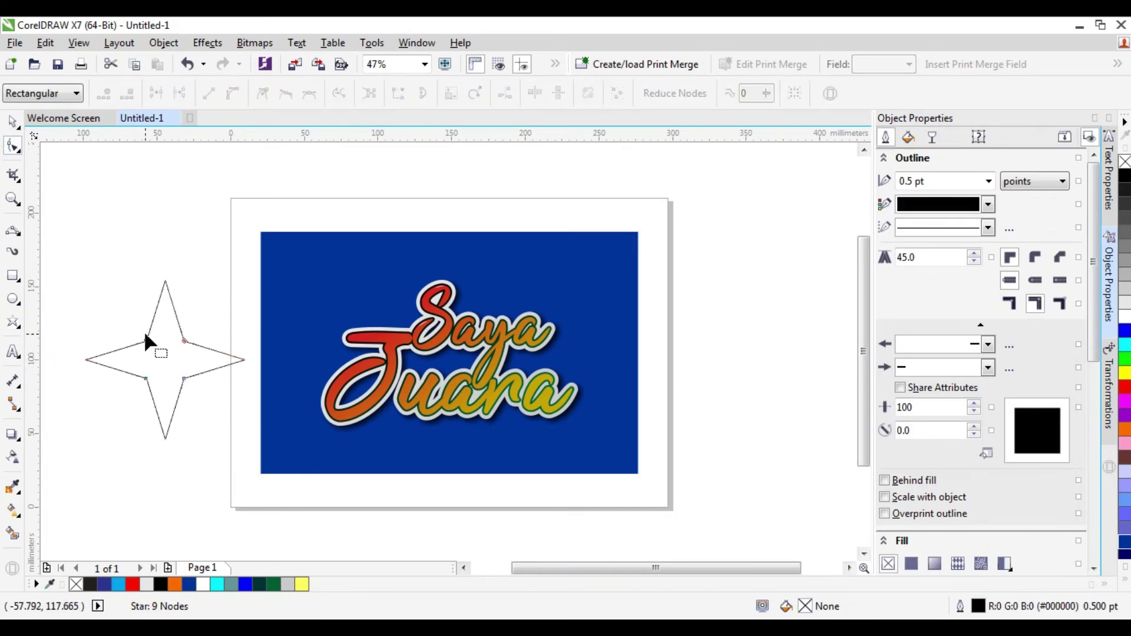
{"action": "left_click_drag", "start_coordinate": [147, 337], "coordinate": [161, 348]}
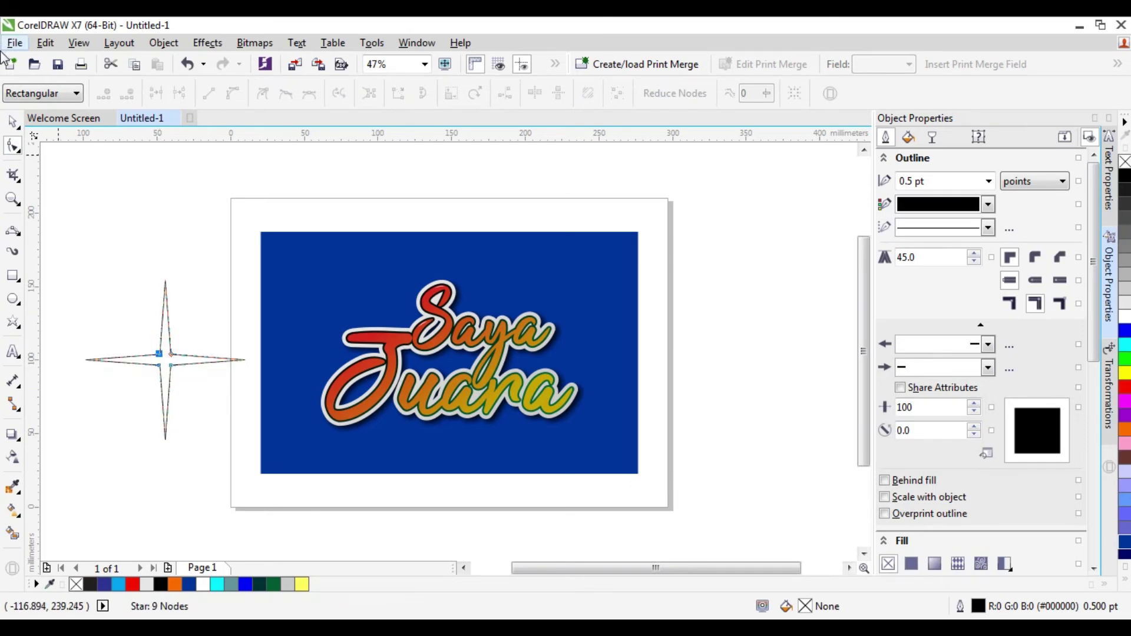
{"action": "left_click", "coordinate": [12, 122]}
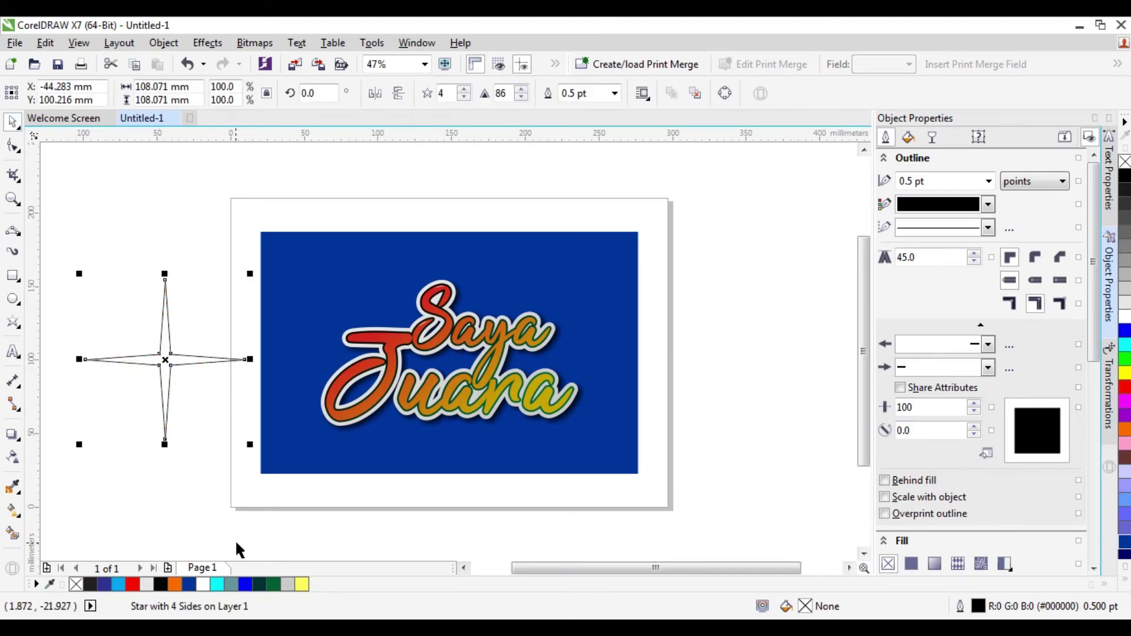
Step: Make the star white without an outline and place it, shrunk to about 13 mm, just upper left of the S
{"action": "left_click", "coordinate": [204, 585]}
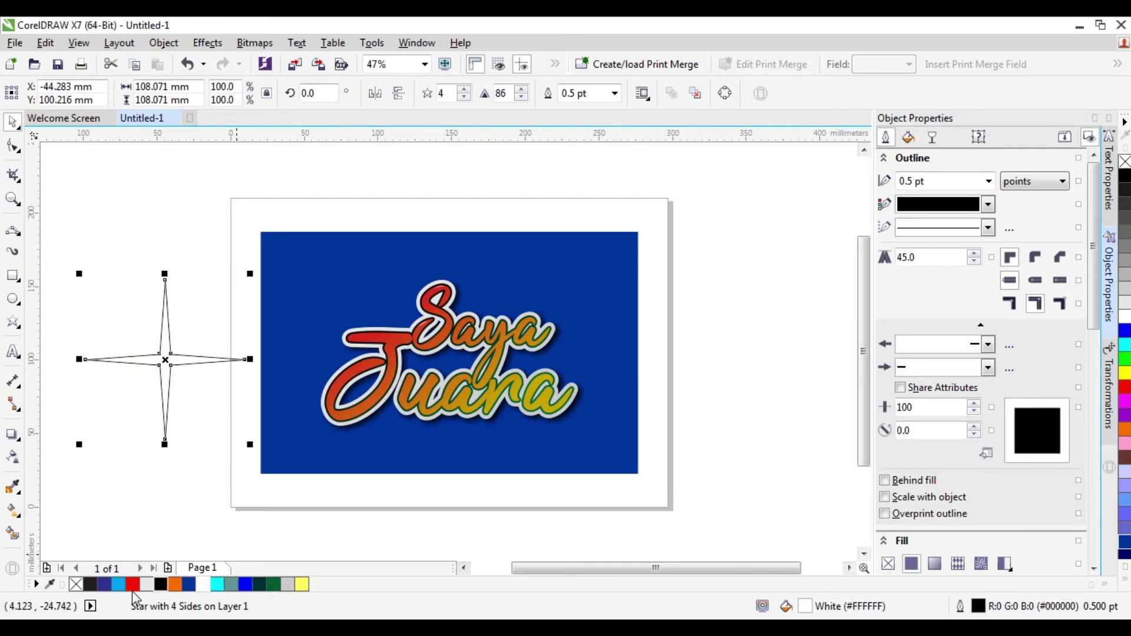
{"action": "right_click", "coordinate": [75, 585]}
{"action": "left_click_drag", "start_coordinate": [251, 444], "coordinate": [412, 265]}
{"action": "left_click", "coordinate": [443, 197]}
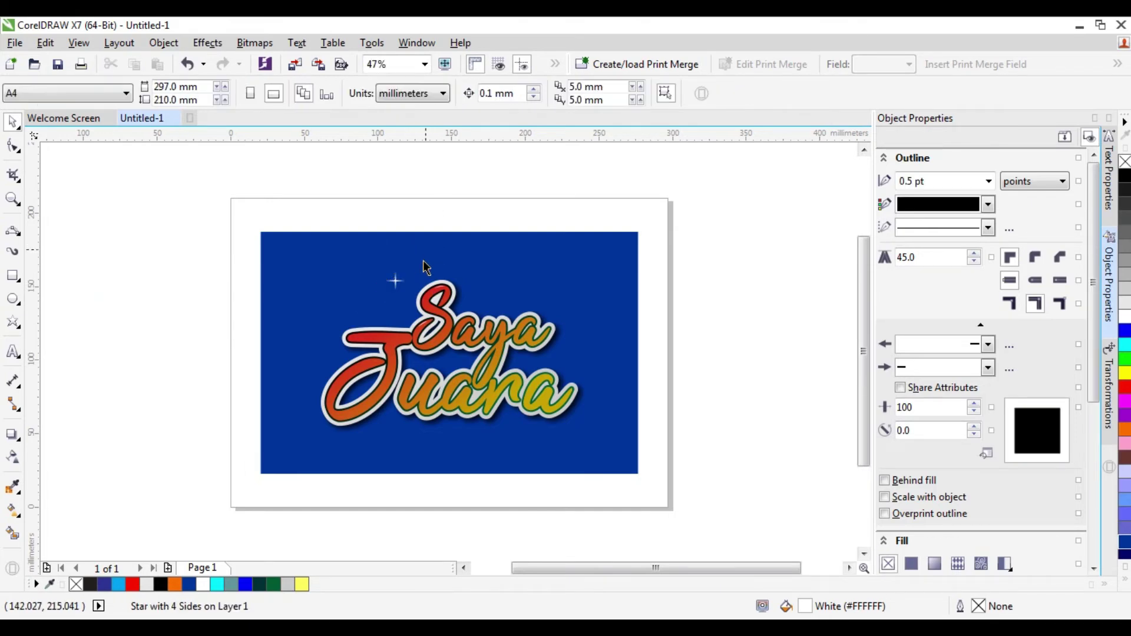
Step: Create 4 copies of the small star in a row to its left, each offset by -12.946 mm horizontally and 0 mm vertically
{"action": "left_click", "coordinate": [395, 281]}
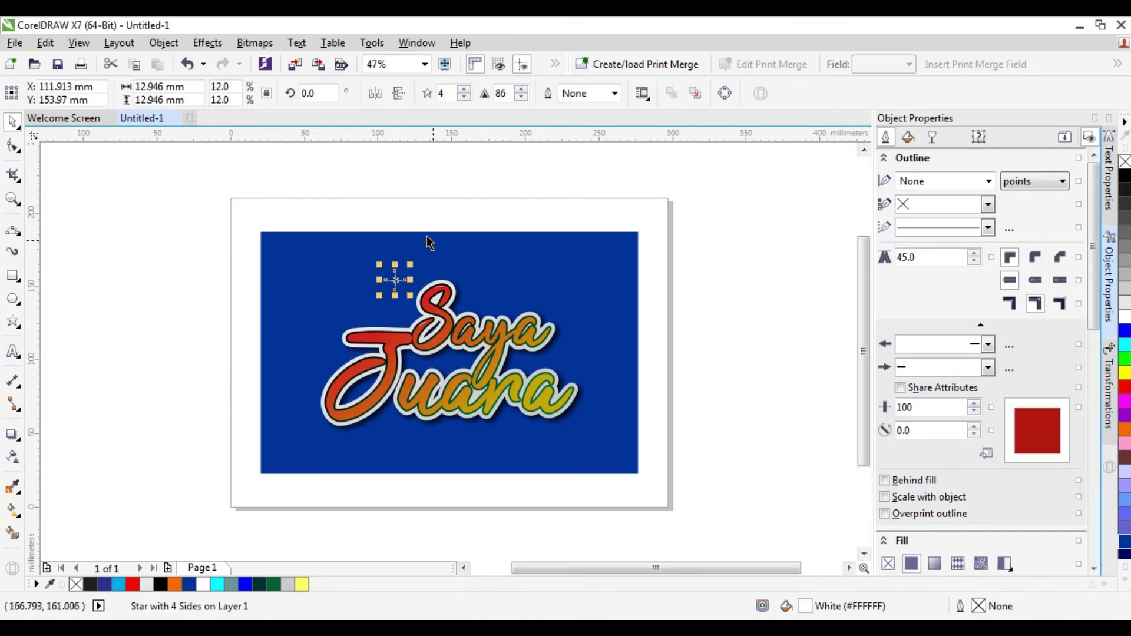
{"action": "left_click", "coordinate": [1110, 379]}
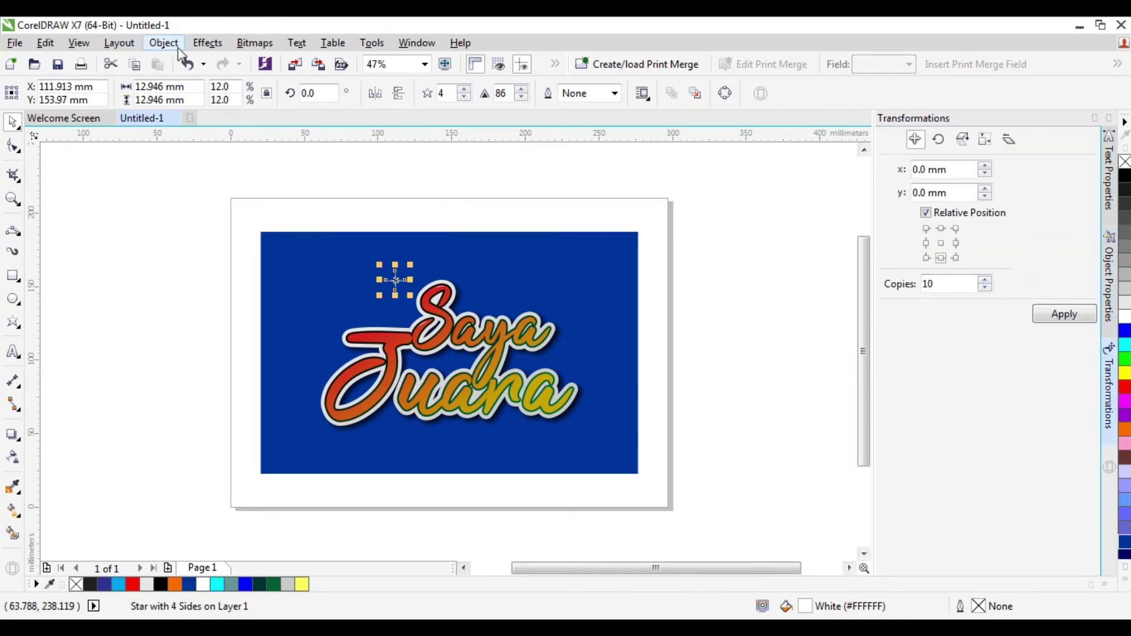
{"action": "left_click", "coordinate": [163, 42]}
{"action": "mouse_move", "coordinate": [313, 217]}
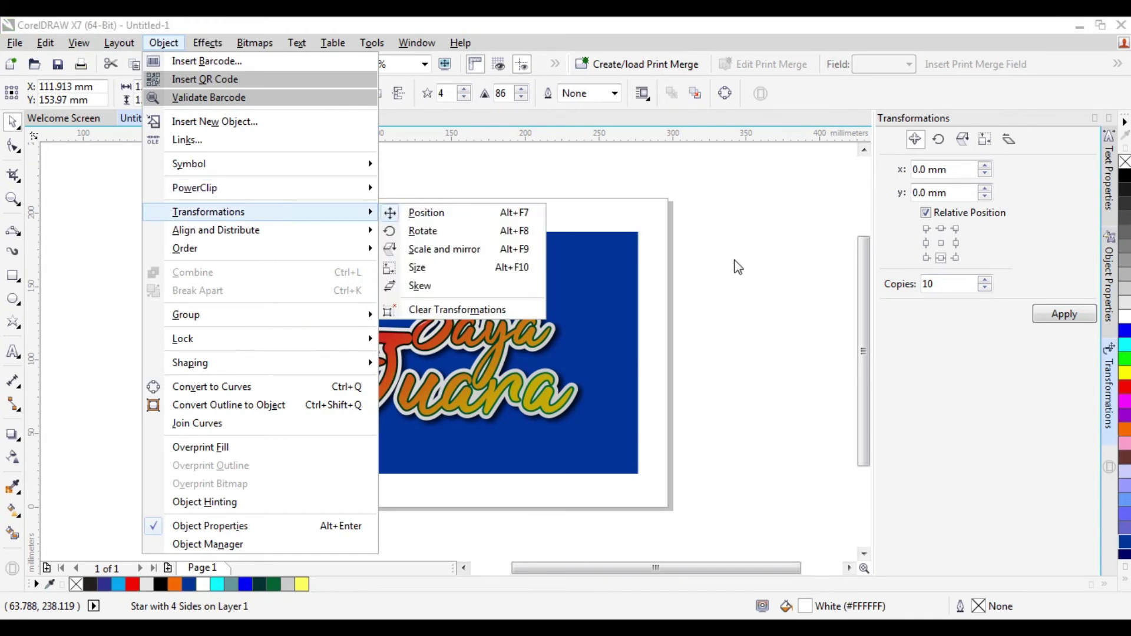
{"action": "left_click", "coordinate": [1040, 267]}
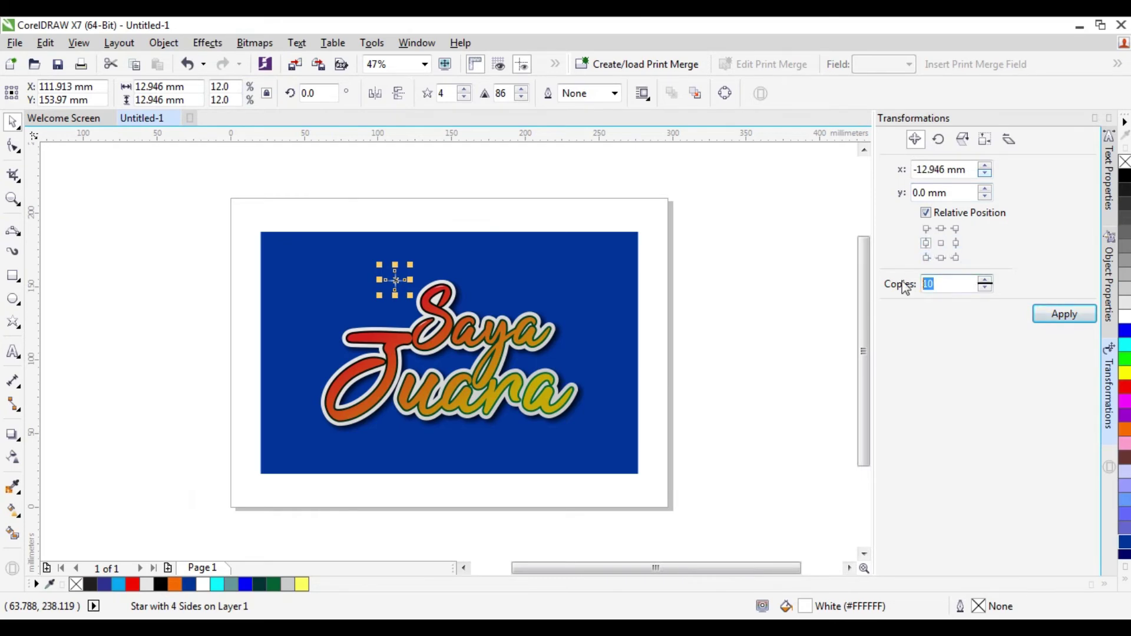
{"action": "left_click", "coordinate": [1066, 315]}
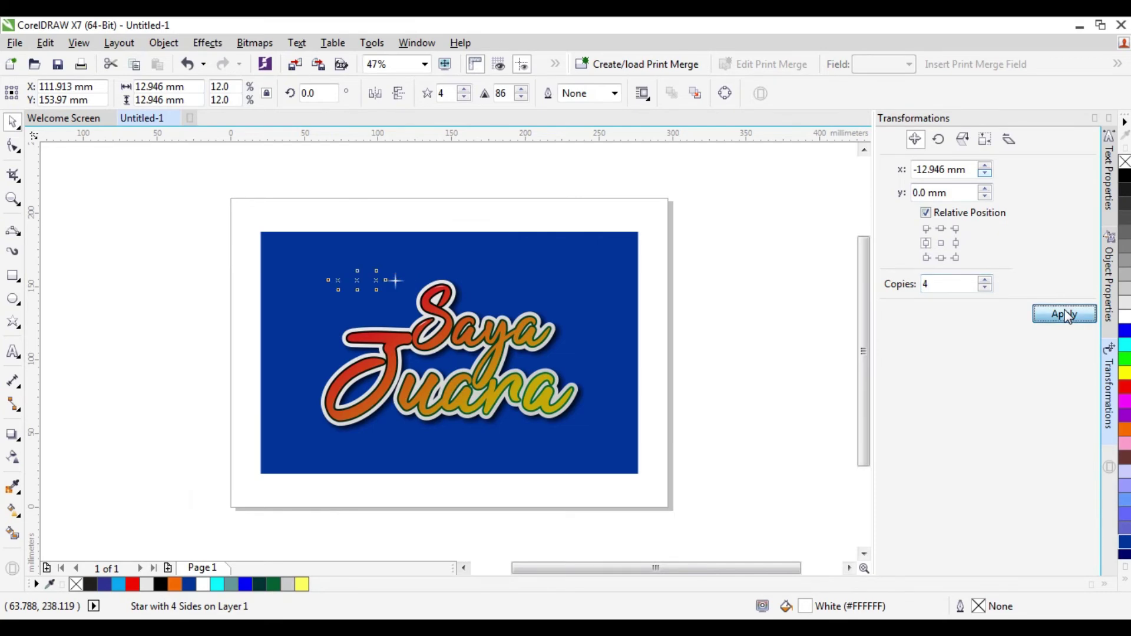
{"action": "left_click", "coordinate": [729, 302]}
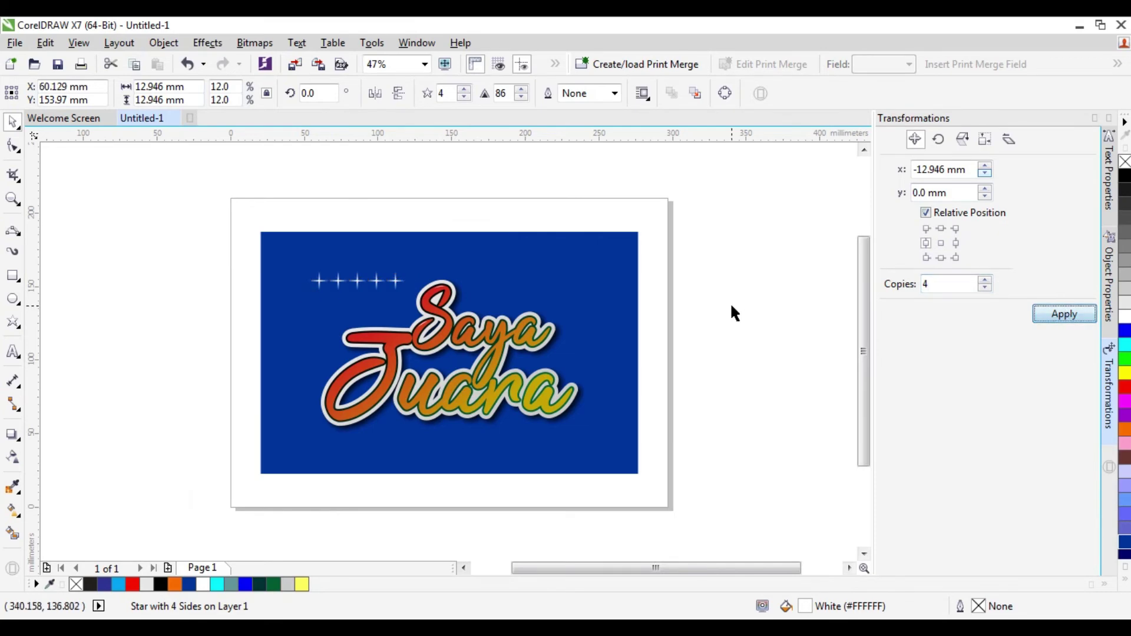
Step: Spread four stars around the lettering: upper right of the S, above Saya's last a, left of the S, and left of the J's bar
{"action": "left_click", "coordinate": [395, 282]}
{"action": "left_click_drag", "start_coordinate": [462, 281], "coordinate": [462, 279]}
{"action": "left_click_drag", "start_coordinate": [381, 282], "coordinate": [545, 306]}
{"action": "left_click_drag", "start_coordinate": [357, 282], "coordinate": [402, 313]}
{"action": "left_click_drag", "start_coordinate": [339, 281], "coordinate": [328, 331]}
Step: Move the remaining star in the upper left of the blue background to the upper right edge of Juara's last a
{"action": "left_click_drag", "start_coordinate": [327, 290], "coordinate": [524, 353]}
{"action": "key", "text": "ctrl+z"}
{"action": "left_click", "coordinate": [230, 228]}
{"action": "left_click", "coordinate": [318, 279]}
{"action": "left_click_drag", "start_coordinate": [320, 279], "coordinate": [570, 366]}
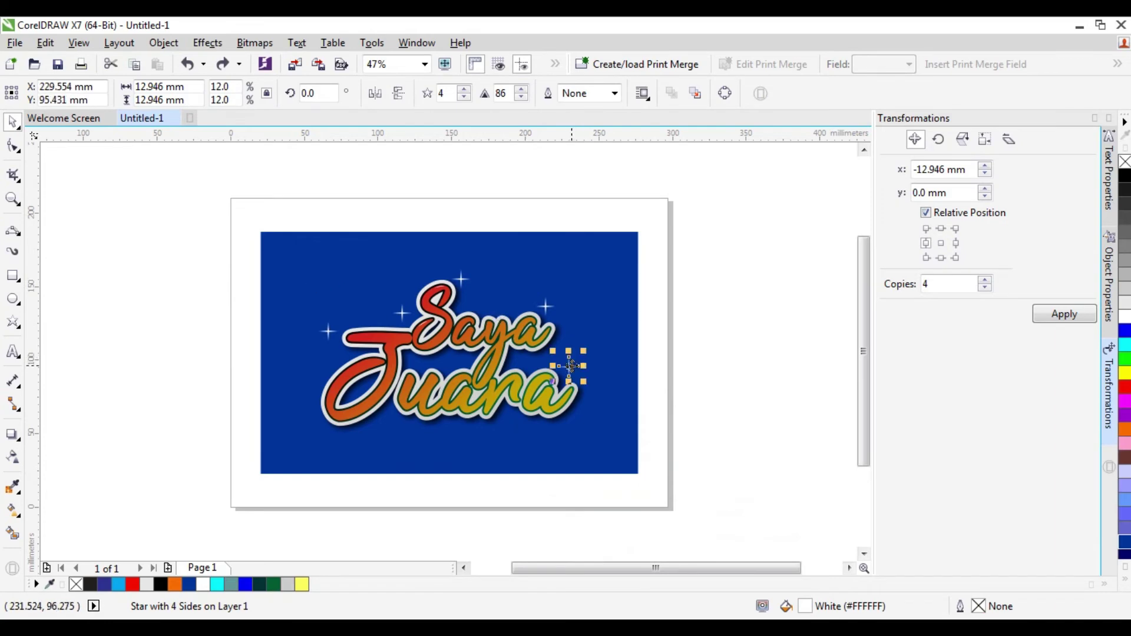
Step: Draw a 3-point curve about 122 mm wide and 51 mm high from Juara's last a, bulging right and ending below the lettering
{"action": "left_click", "coordinate": [725, 374]}
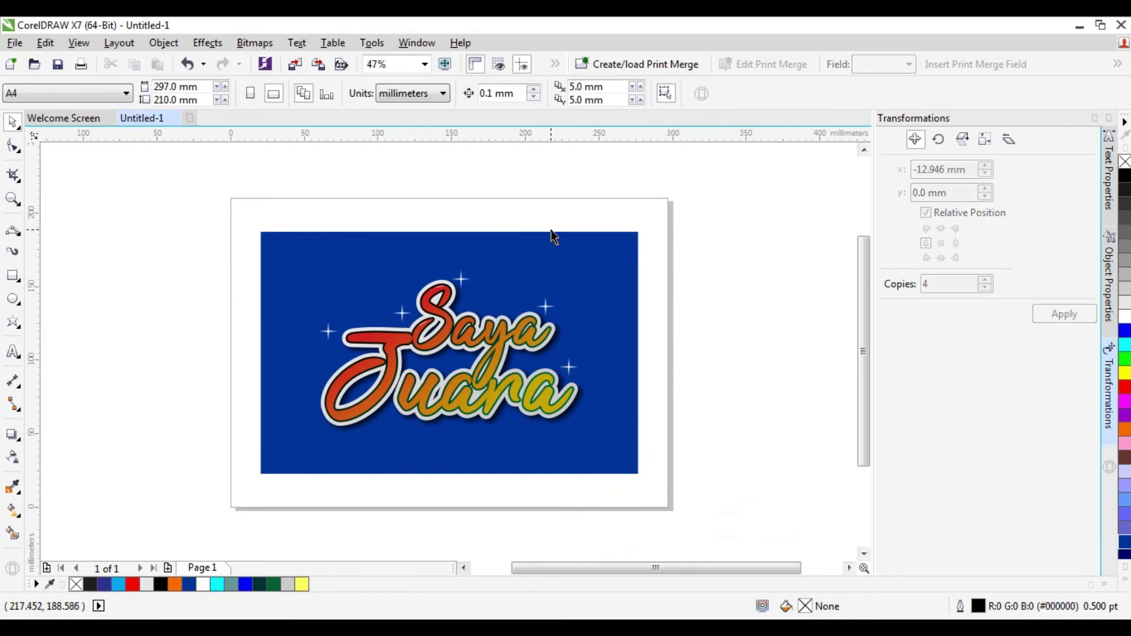
{"action": "left_click", "coordinate": [425, 64]}
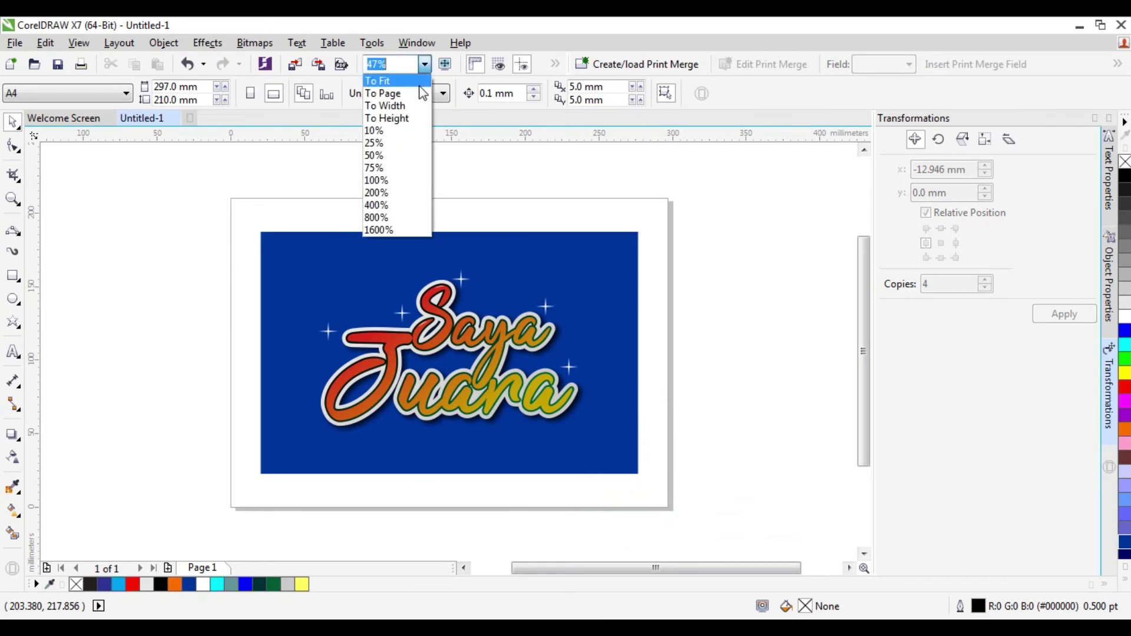
{"action": "left_click", "coordinate": [415, 78]}
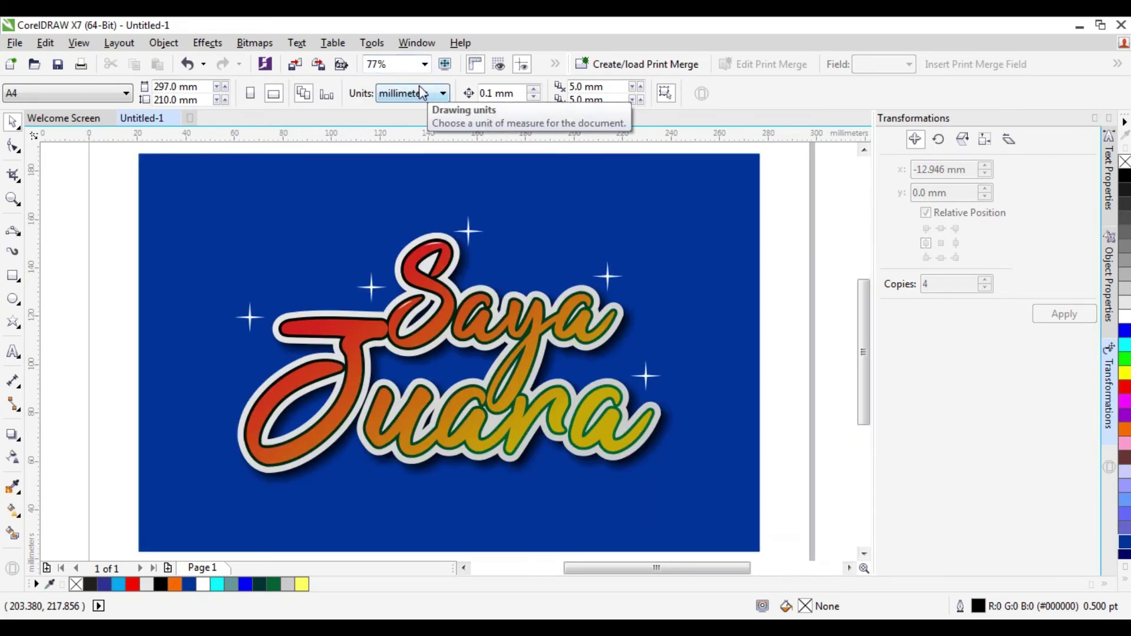
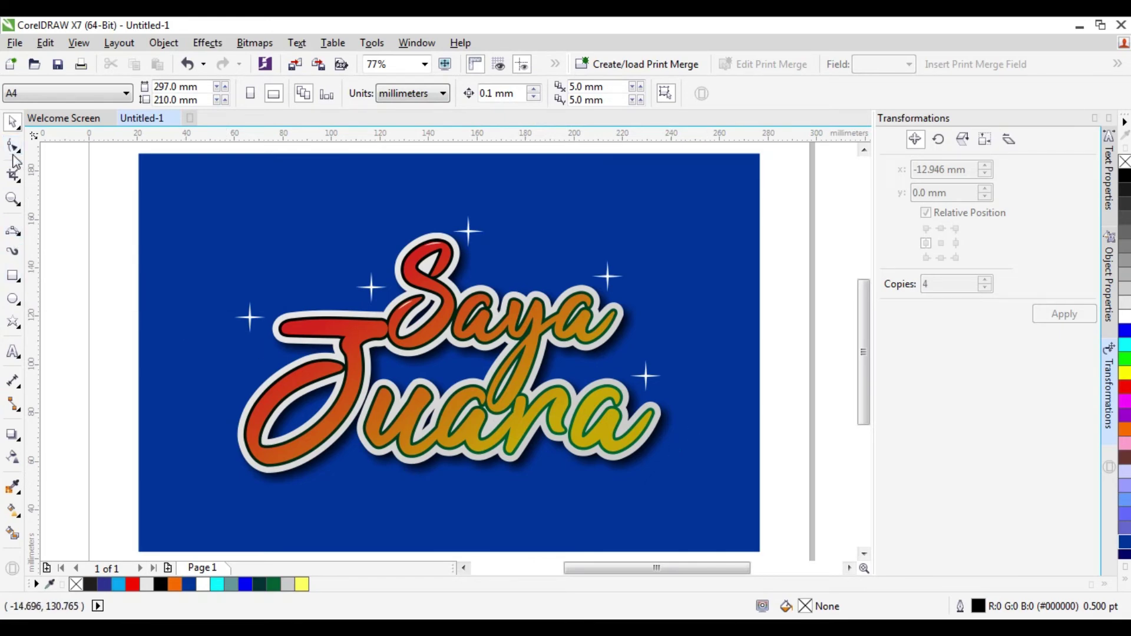
{"action": "left_click", "coordinate": [13, 275]}
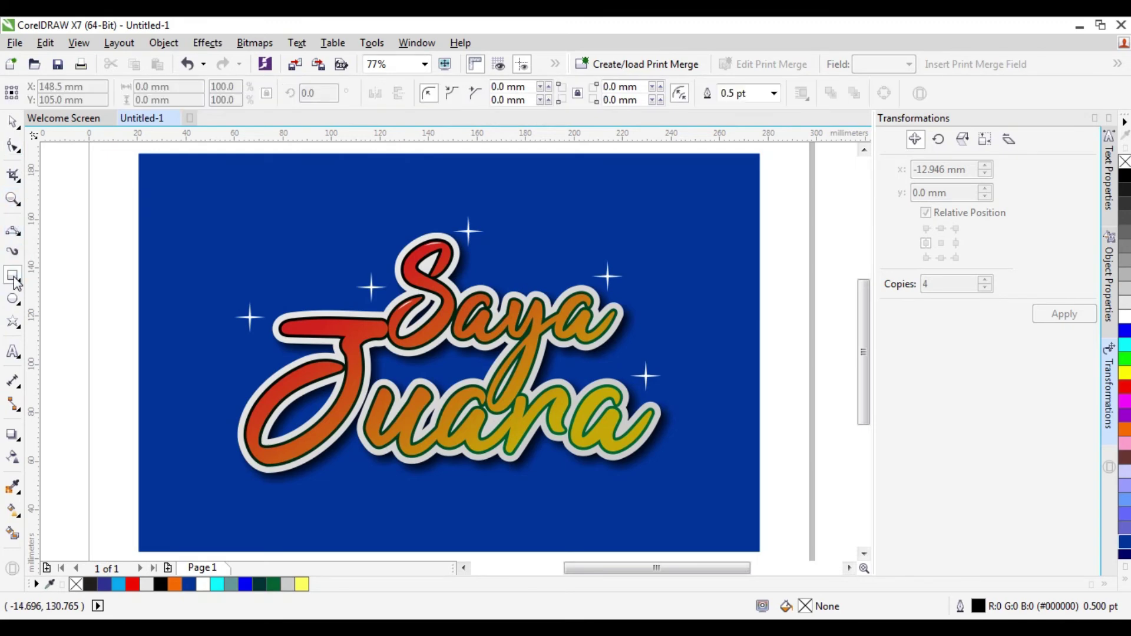
{"action": "left_click", "coordinate": [13, 230]}
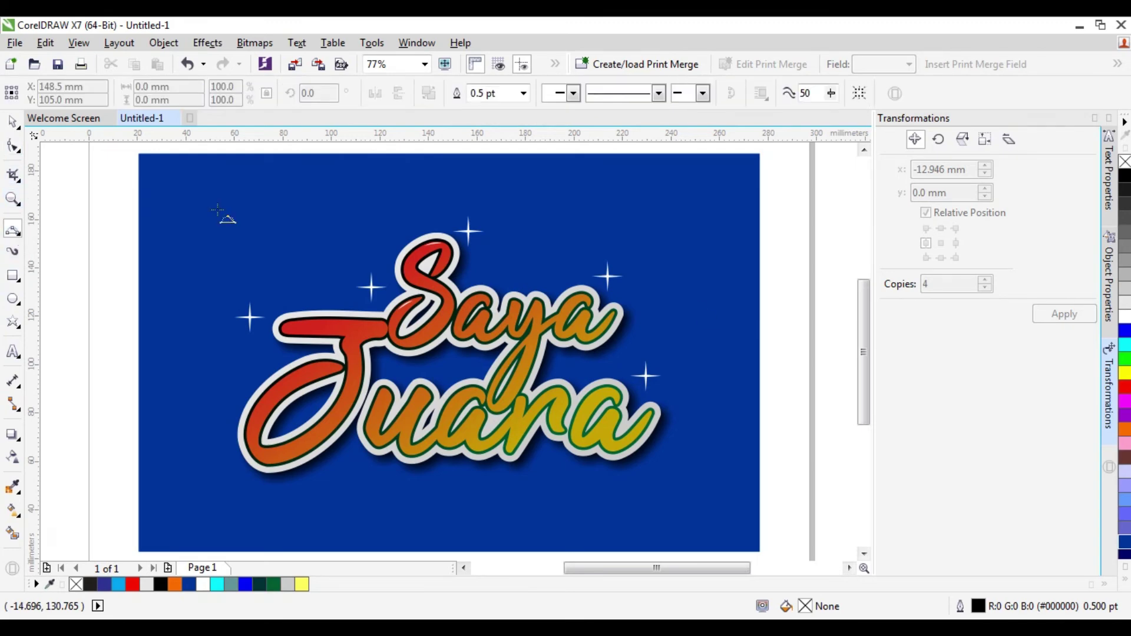
{"action": "left_click", "coordinate": [645, 413]}
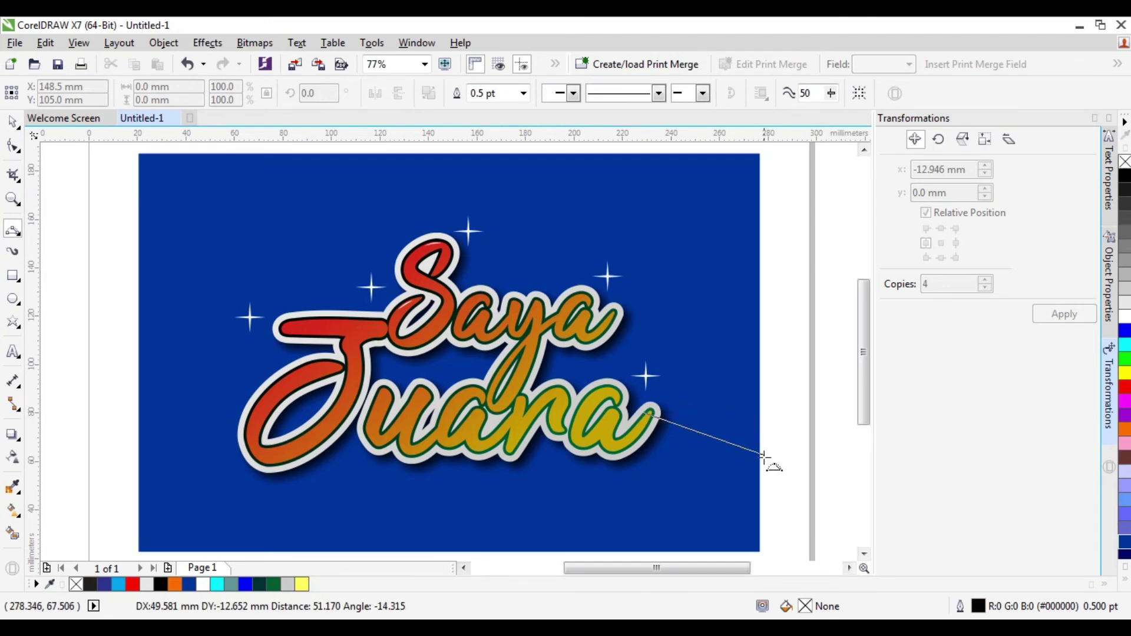
{"action": "left_click_drag", "start_coordinate": [461, 510], "coordinate": [464, 495]}
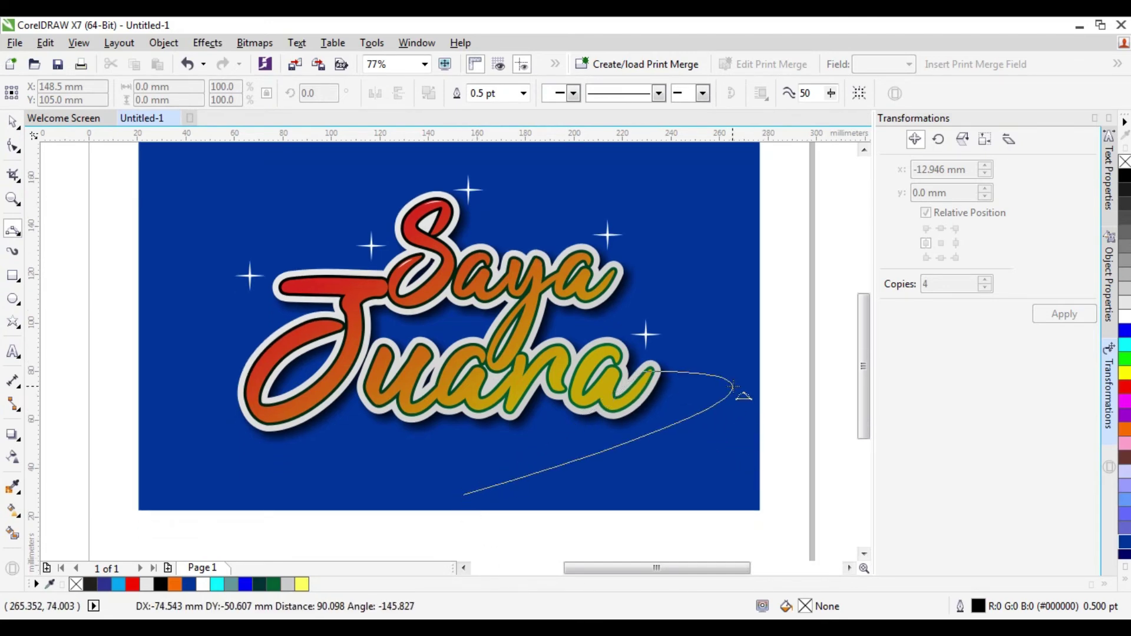
{"action": "left_click", "coordinate": [760, 441]}
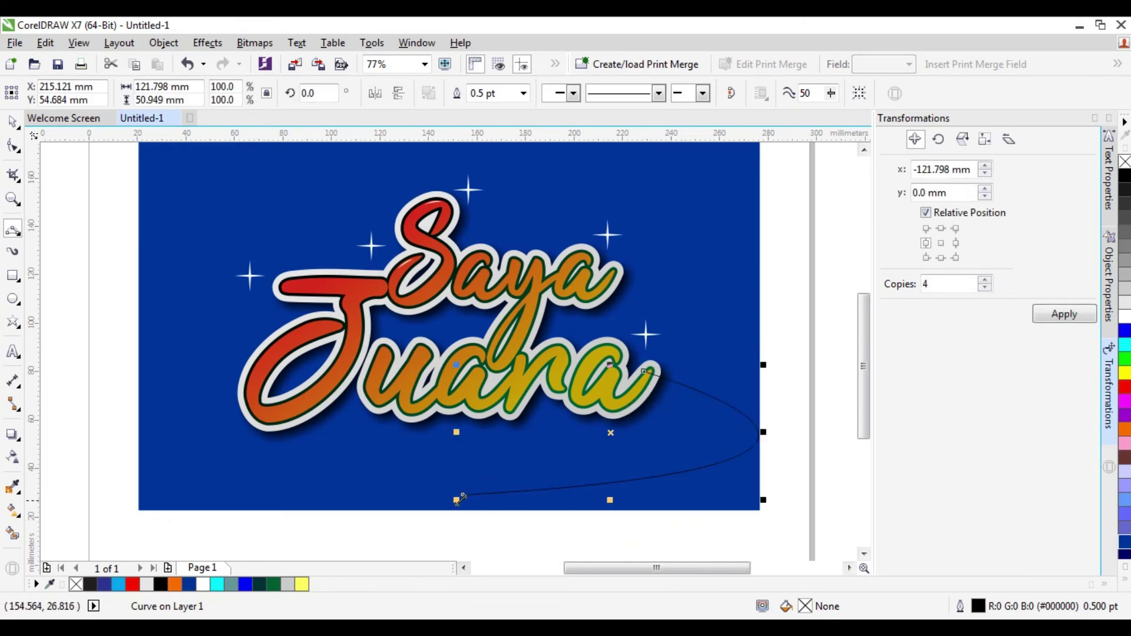
Step: Add a tighter inner curve from the lower end back to Juara's last a and close the swoosh with a short line
{"action": "mouse_move", "coordinate": [461, 495]}
{"action": "left_mouse_down"}
{"action": "mouse_move", "coordinate": [654, 466]}
{"action": "mouse_move", "coordinate": [647, 380]}
{"action": "left_mouse_up"}
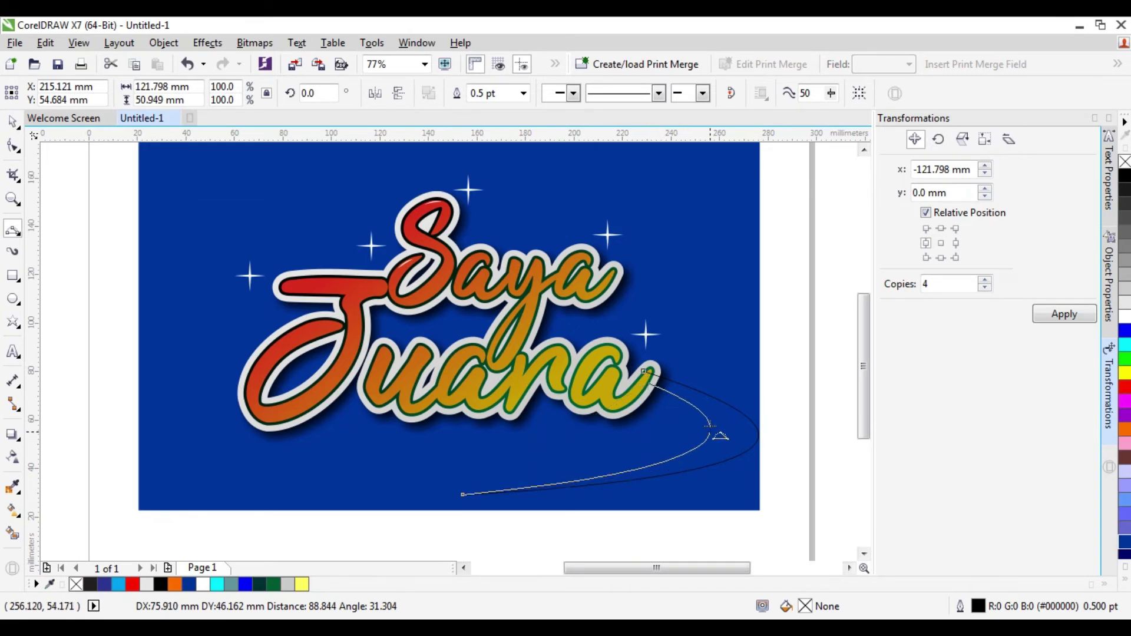
{"action": "left_click", "coordinate": [711, 424]}
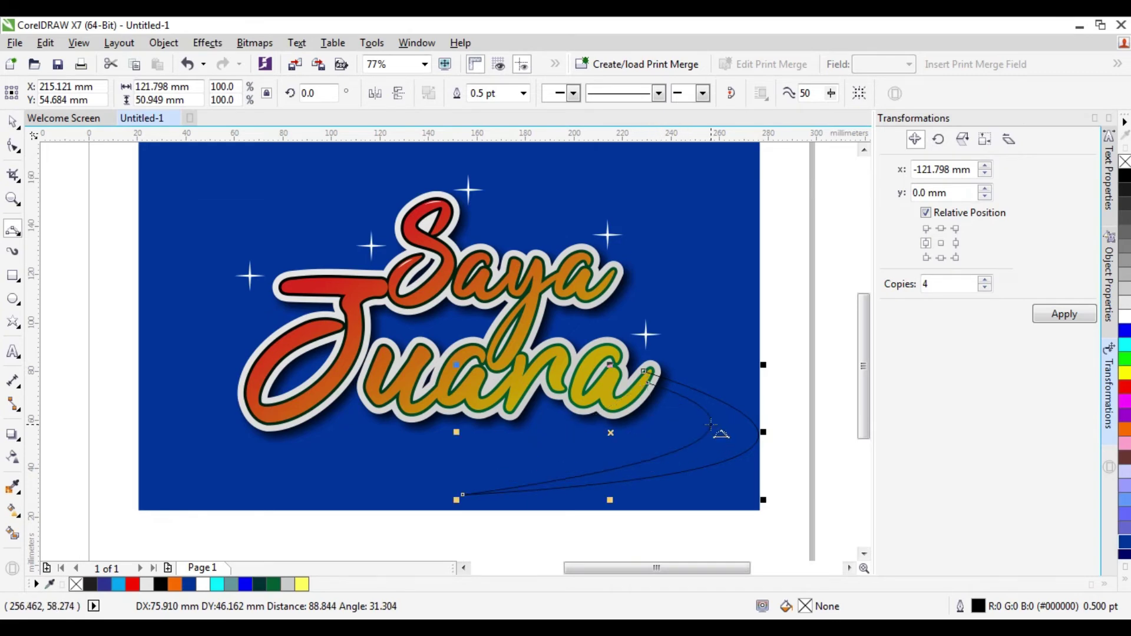
{"action": "left_click", "coordinate": [648, 386]}
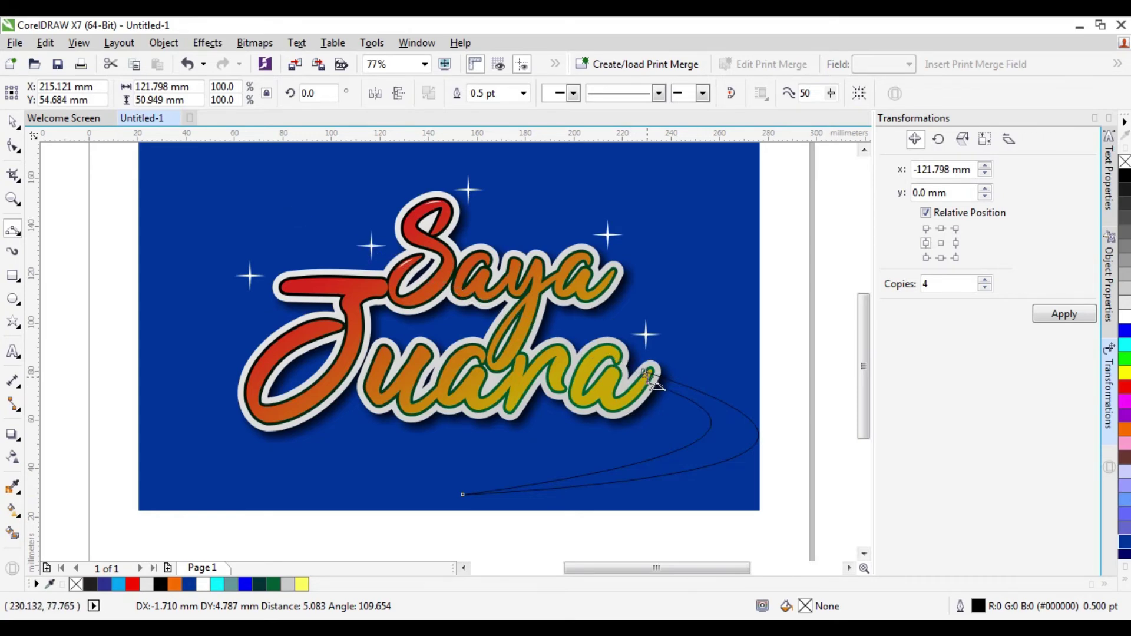
{"action": "left_click", "coordinate": [648, 376]}
{"action": "left_click", "coordinate": [15, 122]}
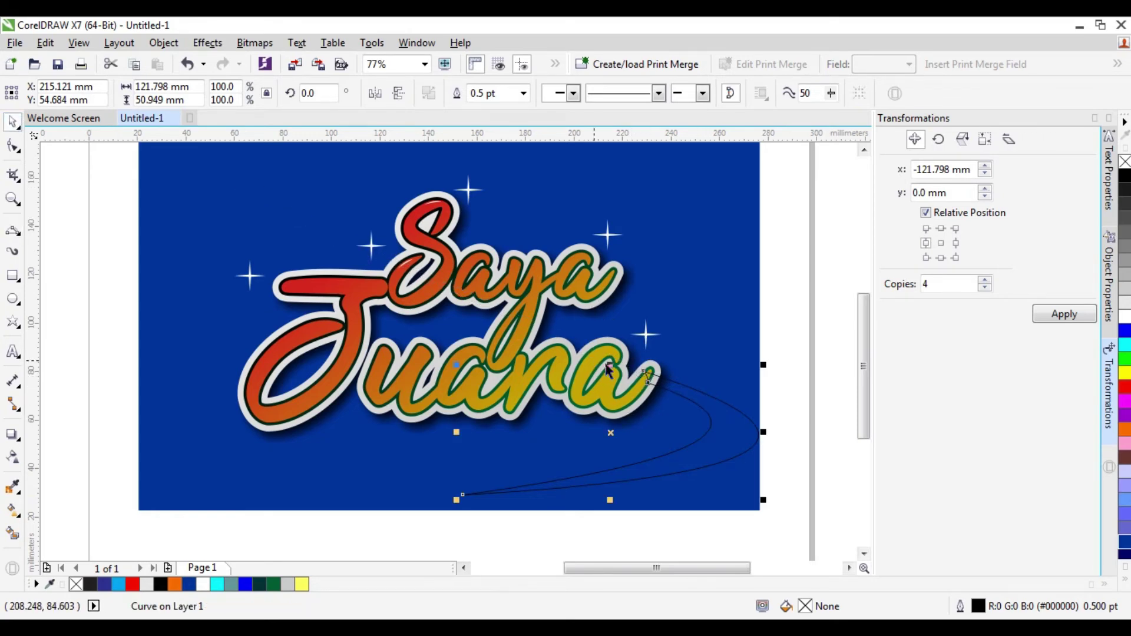
{"action": "left_click", "coordinate": [628, 403]}
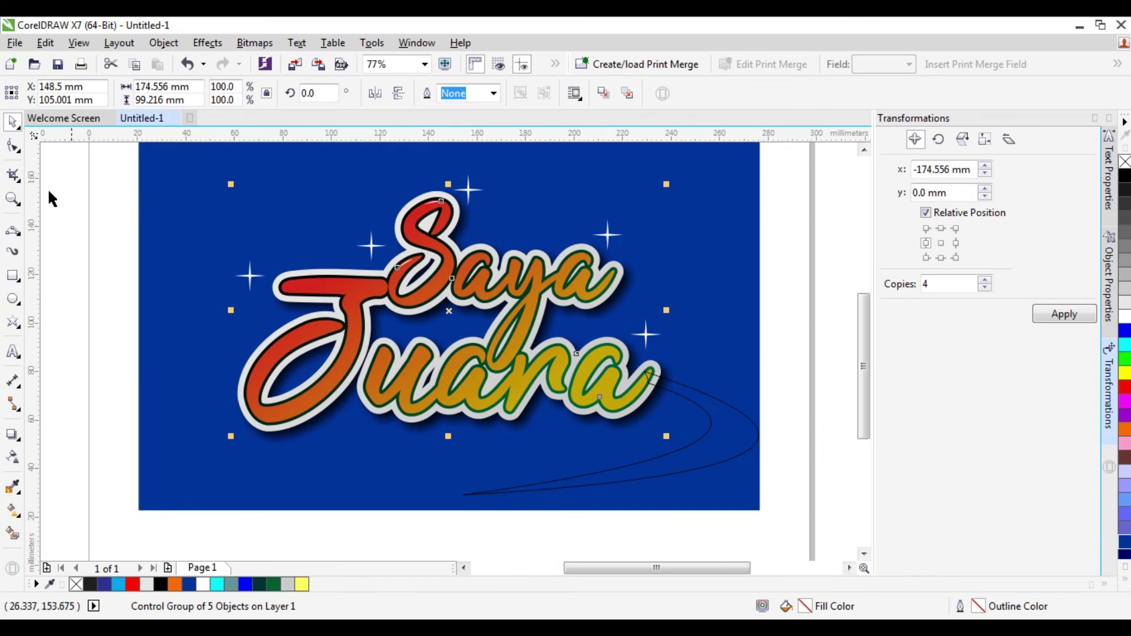
{"action": "right_click", "coordinate": [638, 398]}
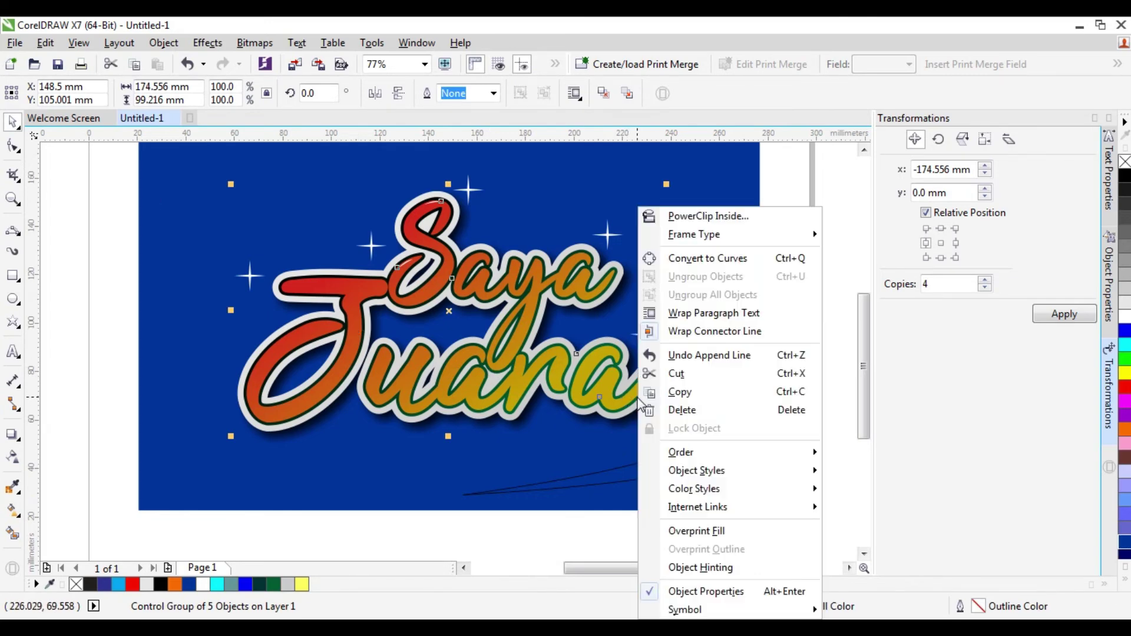
{"action": "key", "text": "Escape"}
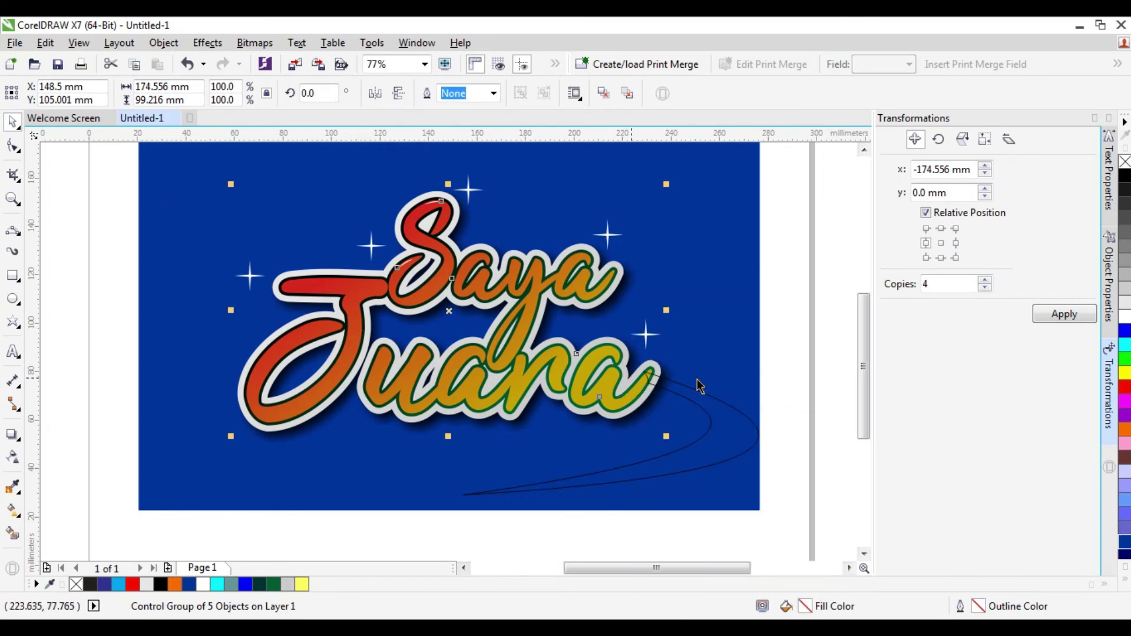
{"action": "left_click", "coordinate": [758, 372]}
{"action": "left_click", "coordinate": [596, 398]}
{"action": "right_click", "coordinate": [598, 406]}
{"action": "key", "text": "Escape"}
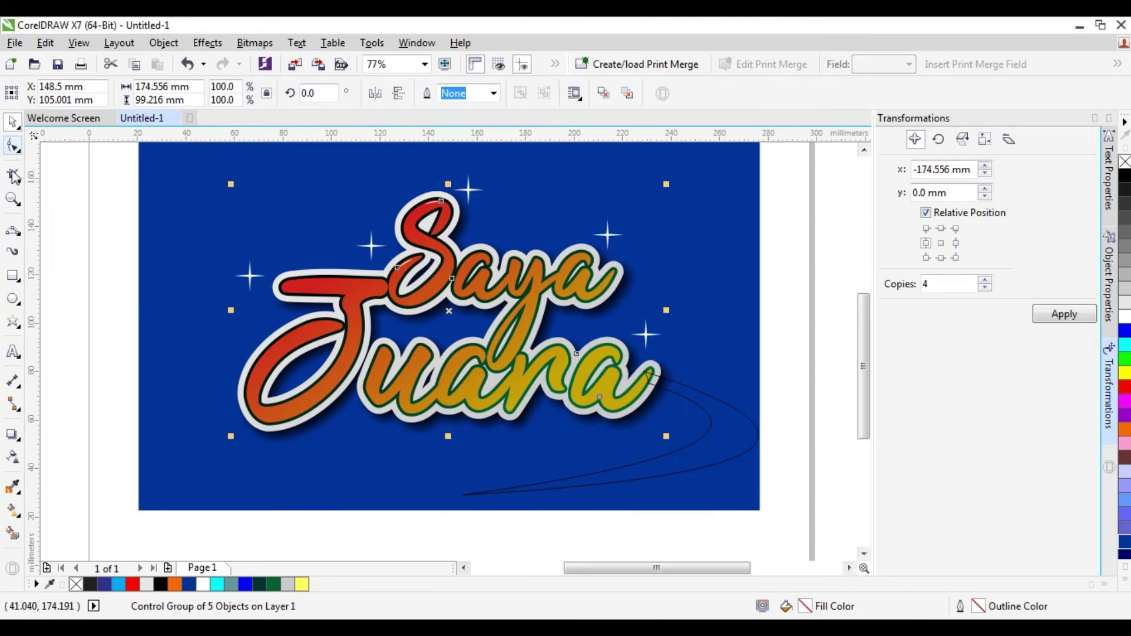
{"action": "left_click", "coordinate": [11, 149]}
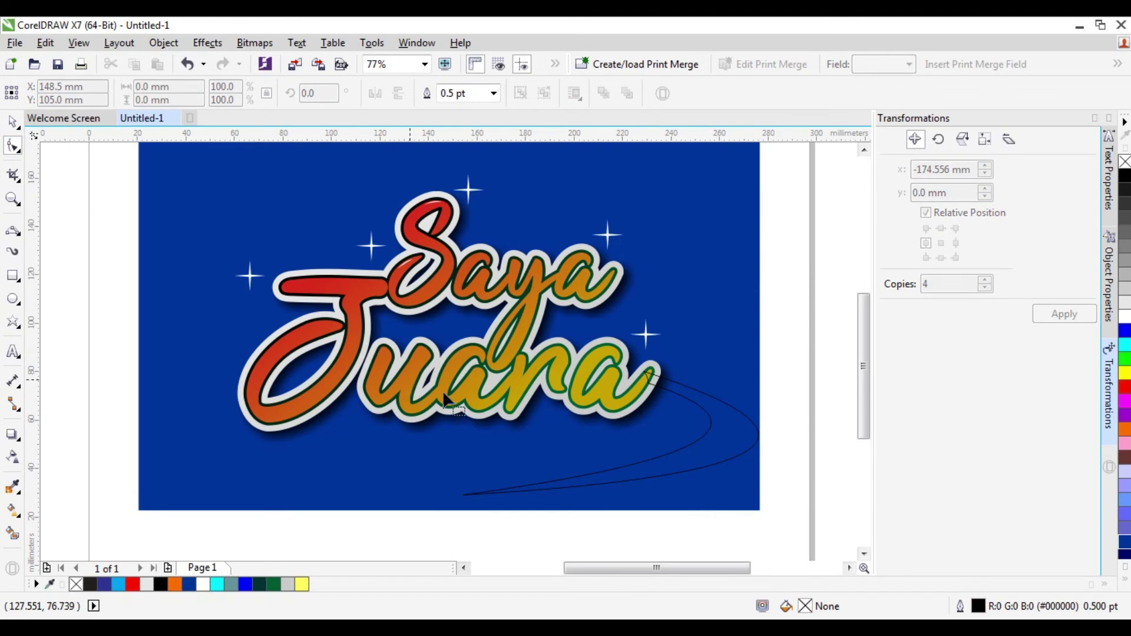
{"action": "left_click", "coordinate": [11, 125]}
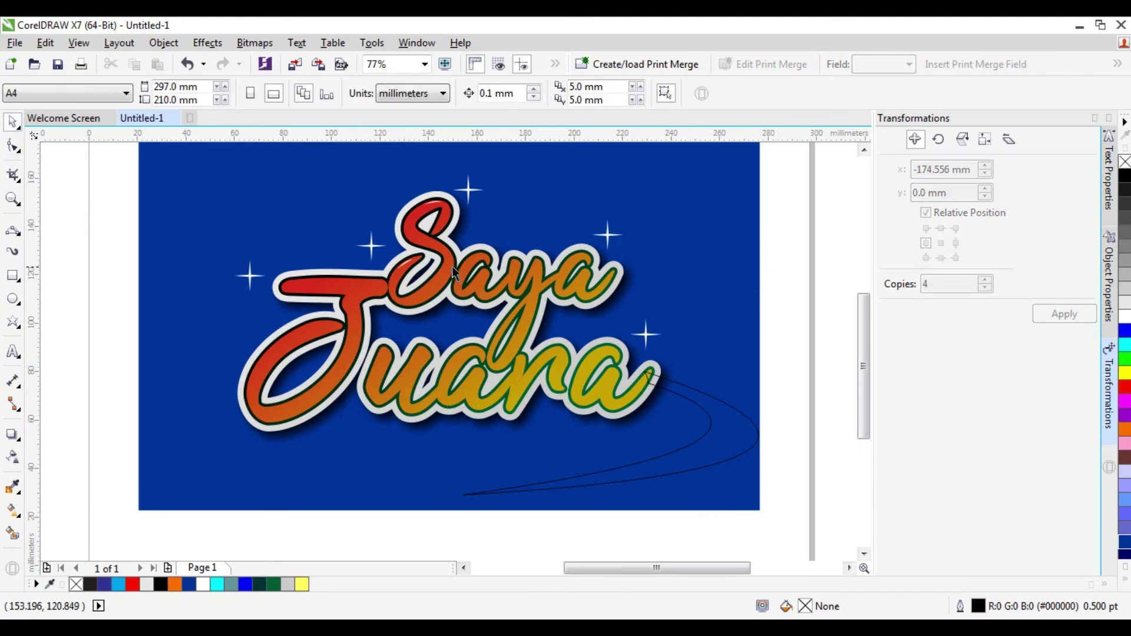
{"action": "left_click", "coordinate": [453, 272]}
{"action": "right_click", "coordinate": [457, 283]}
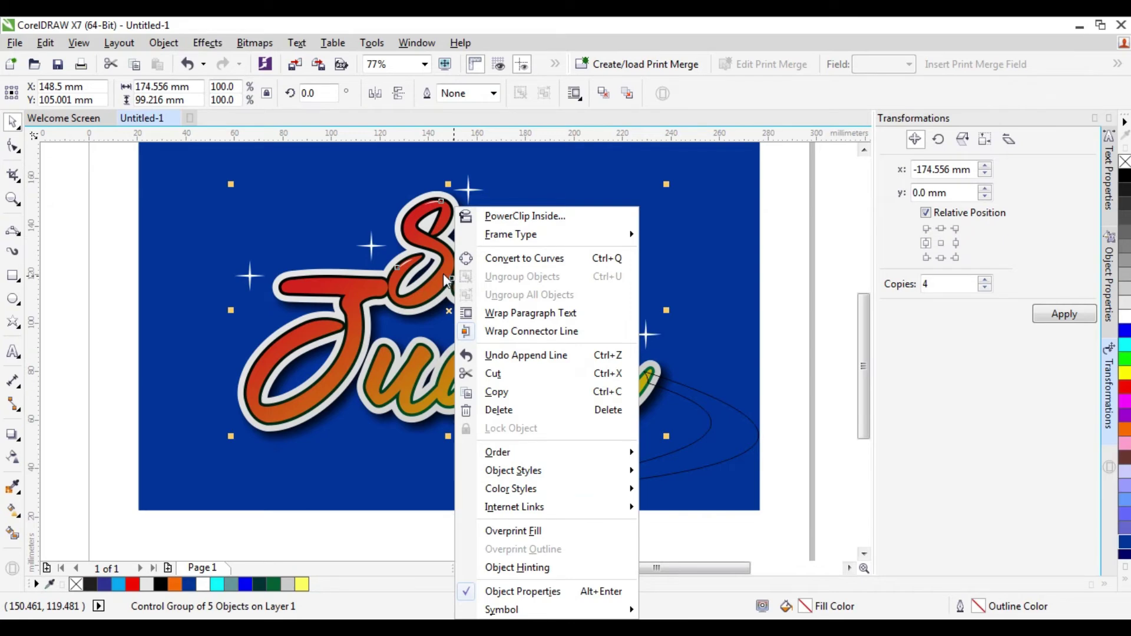
{"action": "left_click", "coordinate": [443, 274]}
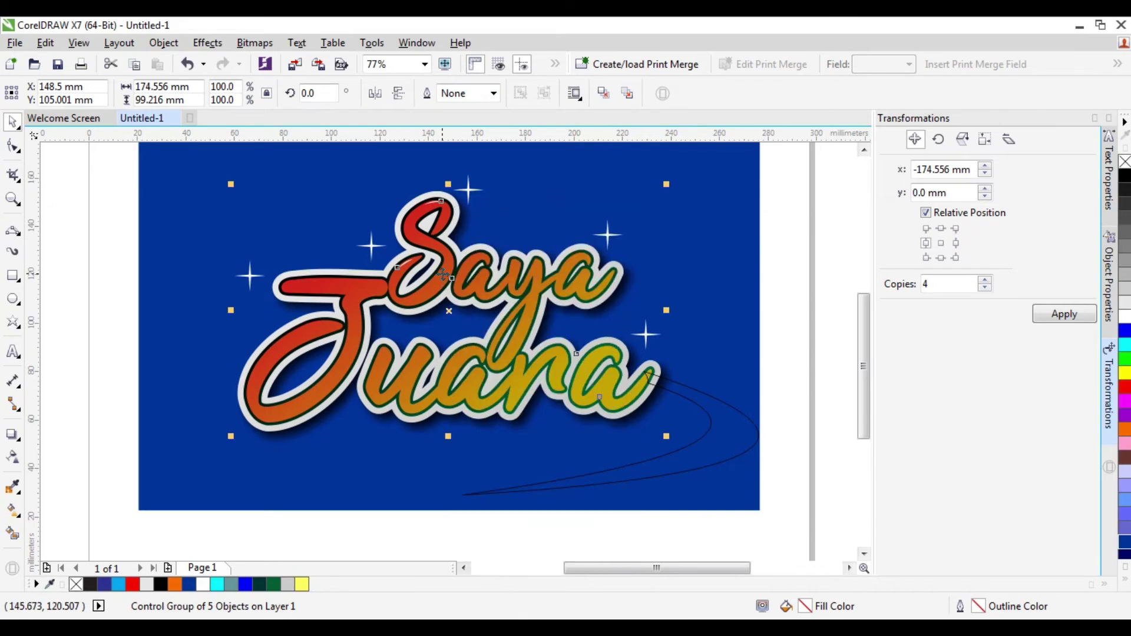
{"action": "left_click", "coordinate": [424, 64]}
{"action": "left_click", "coordinate": [390, 94]}
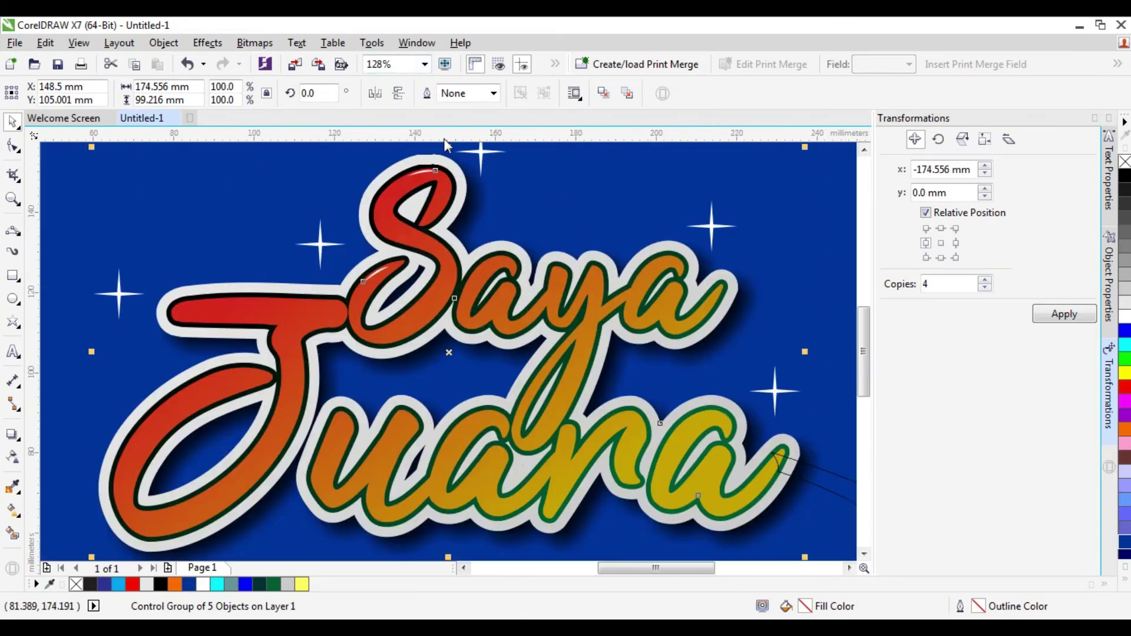
{"action": "right_click", "coordinate": [588, 370]}
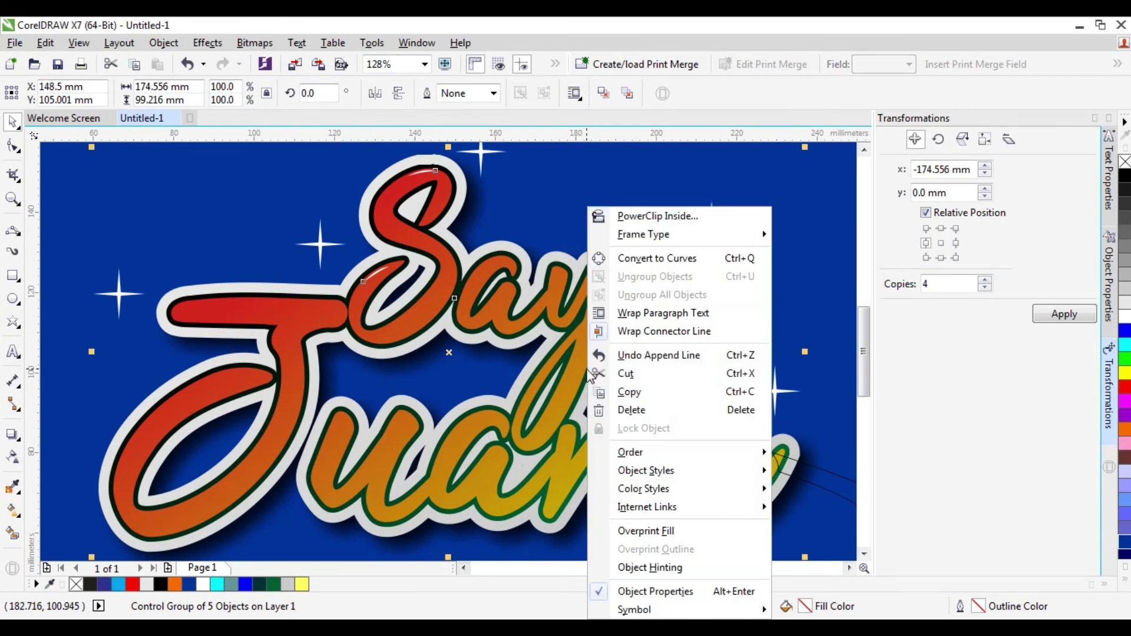
{"action": "key", "text": "Escape"}
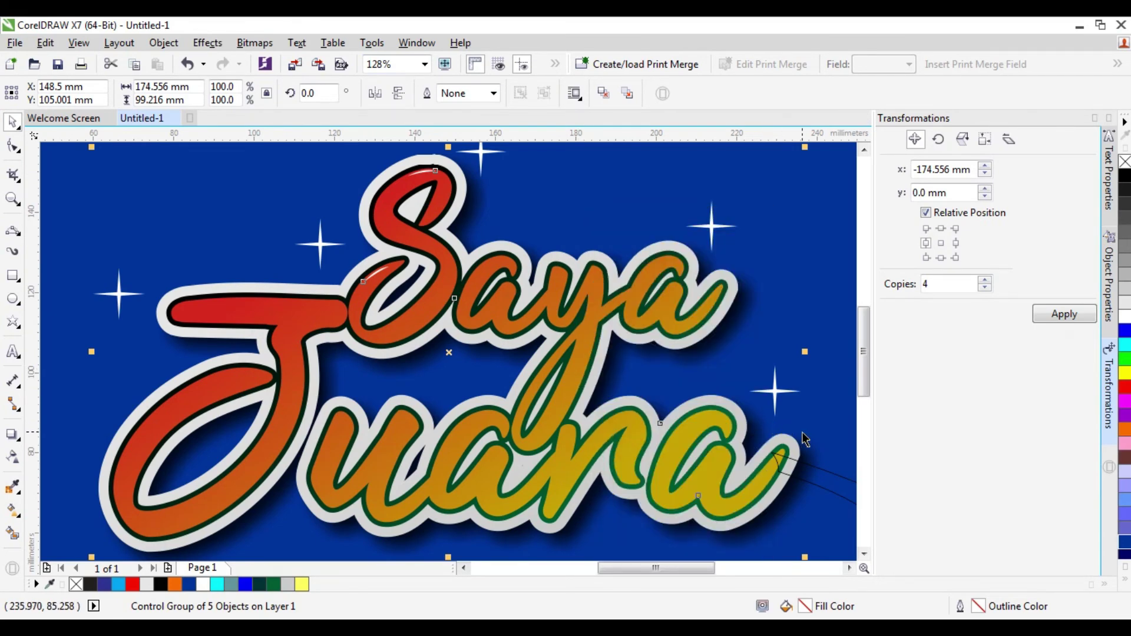
{"action": "left_click", "coordinate": [780, 453]}
{"action": "key", "text": "Escape"}
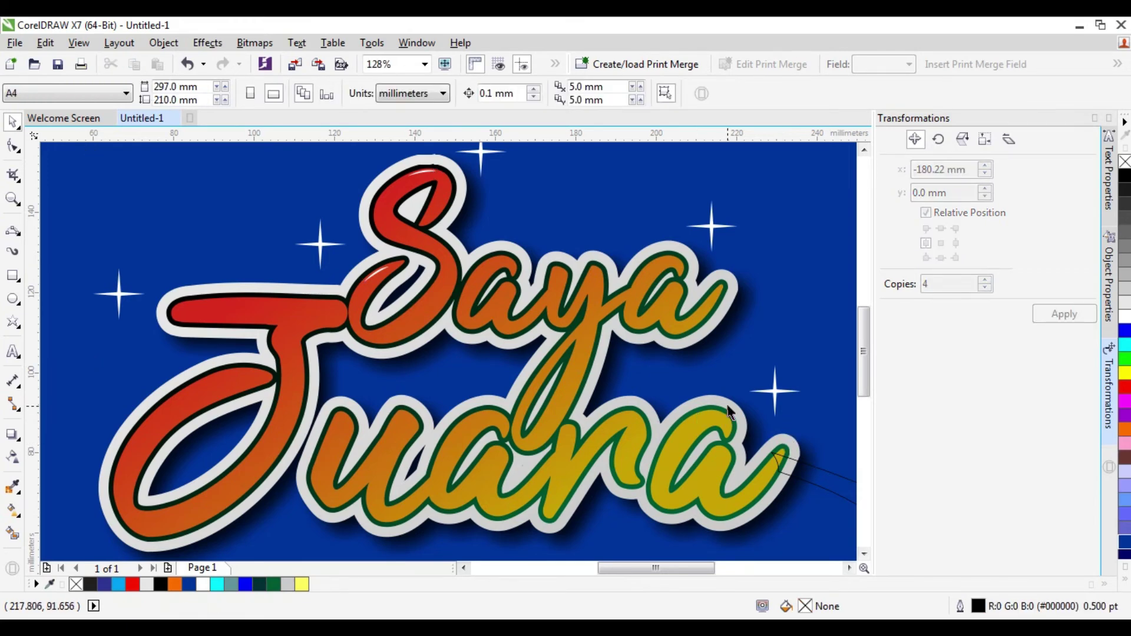
{"action": "left_click", "coordinate": [728, 410]}
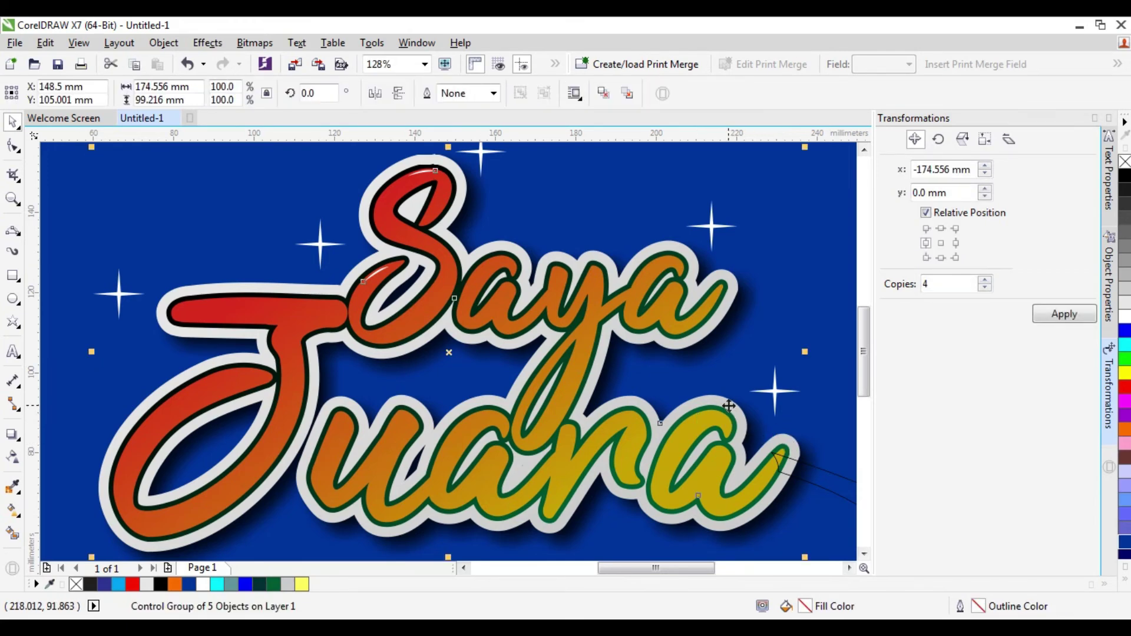
{"action": "right_click", "coordinate": [729, 406]}
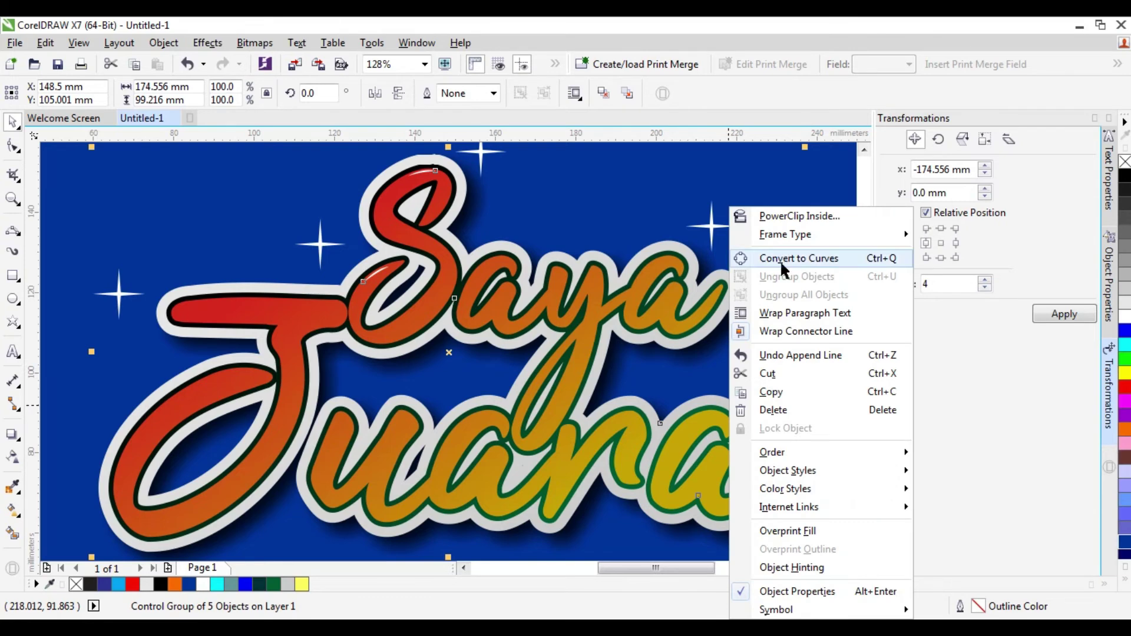
{"action": "key", "text": "Escape"}
{"action": "key", "text": "Escape"}
{"action": "left_click", "coordinate": [717, 398]}
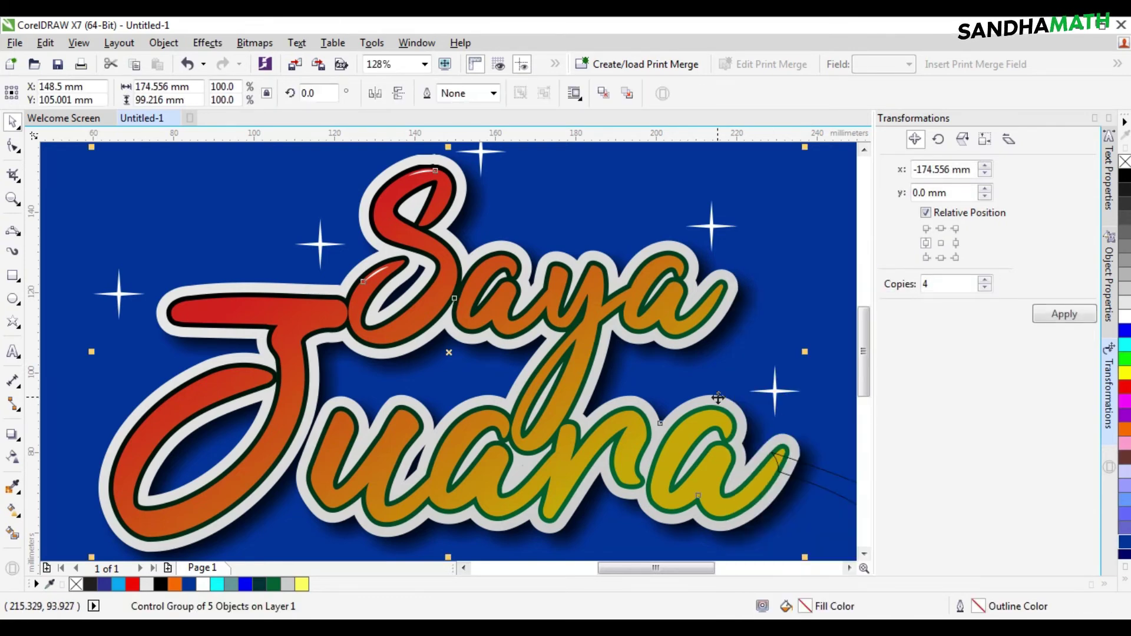
{"action": "right_click", "coordinate": [717, 398]}
{"action": "key", "text": "Escape"}
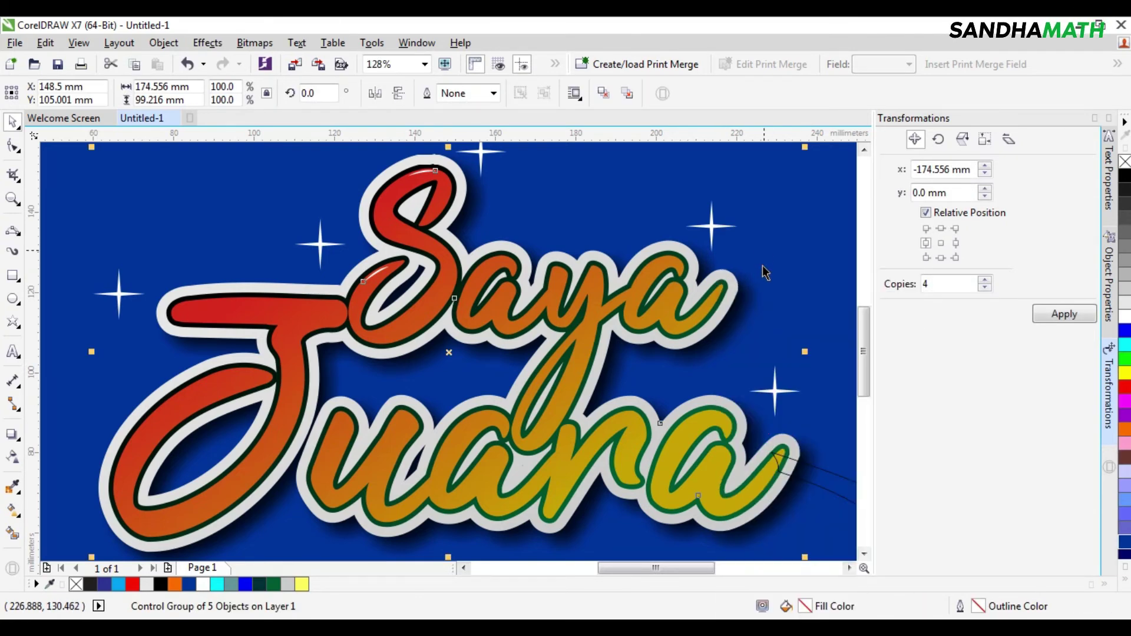
{"action": "left_click", "coordinate": [728, 477]}
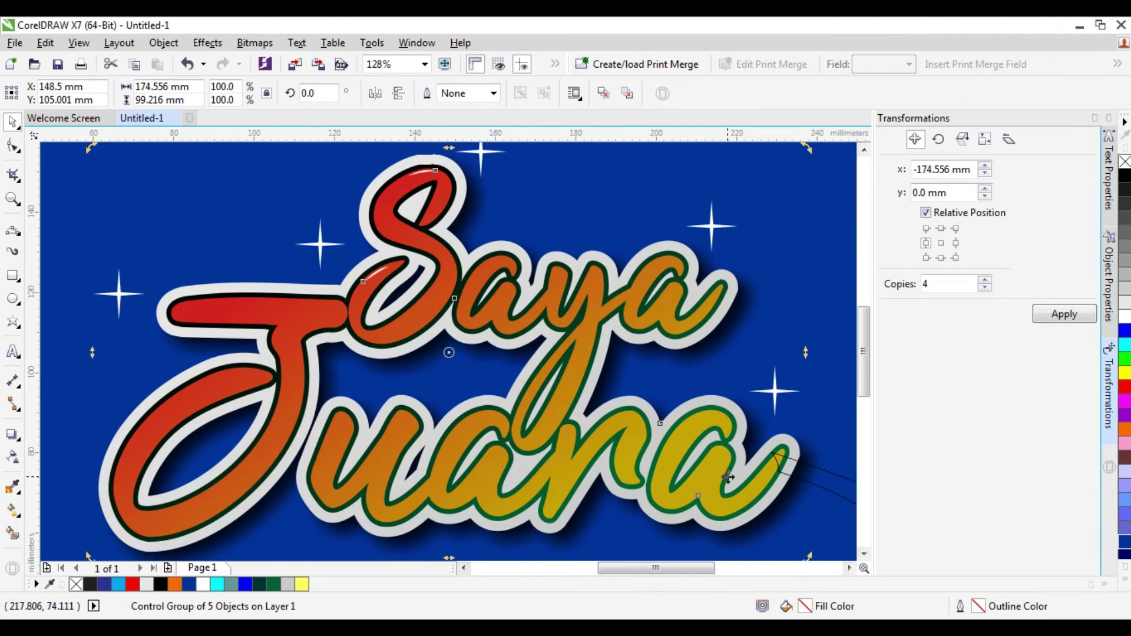
{"action": "key", "text": "Escape"}
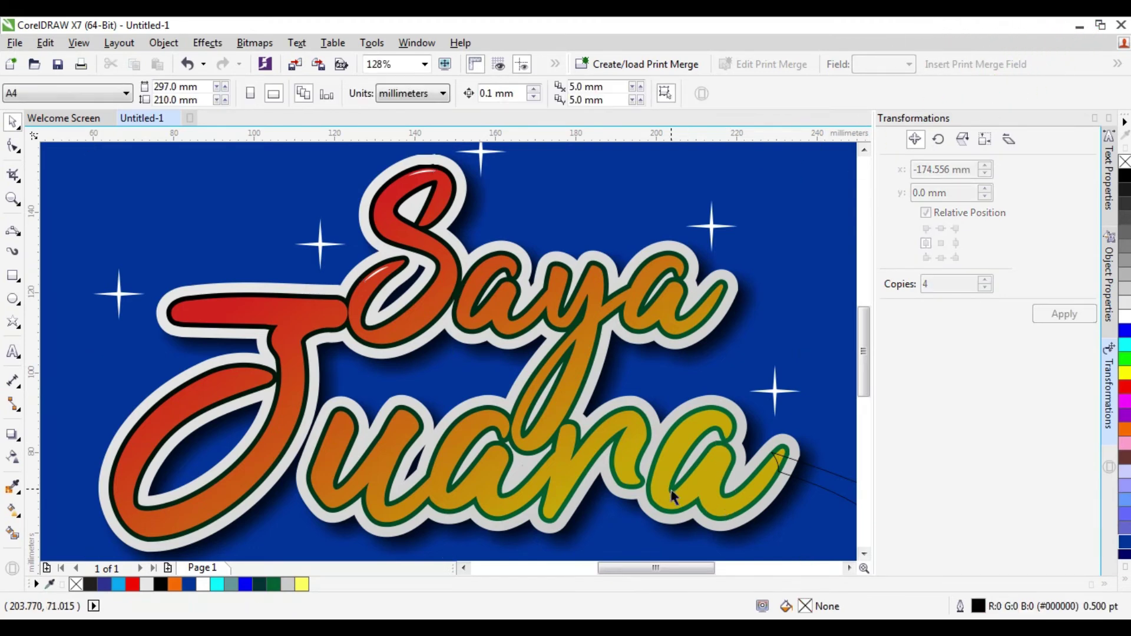
Step: Try moving the lettering group slightly up and to the left, and undo the move
{"action": "left_click", "coordinate": [673, 496]}
{"action": "left_click_drag", "start_coordinate": [673, 497], "coordinate": [632, 482]}
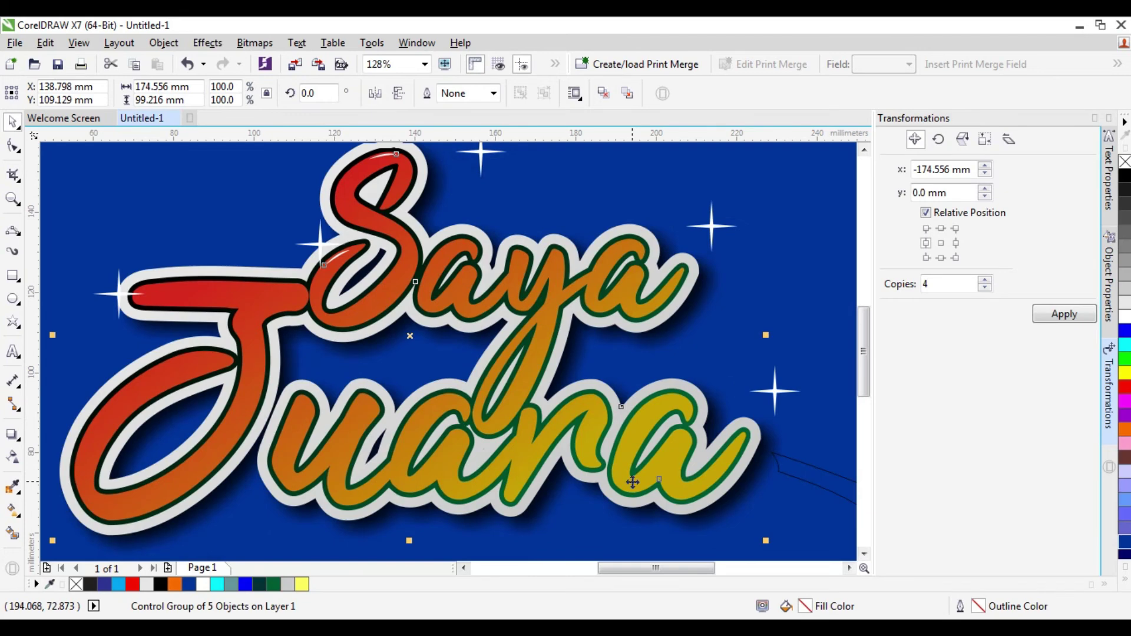
{"action": "key", "text": "ctrl+z"}
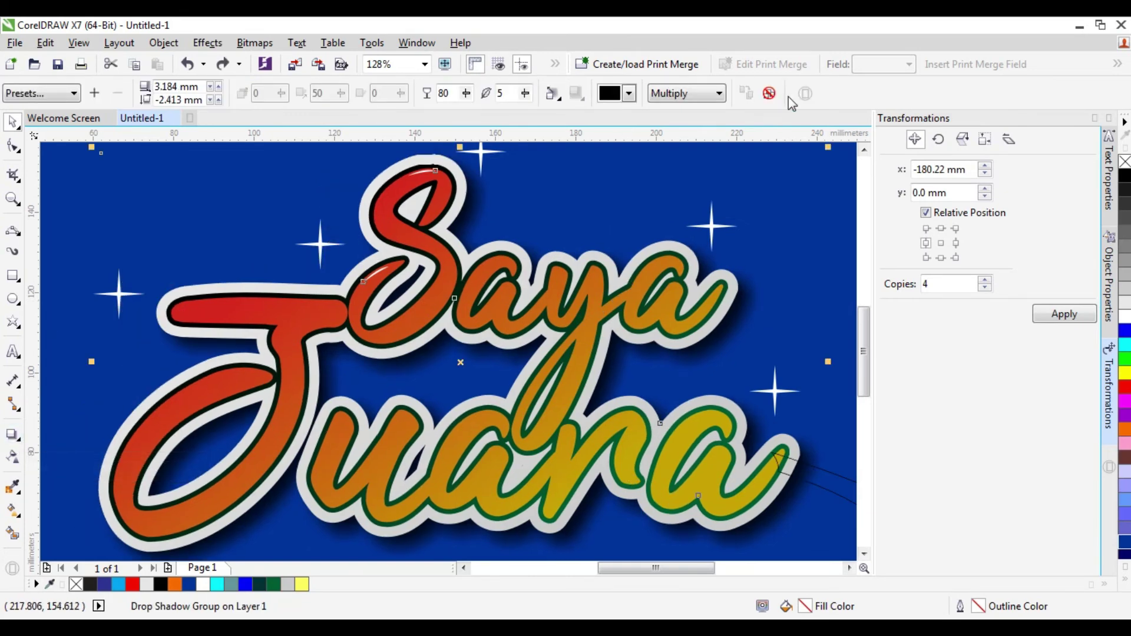
Step: Clear the drop shadow from the Saya Juara lettering and select the lettering group
{"action": "left_click", "coordinate": [770, 99]}
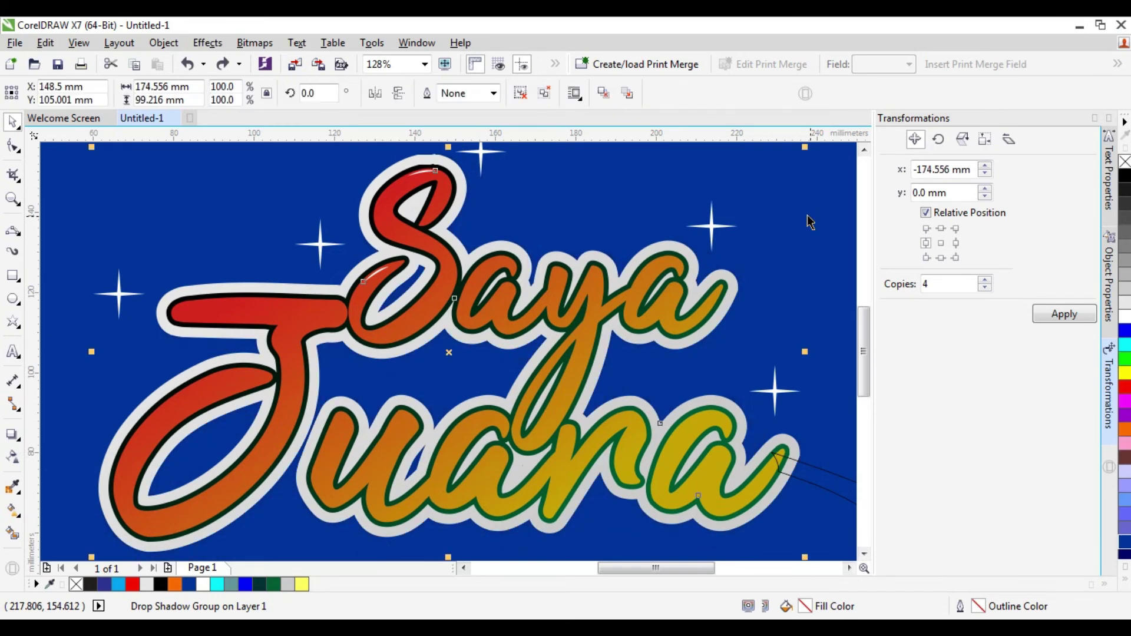
{"action": "left_click", "coordinate": [808, 291]}
{"action": "left_click", "coordinate": [768, 478]}
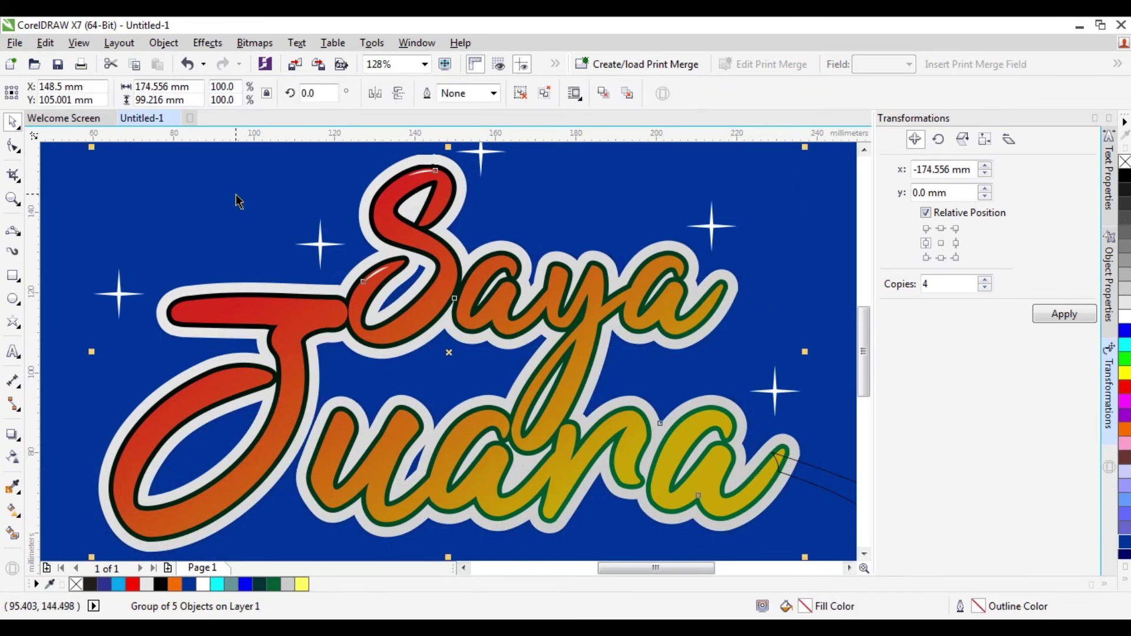
Step: Ungroup the Saya Juara lettering group and select only its gradient-filled curve
{"action": "right_click", "coordinate": [714, 430]}
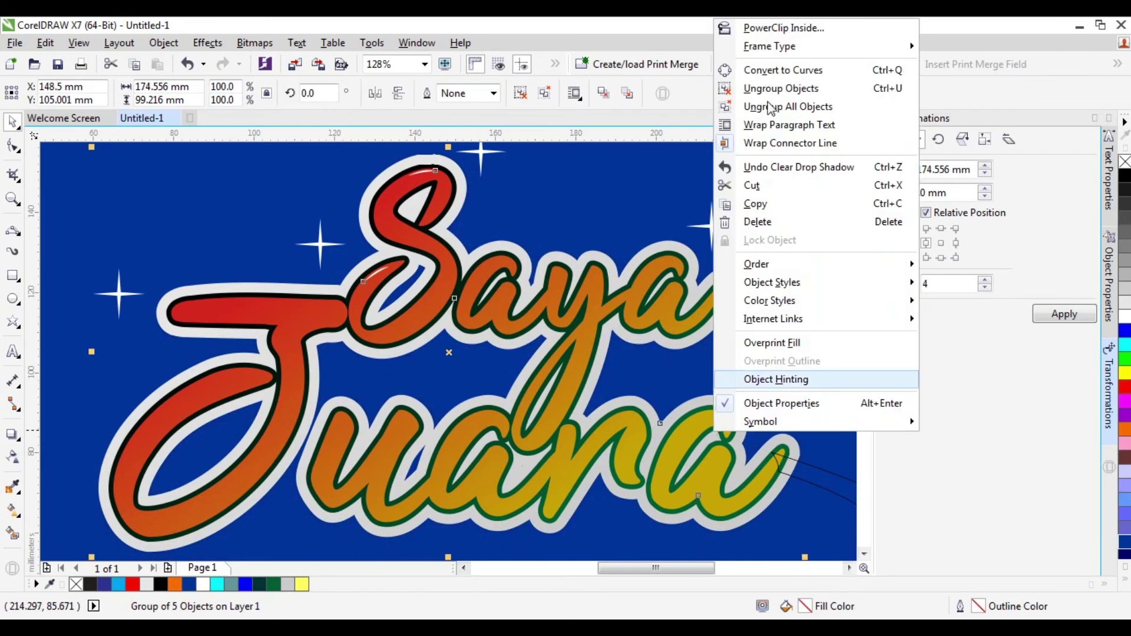
{"action": "left_click", "coordinate": [788, 88]}
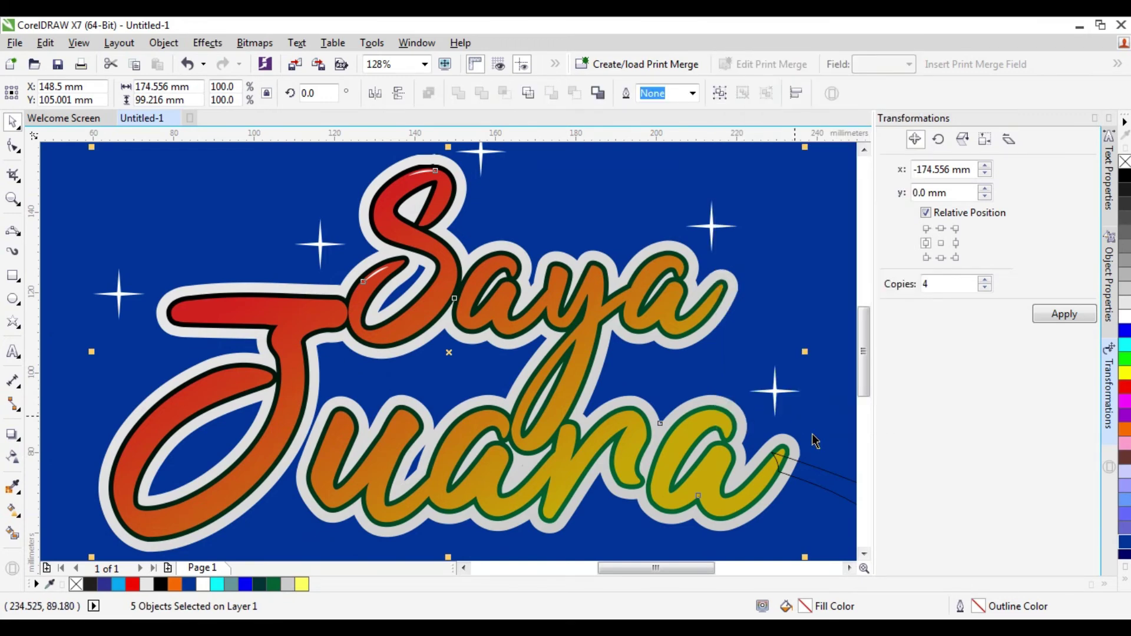
{"action": "left_click", "coordinate": [799, 456]}
{"action": "left_click", "coordinate": [757, 478]}
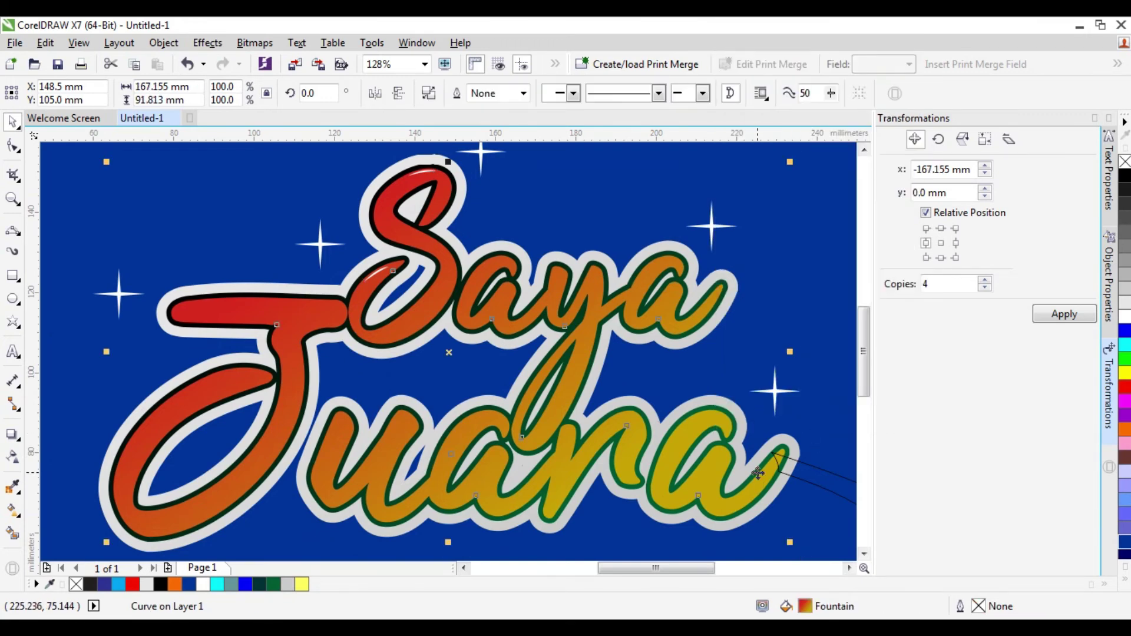
{"action": "right_click", "coordinate": [756, 477]}
{"action": "left_click", "coordinate": [790, 113]}
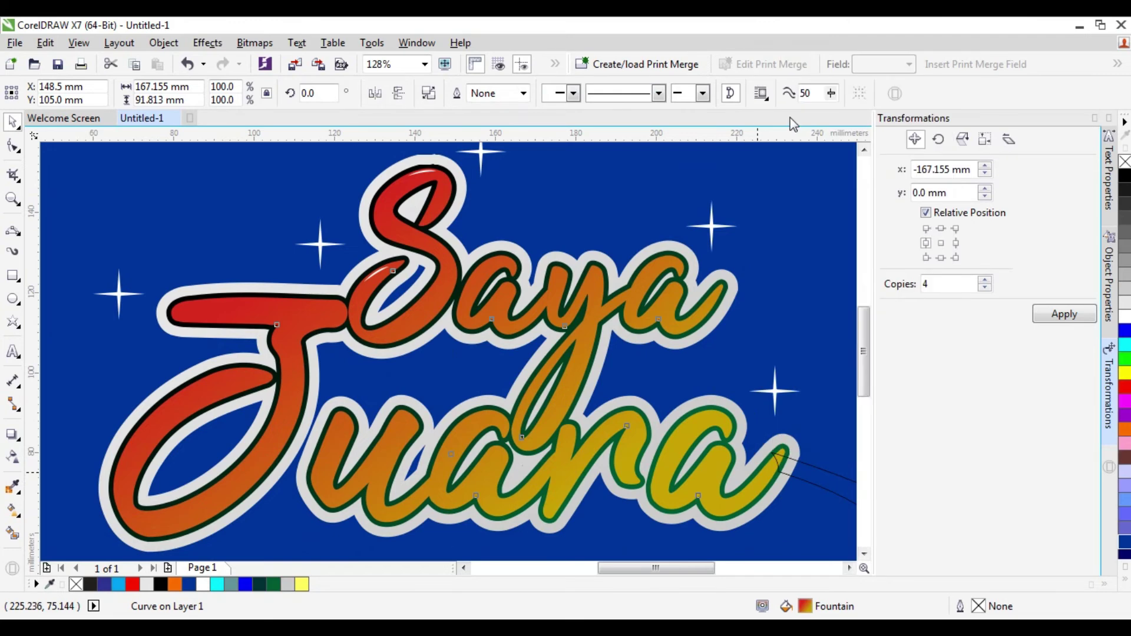
{"action": "key", "text": "ctrl+z"}
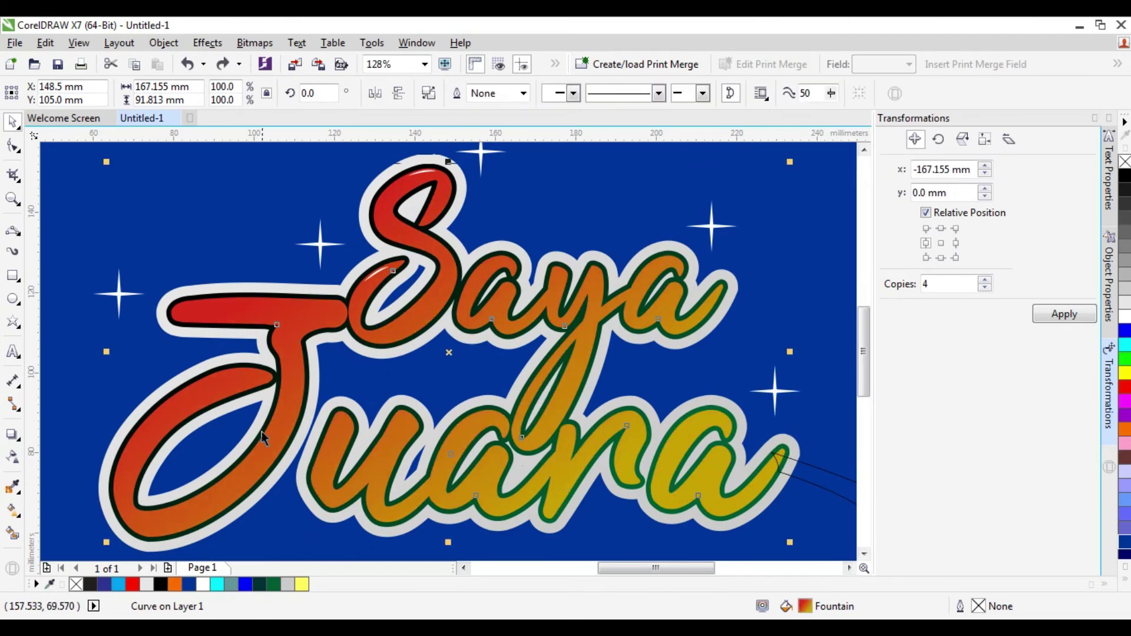
Step: Delete the nodes at the end tip of Juara's last a from the gradient-filled curve
{"action": "left_click", "coordinate": [11, 151]}
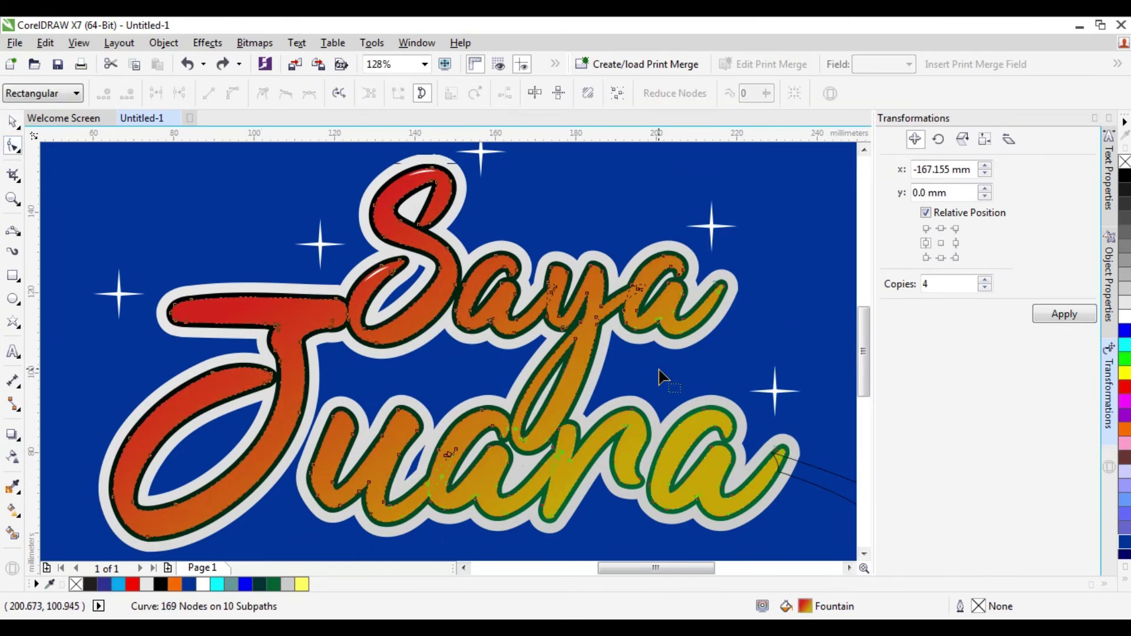
{"action": "mouse_move", "coordinate": [777, 456]}
{"action": "left_mouse_down"}
{"action": "mouse_move", "coordinate": [803, 458]}
{"action": "mouse_move", "coordinate": [810, 476]}
{"action": "mouse_move", "coordinate": [779, 473]}
{"action": "mouse_move", "coordinate": [773, 402]}
{"action": "mouse_move", "coordinate": [803, 518]}
{"action": "mouse_move", "coordinate": [809, 463]}
{"action": "mouse_move", "coordinate": [785, 458]}
{"action": "mouse_move", "coordinate": [791, 475]}
{"action": "mouse_move", "coordinate": [788, 459]}
{"action": "left_mouse_up"}
{"action": "key", "text": "Delete"}
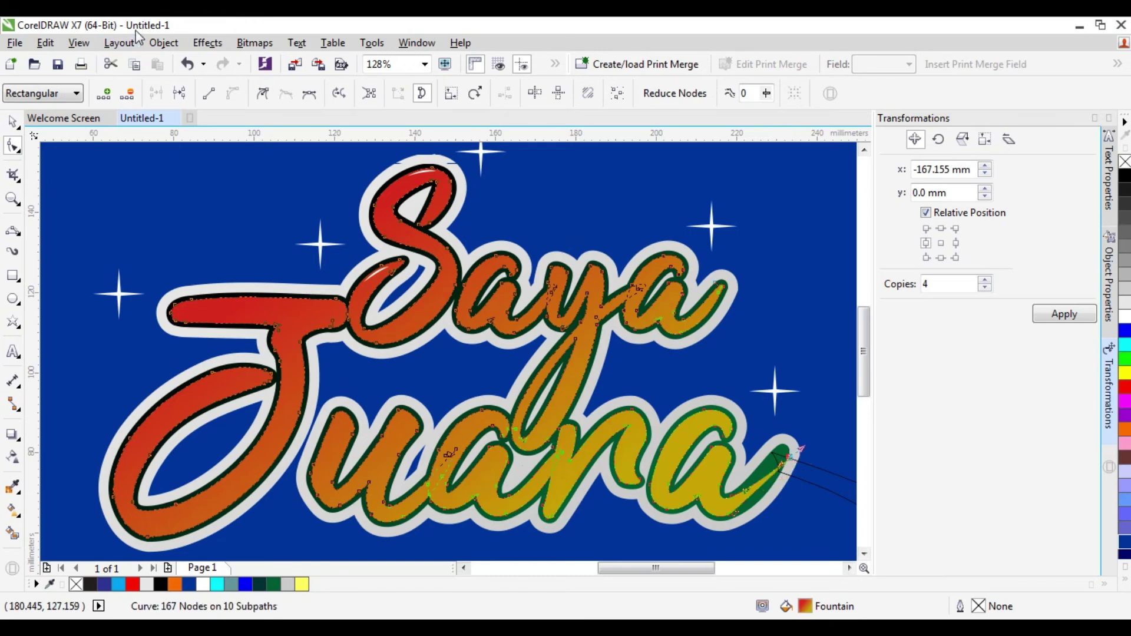
Step: Turn on snapping to objects
{"action": "left_click", "coordinate": [82, 43]}
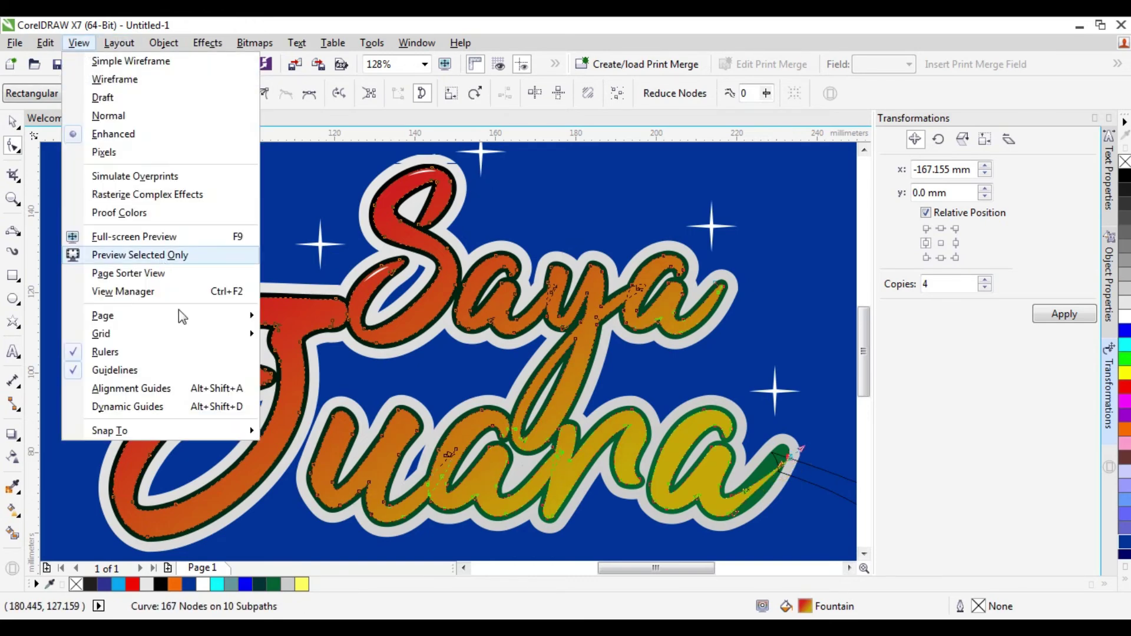
{"action": "mouse_move", "coordinate": [224, 436]}
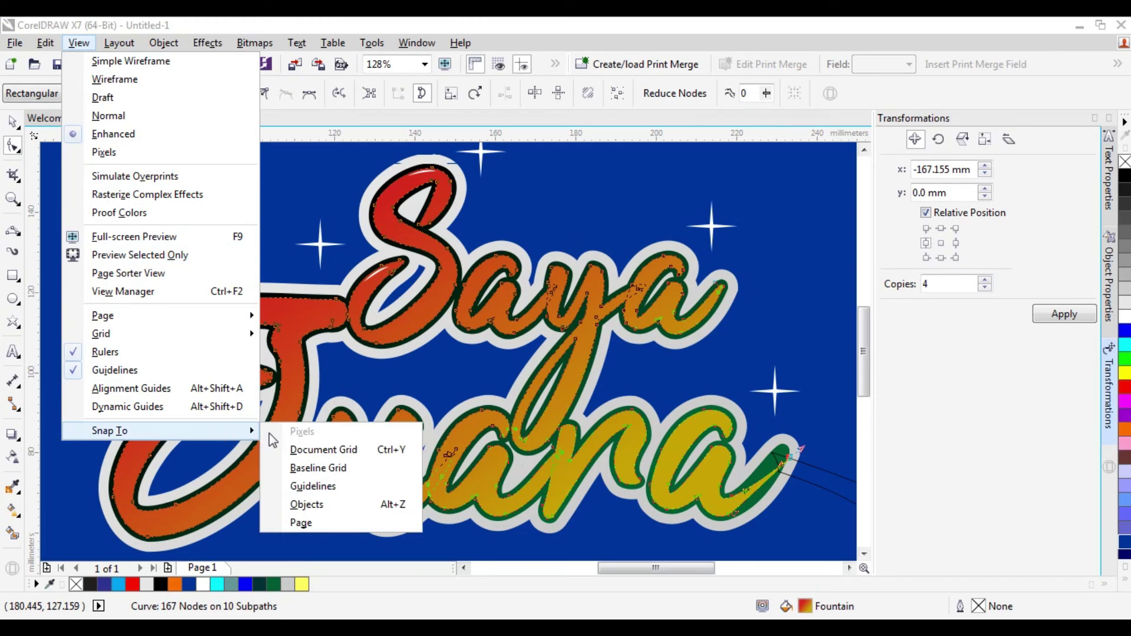
{"action": "left_click", "coordinate": [306, 504]}
Step: Add a node on the lower edge of the last a's gradient tip, move it onto the swoosh's lower line and bend the adjoining curve
{"action": "left_click", "coordinate": [11, 201]}
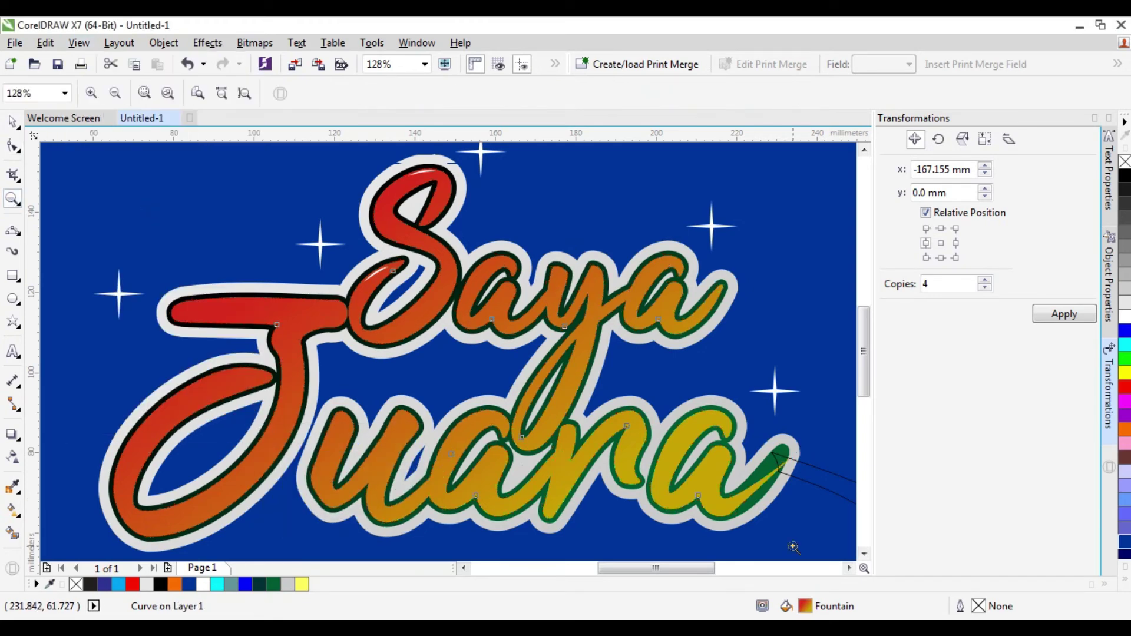
{"action": "left_click_drag", "start_coordinate": [850, 533], "coordinate": [745, 512]}
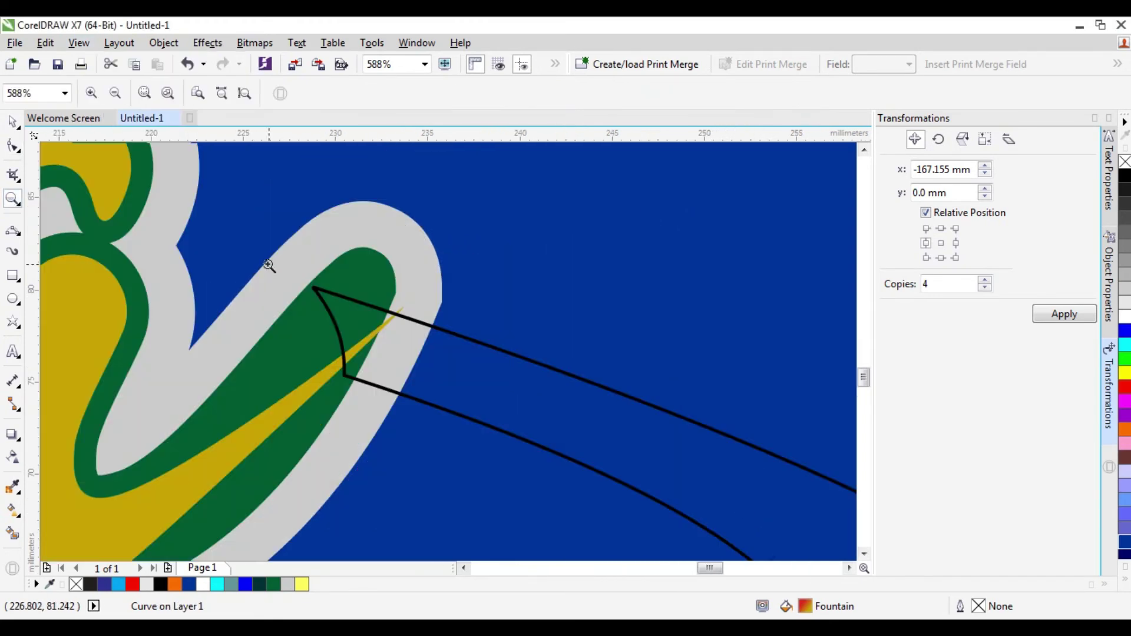
{"action": "left_click", "coordinate": [11, 147]}
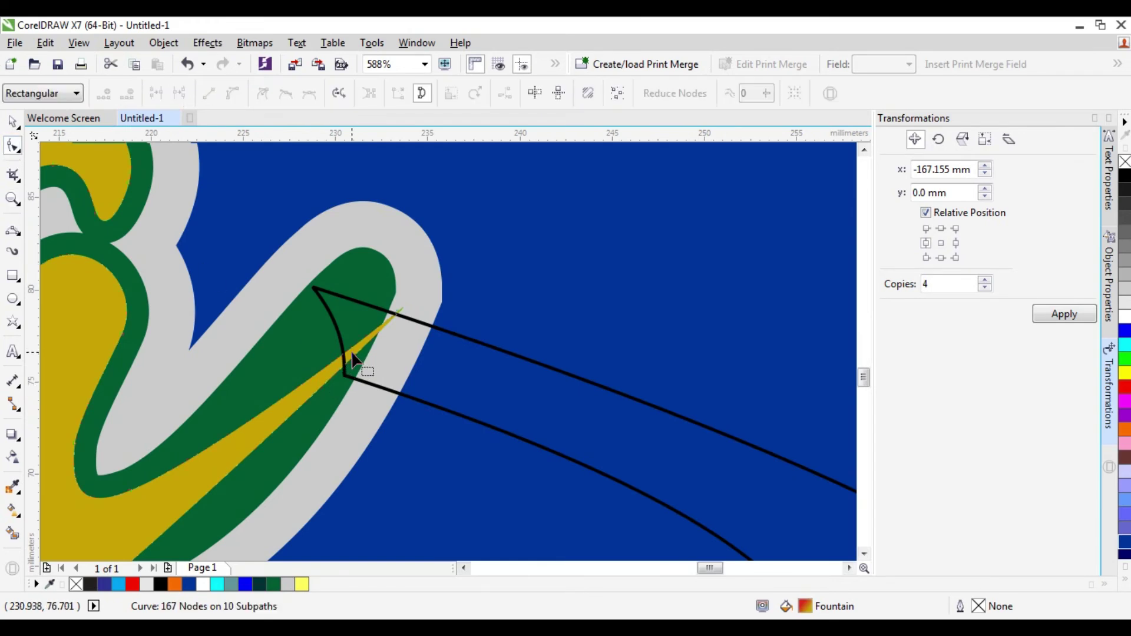
{"action": "left_click", "coordinate": [351, 354]}
{"action": "left_click", "coordinate": [323, 380]}
{"action": "double_click", "coordinate": [326, 378]}
{"action": "left_click_drag", "start_coordinate": [326, 378], "coordinate": [416, 400]}
{"action": "left_click_drag", "start_coordinate": [347, 353], "coordinate": [320, 296]}
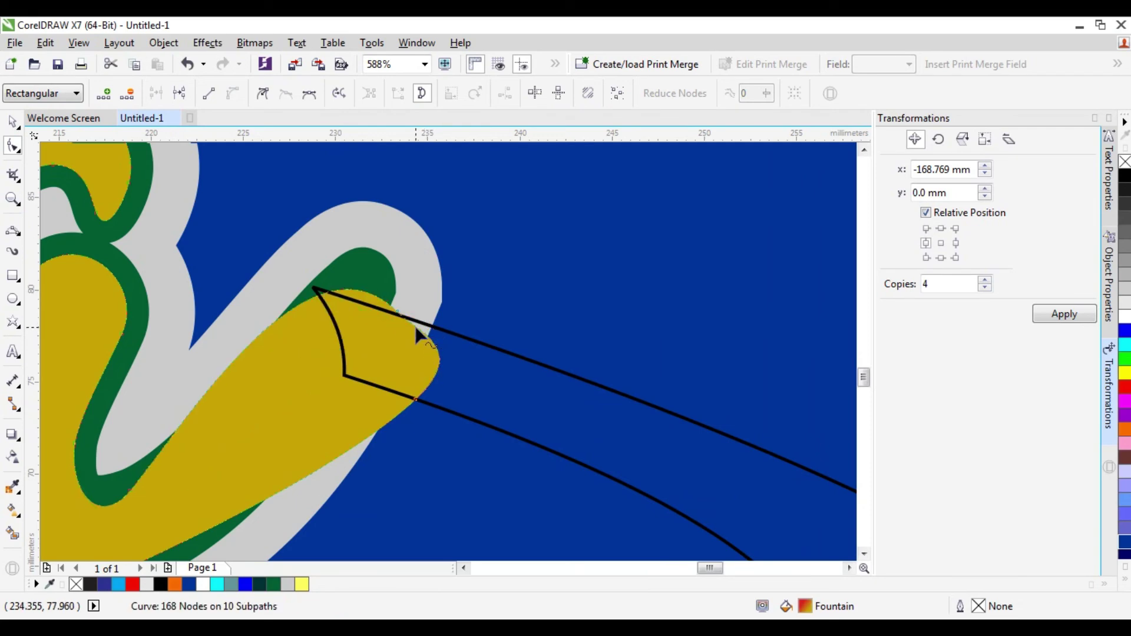
Step: Move the tip's upper node onto the swoosh's upper line, converting its end segment to a line and back to a curve
{"action": "left_click", "coordinate": [398, 313]}
{"action": "right_click", "coordinate": [397, 314]}
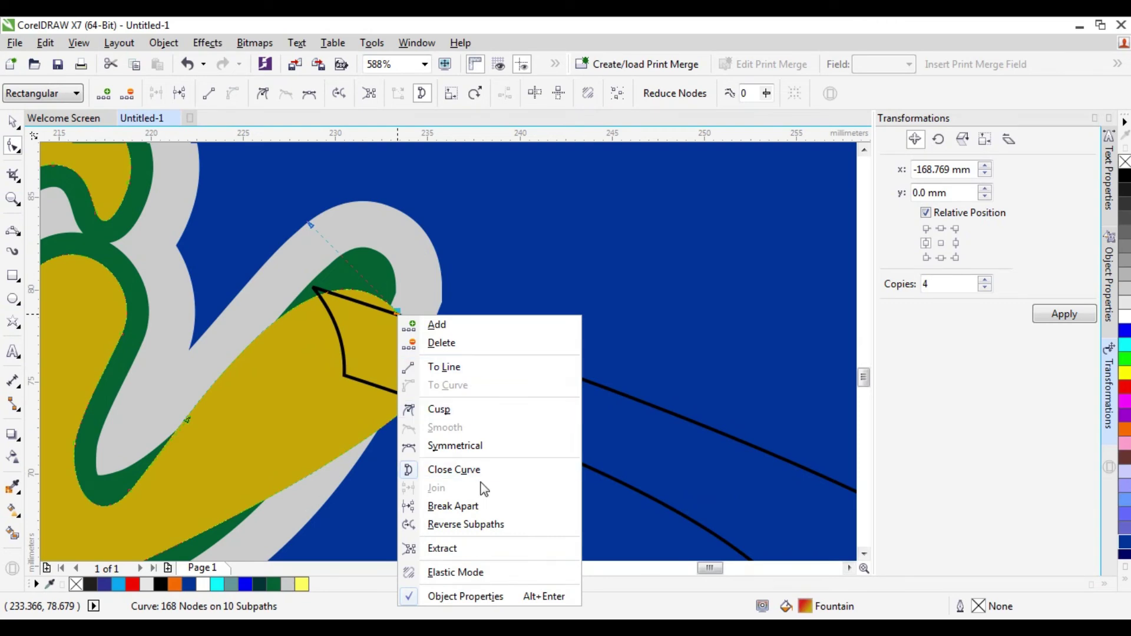
{"action": "left_click", "coordinate": [465, 368]}
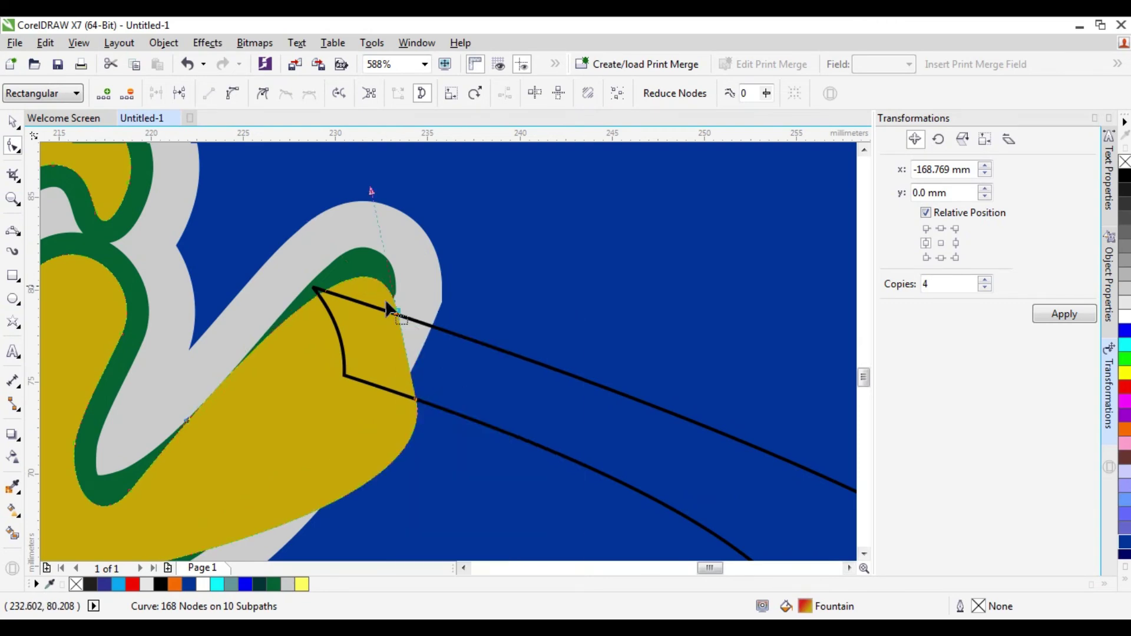
{"action": "mouse_move", "coordinate": [433, 327]}
{"action": "left_mouse_down"}
{"action": "mouse_move", "coordinate": [457, 330]}
{"action": "mouse_move", "coordinate": [434, 330]}
{"action": "left_mouse_up"}
{"action": "right_click", "coordinate": [432, 328]}
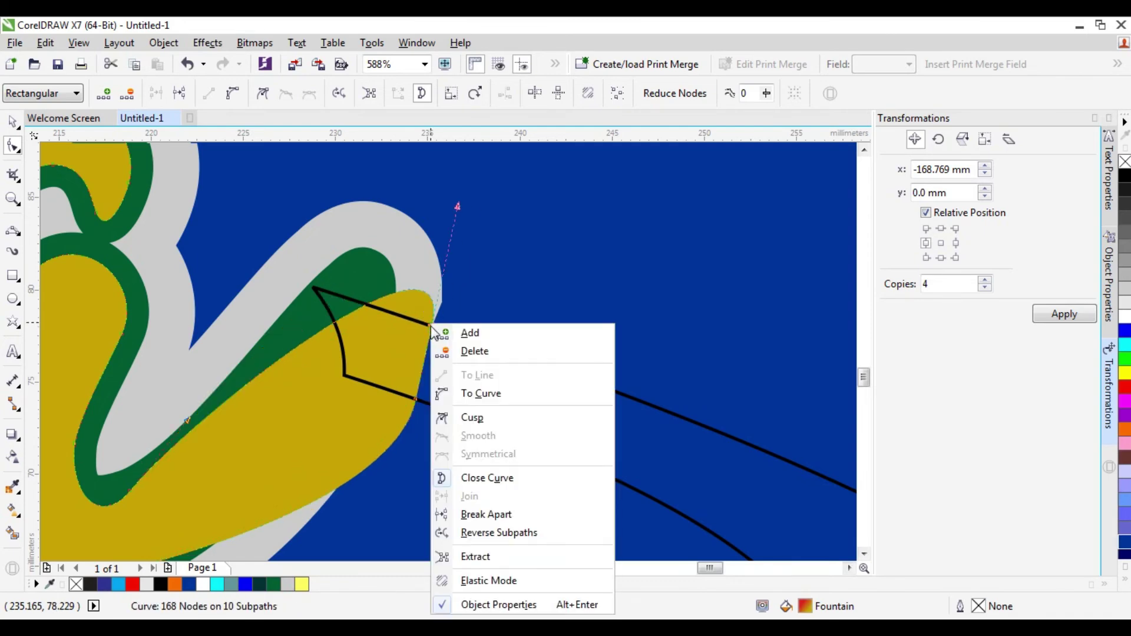
{"action": "left_click", "coordinate": [462, 392]}
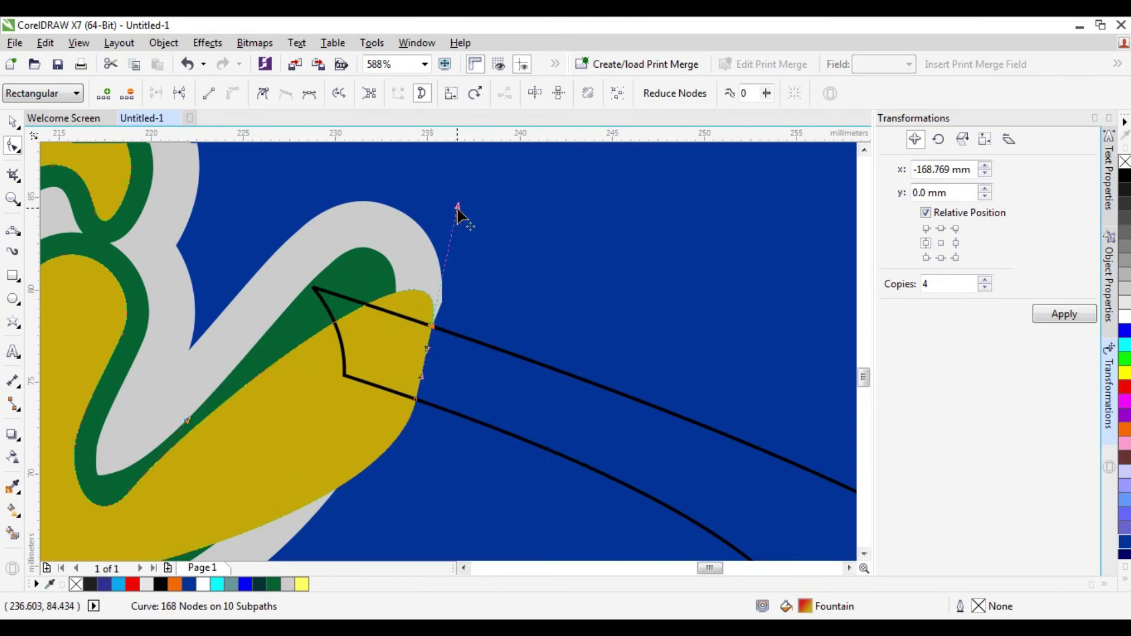
Step: Adjust the handles of the tip's upper and lower nodes so the a's tail bends outward along the swoosh
{"action": "left_click_drag", "start_coordinate": [457, 206], "coordinate": [326, 292]}
{"action": "left_click", "coordinate": [416, 398]}
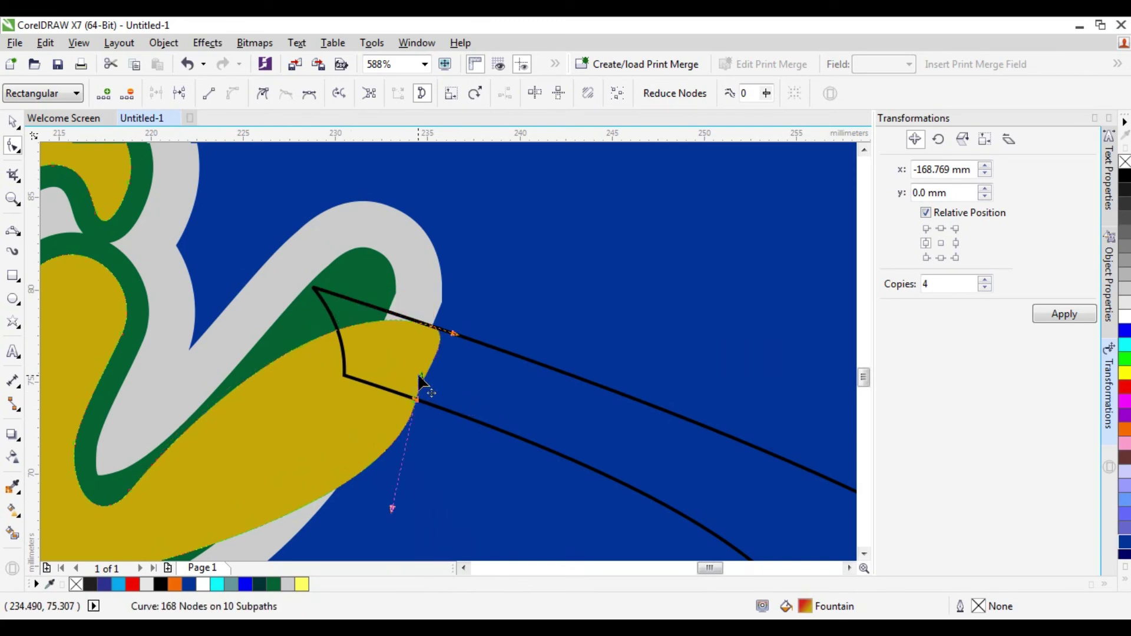
{"action": "left_click_drag", "start_coordinate": [418, 378], "coordinate": [489, 432]}
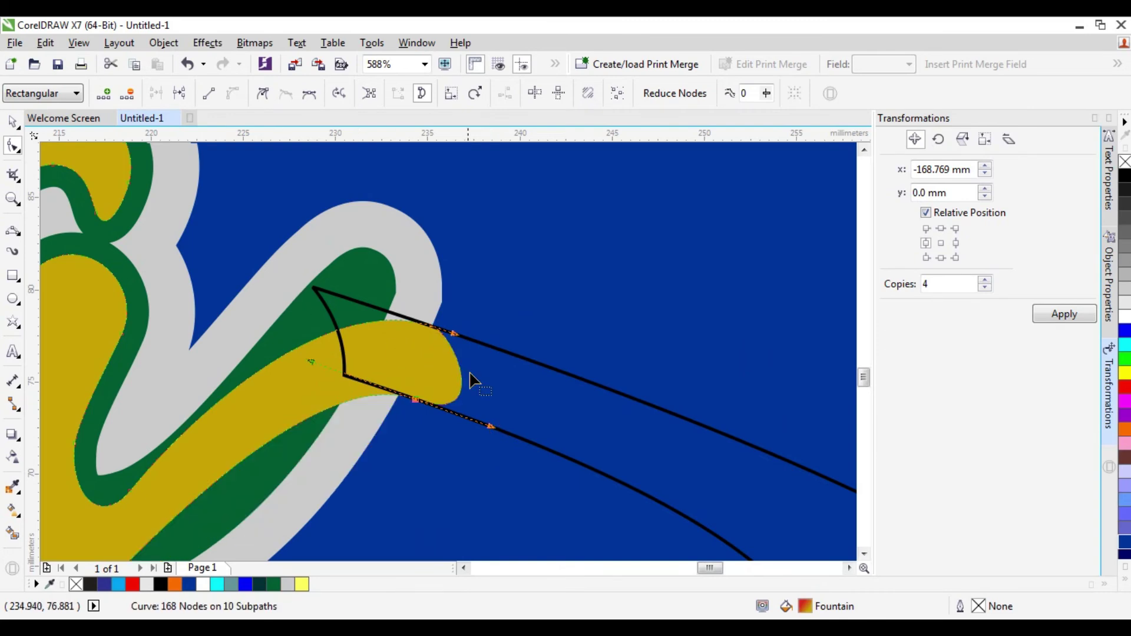
Step: Try to delete the swoosh's upper start node and undo the deletion
{"action": "left_click", "coordinate": [394, 317]}
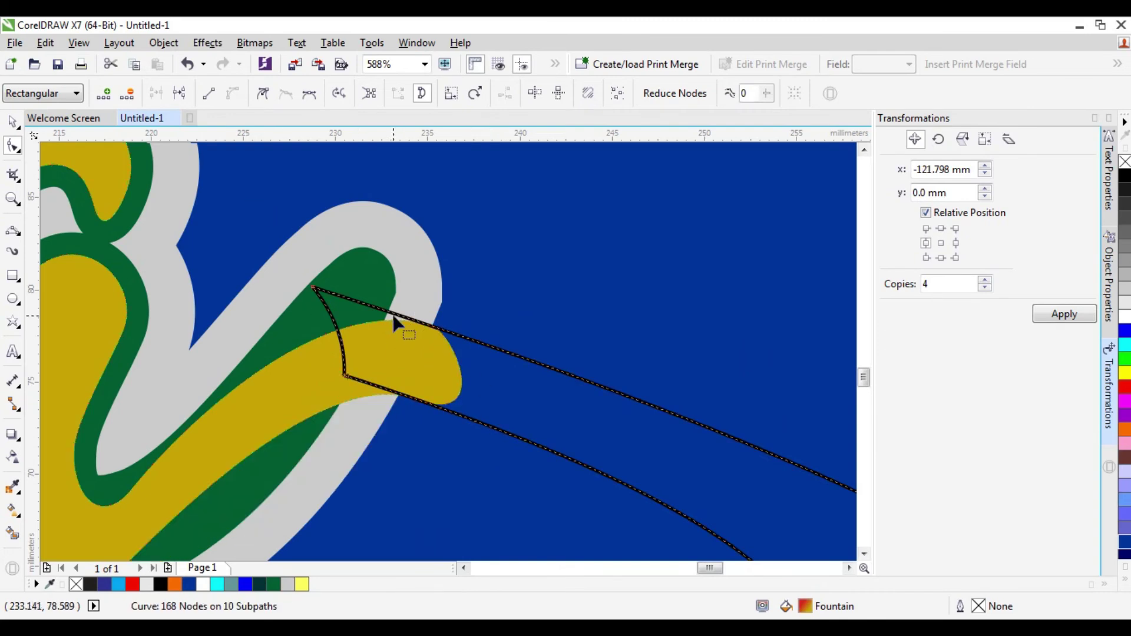
{"action": "left_click", "coordinate": [313, 290]}
{"action": "right_click", "coordinate": [314, 291]}
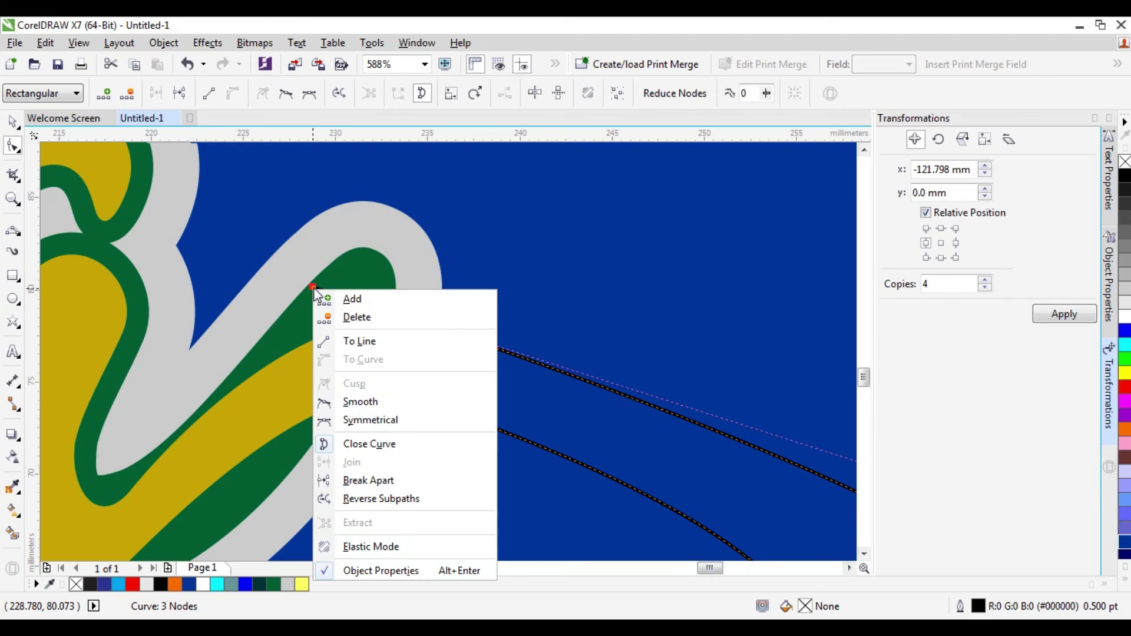
{"action": "key", "text": "Escape"}
{"action": "key", "text": "Delete"}
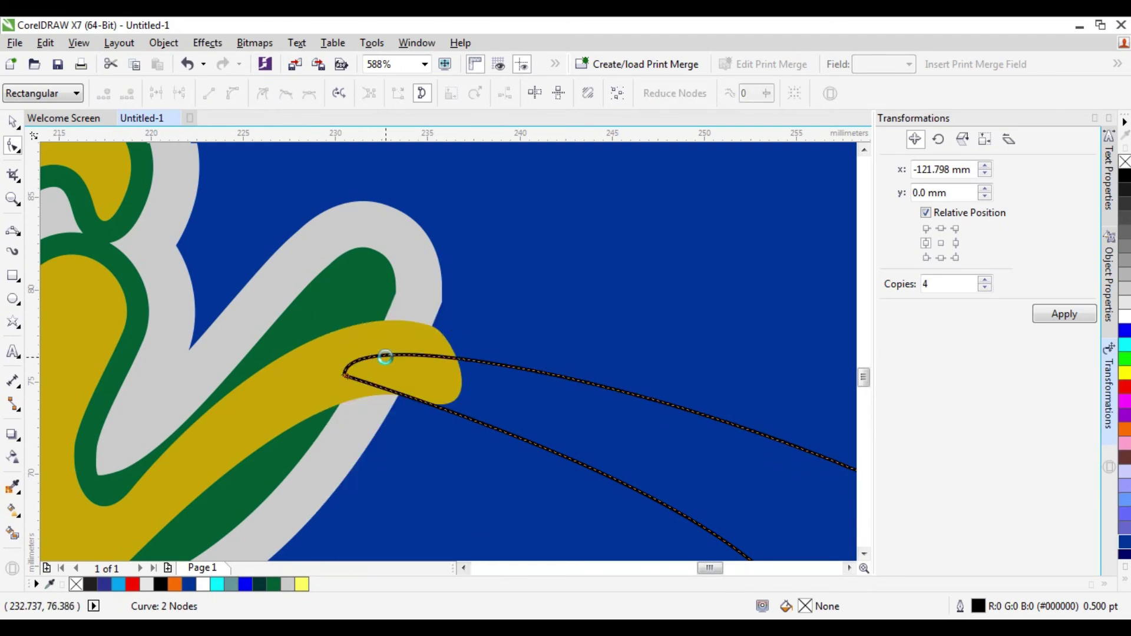
{"action": "key", "text": "ctrl+z"}
Step: Move the swoosh's upper start node onto the yellow tail's upper edge and pull its outer curve inward for a tighter bend
{"action": "left_click_drag", "start_coordinate": [315, 289], "coordinate": [309, 331]}
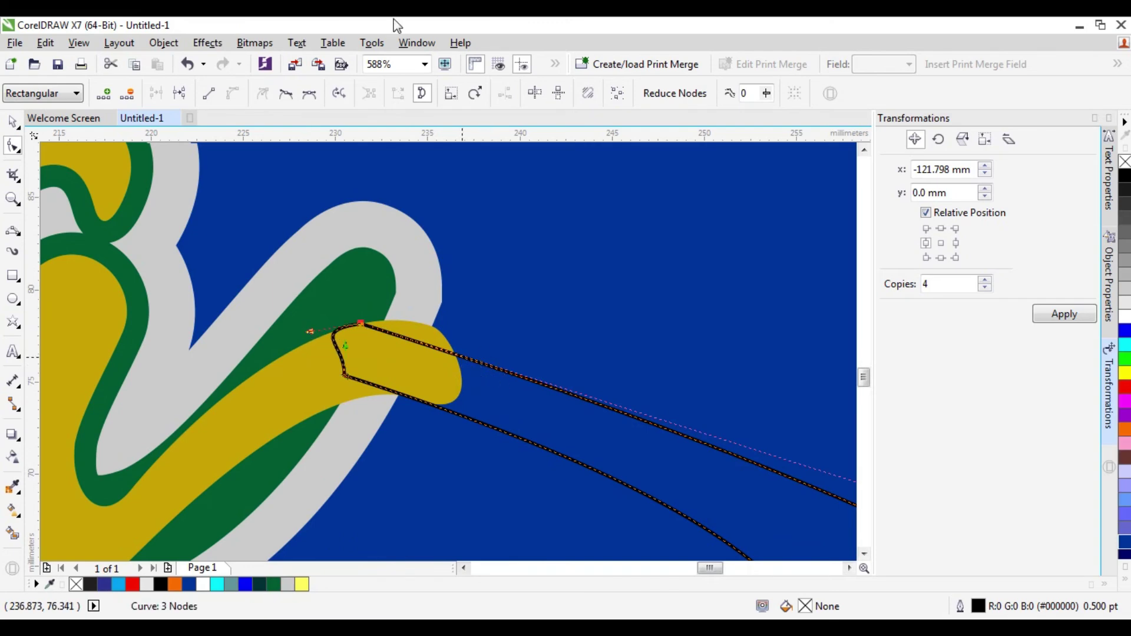
{"action": "left_click", "coordinate": [424, 63]}
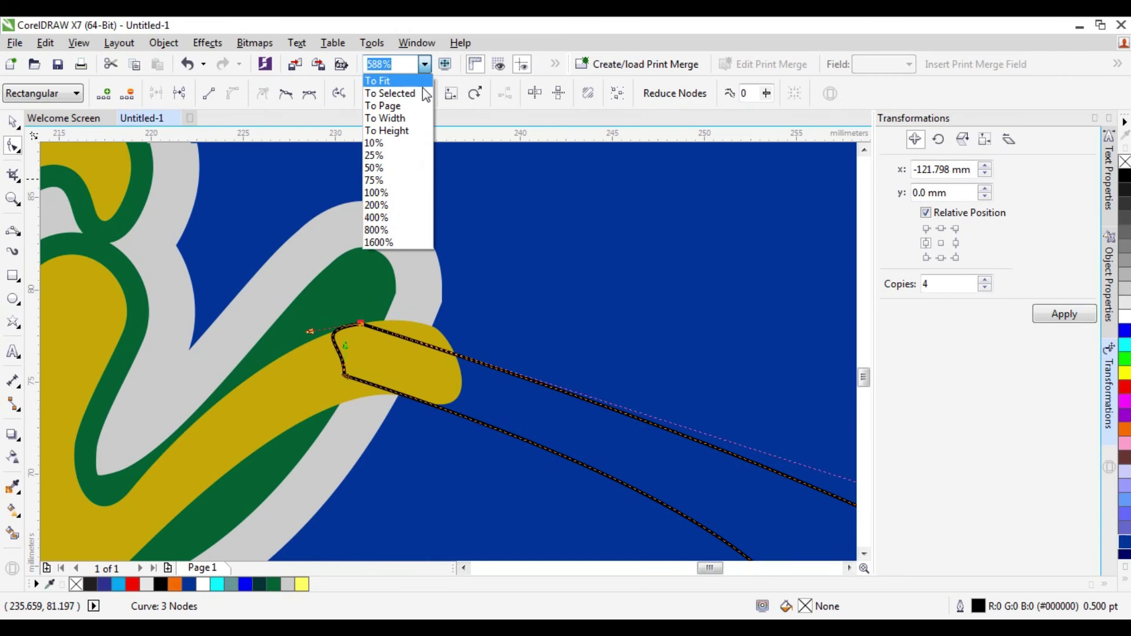
{"action": "left_click", "coordinate": [380, 203]}
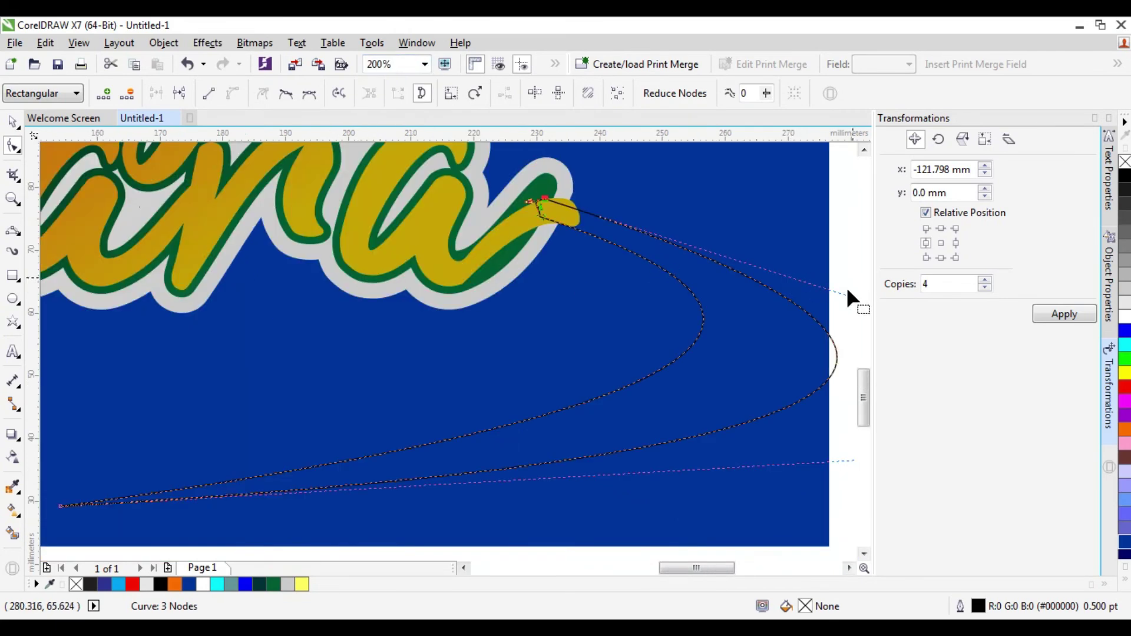
{"action": "left_click", "coordinate": [807, 568]}
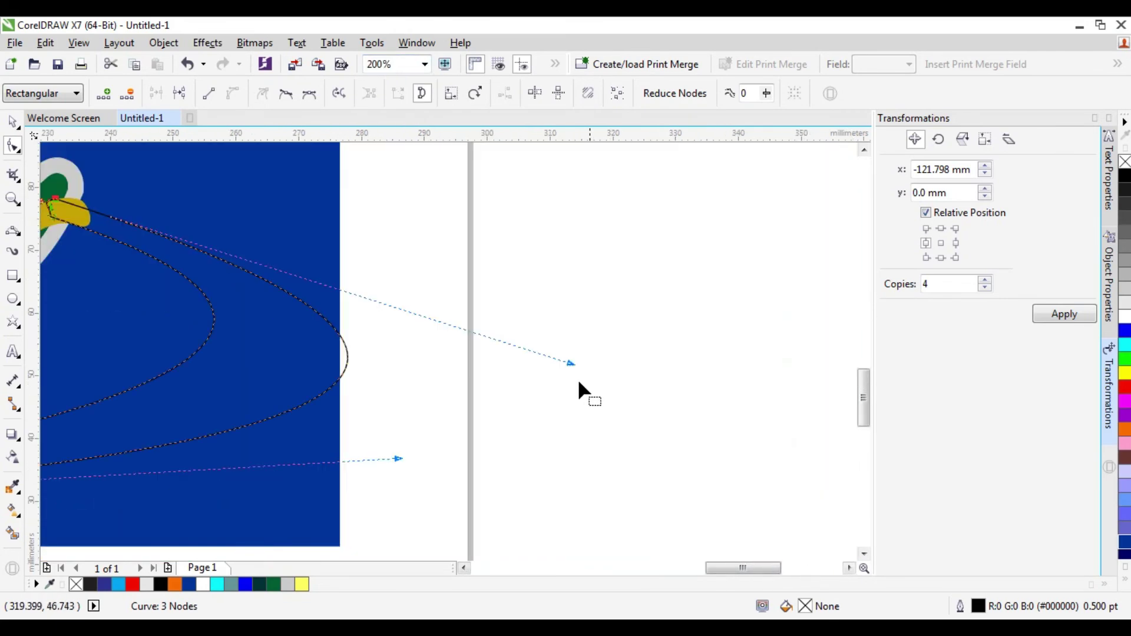
{"action": "left_click_drag", "start_coordinate": [569, 361], "coordinate": [183, 184]}
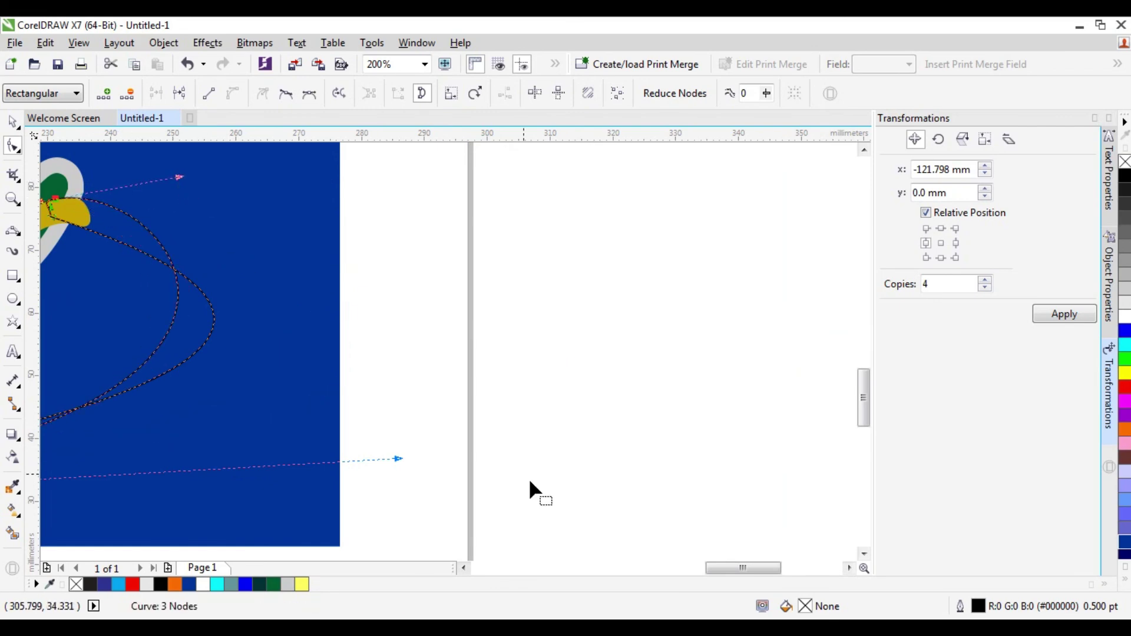
Step: Move the swoosh's lower start node onto the tail's lower edge and reshape both curves so the inner one runs inside the outer one
{"action": "left_click", "coordinate": [464, 568]}
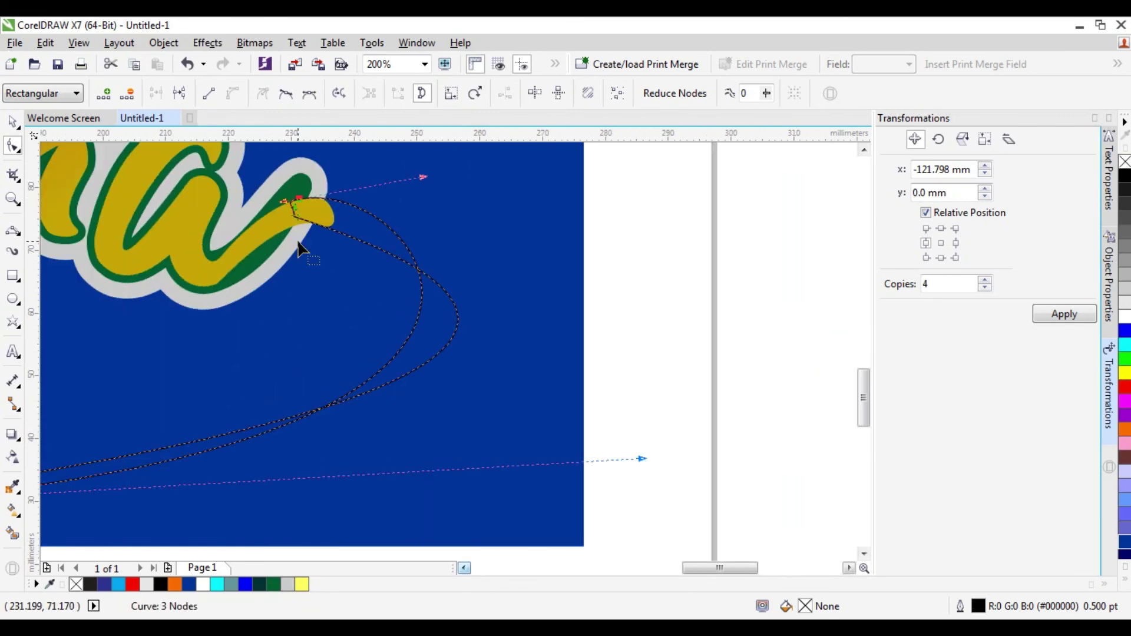
{"action": "left_click_drag", "start_coordinate": [298, 220], "coordinate": [299, 219]}
{"action": "left_click_drag", "start_coordinate": [459, 420], "coordinate": [443, 474]}
{"action": "left_click_drag", "start_coordinate": [625, 327], "coordinate": [478, 232]}
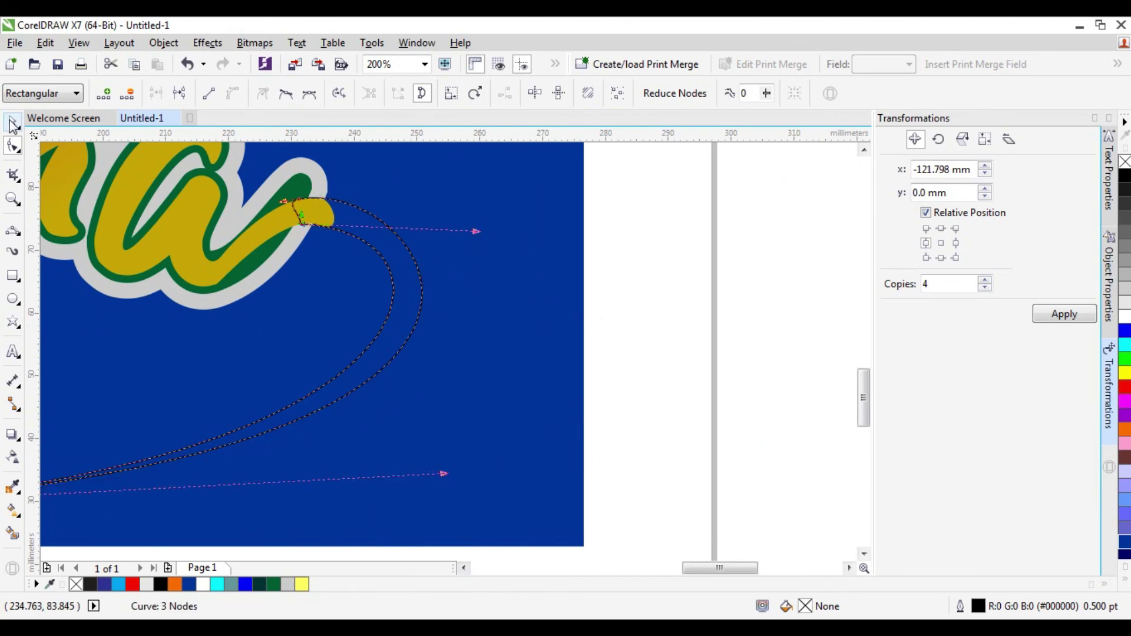
Step: Select the swoosh and the gradient lettering, undo a trial Combine, and weld them into one shape
{"action": "left_click", "coordinate": [13, 124]}
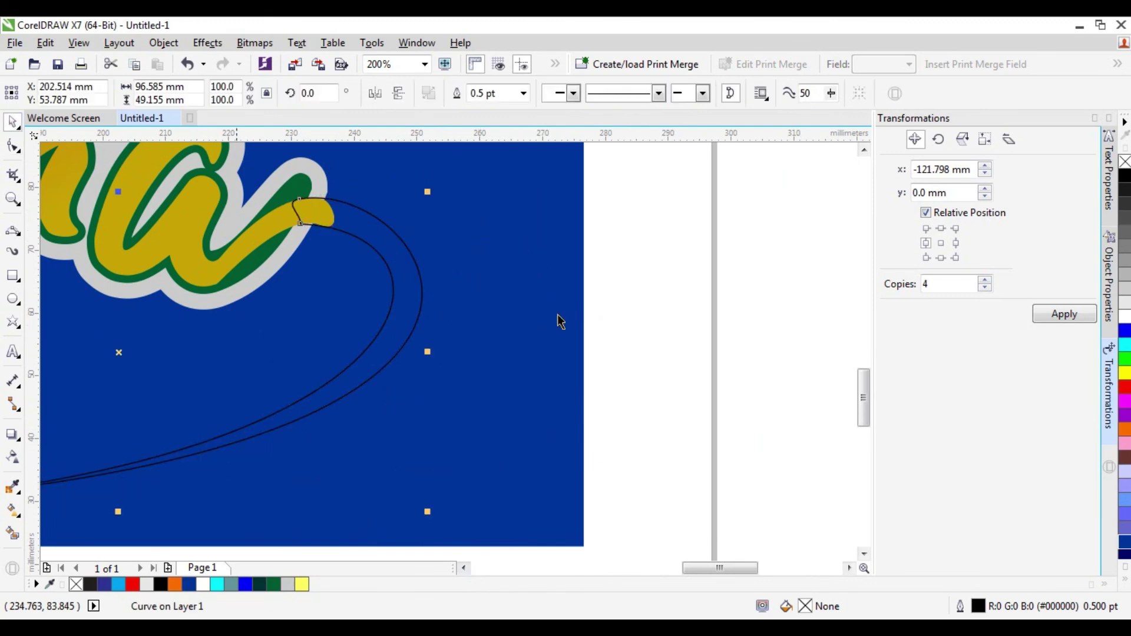
{"action": "left_click", "coordinate": [249, 242], "text": "shift"}
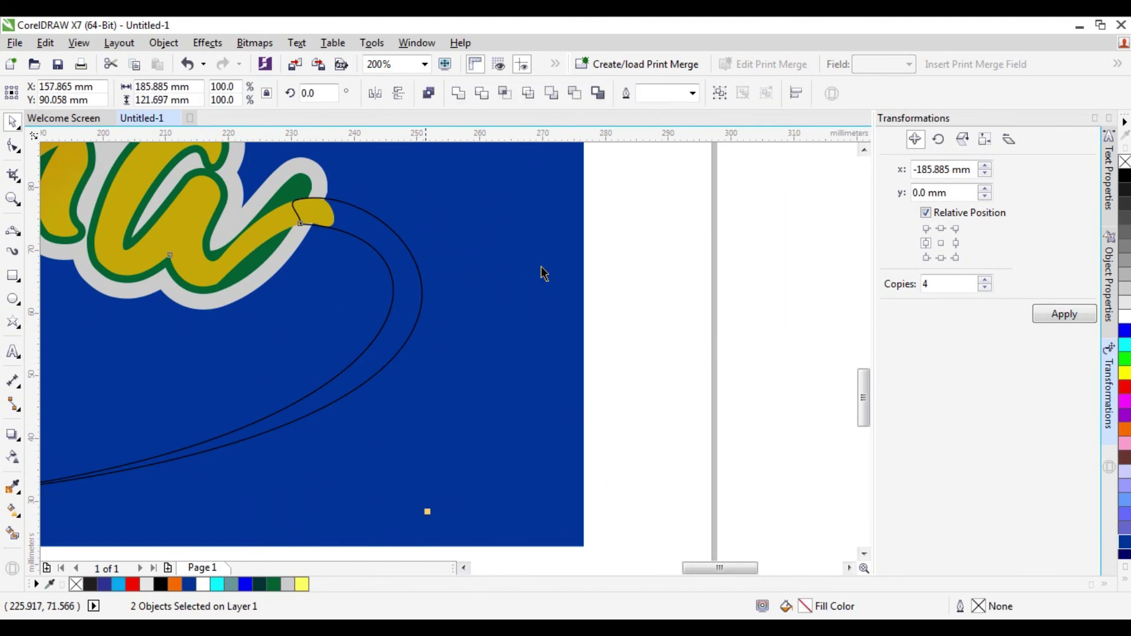
{"action": "left_click", "coordinate": [650, 295]}
{"action": "left_click", "coordinate": [363, 238]}
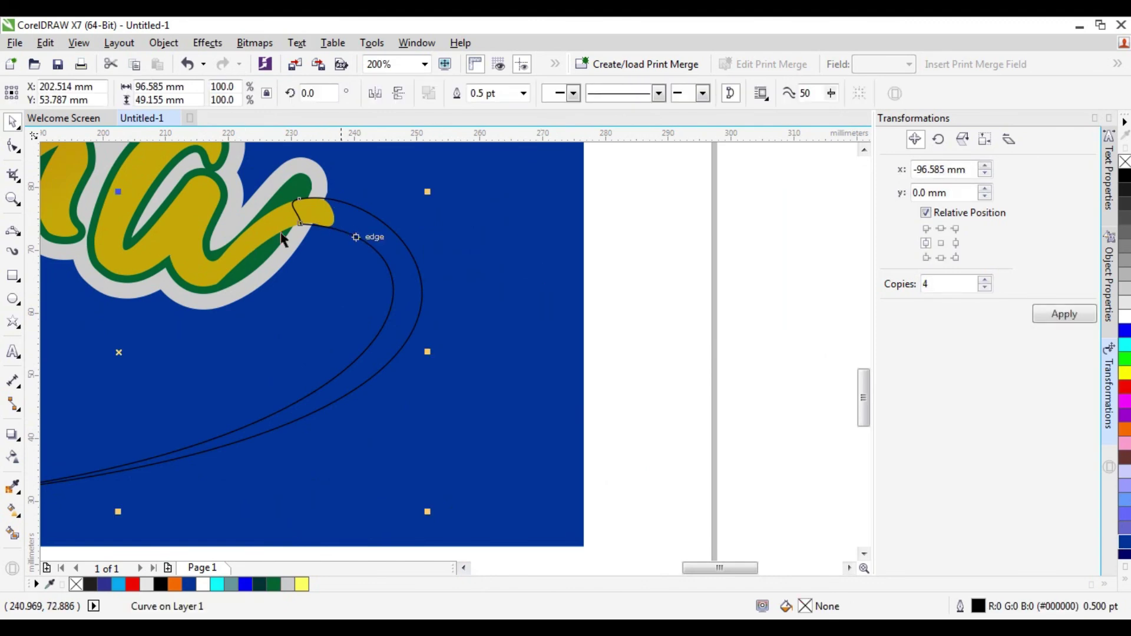
{"action": "left_click", "coordinate": [258, 232], "text": "shift"}
{"action": "left_click", "coordinate": [430, 97]}
{"action": "key", "text": "ctrl+z"}
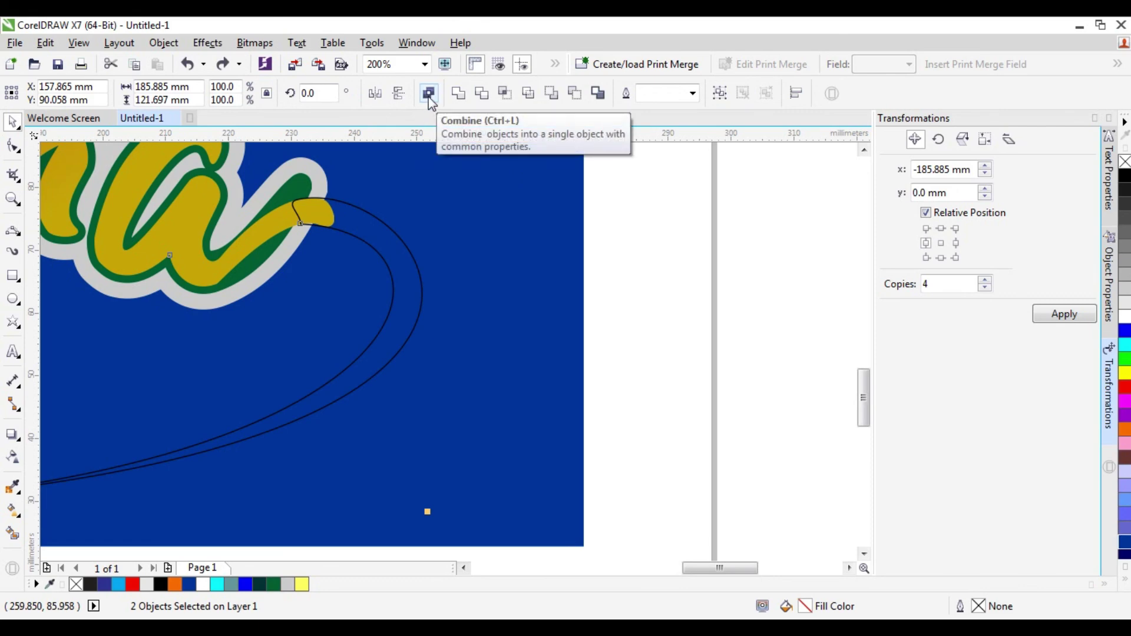
{"action": "left_click", "coordinate": [458, 94]}
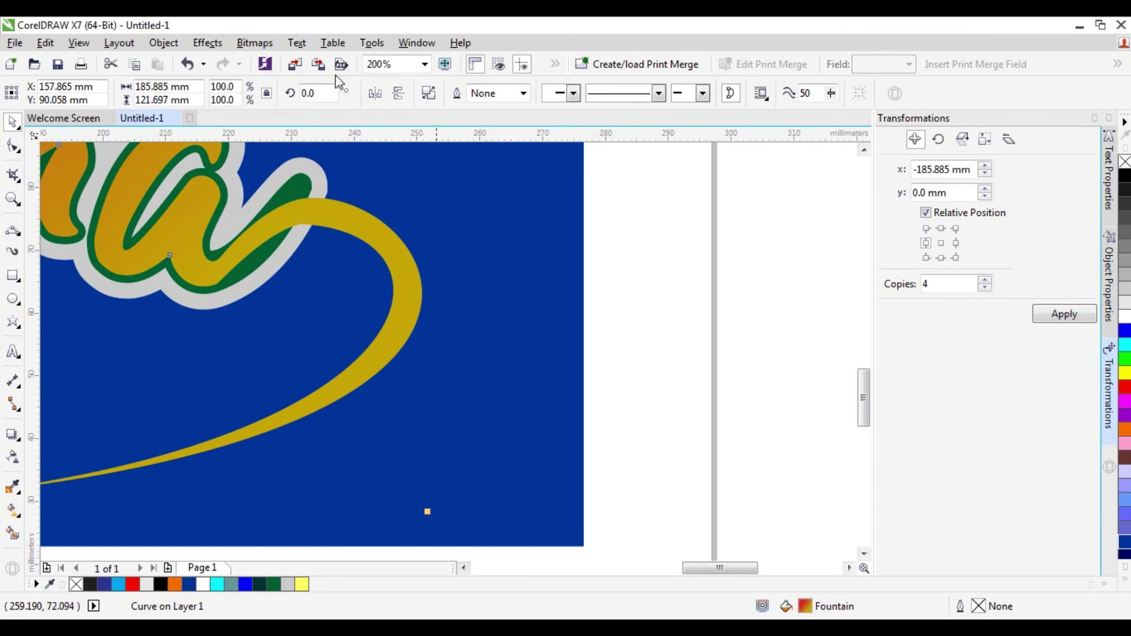
{"action": "left_click", "coordinate": [425, 63]}
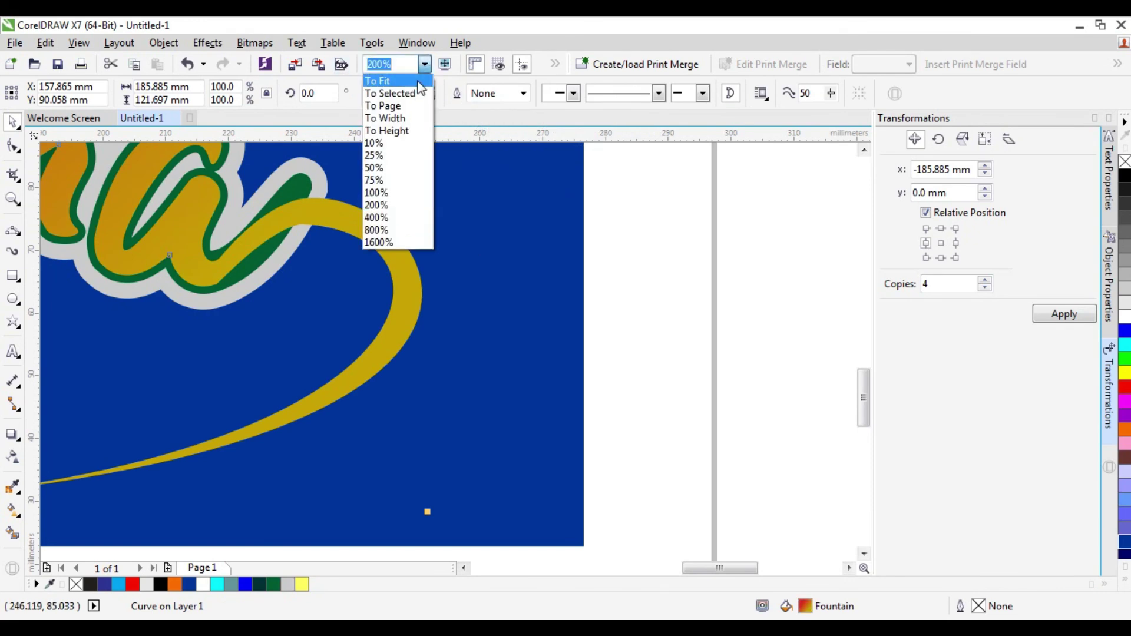
Step: Try extending the welded swoosh's tip under the J of the lower word and reshaping both curves into a slim, tapering tail
{"action": "left_click", "coordinate": [386, 94]}
{"action": "left_click", "coordinate": [790, 398]}
{"action": "left_click", "coordinate": [689, 461]}
{"action": "left_click", "coordinate": [13, 146]}
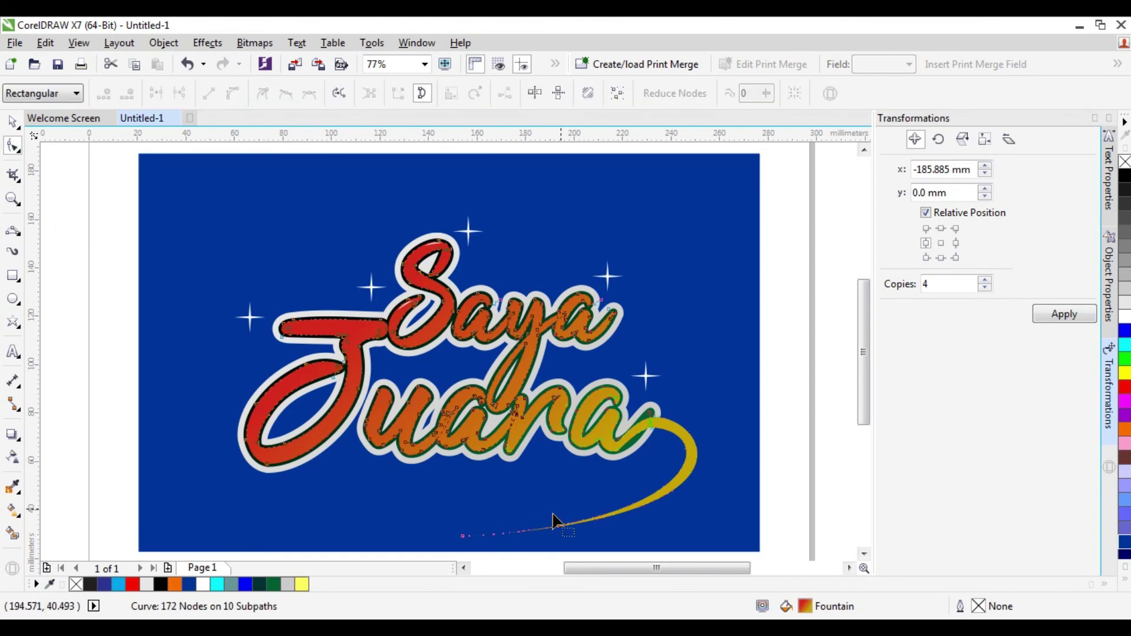
{"action": "left_click_drag", "start_coordinate": [463, 540], "coordinate": [294, 517]}
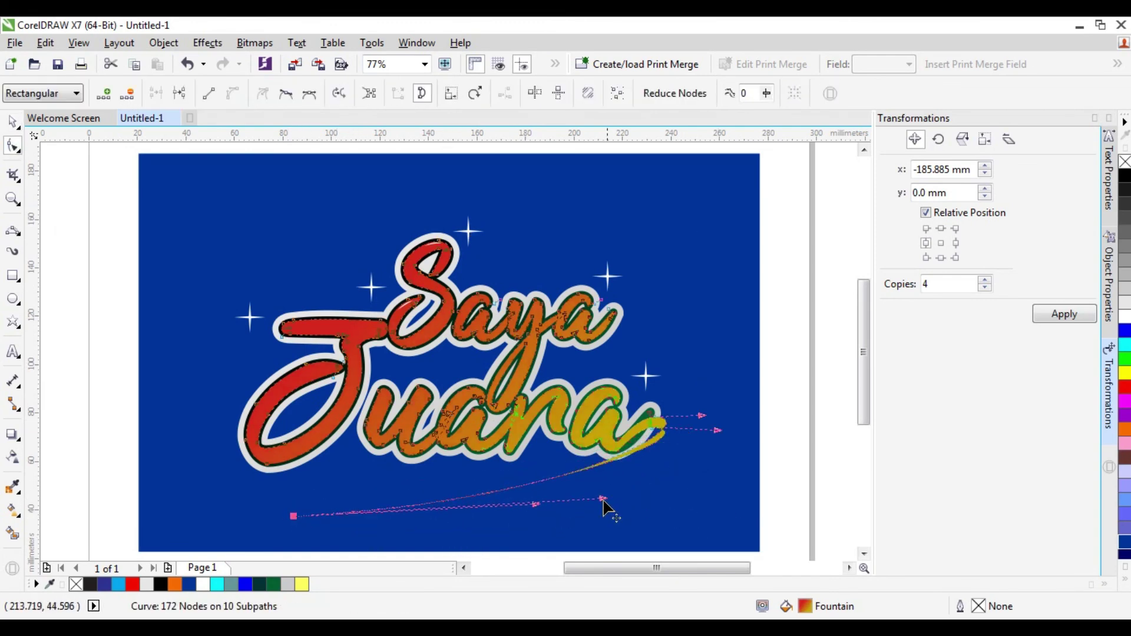
{"action": "left_click_drag", "start_coordinate": [626, 504], "coordinate": [722, 530]}
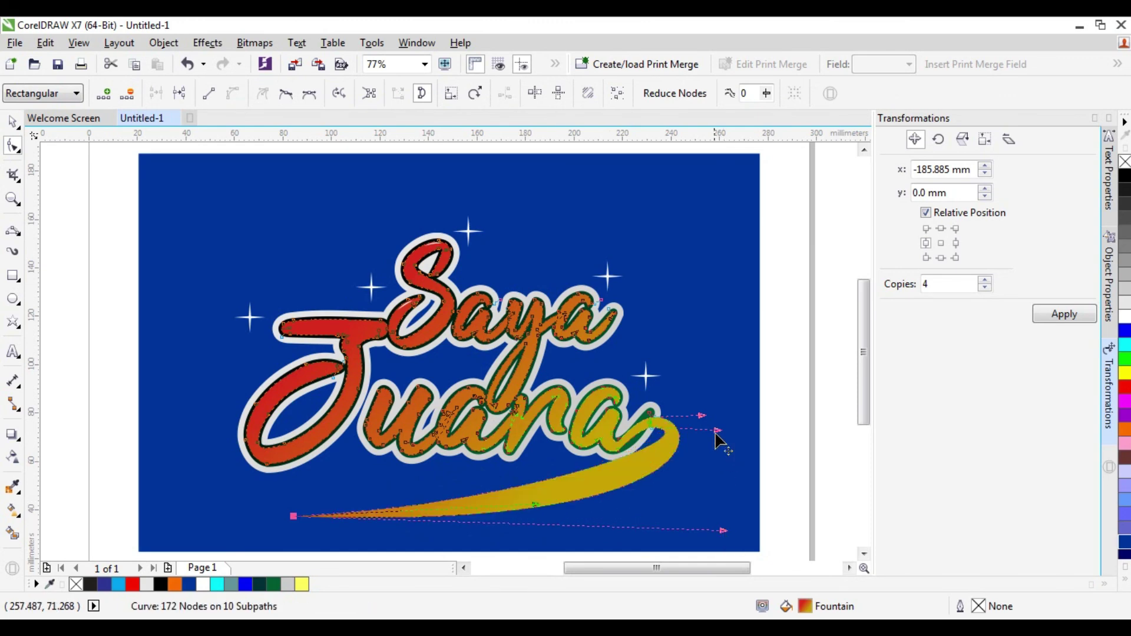
{"action": "left_click_drag", "start_coordinate": [716, 433], "coordinate": [731, 469]}
{"action": "left_click_drag", "start_coordinate": [532, 504], "coordinate": [592, 539]}
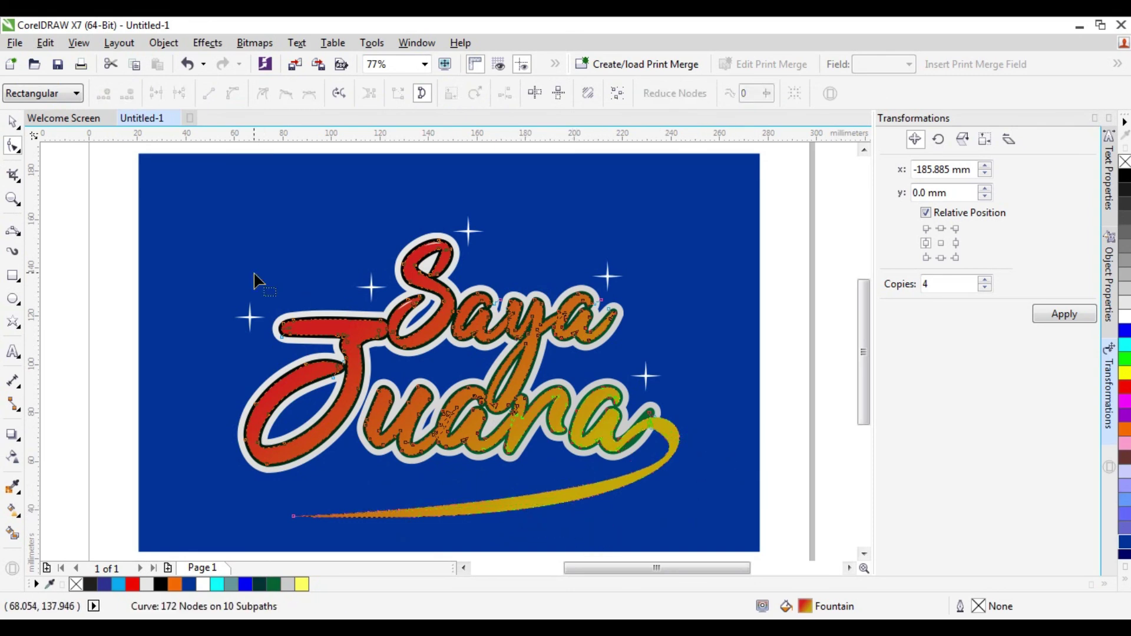
Step: Undo the swoosh reshaping, the weld and the preceding edits back to the separate swoosh outline and the lettering with its drop shadow
{"action": "left_click", "coordinate": [11, 122]}
{"action": "left_click", "coordinate": [158, 317]}
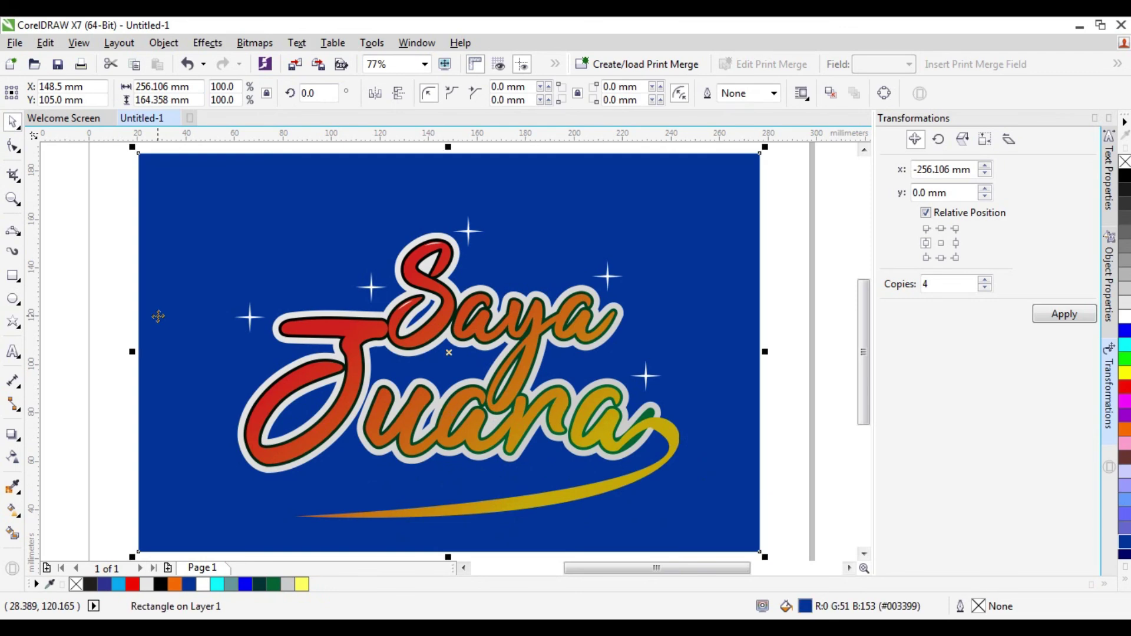
{"action": "key", "text": "Tab"}
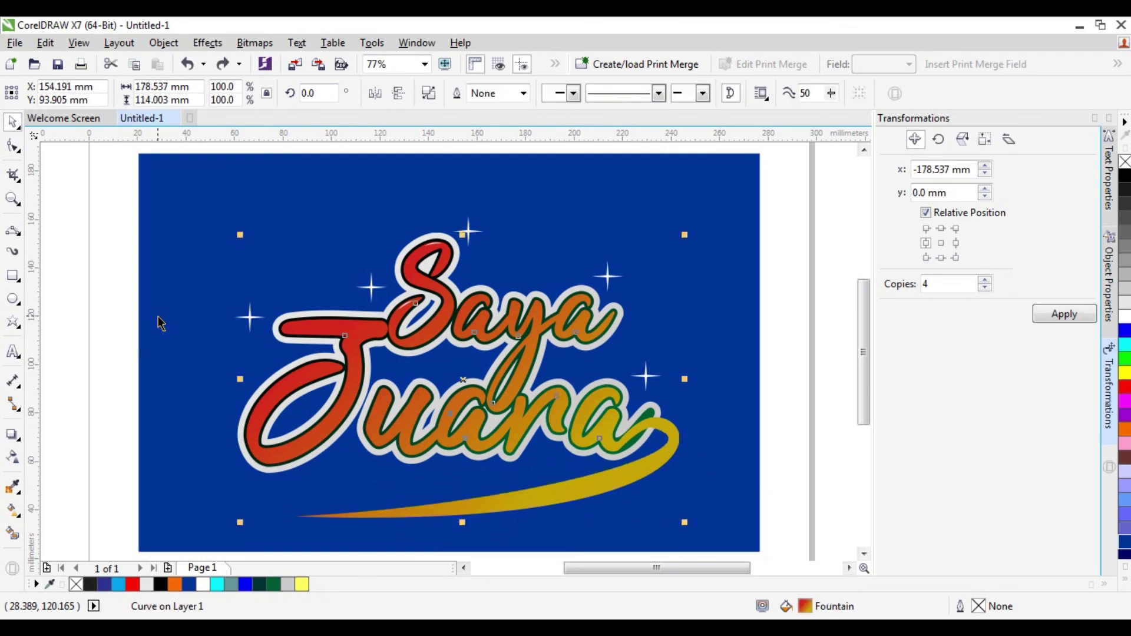
{"action": "key", "text": "Tab"}
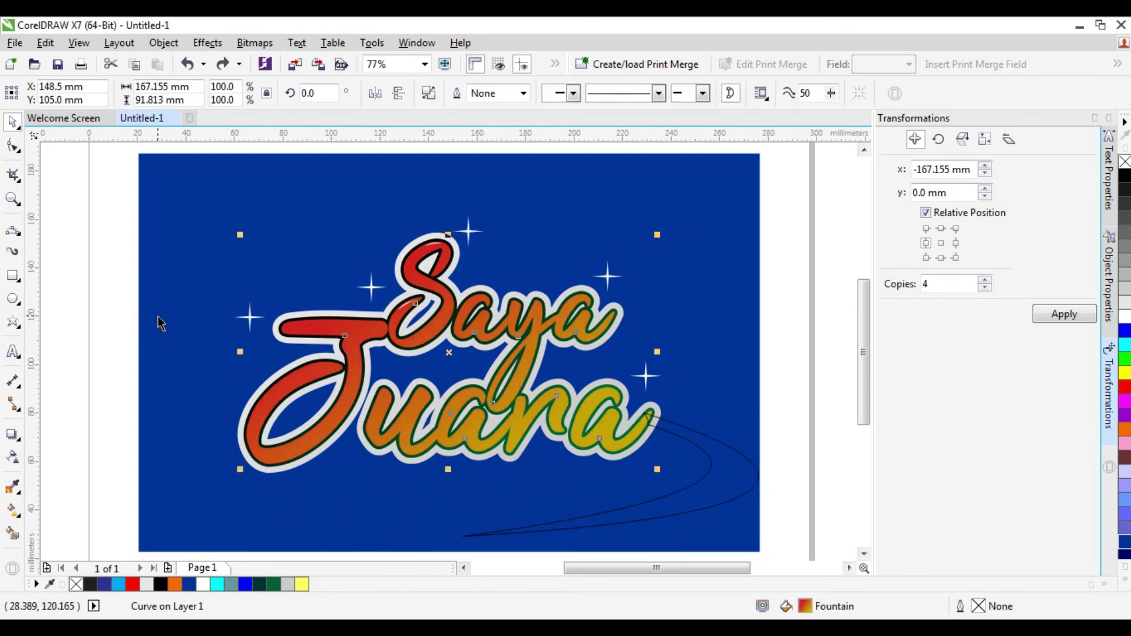
{"action": "key", "text": "Tab"}
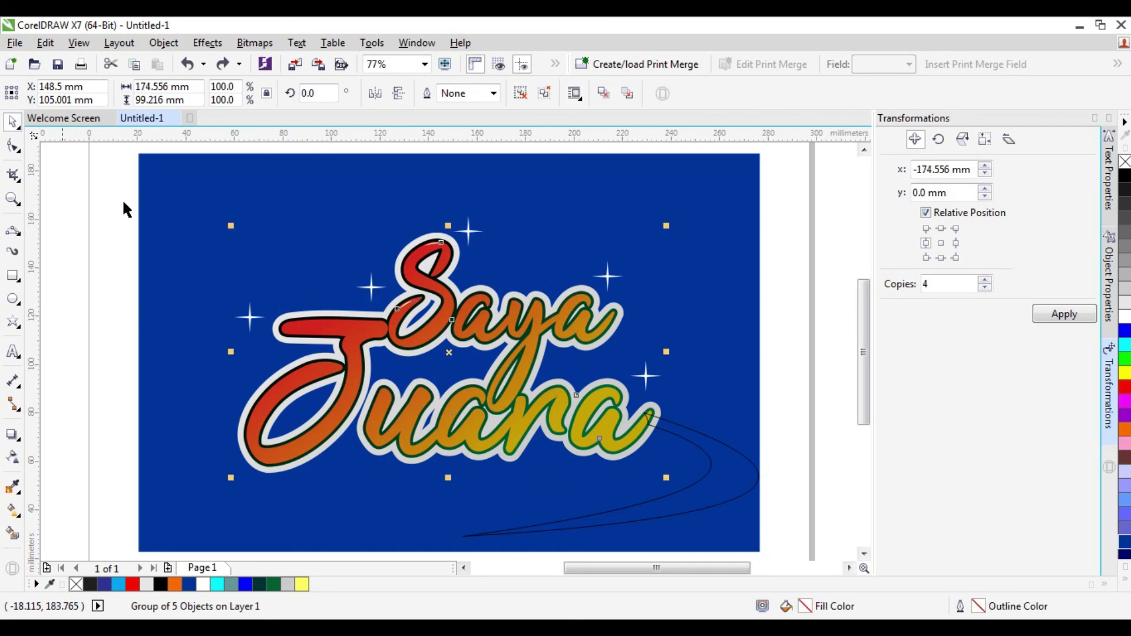
{"action": "key", "text": "ctrl+z"}
{"action": "key", "text": "Tab"}
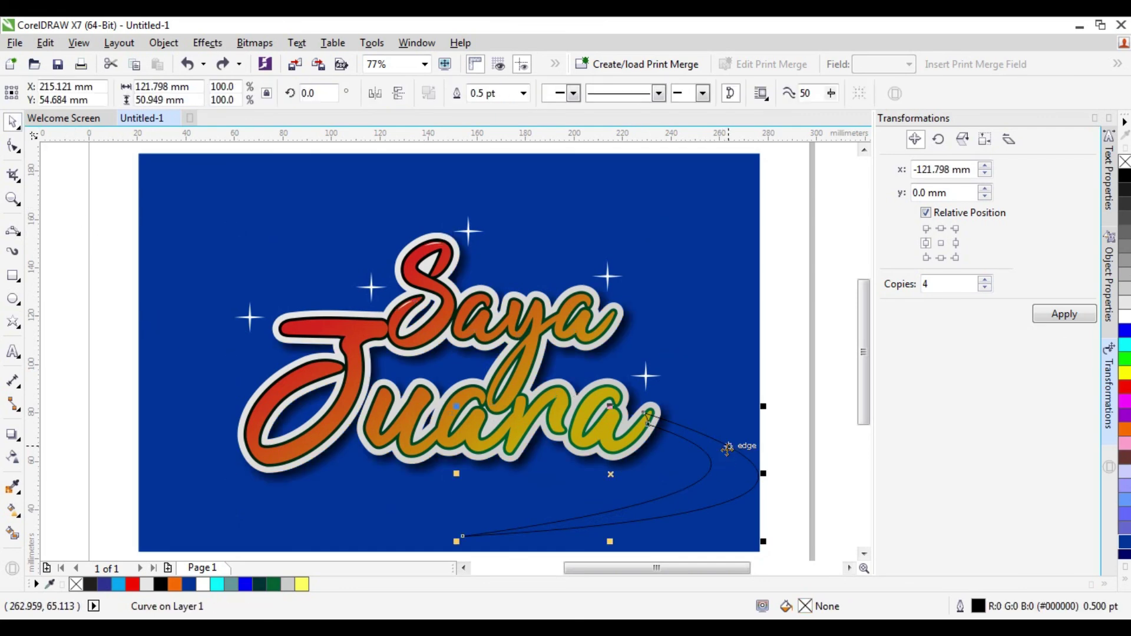
Step: Delete the unfilled swoosh outline beside the last a and leave the lettering unselected
{"action": "key", "text": "Delete"}
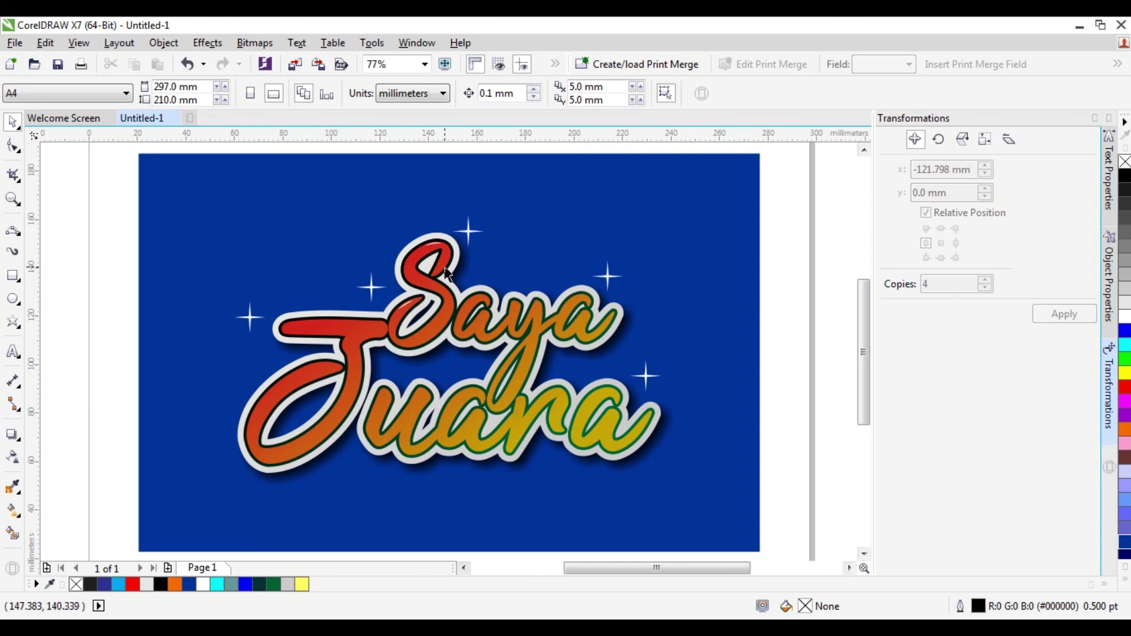
{"action": "left_click", "coordinate": [430, 246]}
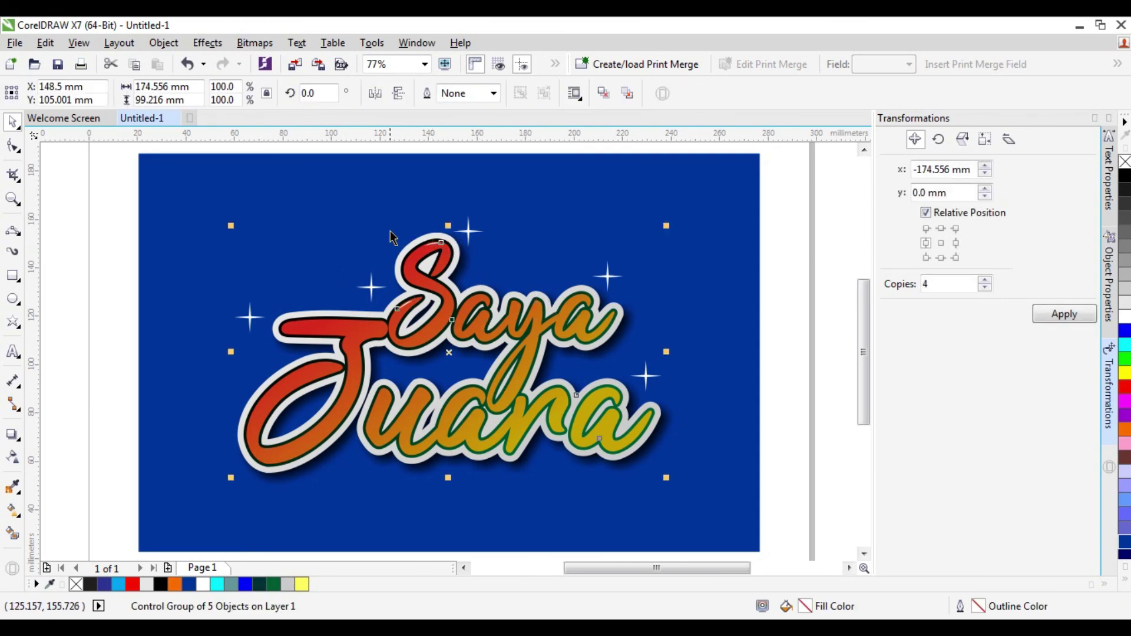
{"action": "left_click_drag", "start_coordinate": [106, 208], "coordinate": [464, 268]}
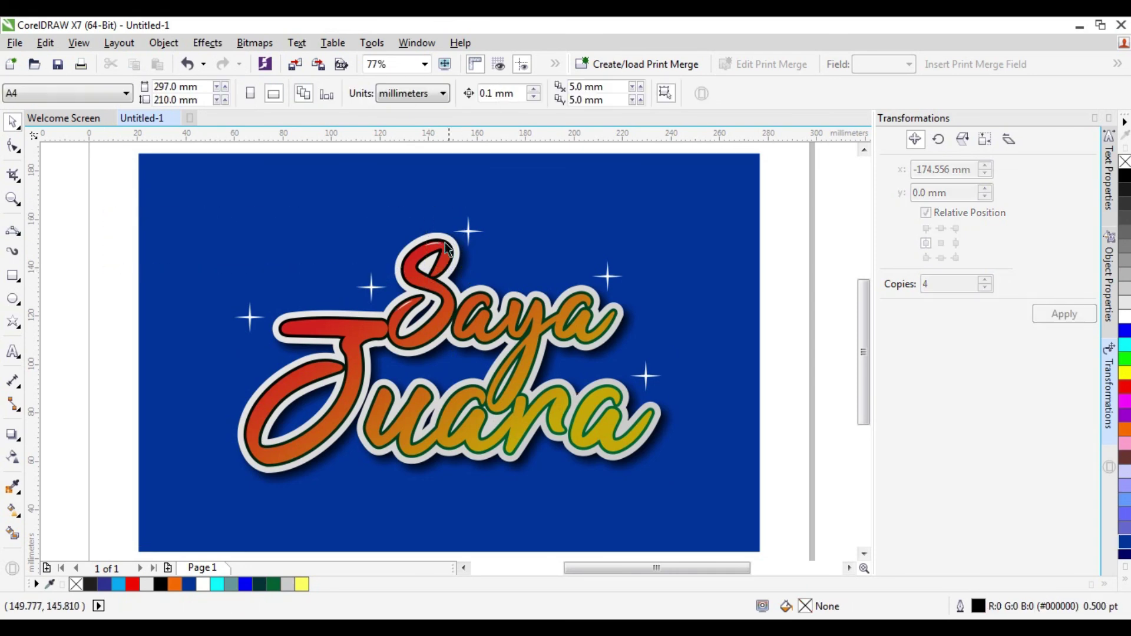